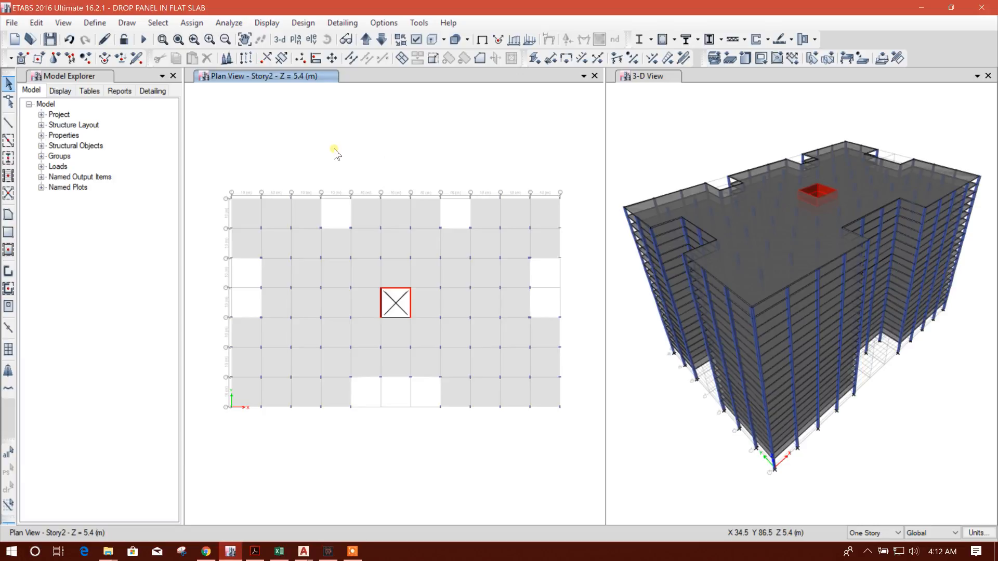
Switch to the DROP PANEL SIZE workbook in Excel and review the minimum drop thickness, flat slab thickness and column size inputs against the model.
scroll(417, 161, "down", 1)
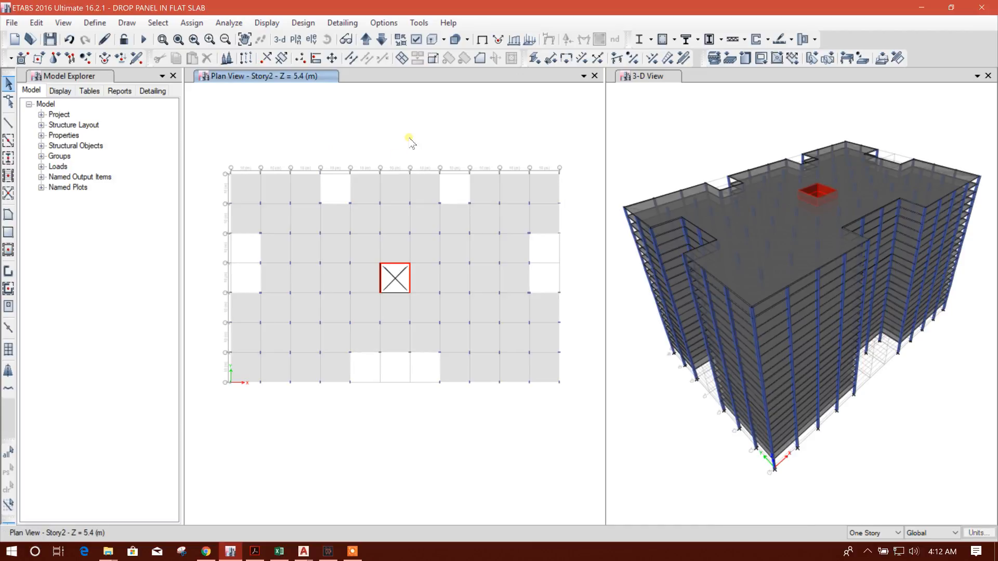
middle_click_drag(409, 447, 407, 448)
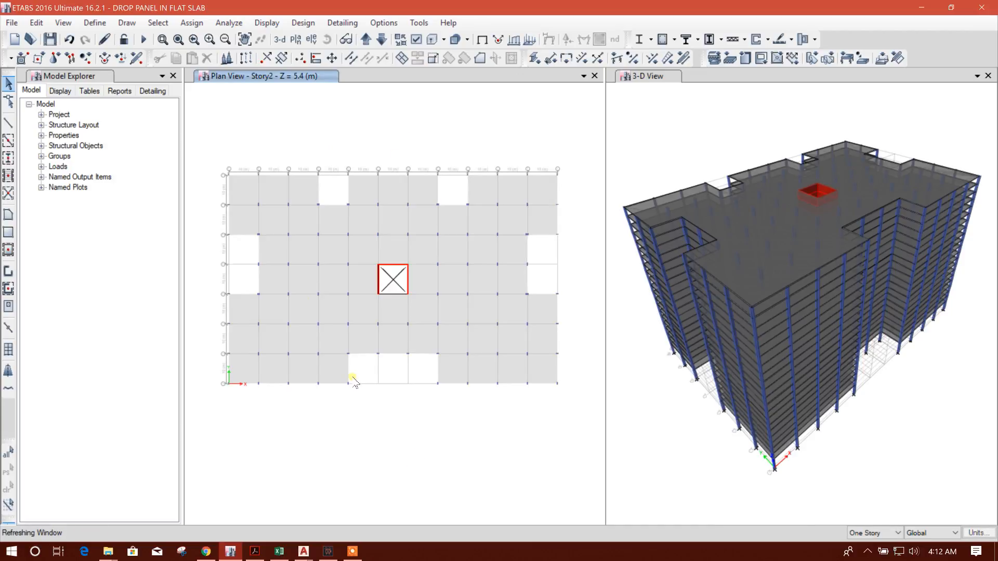
left_click(281, 551)
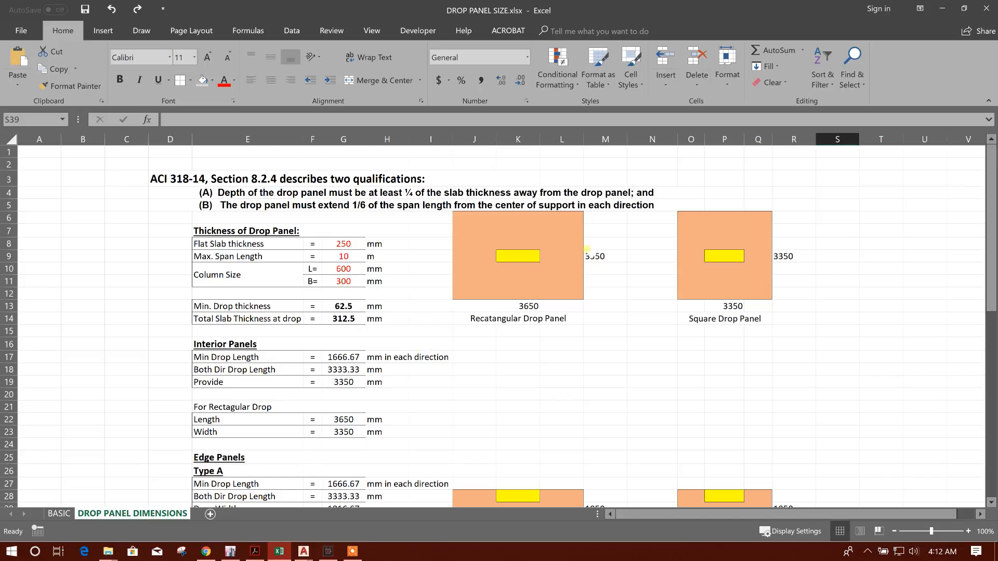
left_click(412, 320)
left_click(353, 307)
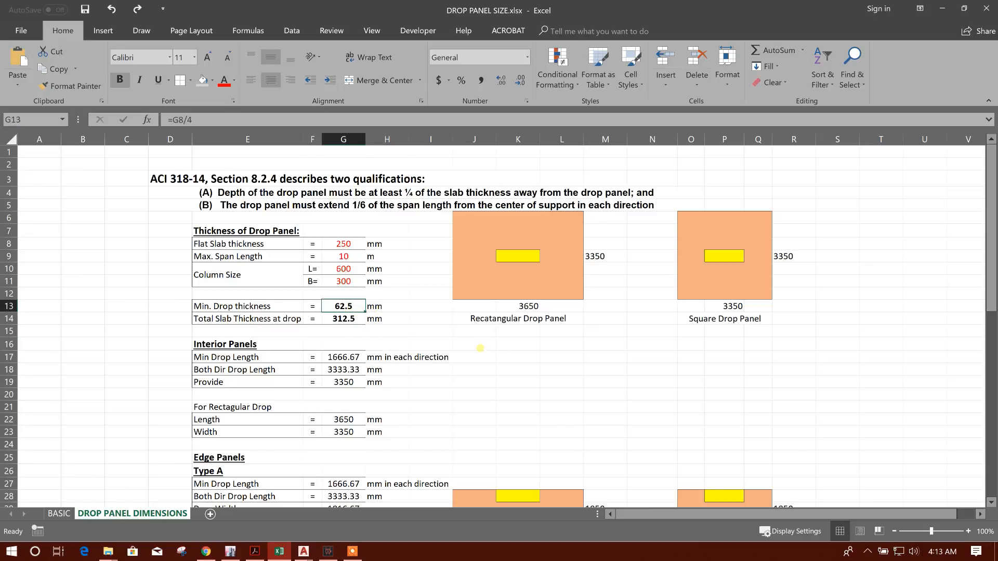
left_click(440, 370)
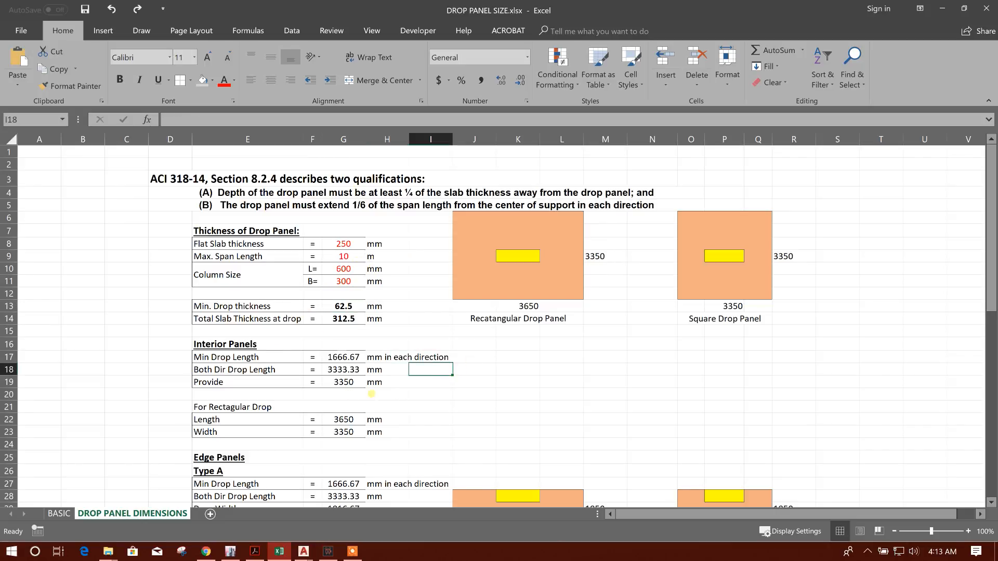
left_click(345, 245)
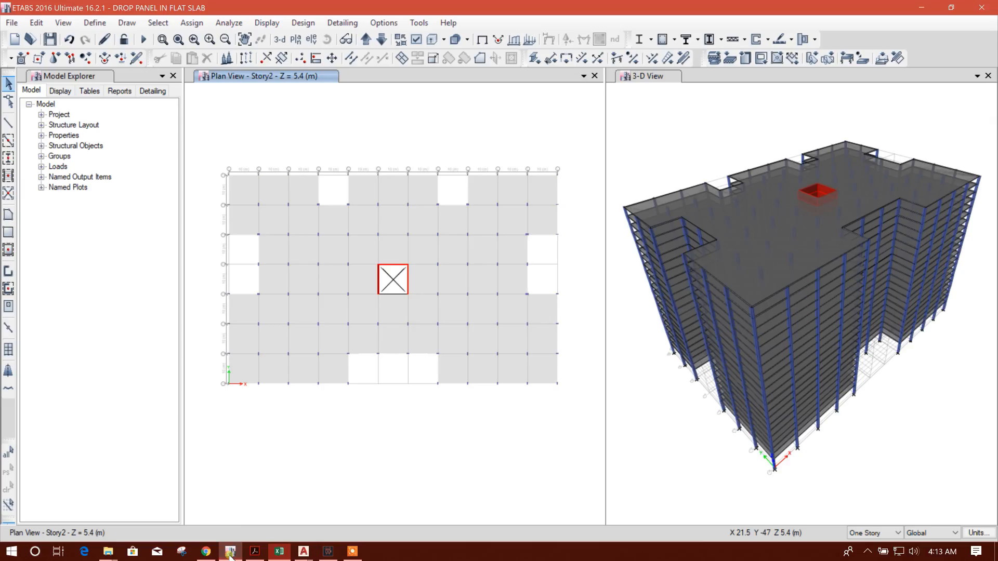
left_click(230, 551)
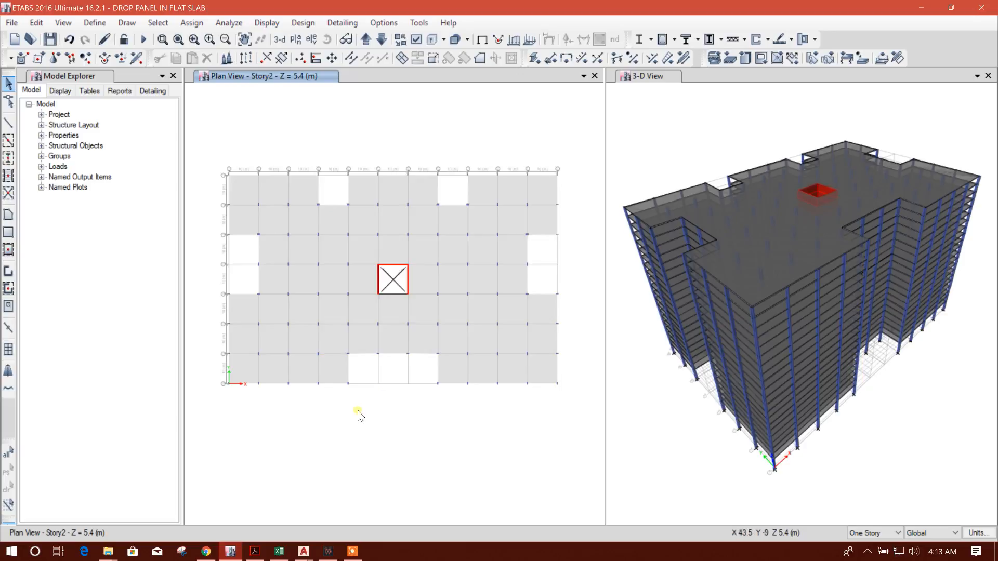
left_click(279, 551)
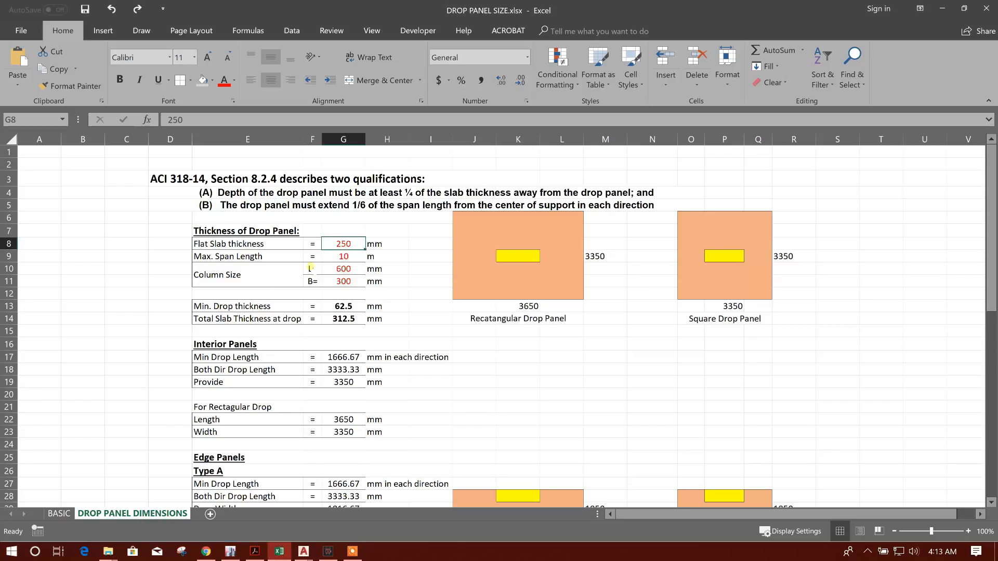
left_click(240, 283)
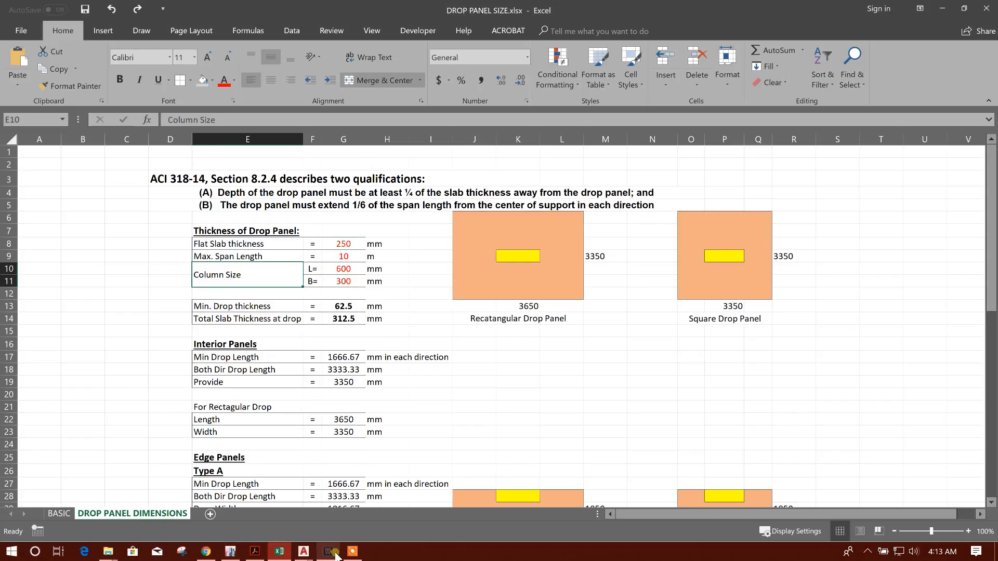
Switch to ETABS and check the column sizes in the plan and in the frame section properties C400x800 and C500x1000.
left_click(231, 551)
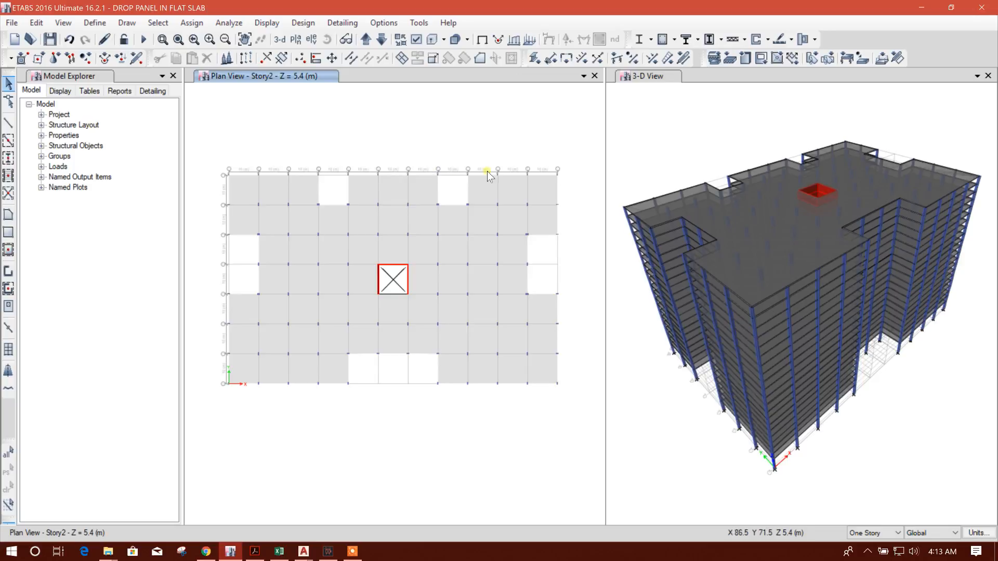
middle_click_drag(483, 150, 475, 151)
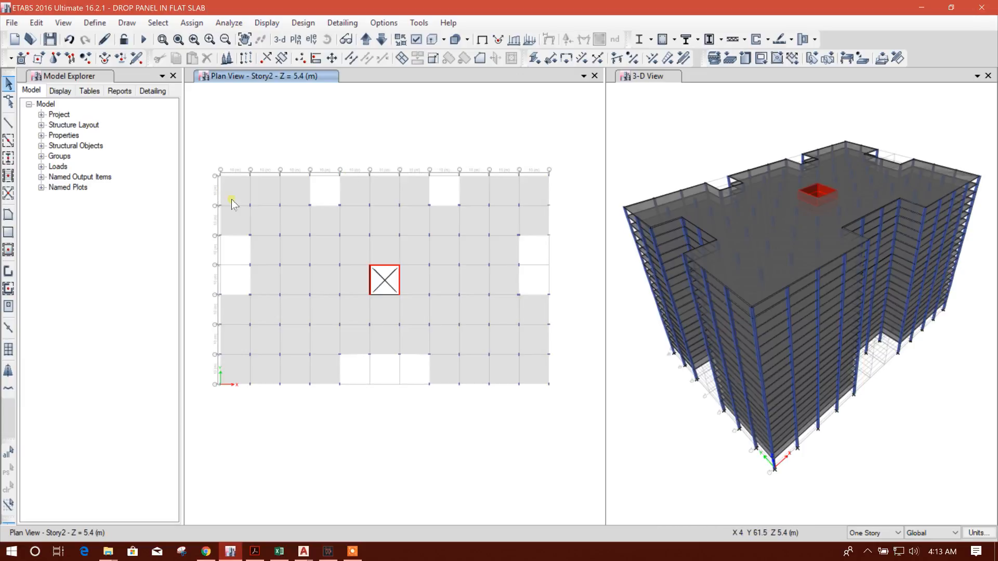
scroll(284, 215, "up", 3)
middle_click_drag(315, 233, 372, 242)
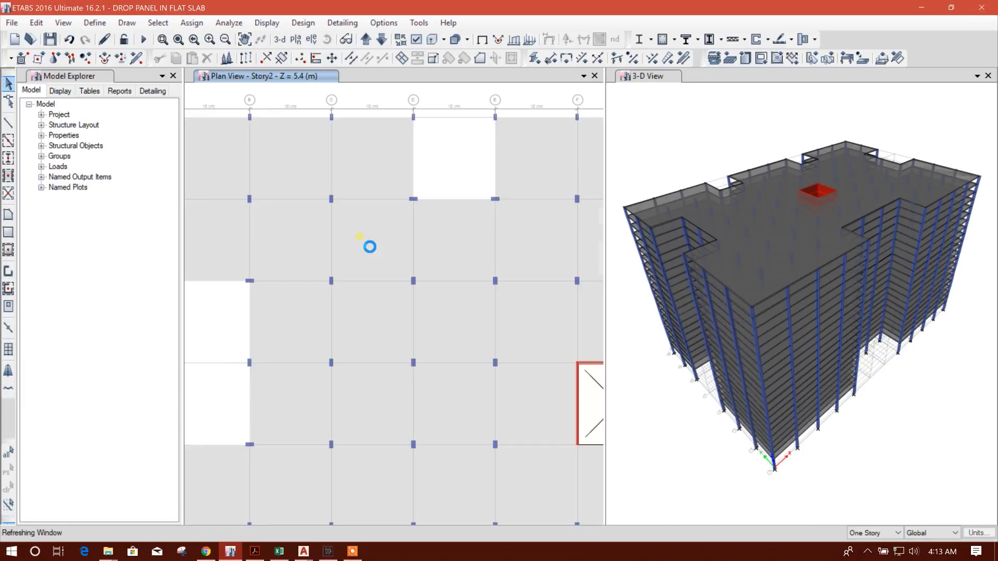
middle_click_drag(446, 312, 414, 257)
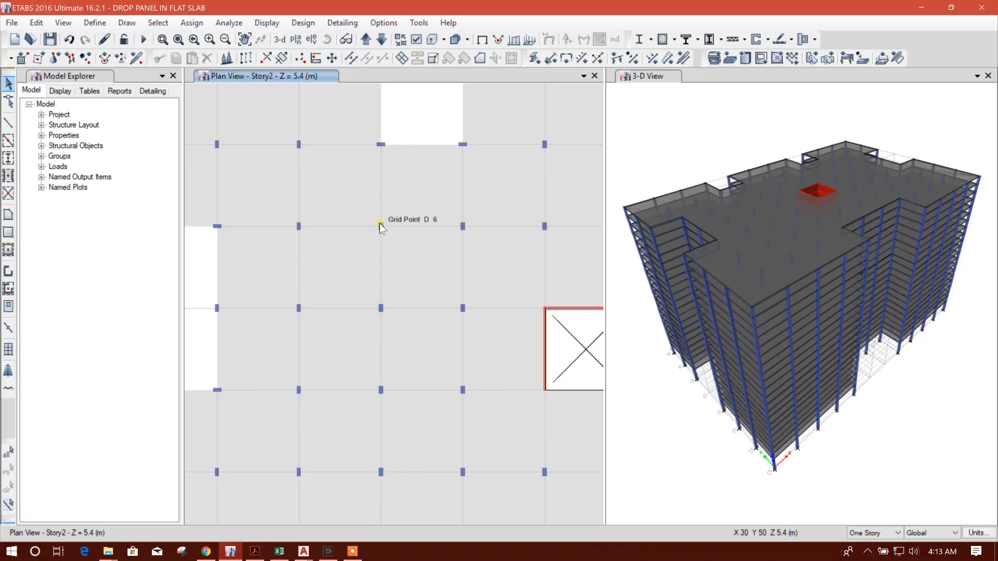
left_click(95, 22)
mouse_move(141, 51)
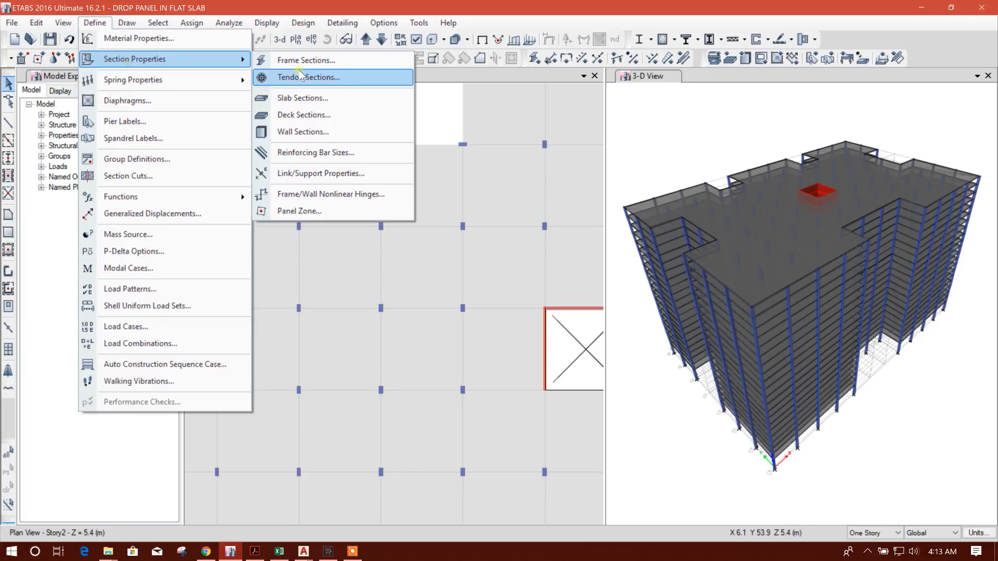
left_click(307, 52)
left_click(437, 246)
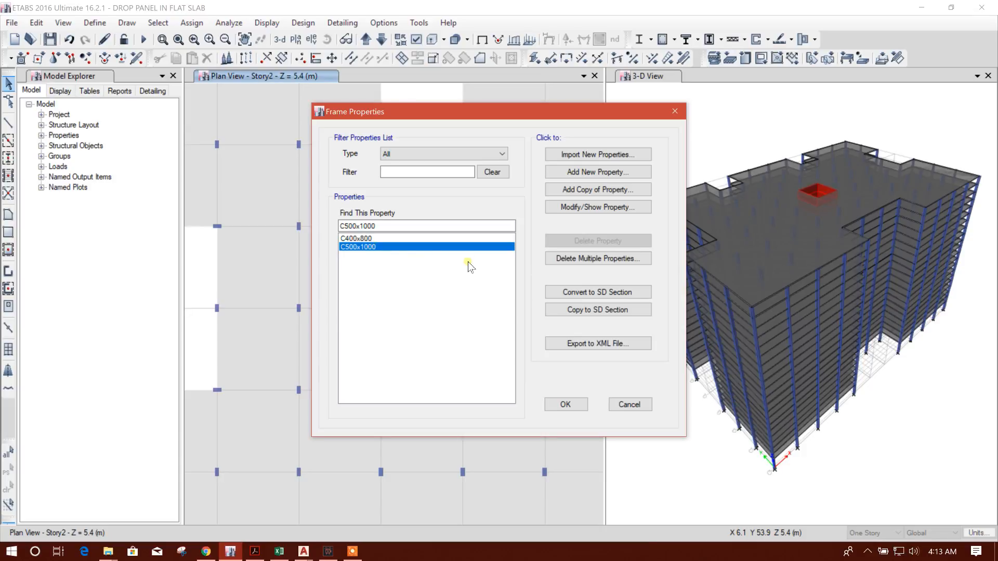
left_click(363, 238)
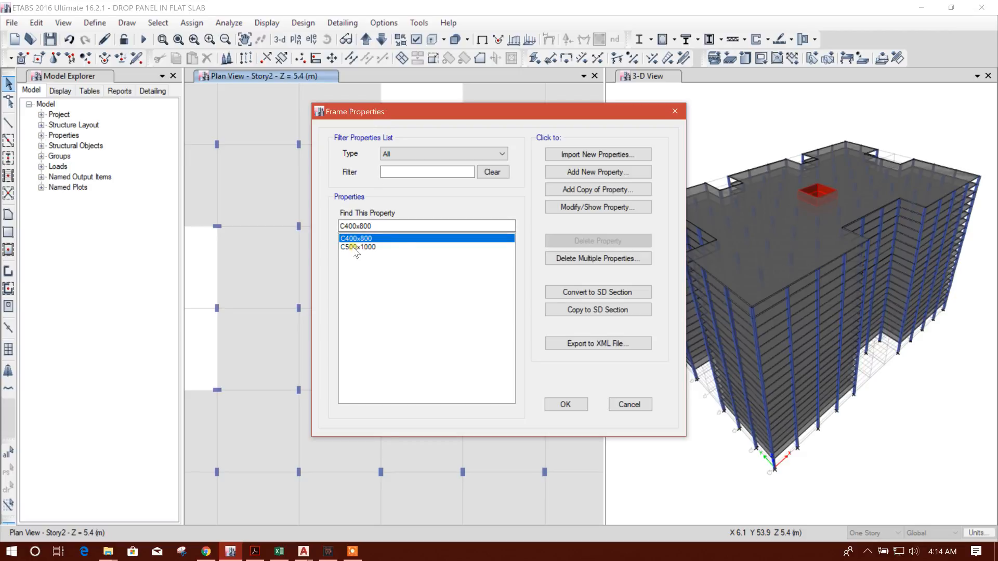
left_click(574, 404)
Switch to the Excel drop panel workbook and set the column length L to 1000 mm.
middle_click_drag(394, 321, 440, 303)
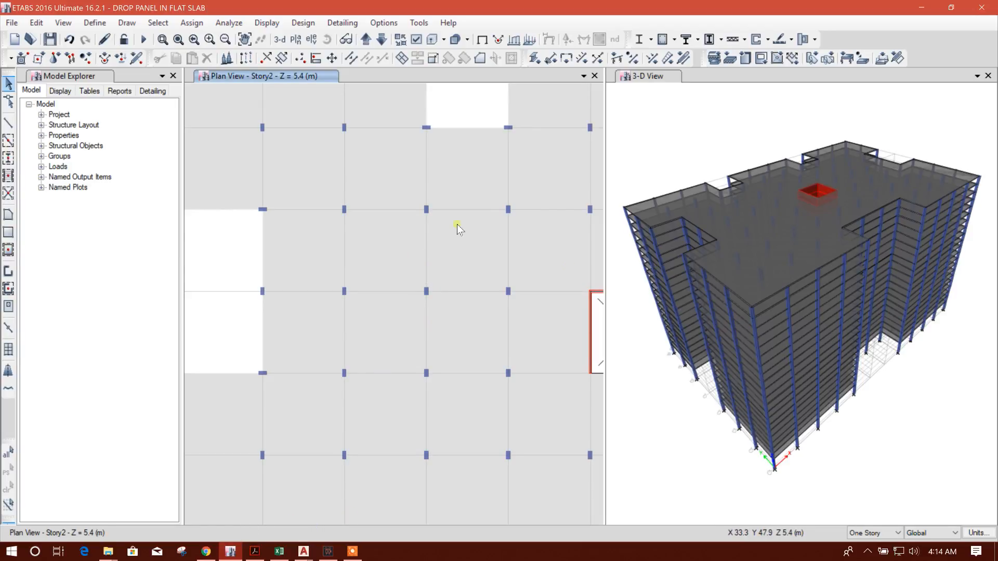
left_click(281, 554)
left_click(347, 268)
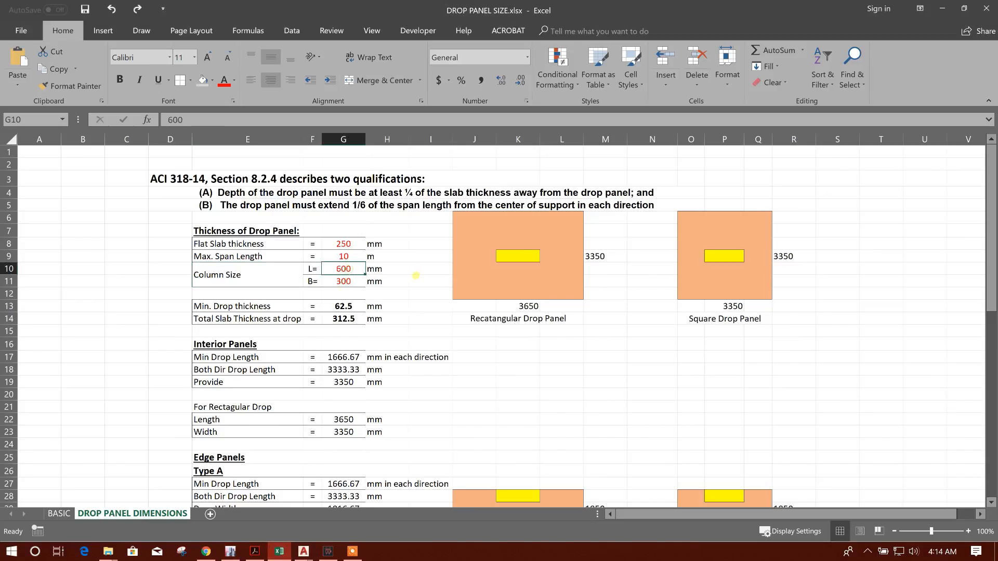
type("8")
key("BackSpace")
type("100")
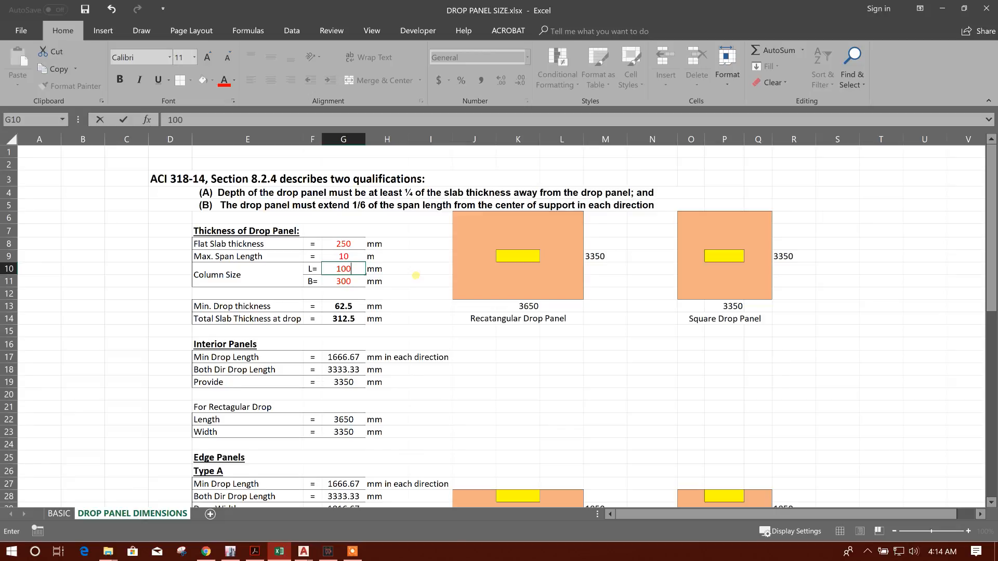
type("0")
key("Return")
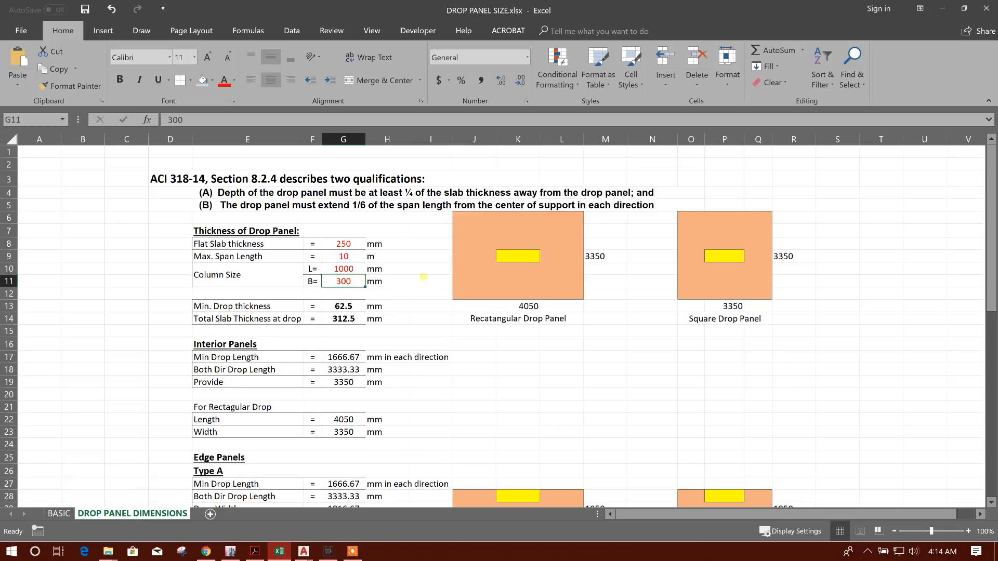
Set the column width B to 500 mm.
type("400")
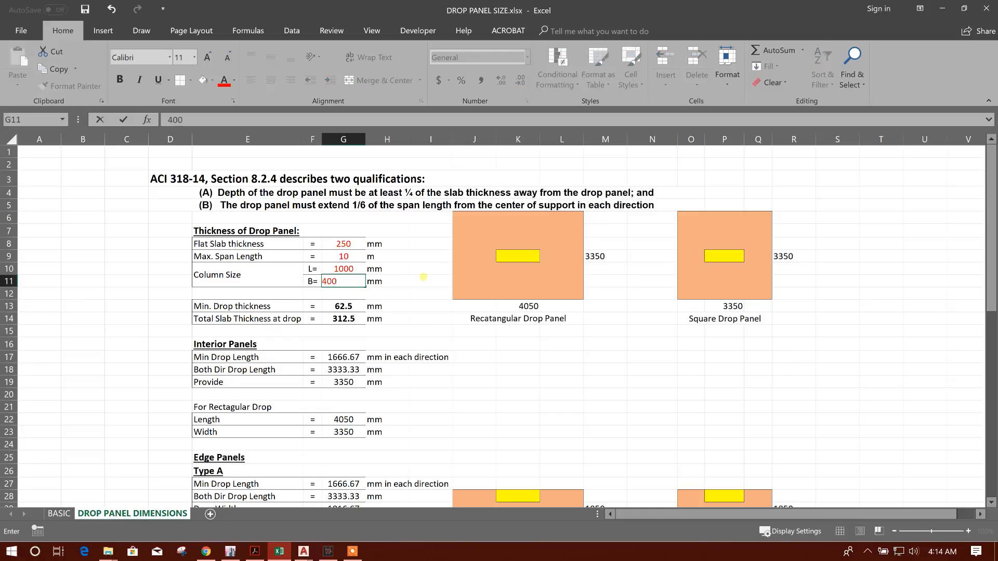
key("Return")
left_click(355, 280)
type("500")
key("Return")
Examine the flat slab thickness and the minimum drop thickness formula in the drop panel calculation.
scroll(382, 288, "down", 1)
scroll(389, 288, "up", 1)
left_click(344, 247)
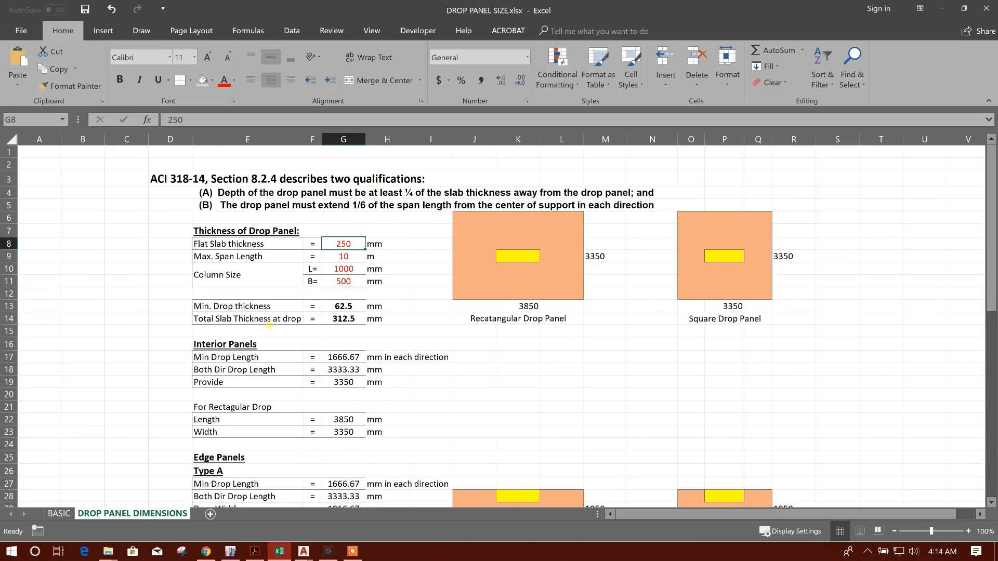
left_click(258, 307)
left_click(325, 306)
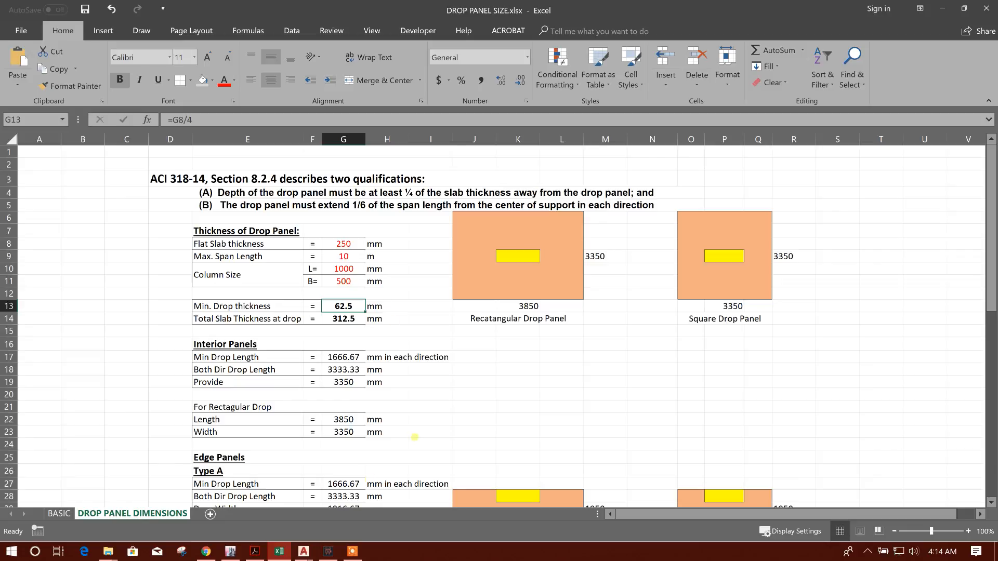
left_click(232, 552)
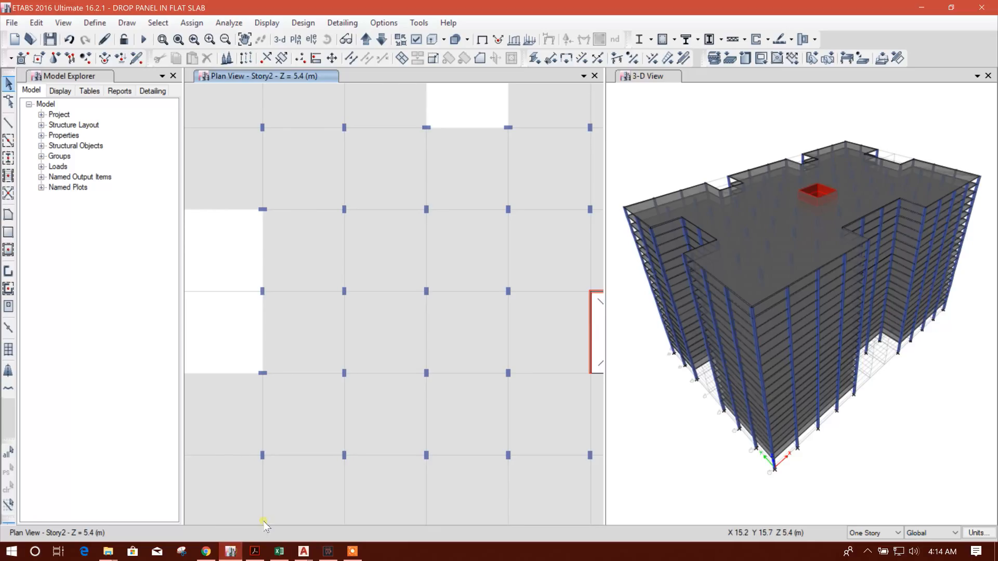
left_click(229, 552)
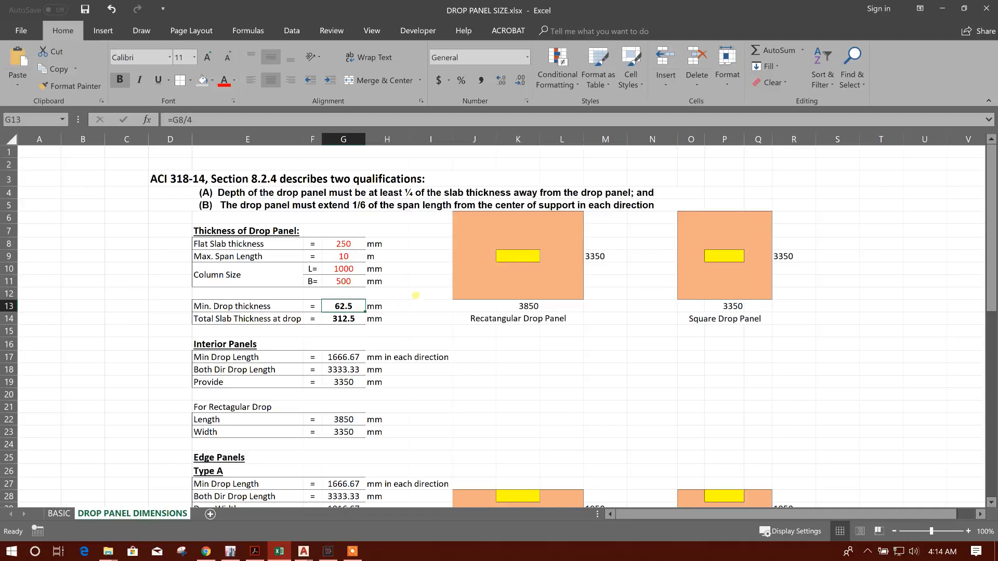
left_click(345, 244)
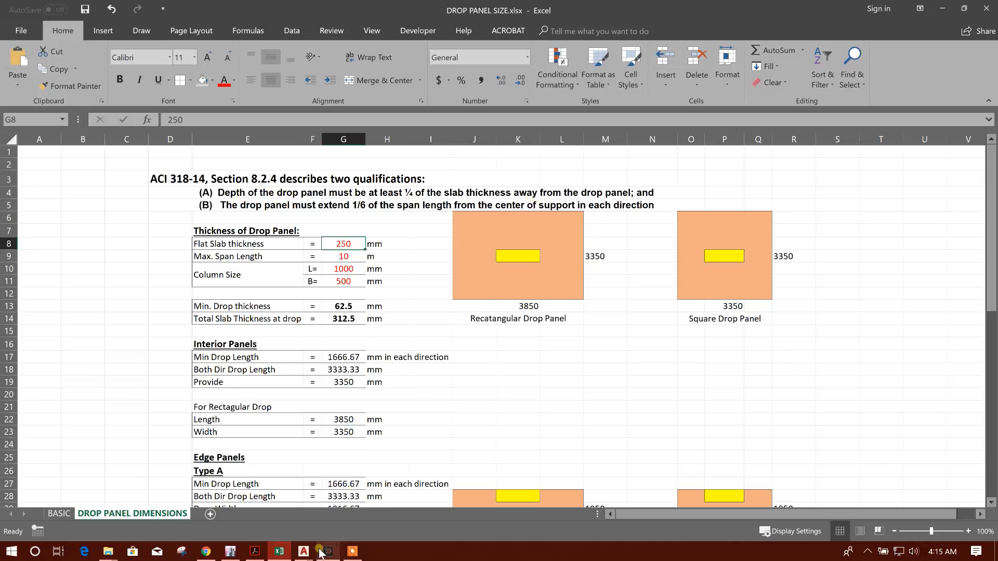
Switch to ETABS and add a copy of the slab property S250 named DROP400.
left_click(231, 551)
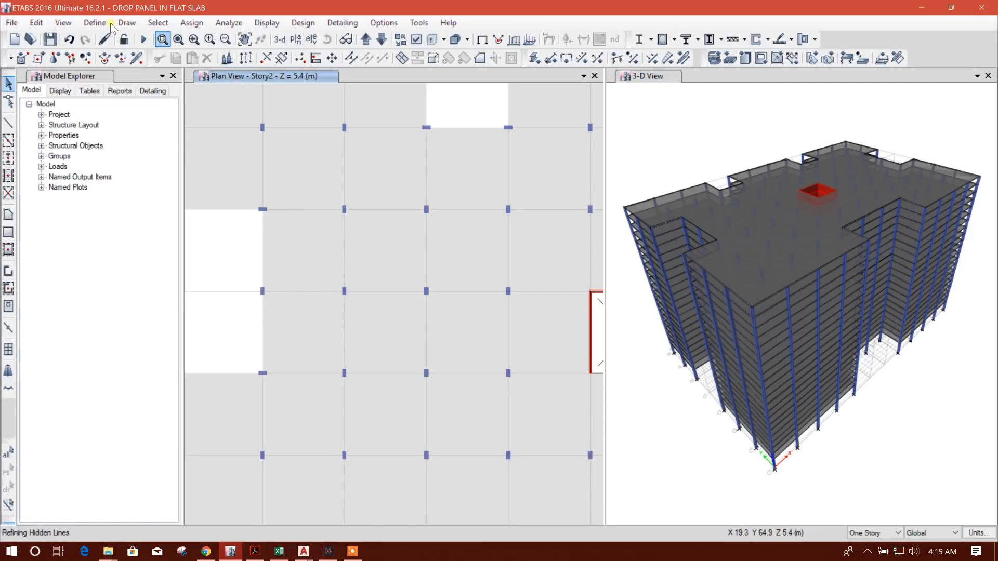
left_click(95, 22)
mouse_move(206, 60)
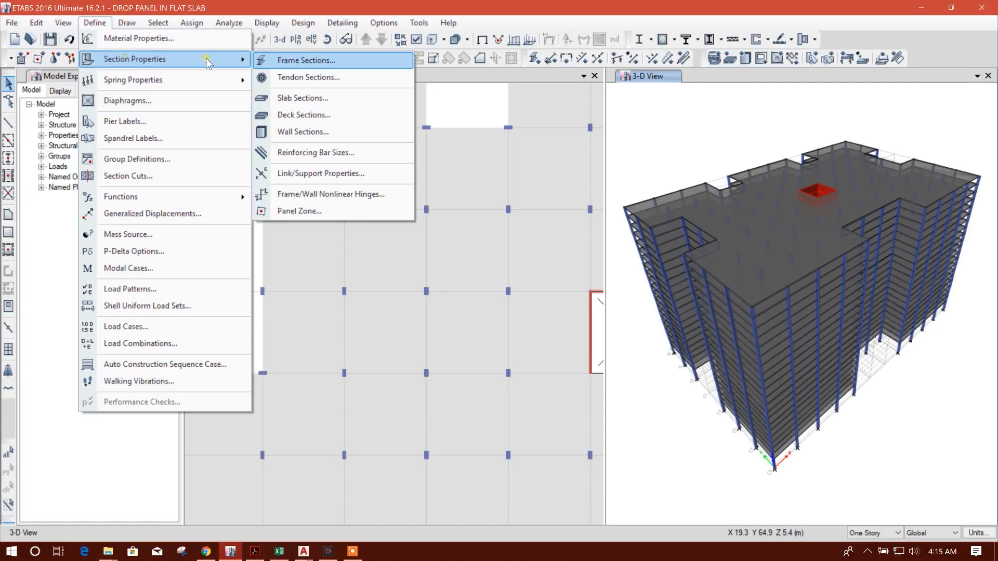
left_click(312, 98)
left_click(416, 235)
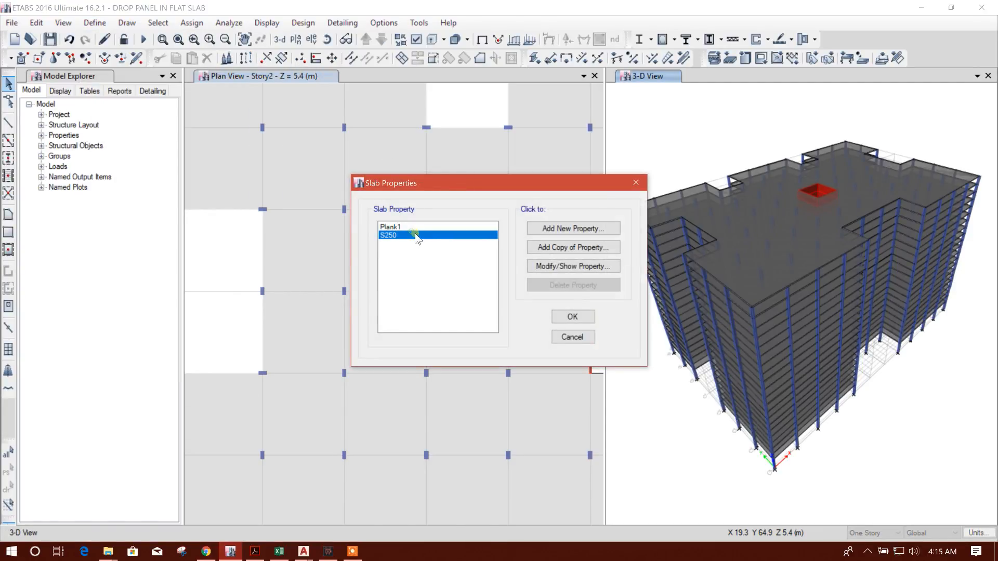
left_click(573, 247)
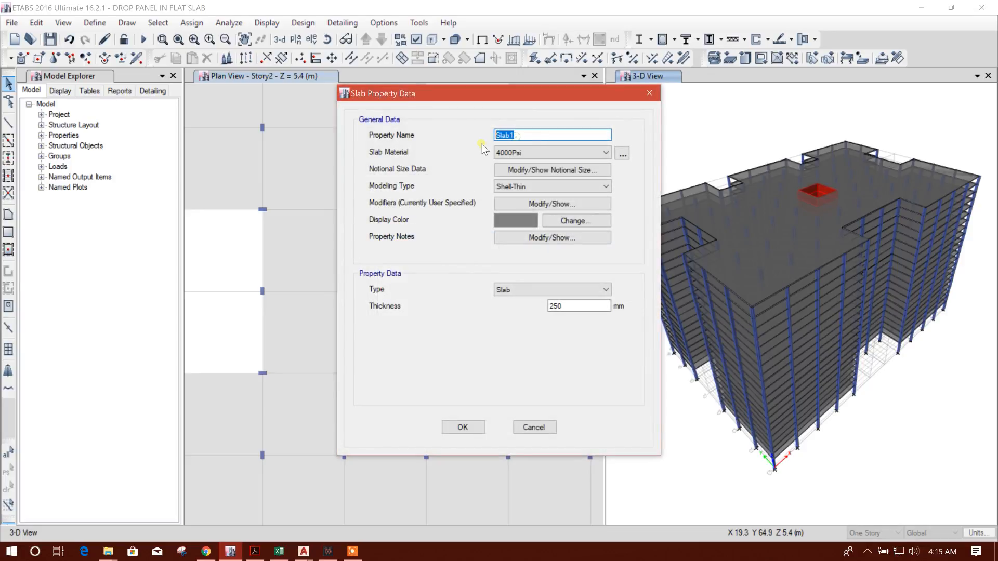
type("DROP400")
Set the DROP400 property's thickness to 400 mm and its type to Drop.
double_click(572, 306)
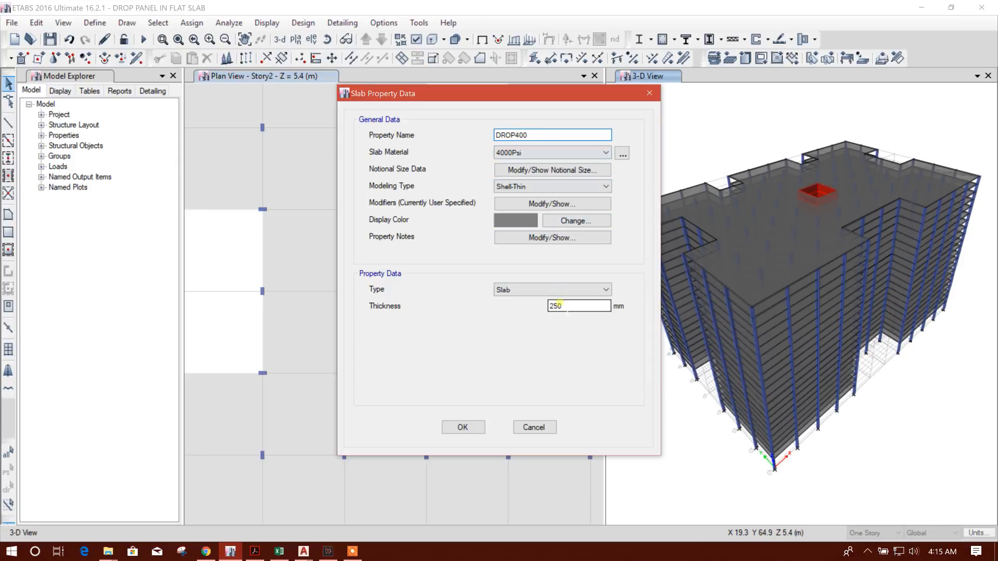
type("400")
left_click(546, 290)
left_click(520, 311)
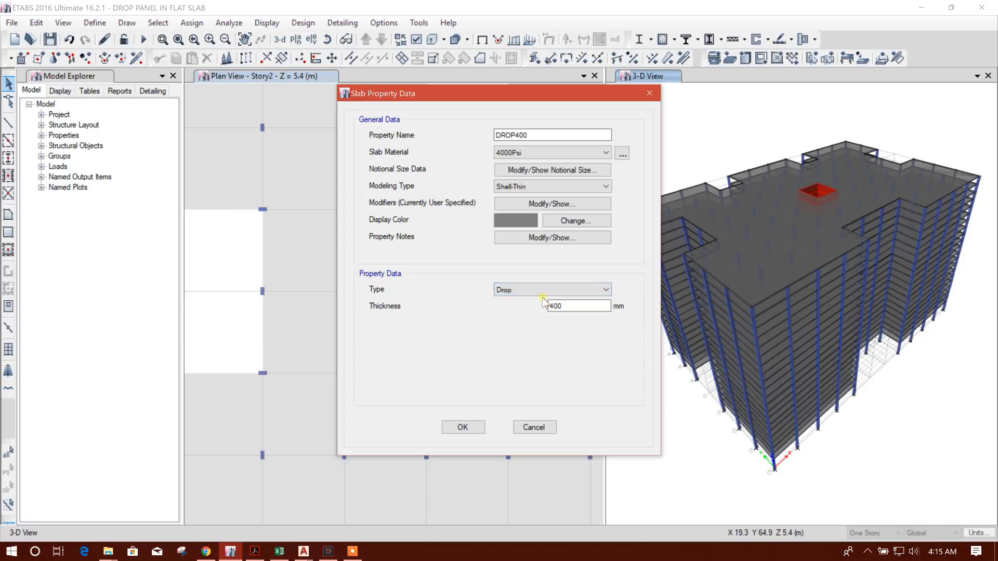
Switch the DROP400 property's type to Slab and back to Drop.
left_click(545, 292)
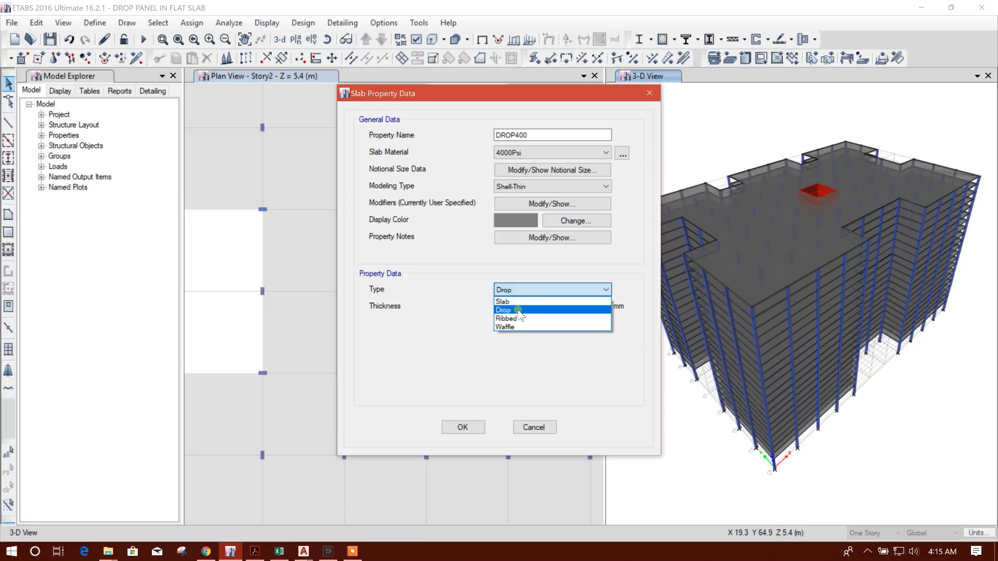
left_click(527, 310)
left_click(525, 292)
left_click(515, 311)
left_click(525, 290)
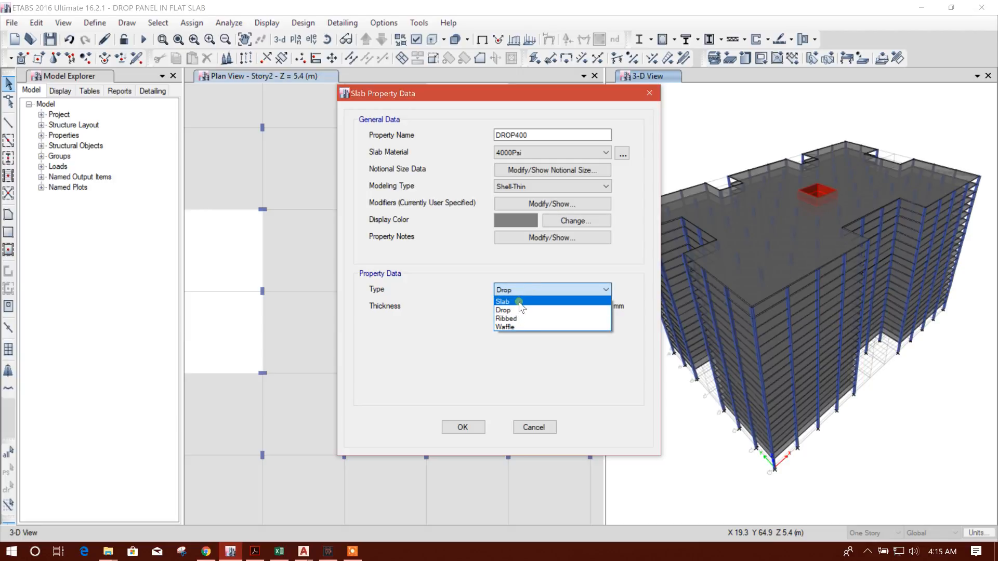
left_click(520, 302)
left_click(528, 291)
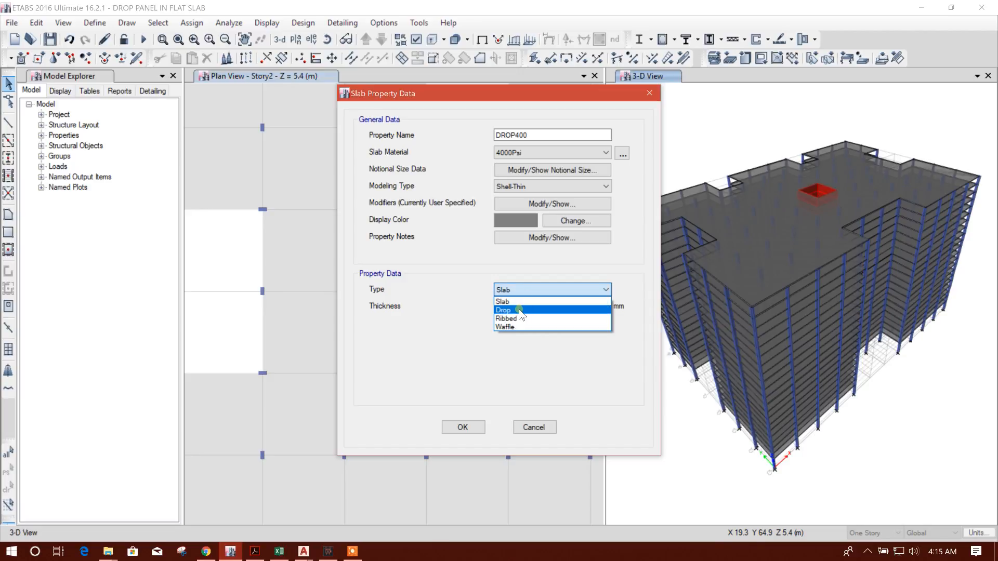
left_click(520, 311)
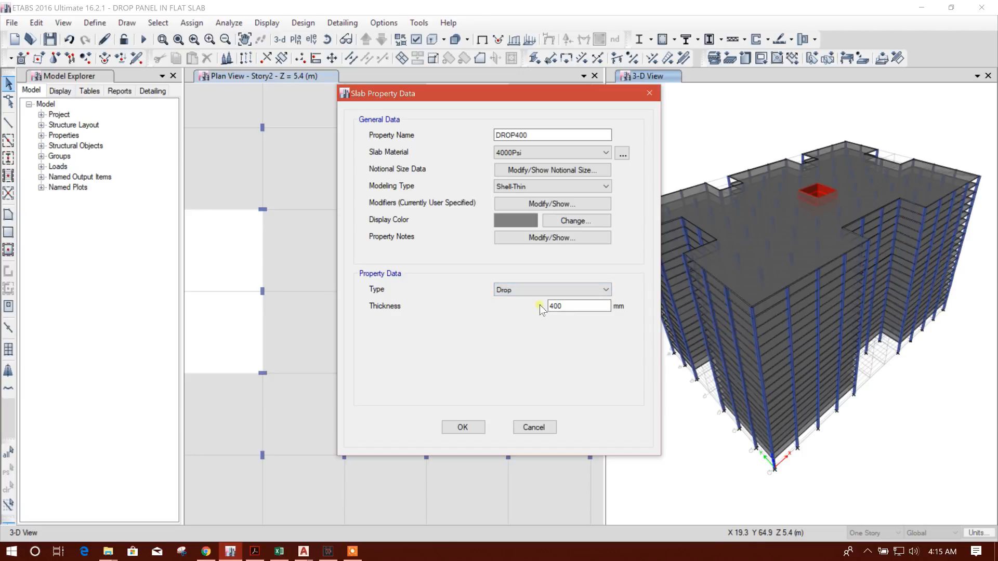
Accept the DROP400 slab property with its 400 mm thickness and close the slab property definitions.
double_click(576, 308)
left_click(571, 307)
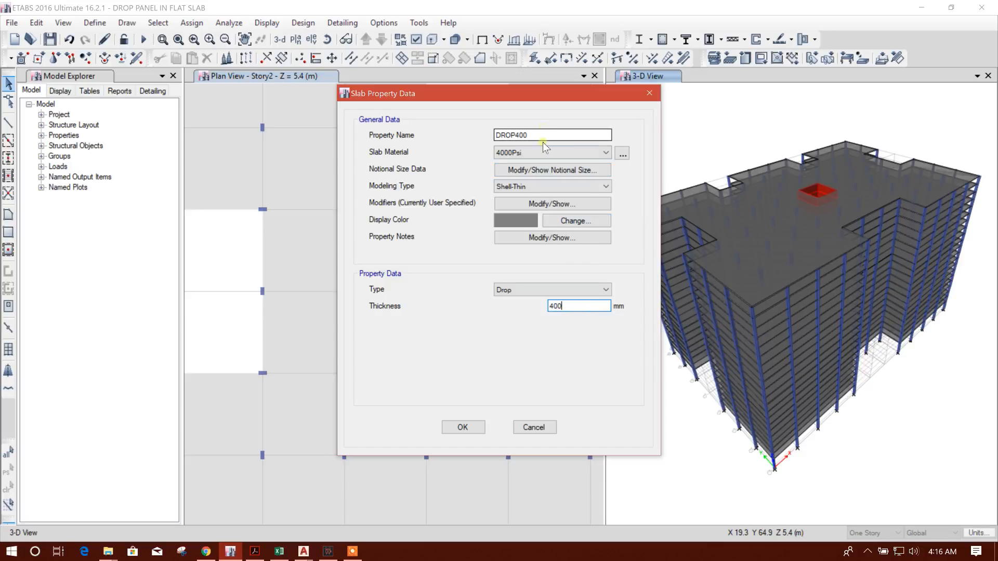
left_click(463, 427)
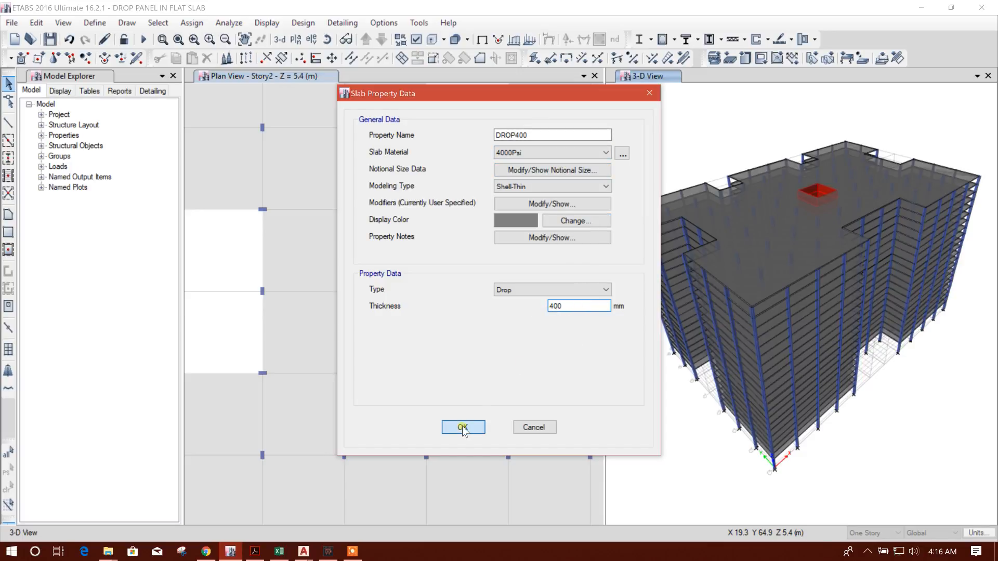
left_click(572, 317)
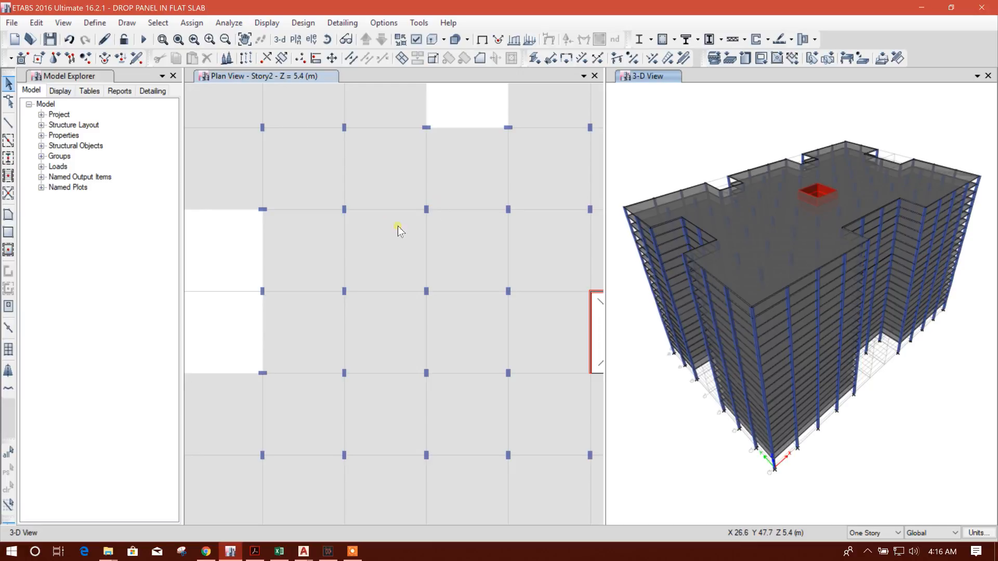
middle_click_drag(409, 232, 399, 253)
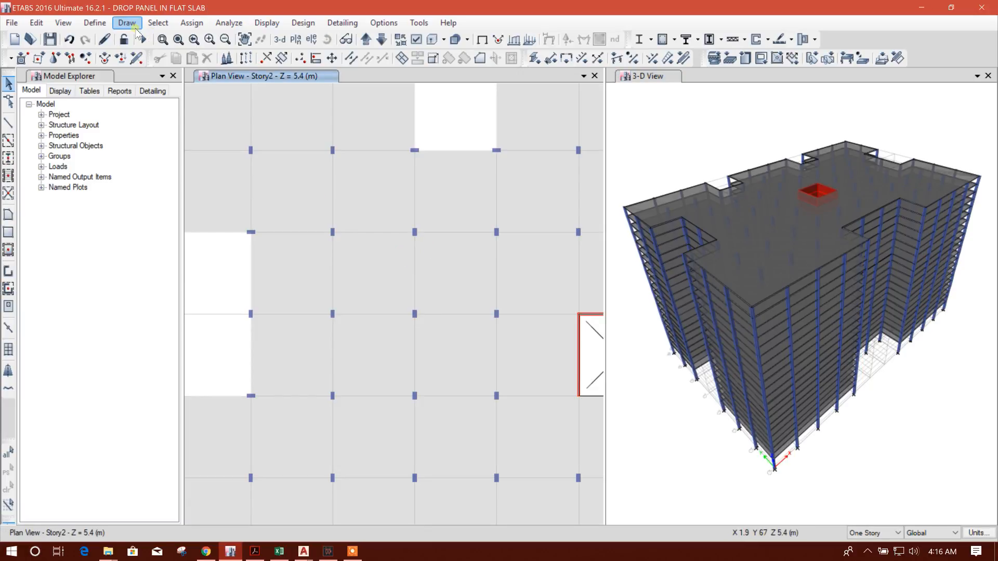
left_click(94, 23)
mouse_move(229, 59)
left_click(289, 62)
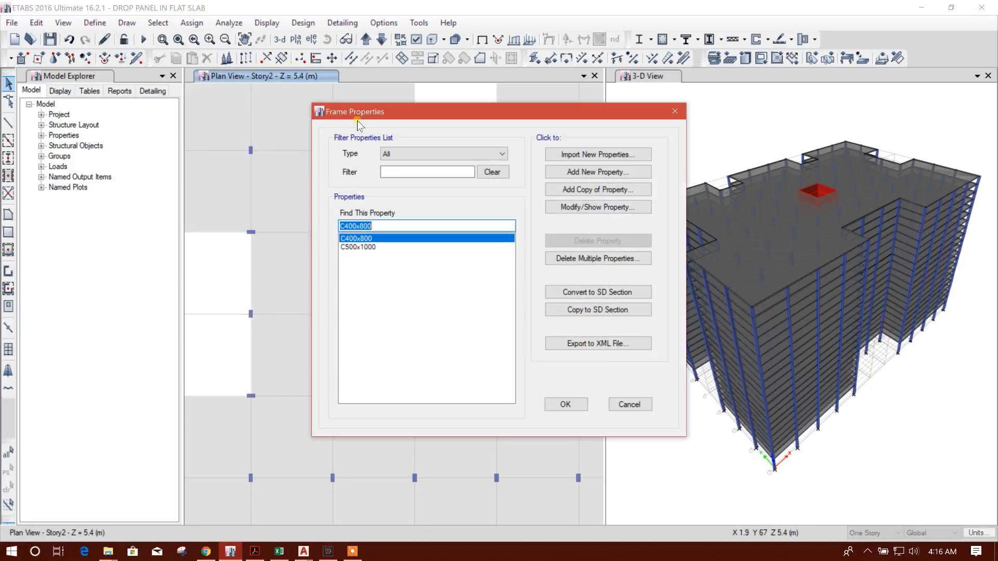
left_click(621, 406)
Reopen the DROP400 slab property's definition and check its type against the available options, keeping Drop.
left_click(94, 23)
mouse_move(218, 59)
left_click(303, 98)
left_click(460, 243)
left_click(445, 227)
left_click(530, 265)
left_click(523, 291)
left_click(512, 310)
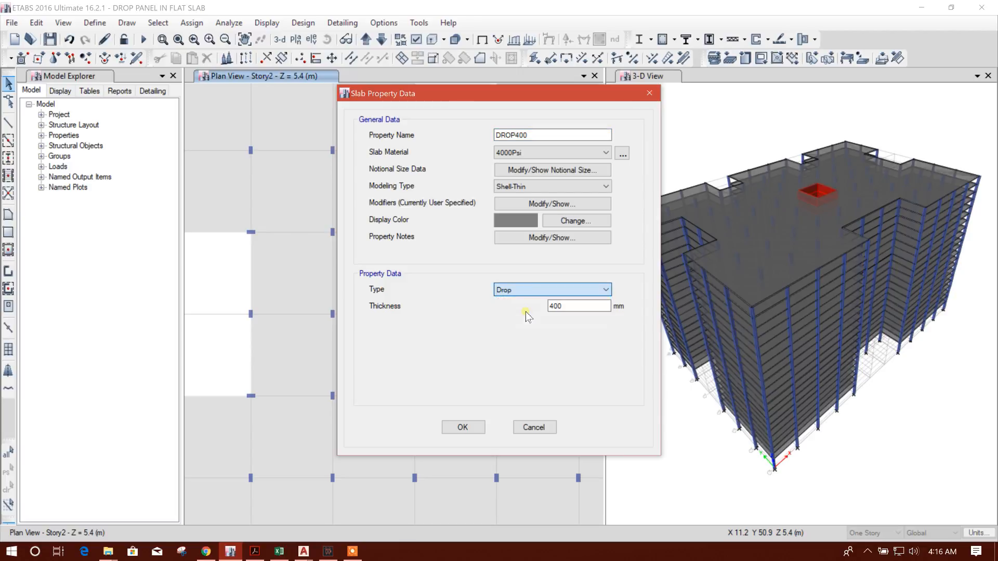
Try a thickness of 150 mm for the DROP400 property and close the slab property definitions.
left_click_drag(568, 311, 426, 309)
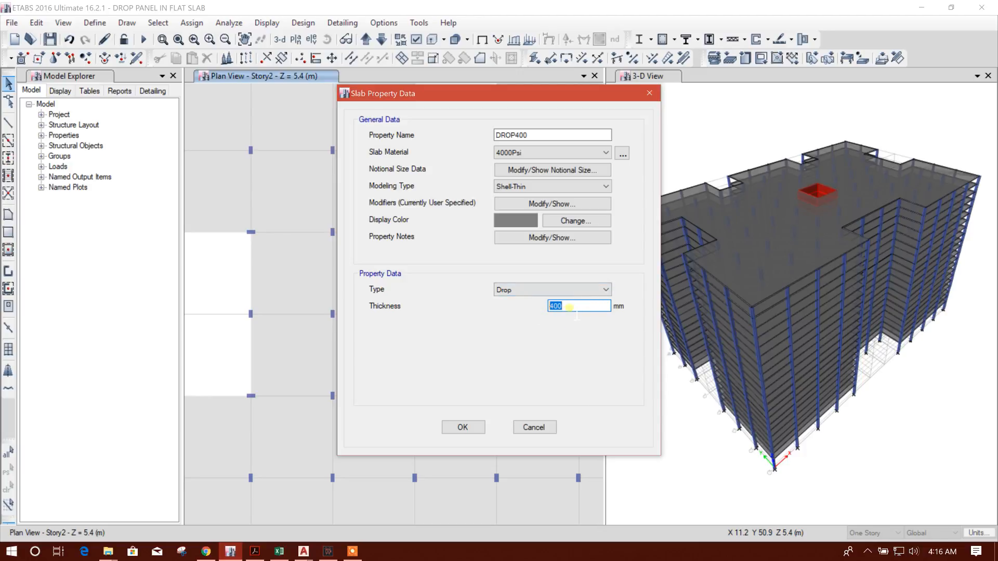
left_click(578, 305)
type("150")
left_click_drag(564, 307, 528, 309)
left_click(569, 306)
left_click(538, 134)
left_click(578, 307)
left_click(463, 427)
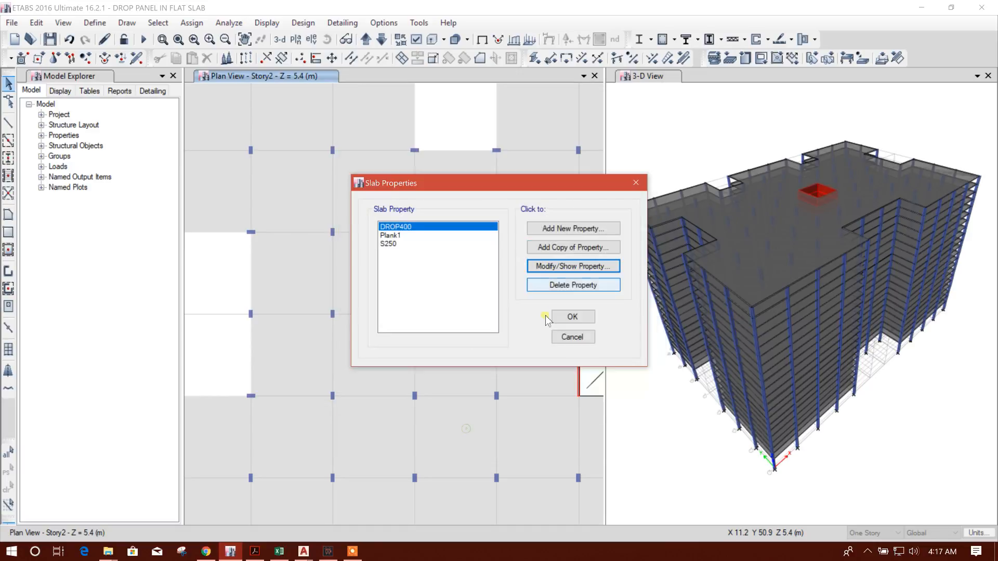
left_click(565, 319)
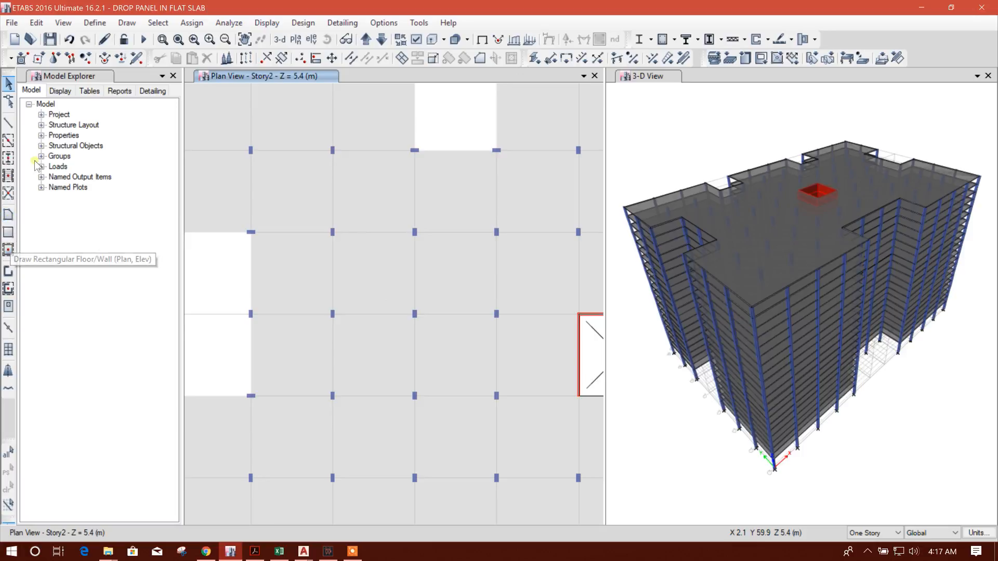
Start drawing rectangular floor areas in the Story2 plan with DROP400 as the property.
left_click(9, 233)
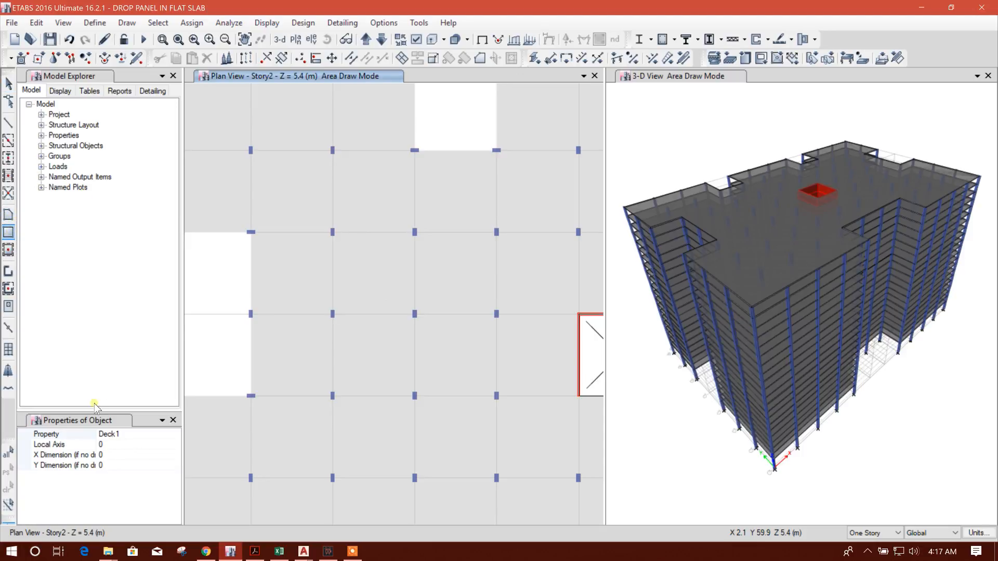
left_click(172, 435)
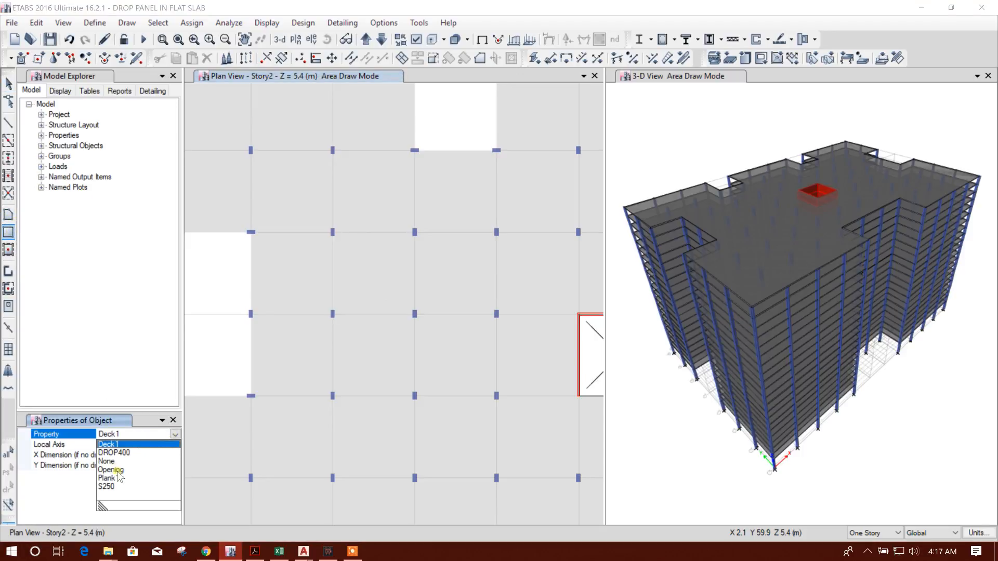
left_click(115, 453)
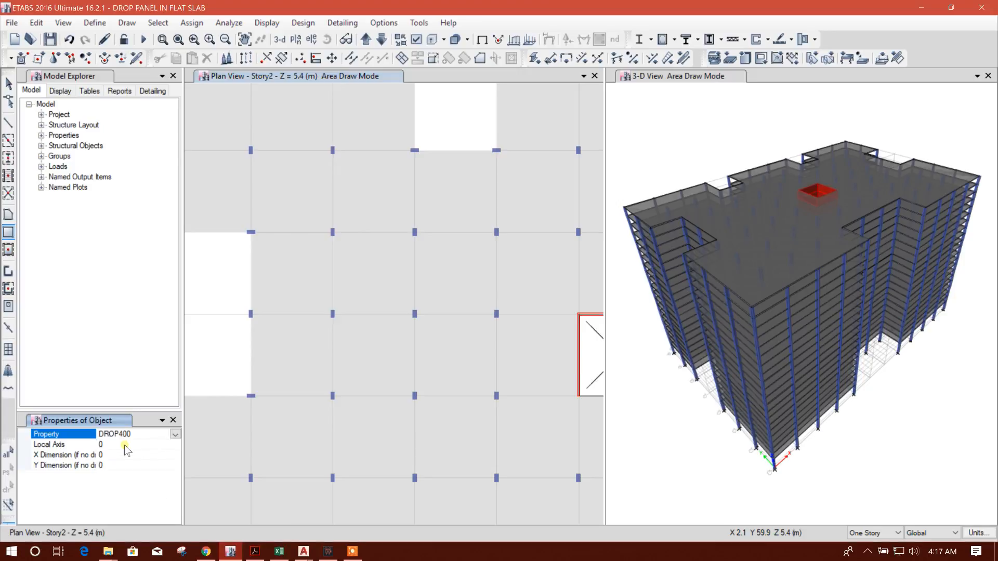
left_click(115, 453)
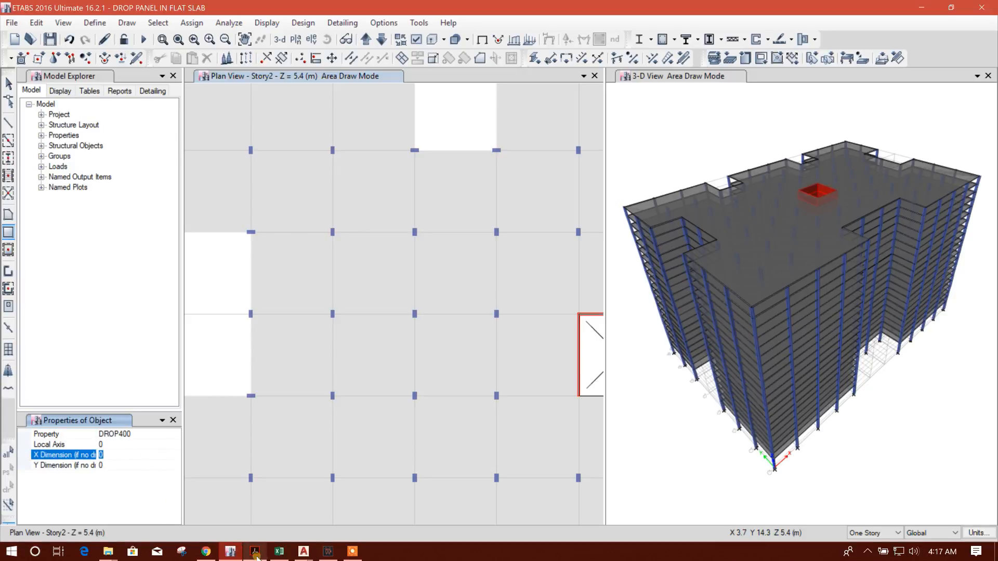
Switch to Excel and examine the interior panel's rectangular drop length and width in the drop panel calculation.
left_click(279, 552)
scroll(314, 320, "down", 2)
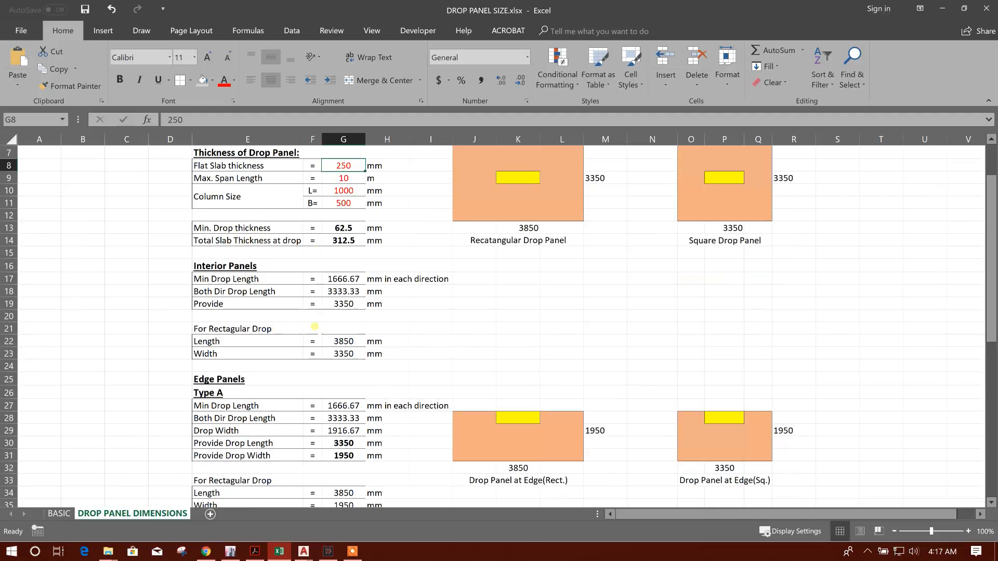
scroll(350, 279, "up", 2)
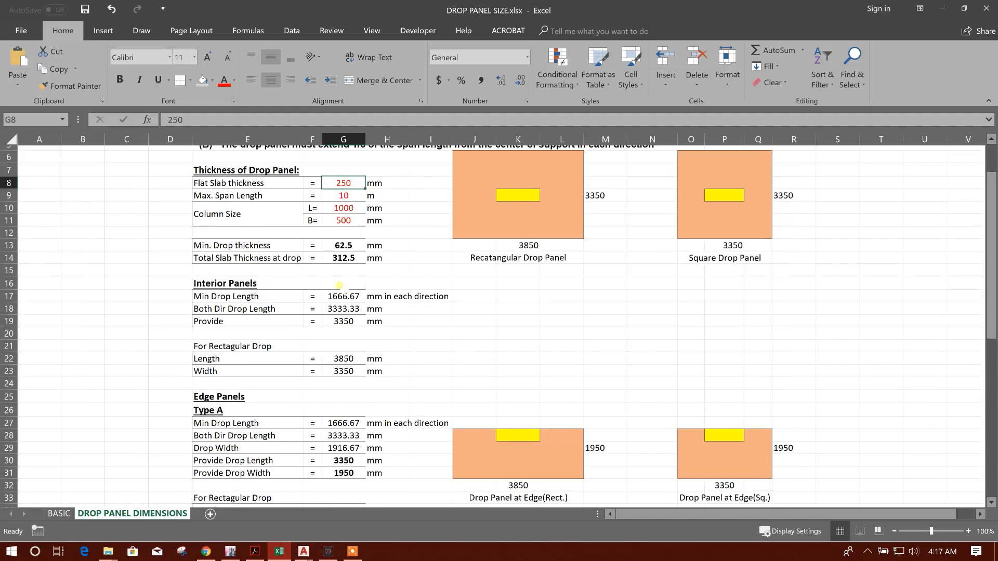
scroll(355, 279, "down", 1)
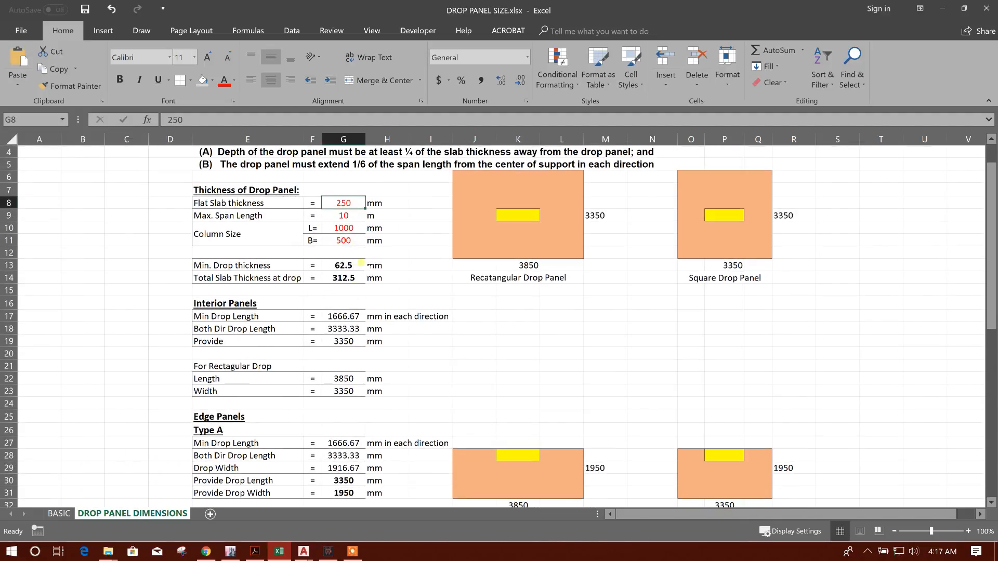
scroll(366, 310, "down", 2)
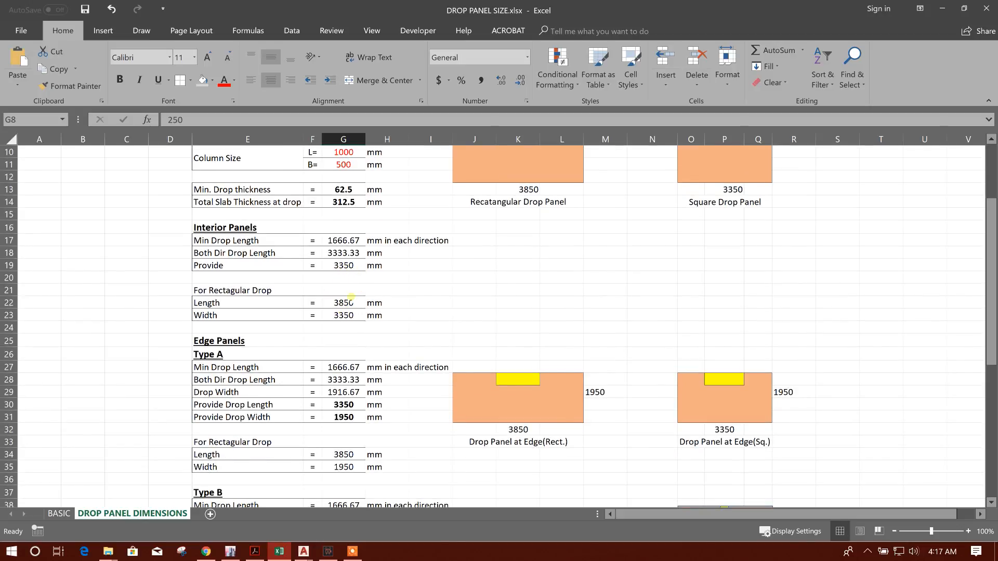
scroll(568, 262, "up", 1)
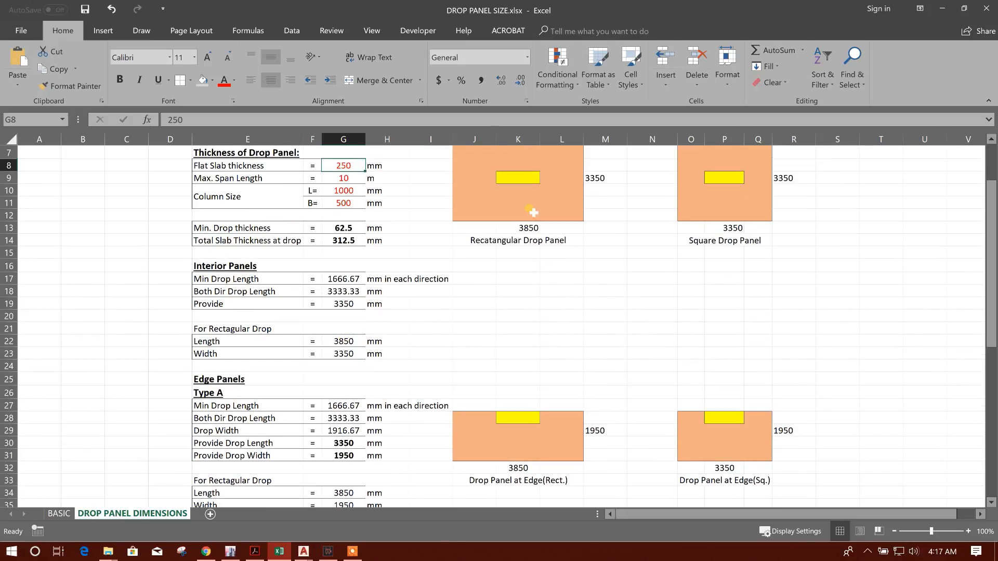
scroll(331, 333, "down", 1)
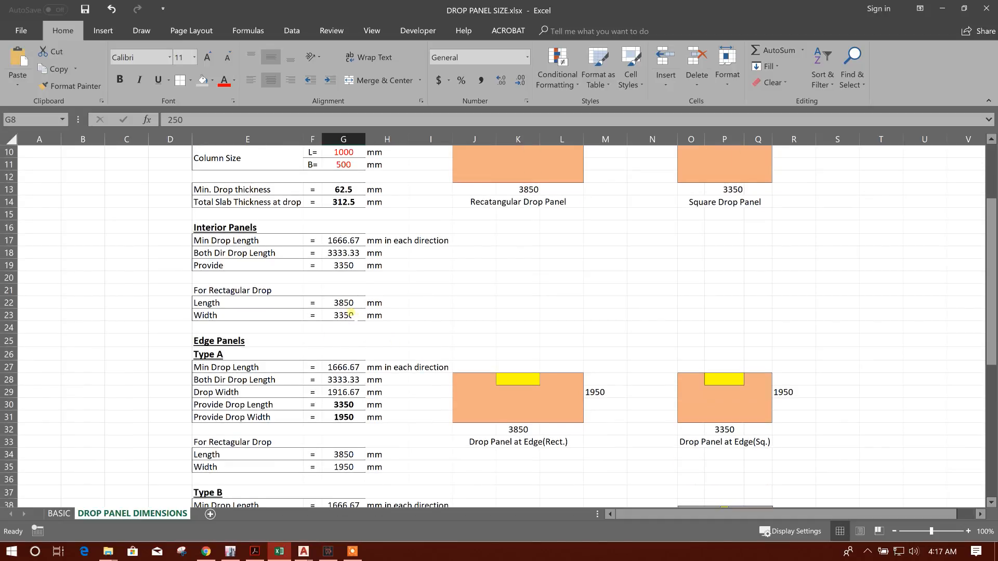
left_click(348, 304)
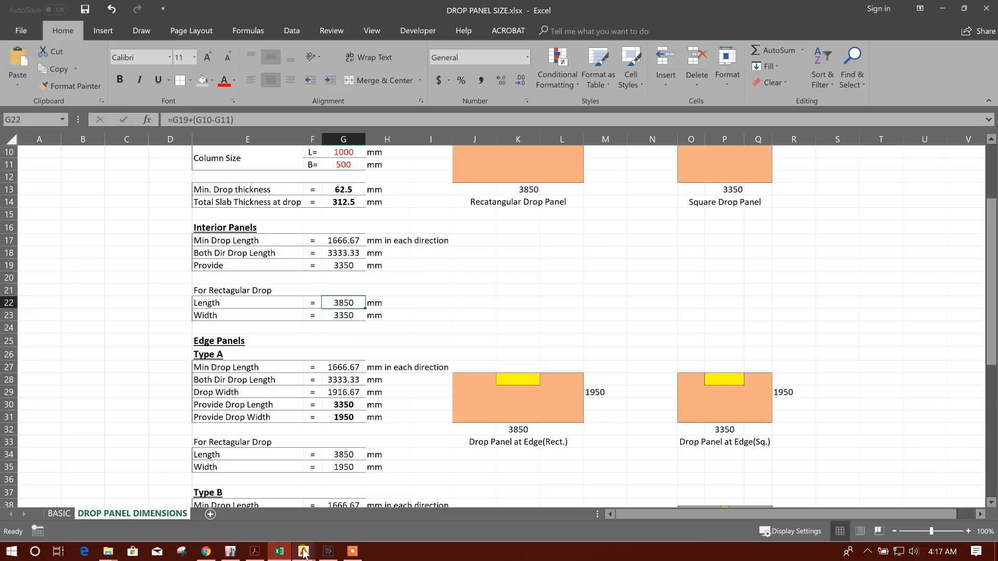
Switch back to ETABS and set the drop panel's X dimension to 3350 mm and Y dimension to 3850 mm.
left_click(230, 552)
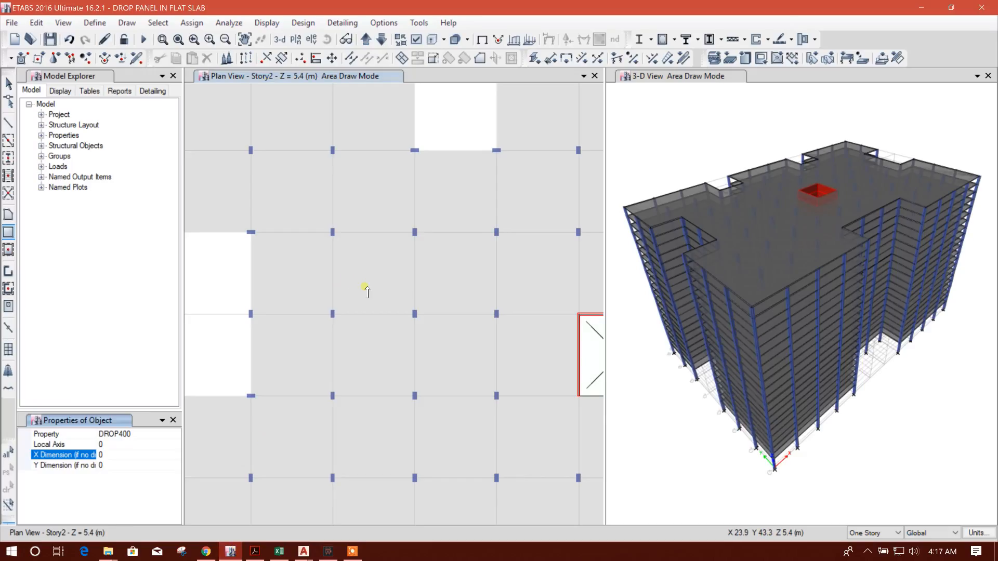
left_click(124, 445)
left_click(120, 455)
double_click(120, 456)
left_click(115, 466)
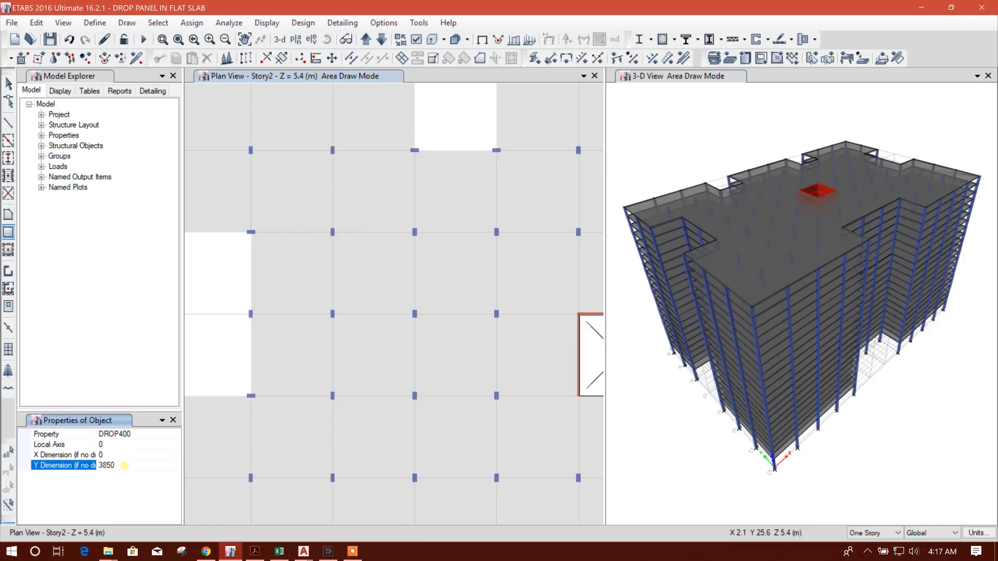
left_click(125, 456)
left_click_drag(107, 458, 98, 458)
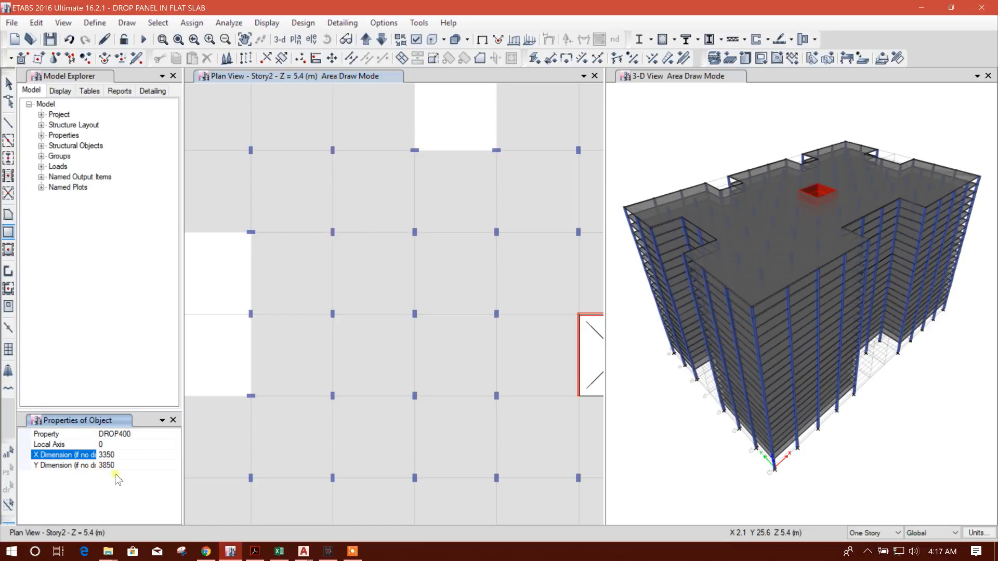
left_click(128, 464)
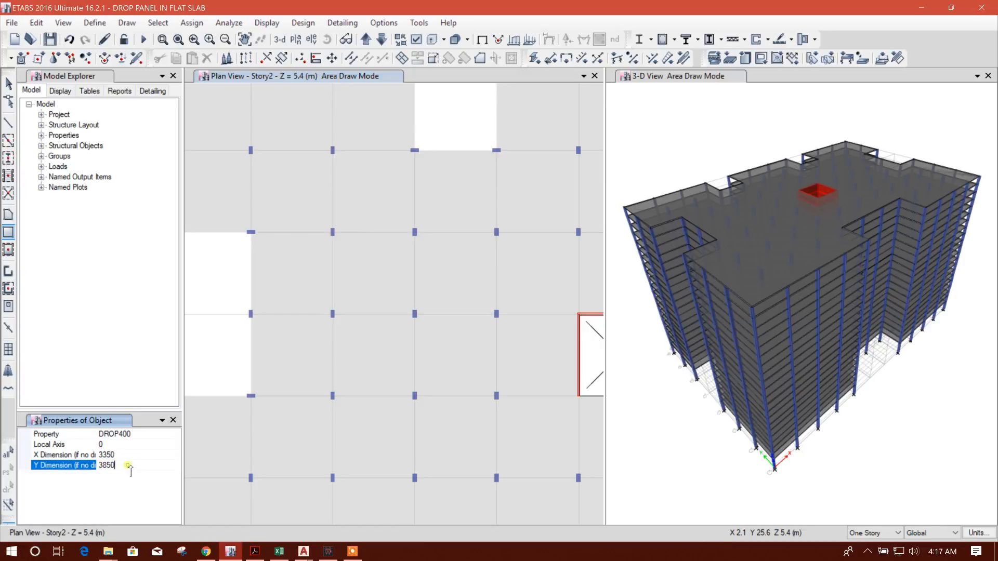
Place DROP400 panels centred on five neighbouring columns along grid line 6, including grid points D 6, E 6 and F 6.
left_click(334, 232)
left_click(334, 232)
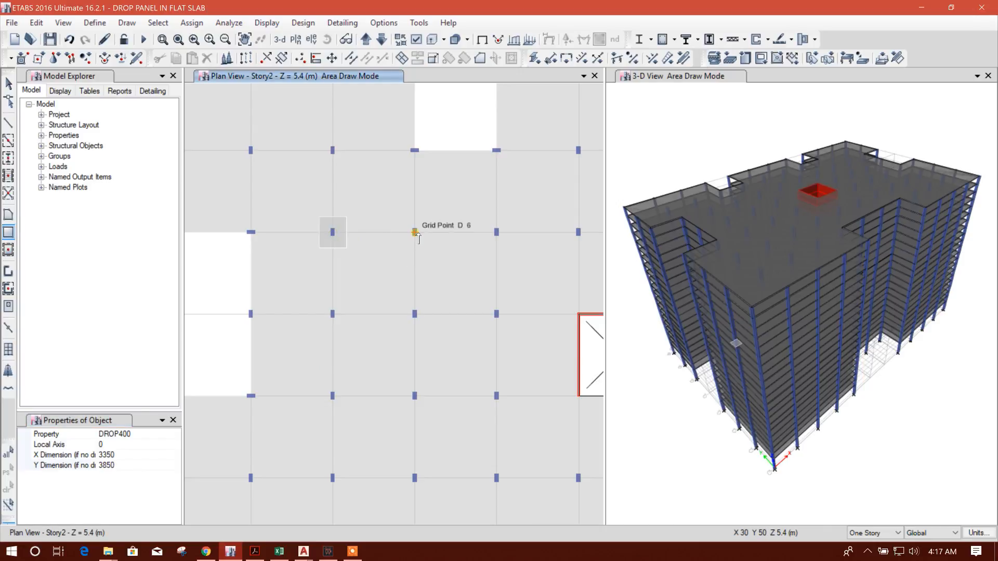
left_click(416, 233)
left_click(497, 233)
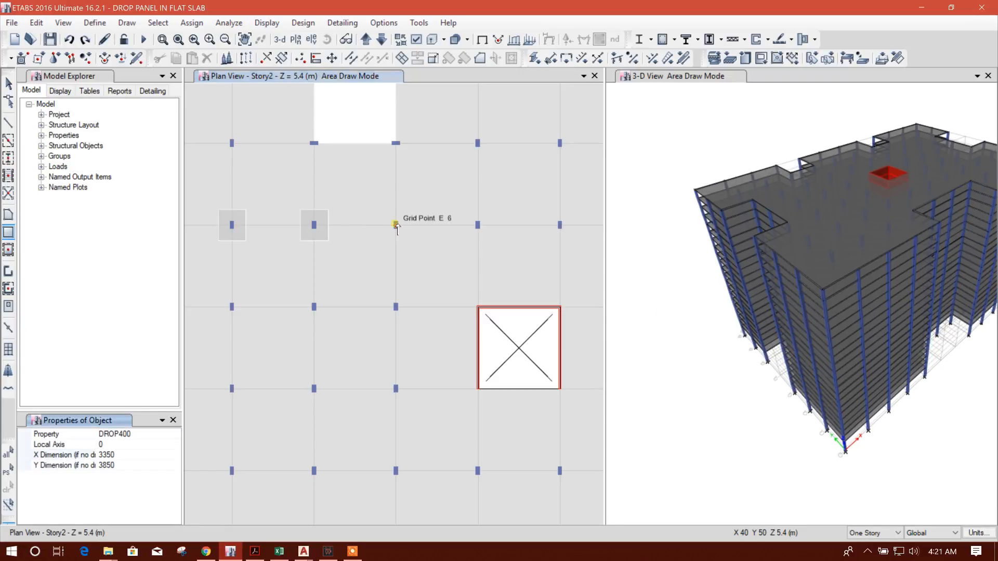
left_click(396, 225)
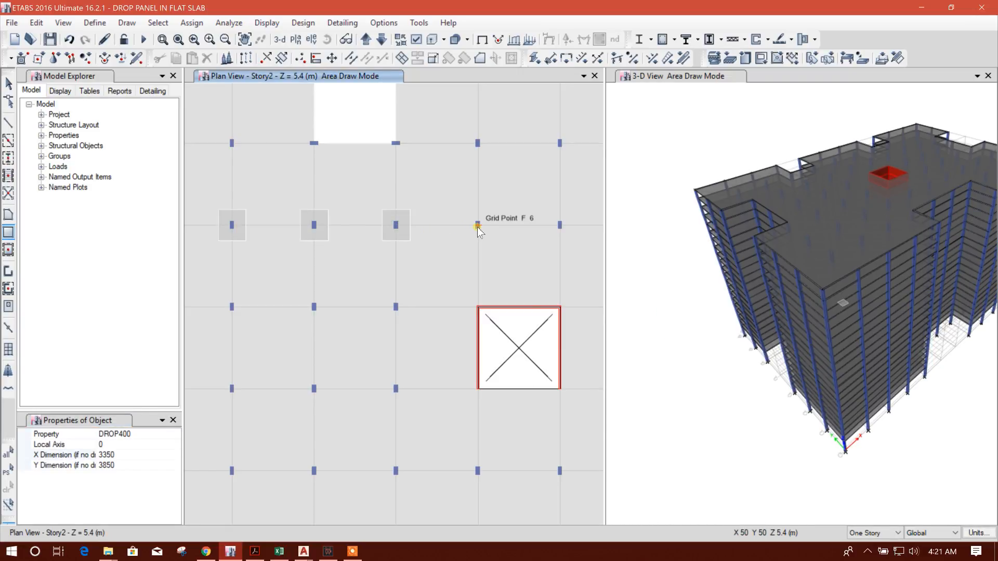
left_click(558, 228)
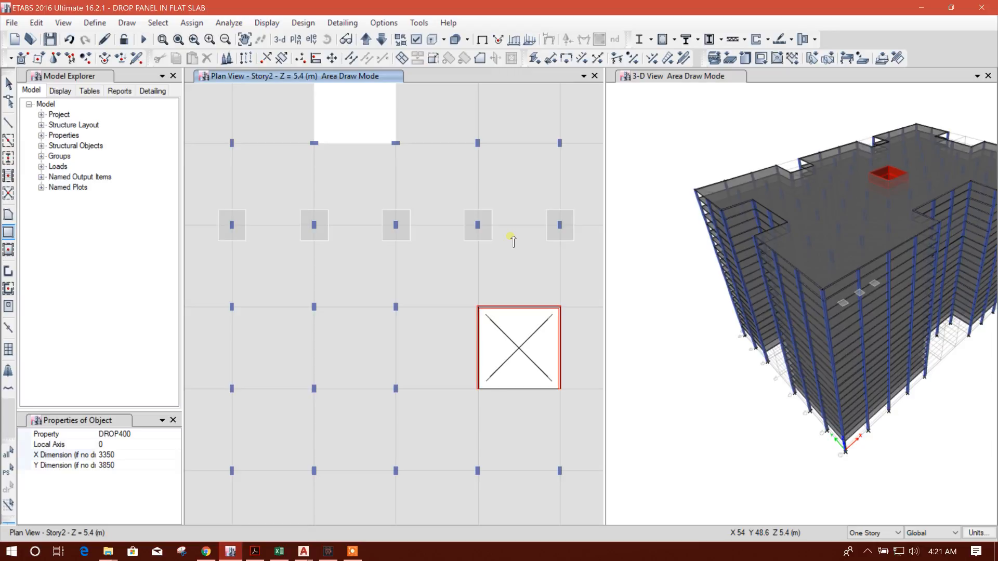
key("Escape")
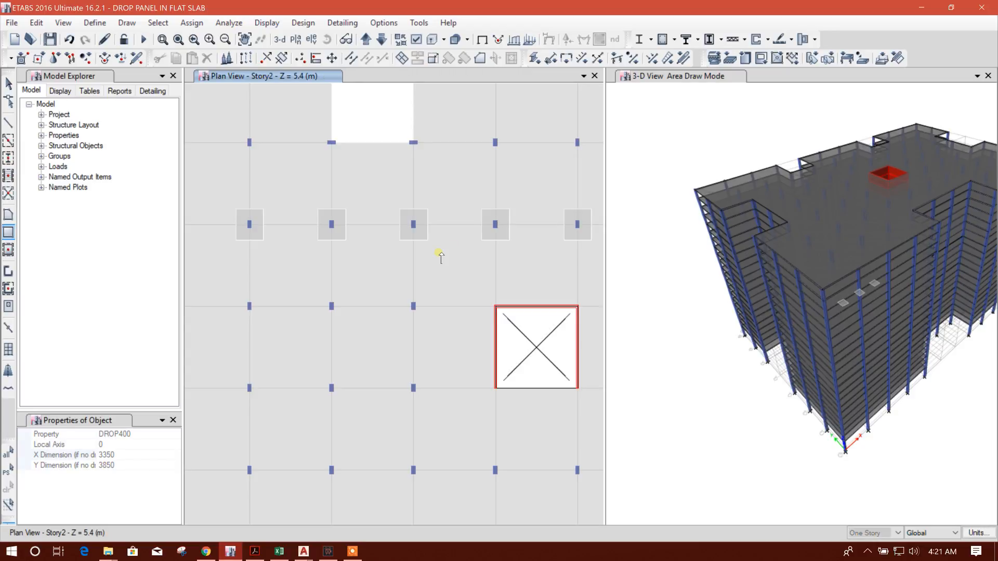
Set the plan's drawing scope to All Stories.
middle_click_drag(397, 273, 428, 253)
middle_click_drag(438, 339, 425, 312)
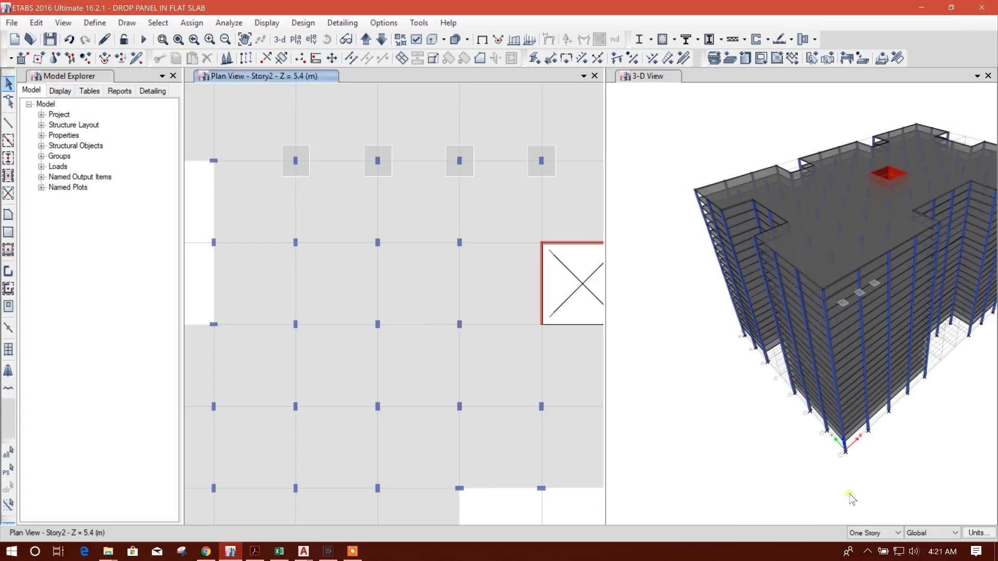
left_click(875, 533)
left_click(865, 512)
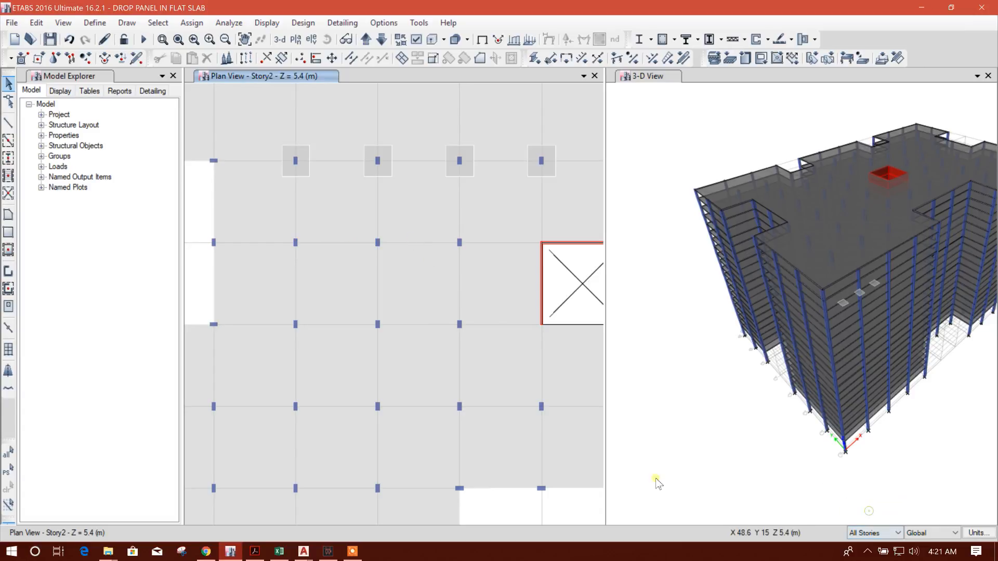
Rotate the local axes of the columns at C to E on grid lines 4 and 5 and their counterparts across the core.
left_click_drag(278, 231, 487, 338)
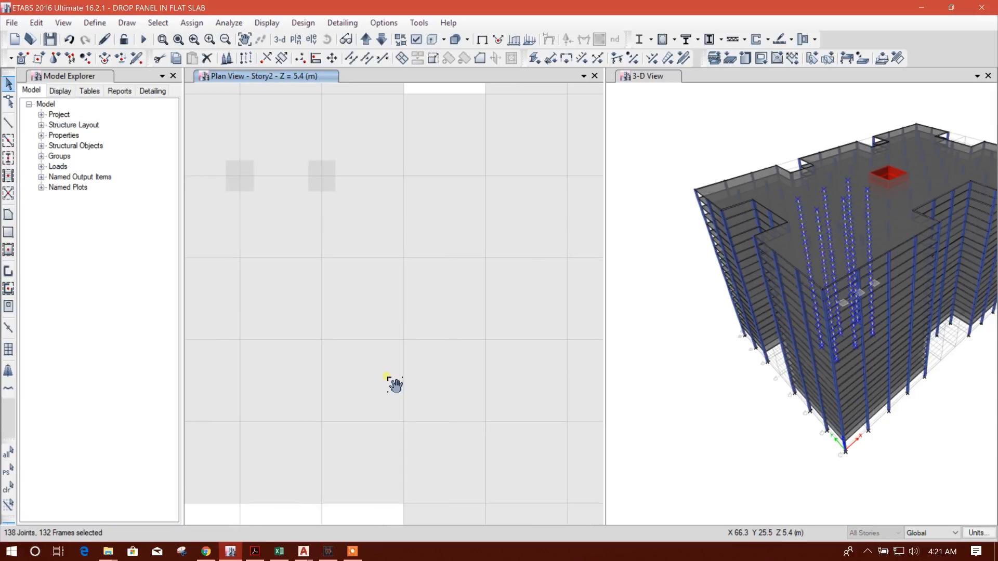
left_click_drag(349, 242, 561, 357)
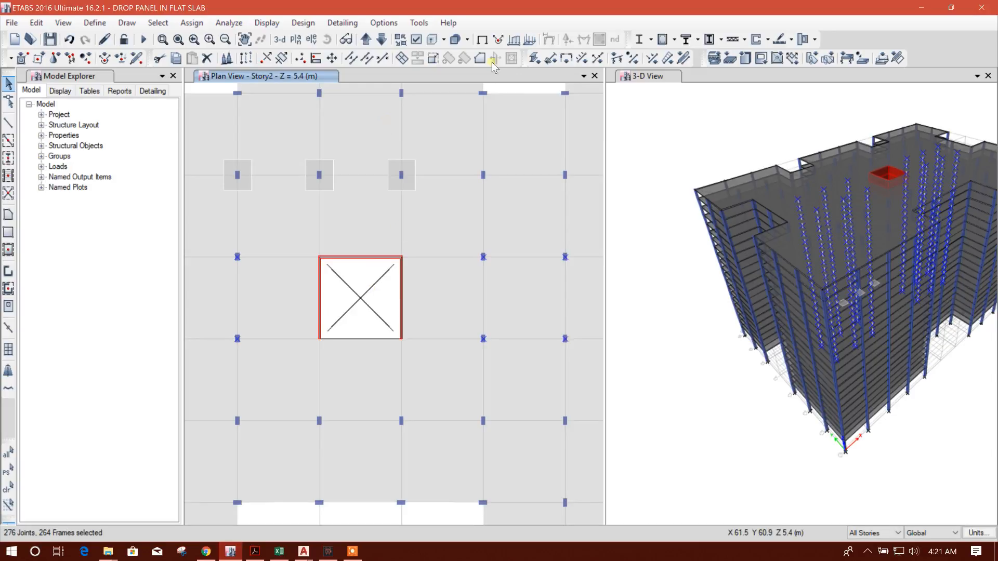
left_click(597, 58)
double_click(634, 198)
left_click(611, 359)
left_click(561, 358)
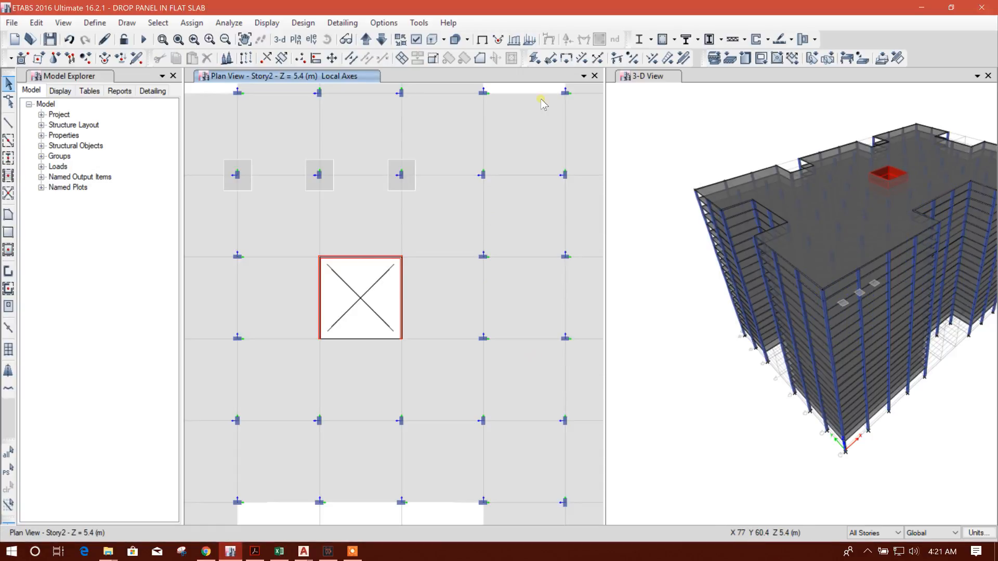
left_click(483, 40)
Check the plan's rotated columns and set the drawing scope to One Story.
middle_click_drag(315, 276, 429, 260)
middle_click_drag(281, 265, 362, 264)
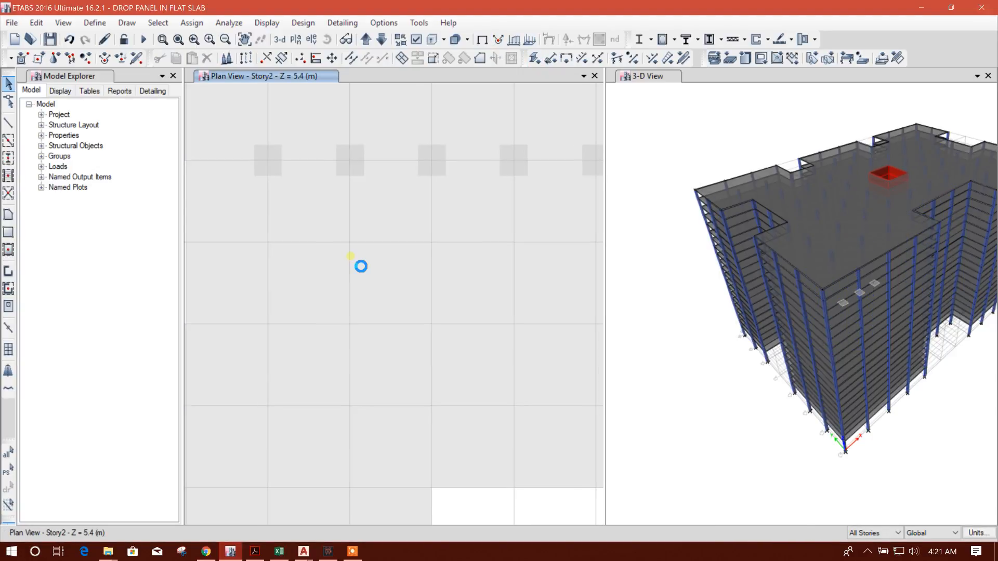
middle_click_drag(463, 272, 383, 262)
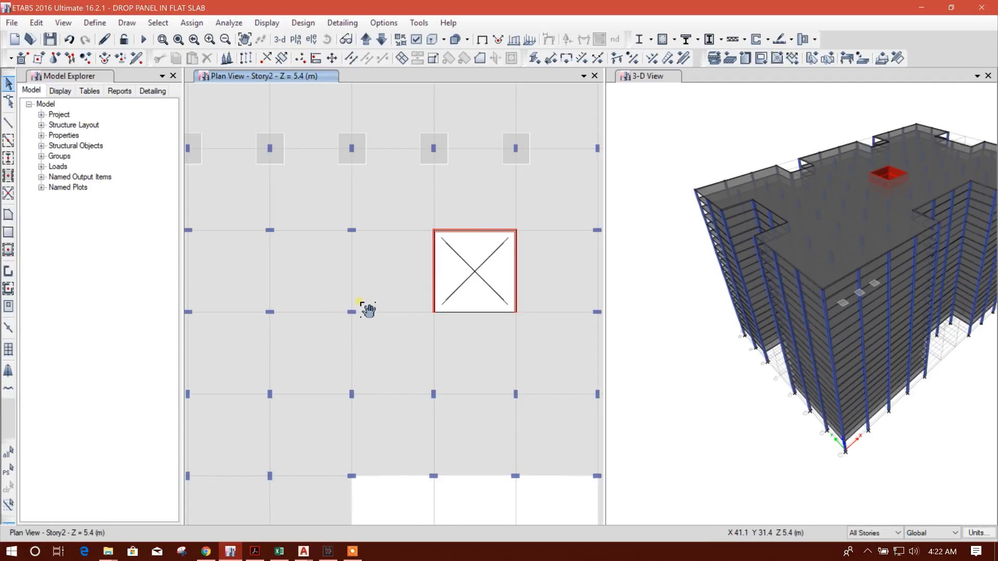
middle_click_drag(348, 264, 424, 263)
left_click(871, 536)
left_click(865, 504)
middle_click_drag(319, 361, 384, 354)
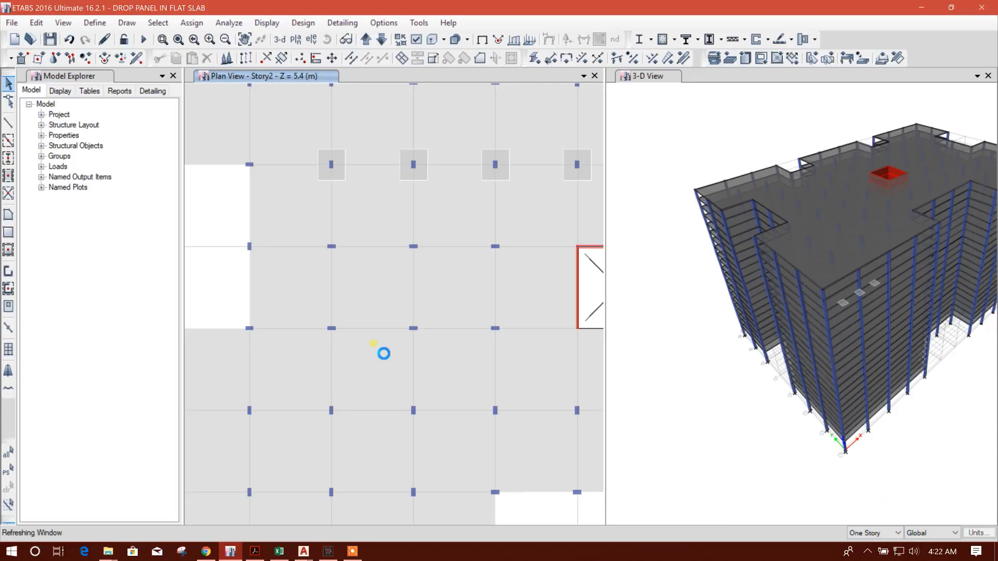
Set the DROP400 panel's X dimension to 3850 mm and Y dimension to 3350 mm for the rotated columns.
left_click(9, 232)
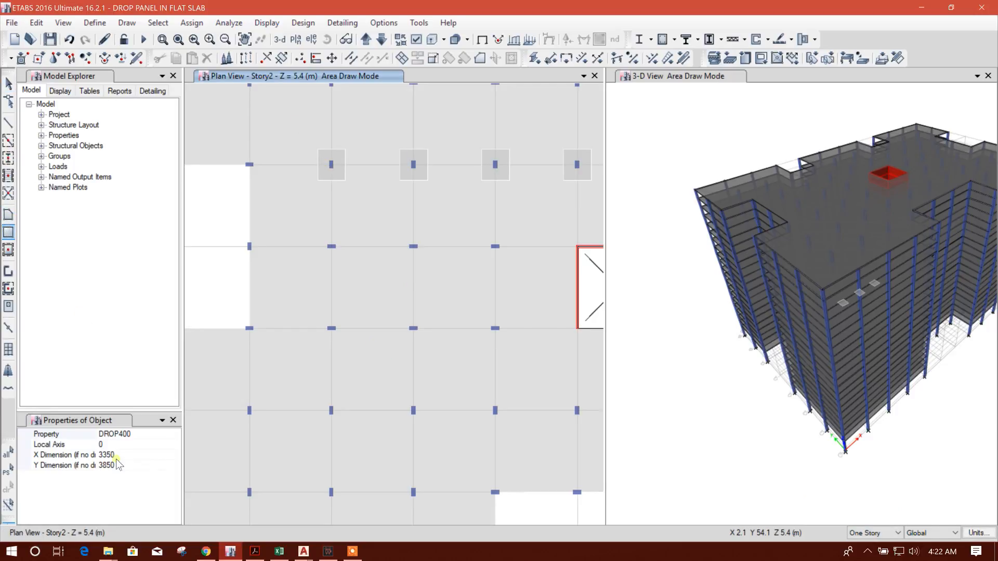
left_click(106, 454)
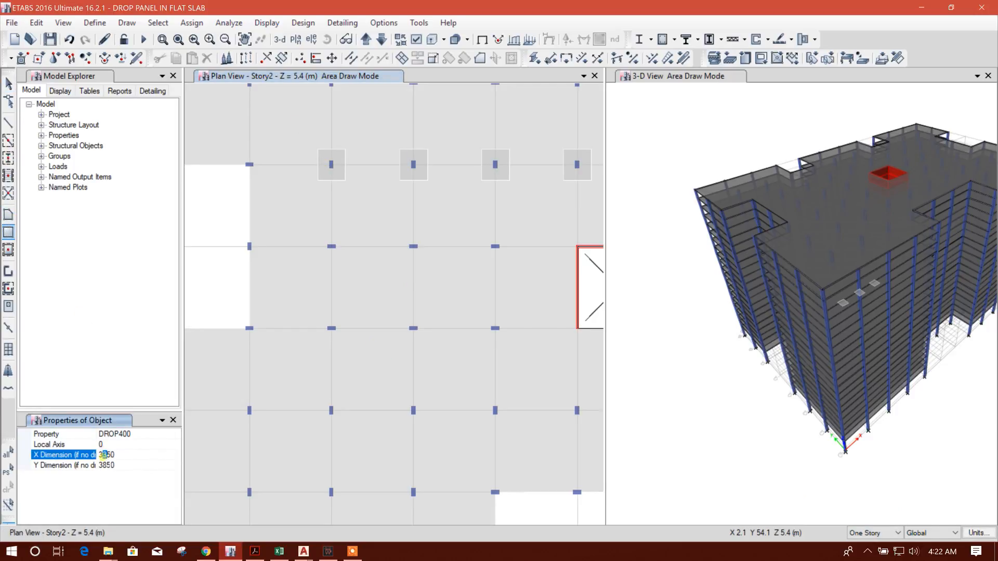
left_click(106, 465)
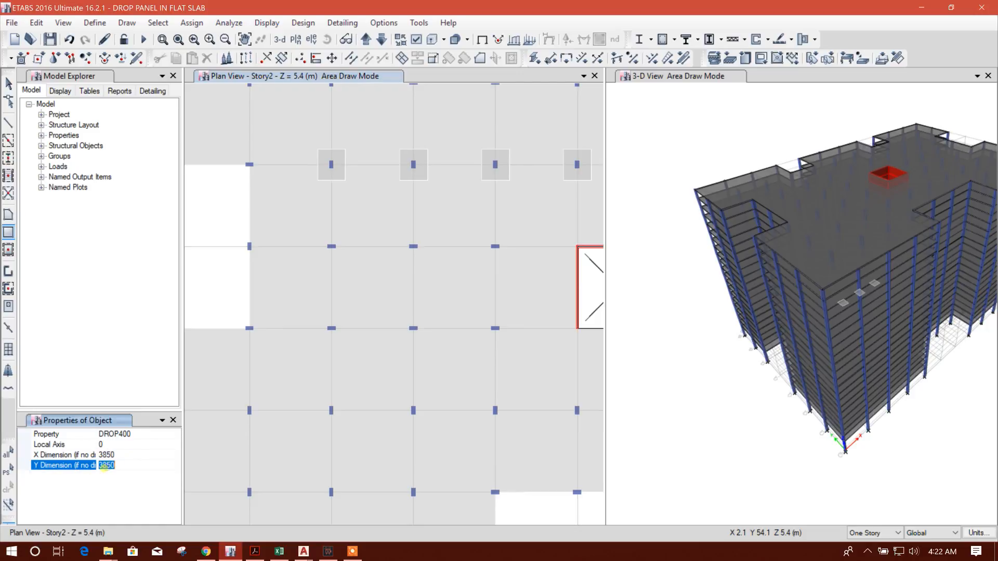
left_click(128, 456)
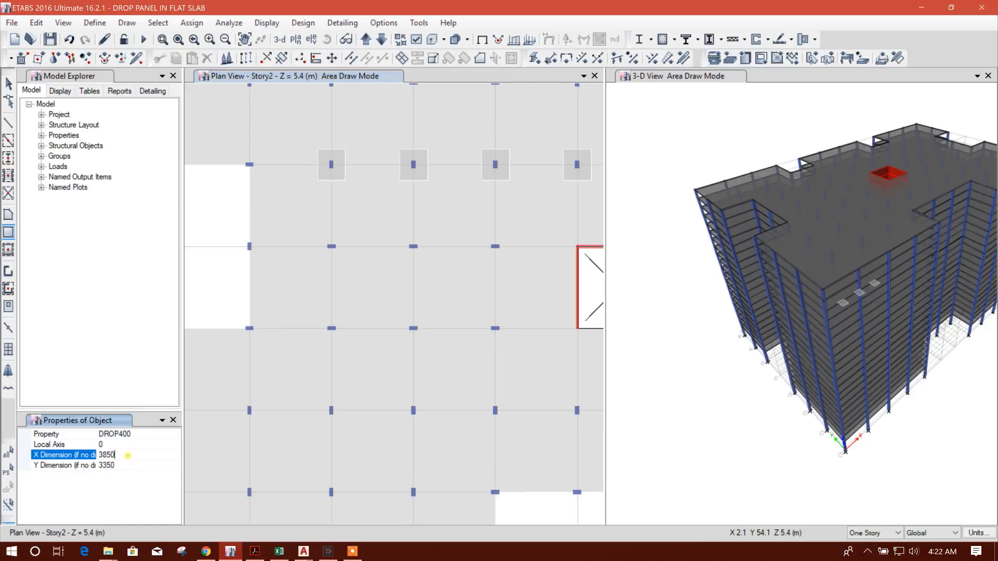
left_click(152, 465)
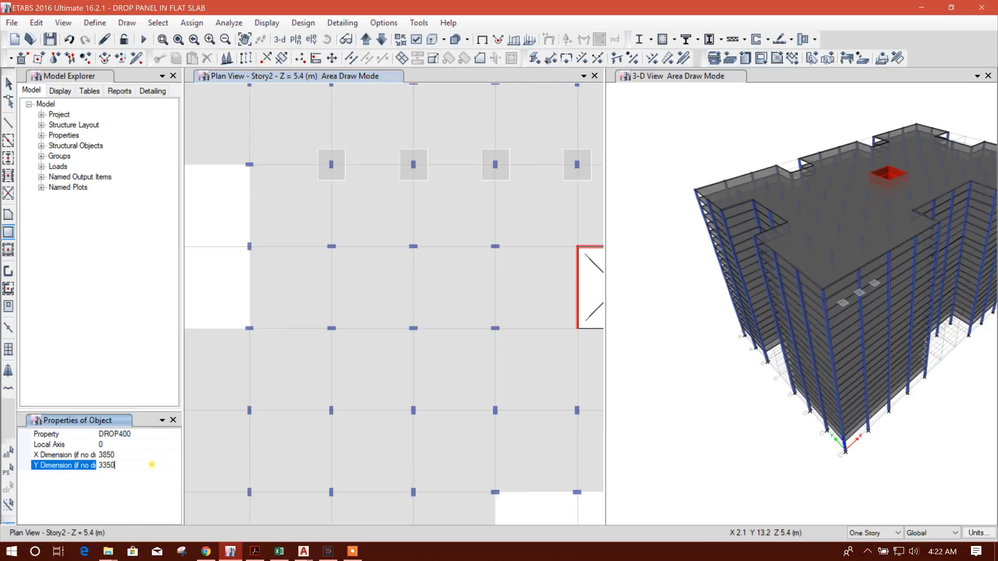
Place DROP400 panels centred on the rotated columns at C to E on grid lines 5 and 4, and on the remaining interior columns.
left_click(332, 246)
left_click(414, 247)
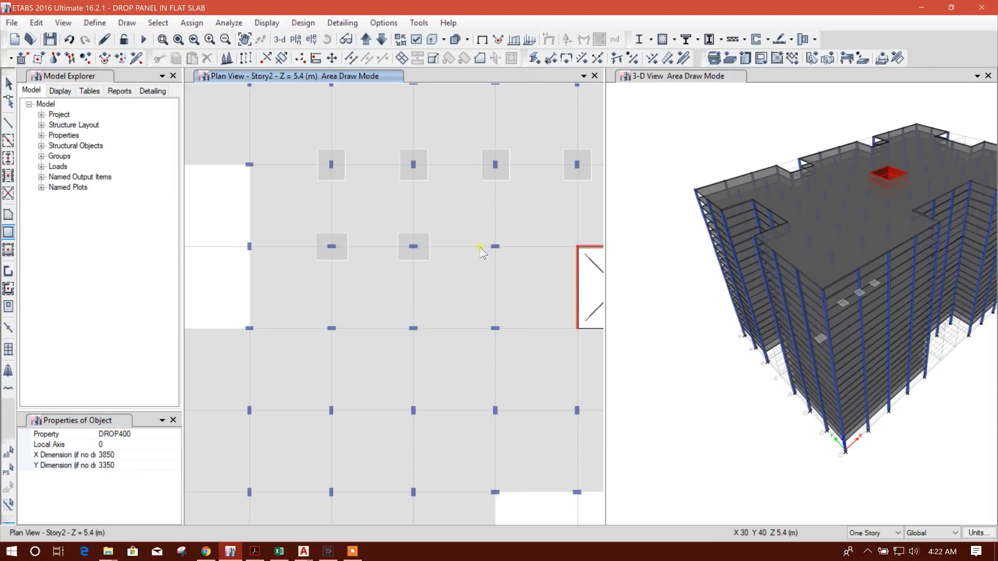
left_click(496, 247)
left_click(331, 328)
left_click(414, 329)
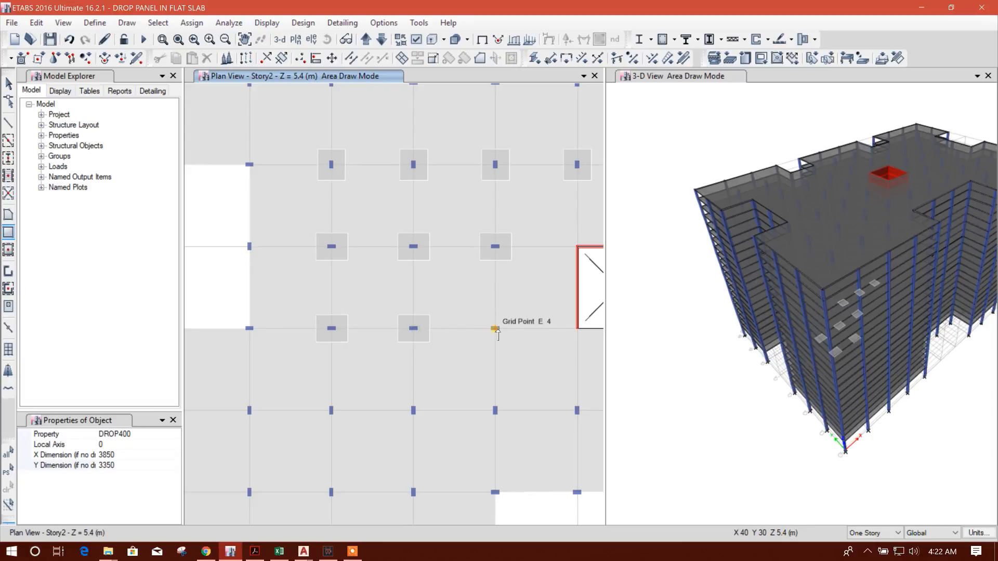
scroll(390, 293, "down", 3)
scroll(423, 290, "up", 3)
middle_click_drag(422, 291, 361, 299)
scroll(380, 293, "down", 3)
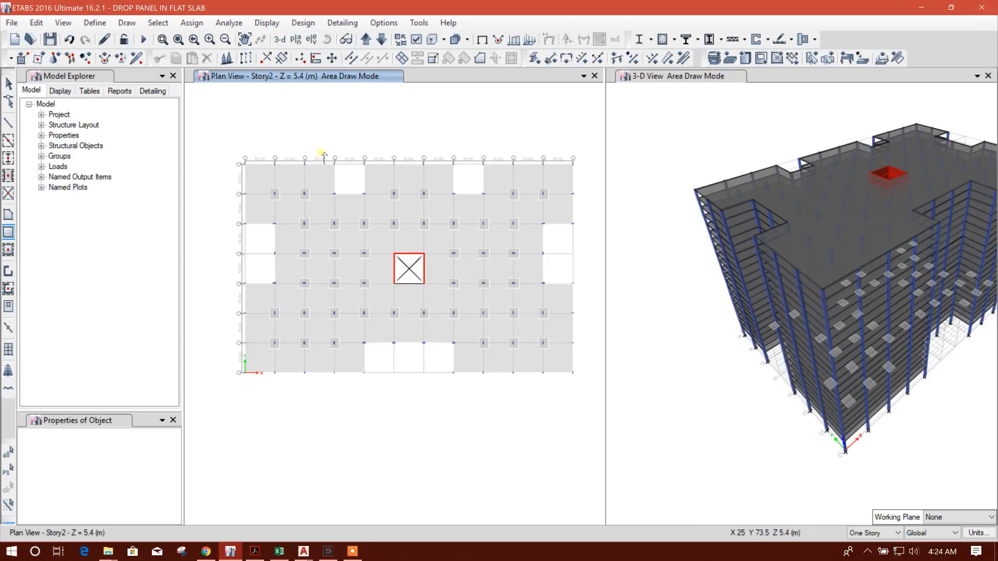
scroll(266, 166, "up", 3)
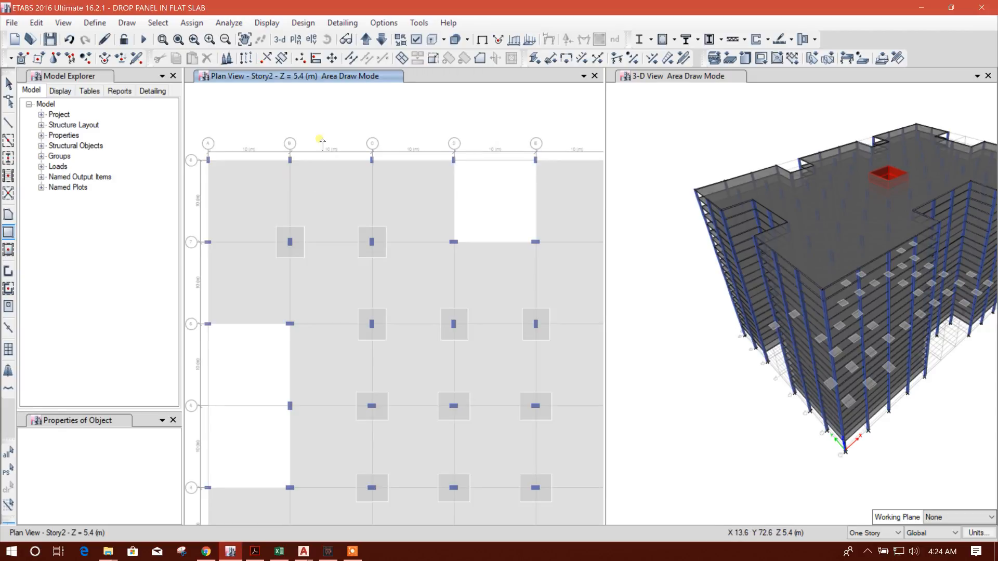
key("Escape")
Examine the finished drop panel layout and the edge columns without drops along the slab perimeter.
scroll(327, 183, "down", 3)
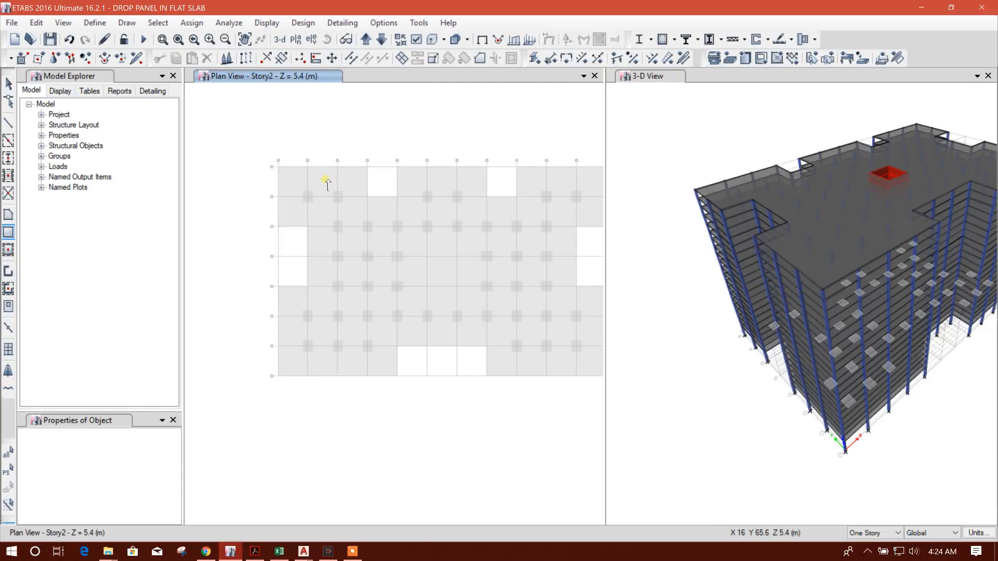
scroll(328, 183, "up", 3)
middle_click_drag(329, 180, 298, 183)
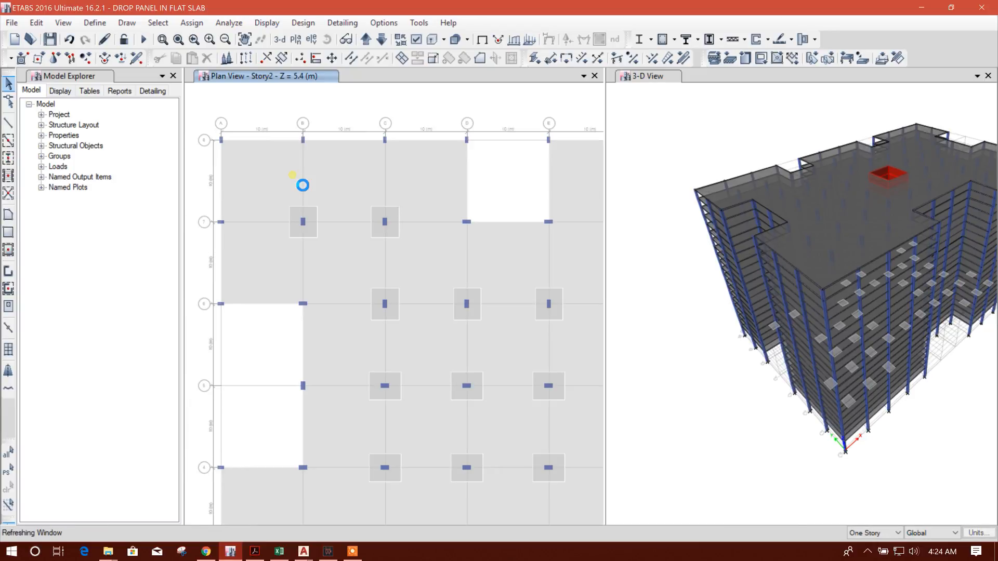
middle_click_drag(241, 155, 254, 170)
middle_click_drag(270, 233, 285, 195)
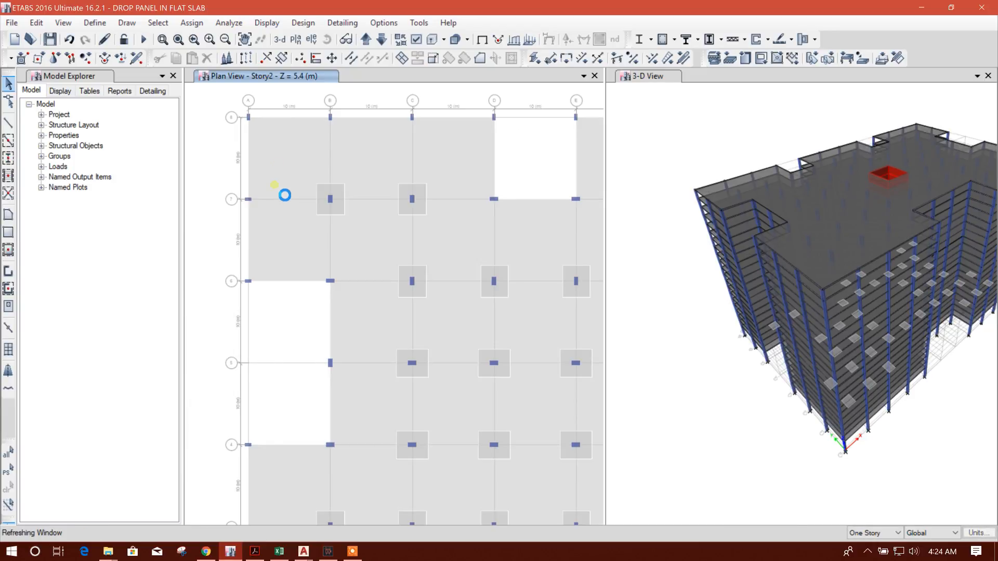
scroll(284, 195, "down", 3)
scroll(310, 362, "up", 3)
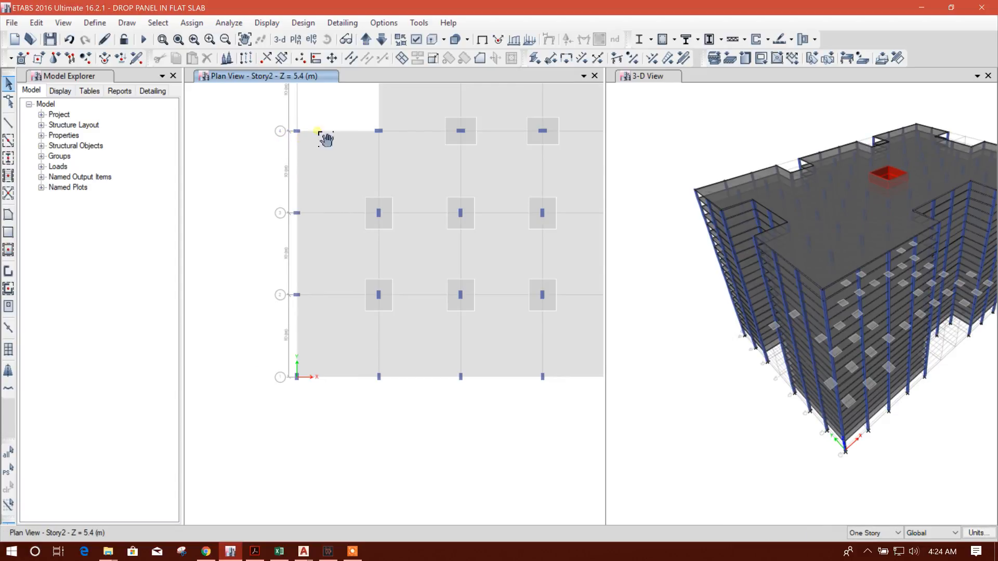
middle_click_drag(301, 139, 242, 320)
middle_click_drag(283, 194, 289, 335)
middle_click_drag(253, 155, 254, 169)
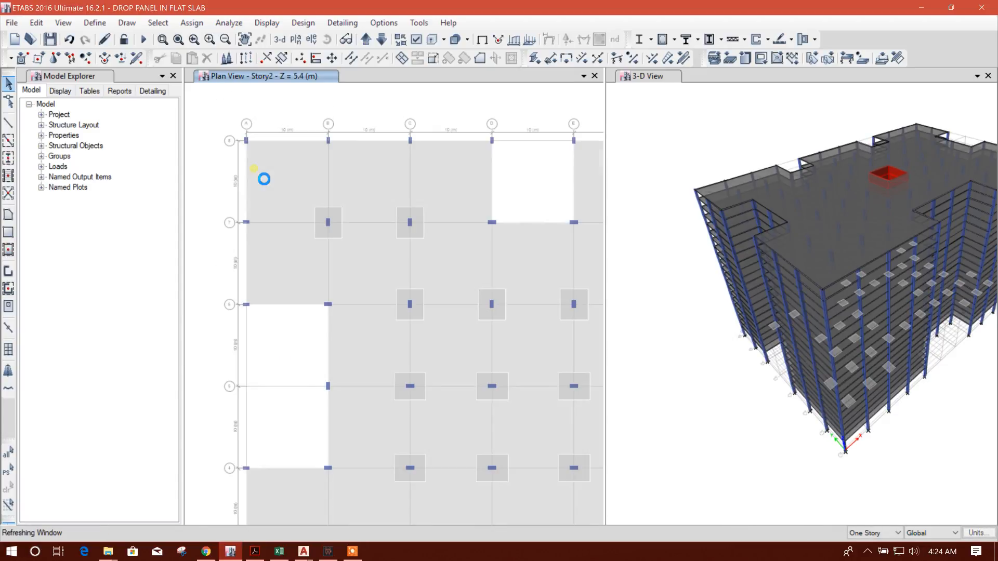
middle_click_drag(266, 181, 251, 179)
scroll(258, 169, "up", 3)
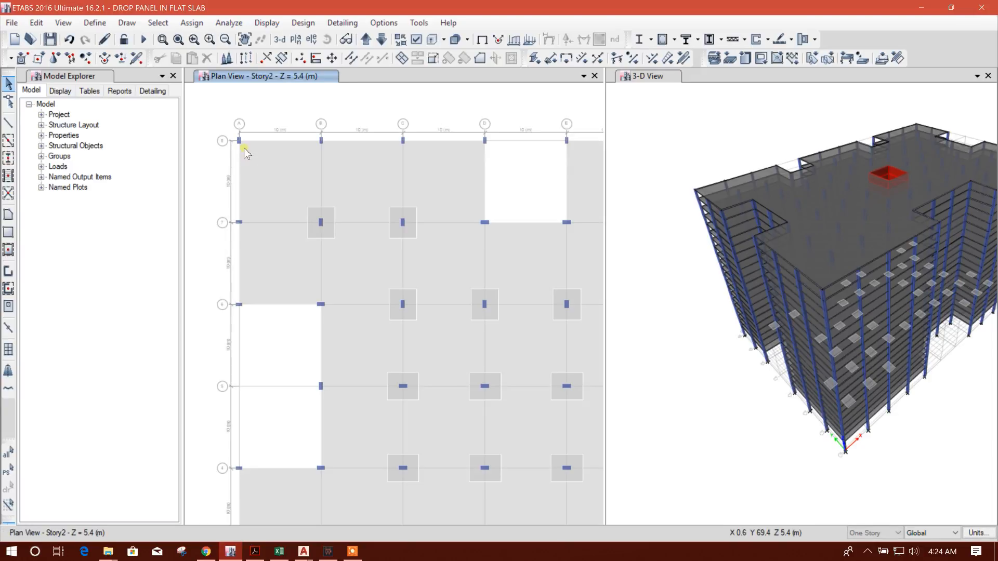
Examine the slab edge at corner column A 8 relative to the column's outer faces.
scroll(281, 185, "up", 2)
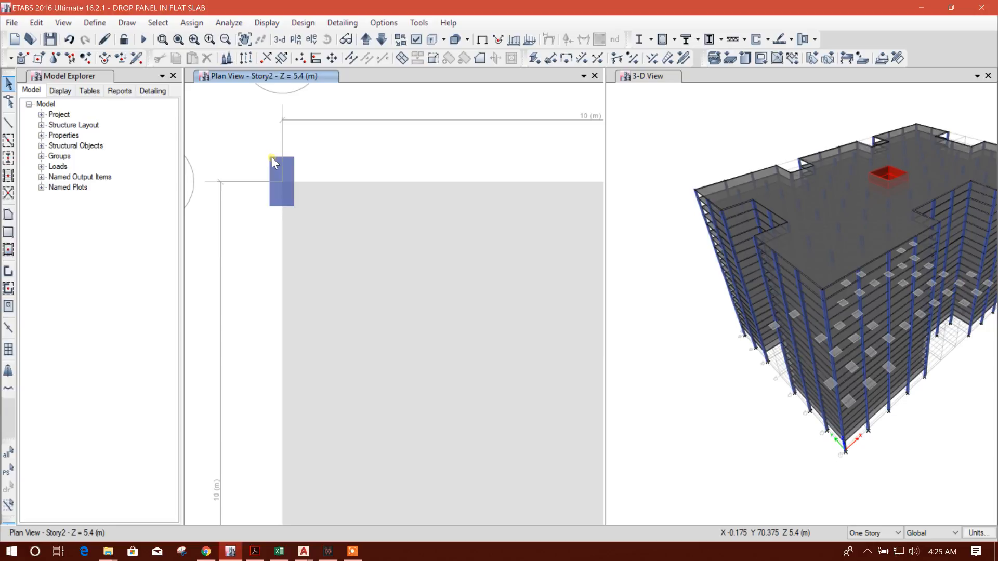
scroll(270, 157, "down", 3)
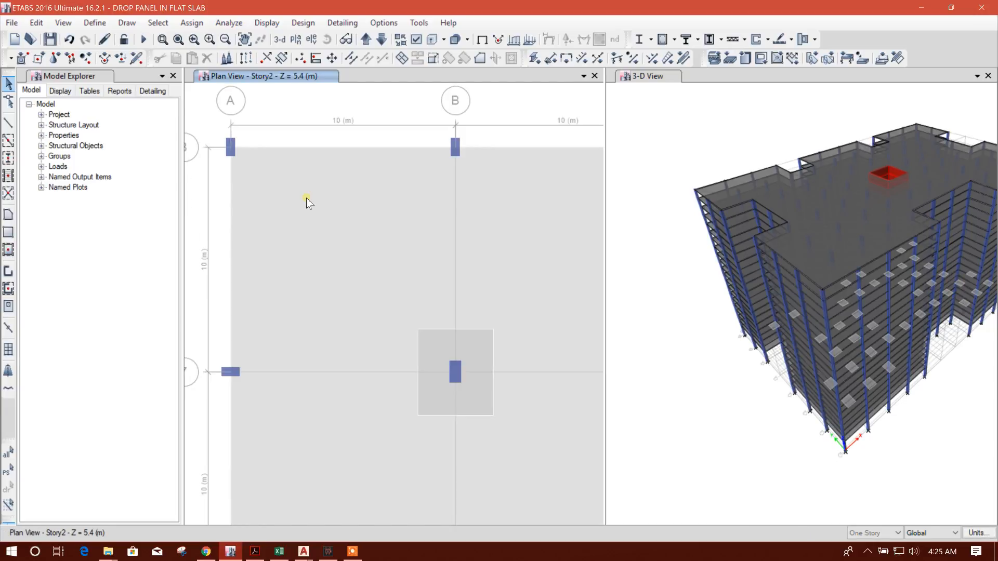
middle_click_drag(256, 216, 308, 221)
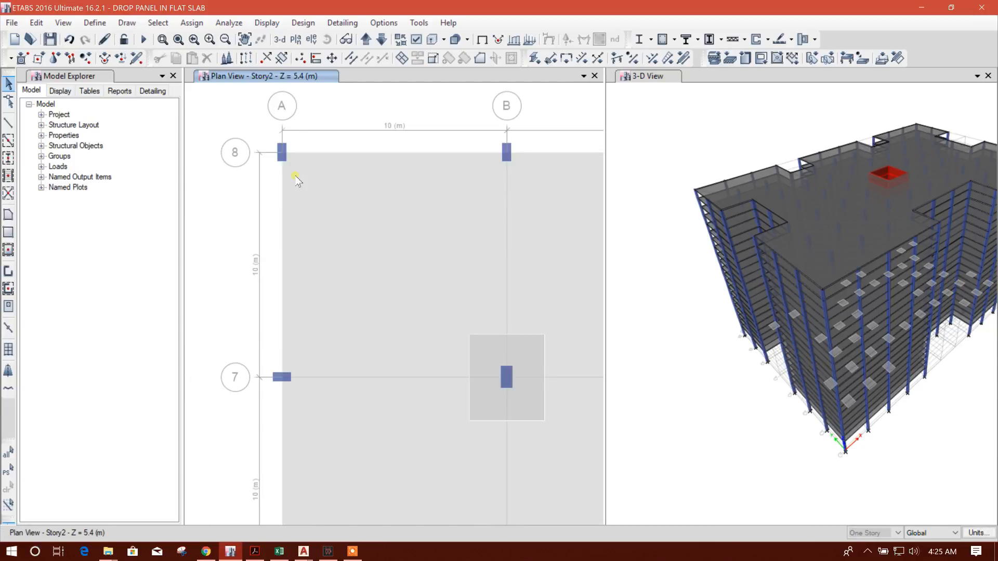
left_click(307, 181)
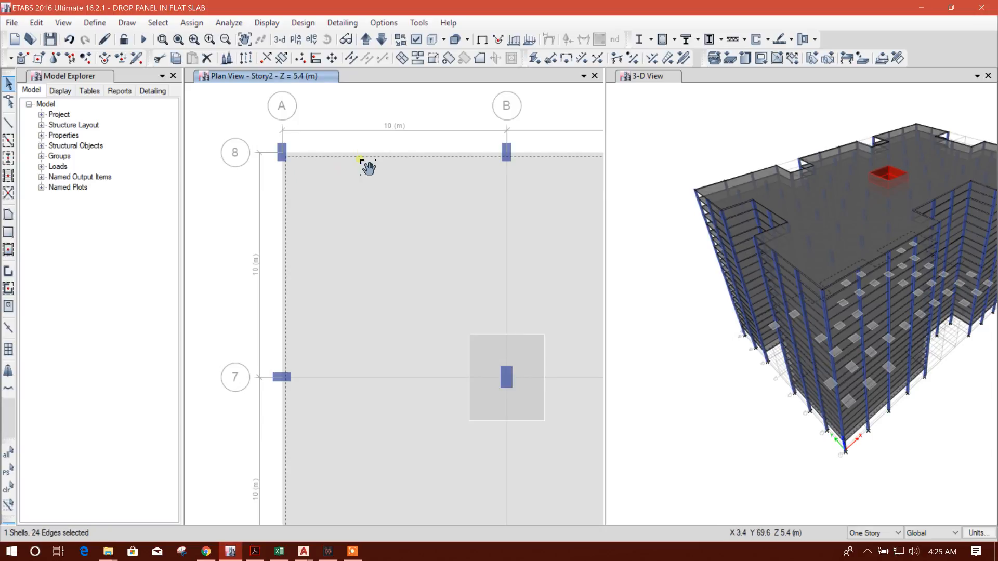
middle_click_drag(360, 160, 345, 179)
scroll(262, 181, "up", 3)
left_click(285, 191)
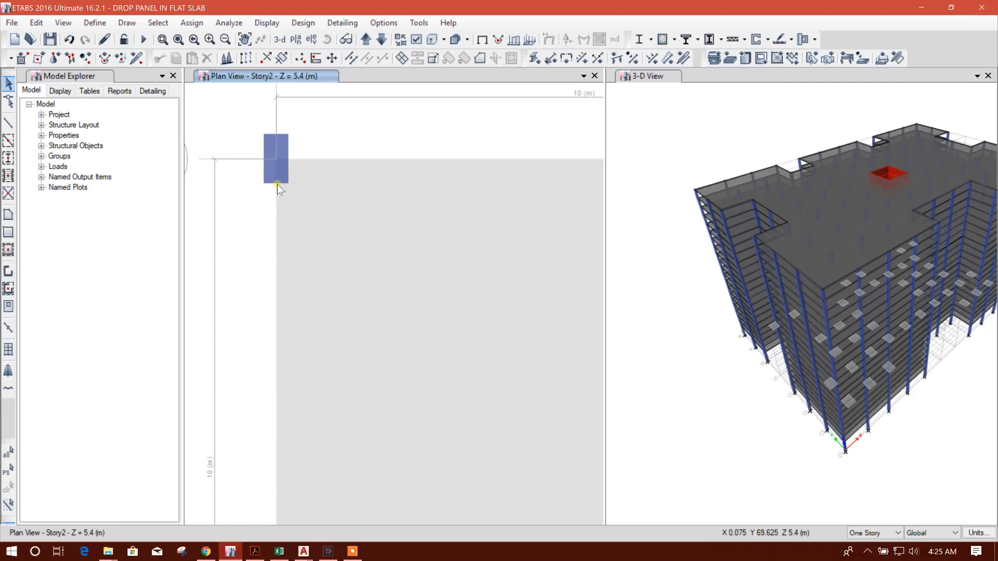
scroll(291, 202, "up", 1)
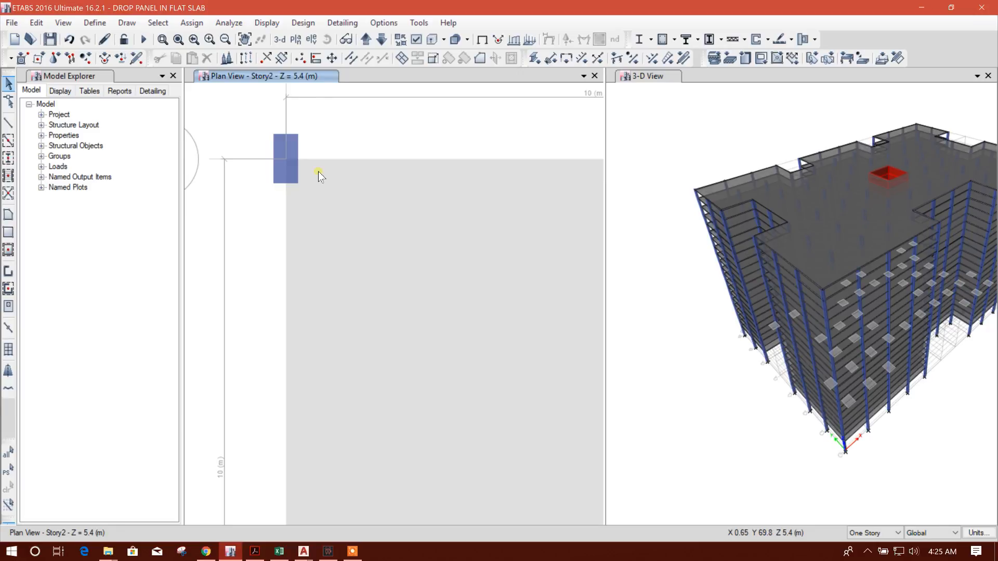
scroll(318, 171, "down", 2)
scroll(321, 198, "down", 2)
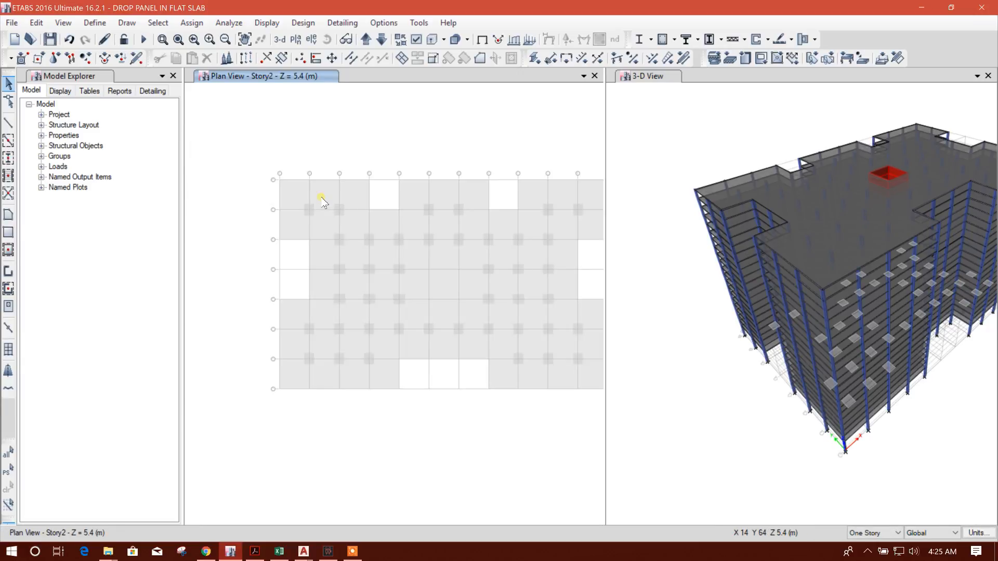
Expand the floor slab shell outward with an offset value of 200 mm.
left_click(351, 193)
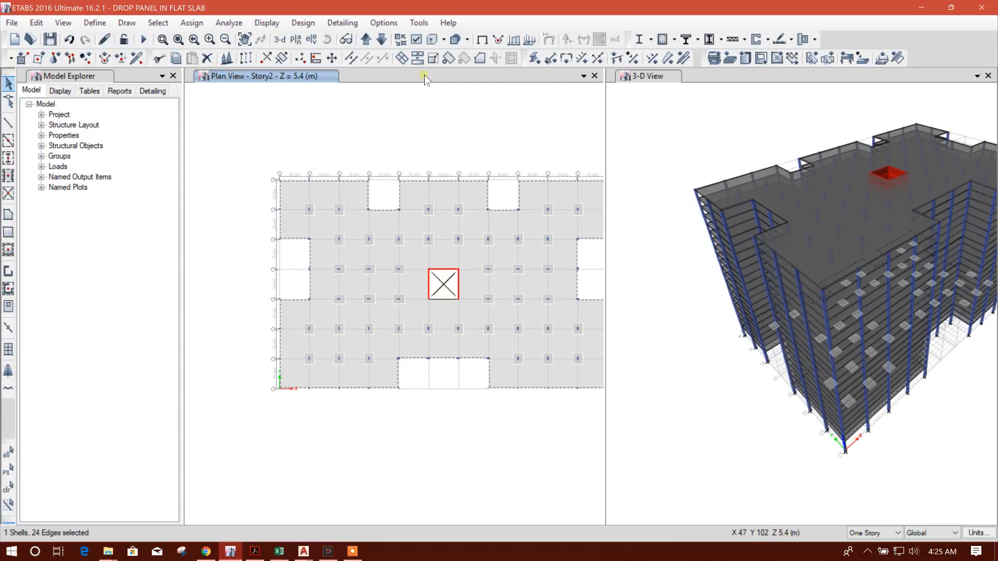
left_click(433, 59)
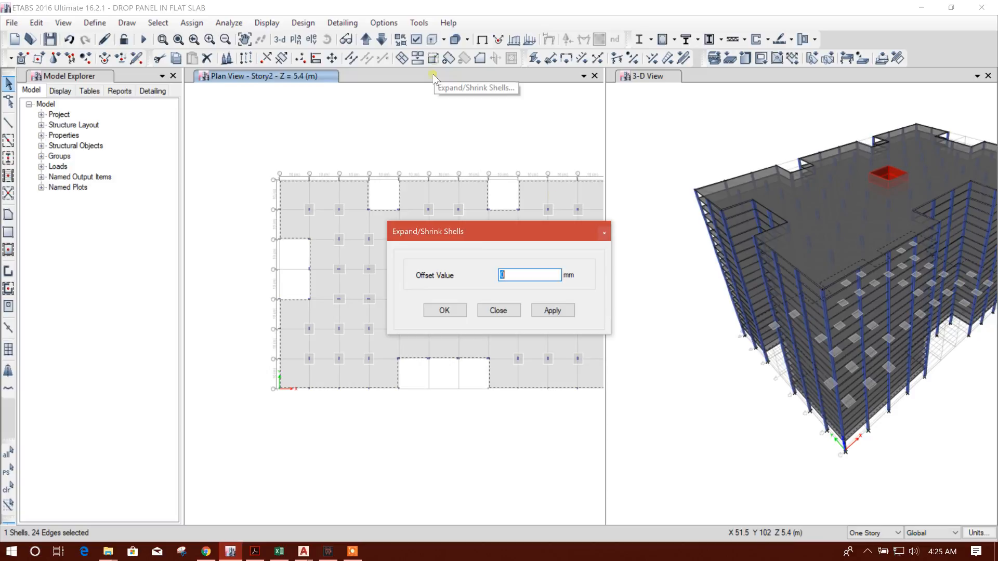
type("200")
left_click(546, 310)
Examine the expanded slab edge against the faces of corner column A 8.
scroll(288, 183, "up", 5)
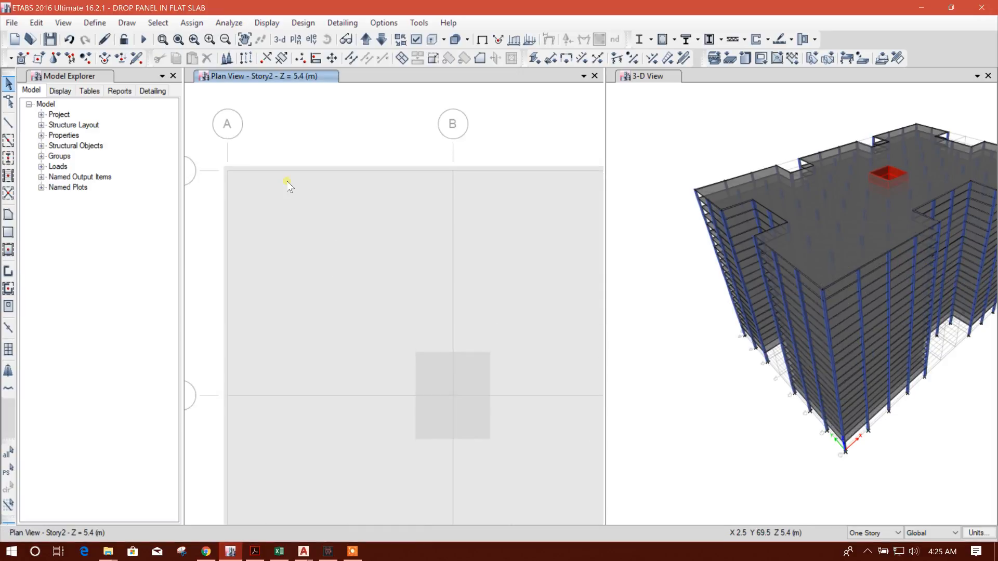
scroll(239, 174, "up", 3)
middle_click_drag(246, 215, 312, 207)
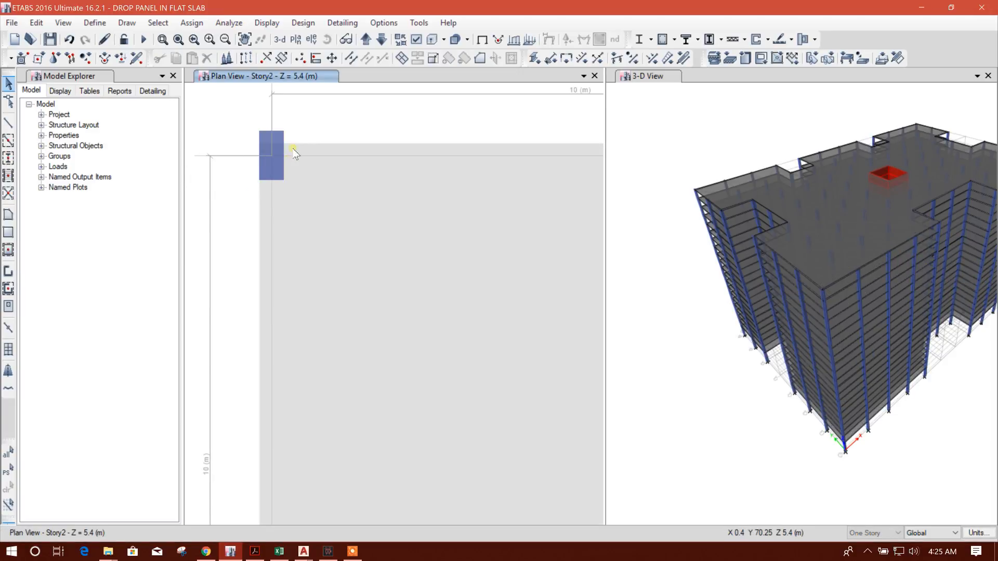
scroll(287, 160, "down", 4)
middle_click_drag(375, 245, 341, 256)
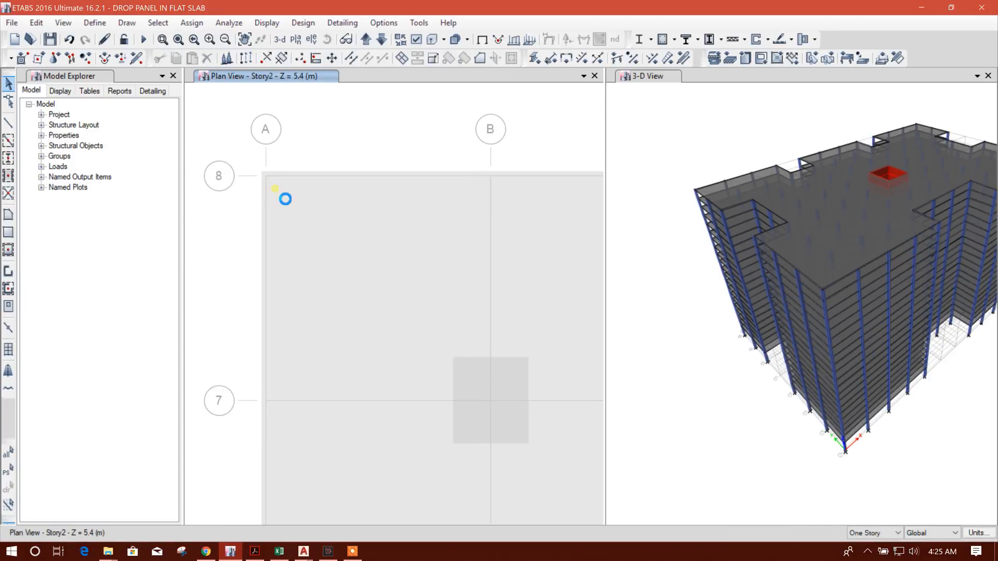
scroll(268, 171, "up", 5)
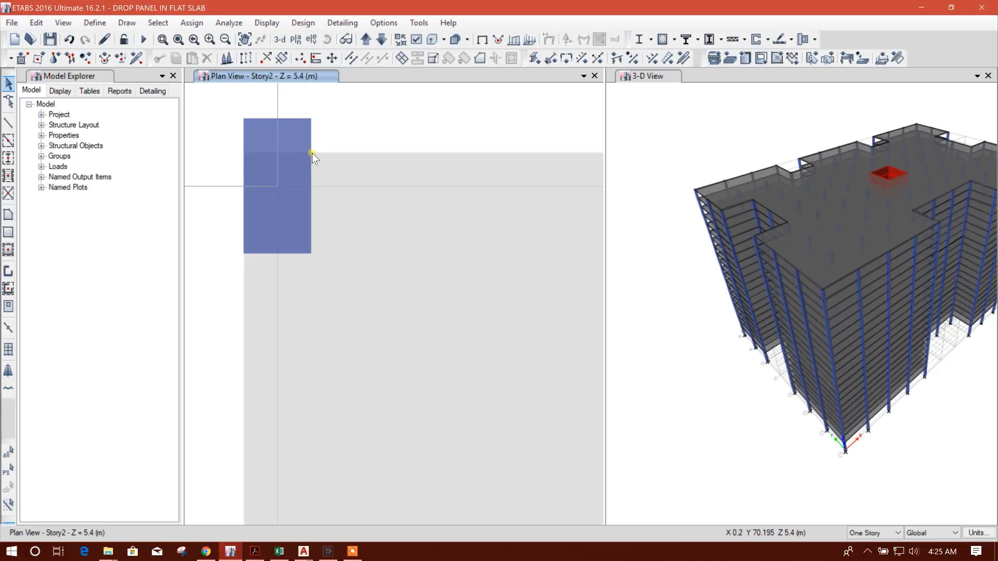
scroll(254, 179, "down", 3)
scroll(253, 185, "down", 3)
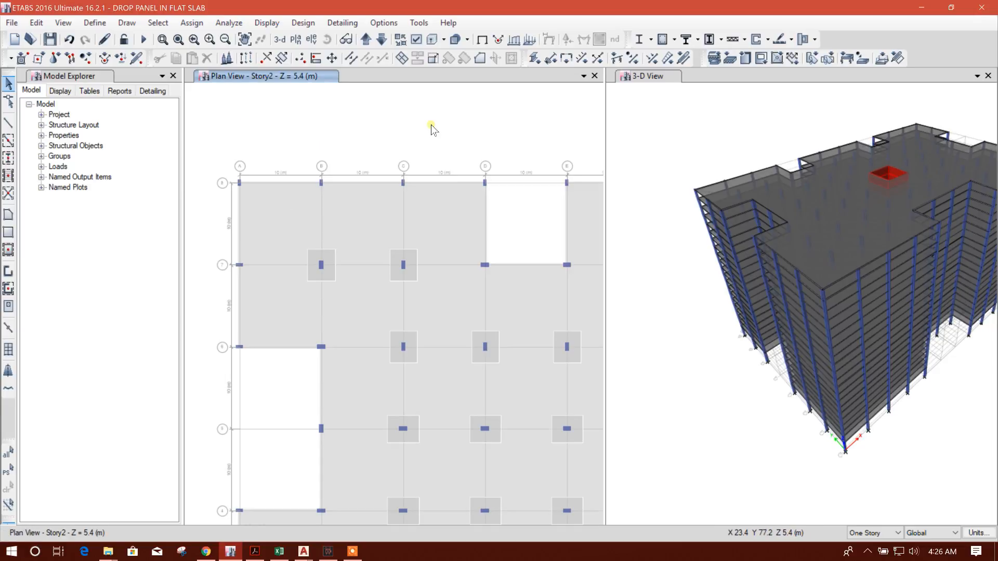
Check the Type A and Type B edge drop panel dimensions in the Excel drop panel spreadsheet, and return to ETABS.
middle_click_drag(381, 161, 359, 130)
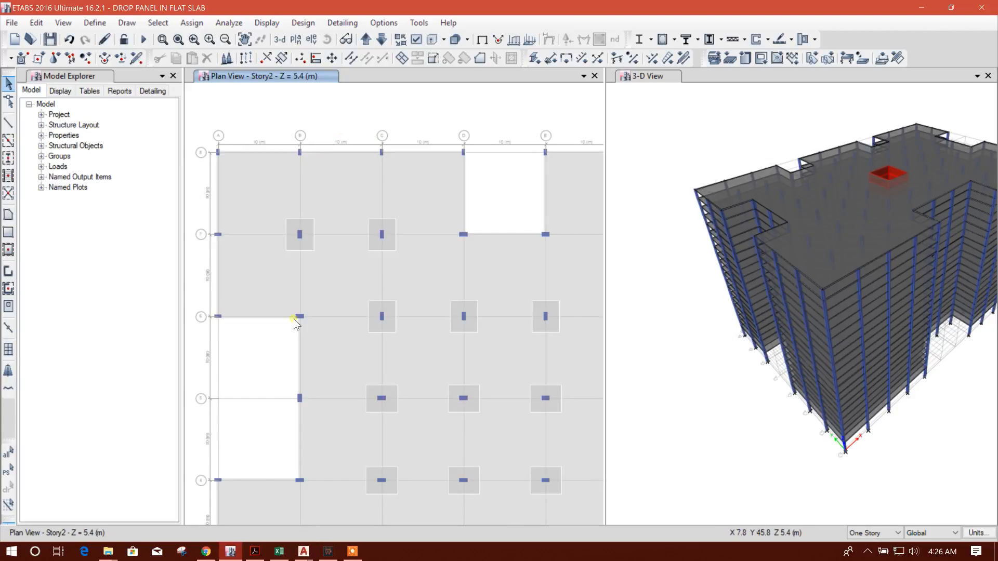
left_click(280, 552)
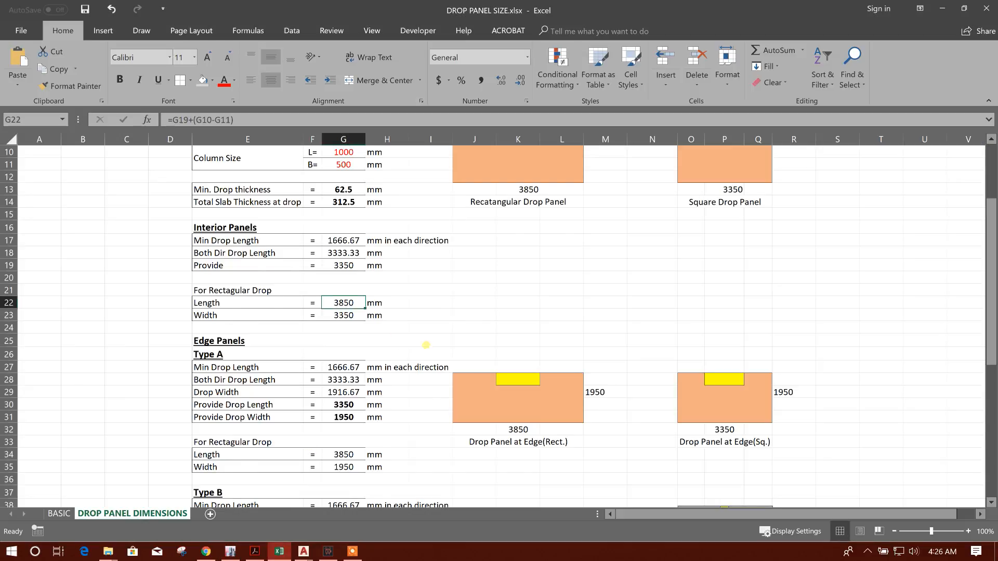
scroll(426, 345, "up", 3)
scroll(426, 344, "down", 3)
scroll(233, 287, "down", 3)
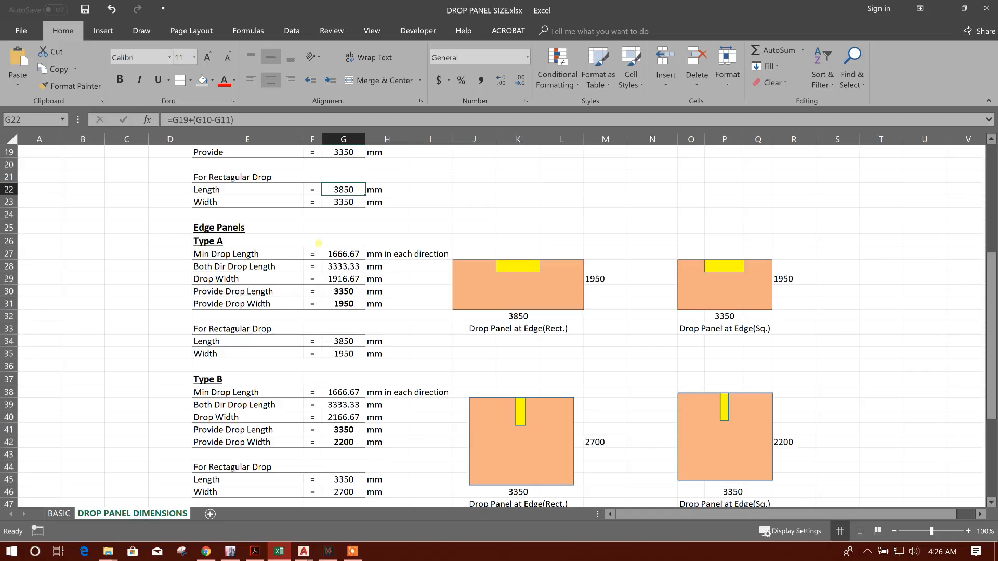
scroll(512, 416, "down", 1)
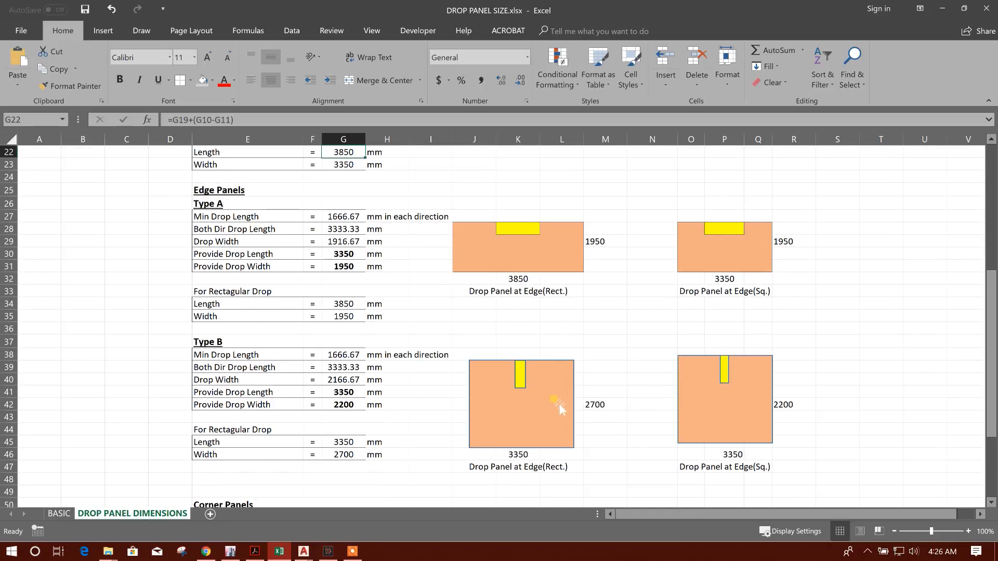
scroll(548, 417, "down", 1)
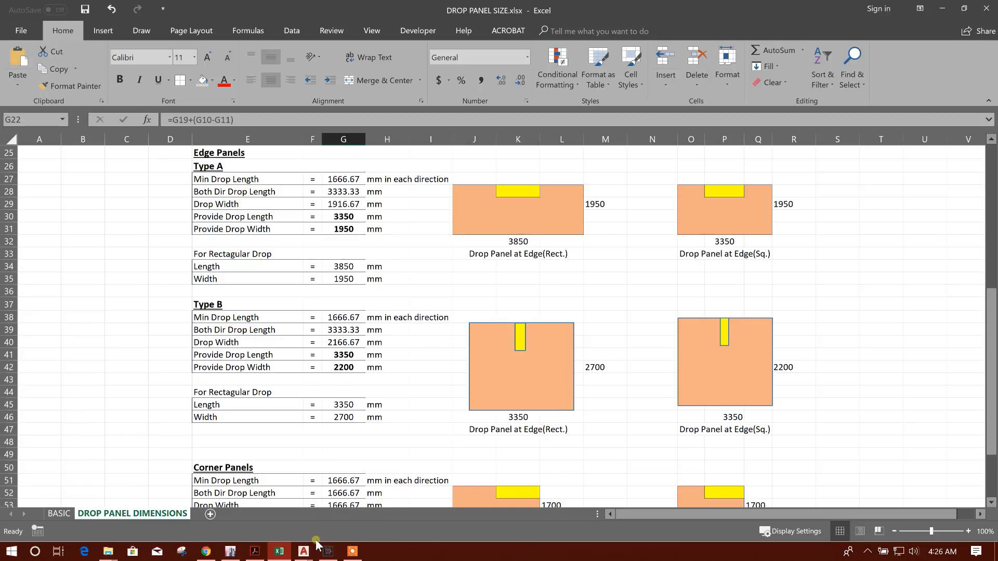
left_click(230, 551)
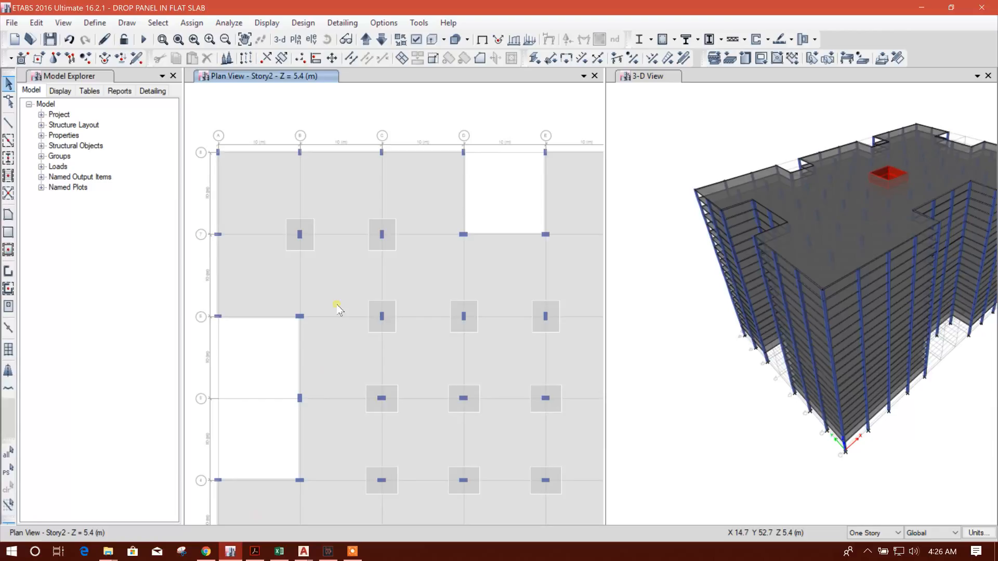
left_click(229, 553)
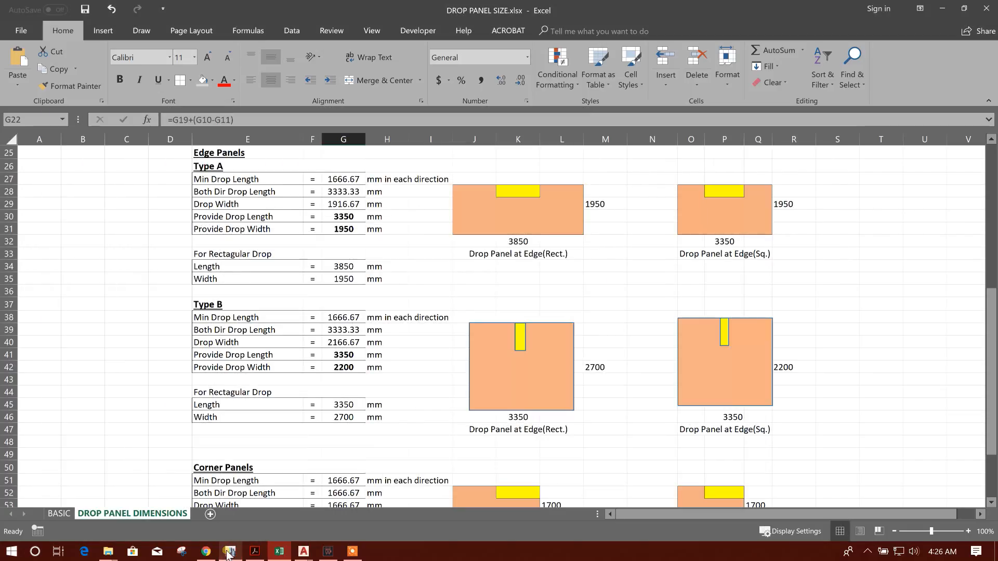
left_click(229, 552)
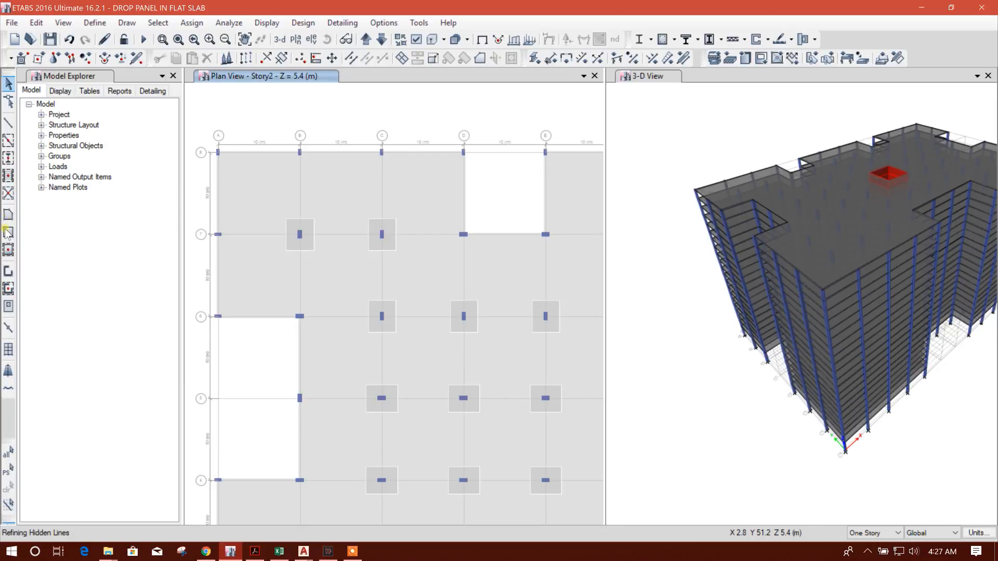
Draw a rectangular DROP400 panel at edge column B 8 with an X dimension of 3350 mm and a Y dimension of 2700 mm.
left_click(9, 233)
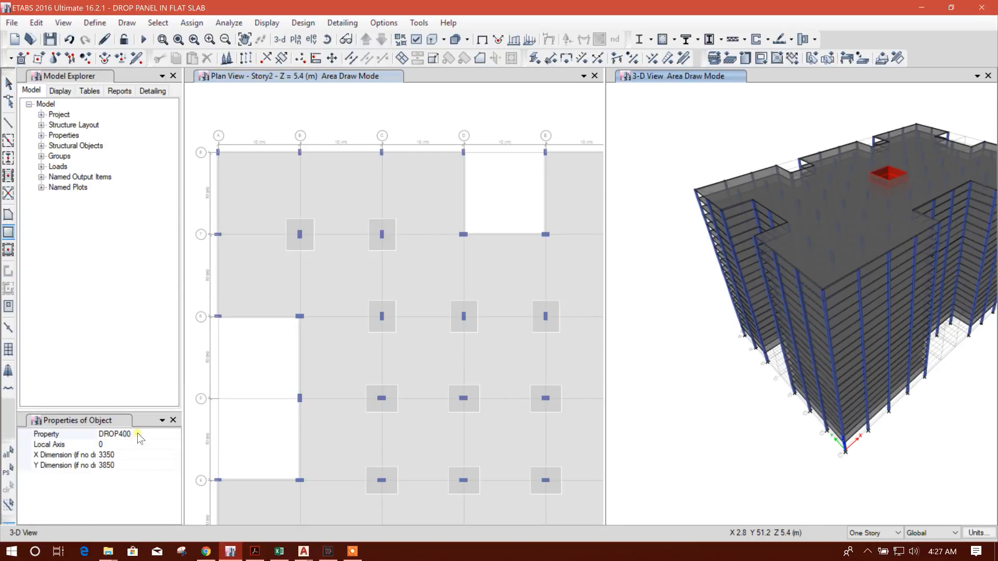
left_click(122, 455)
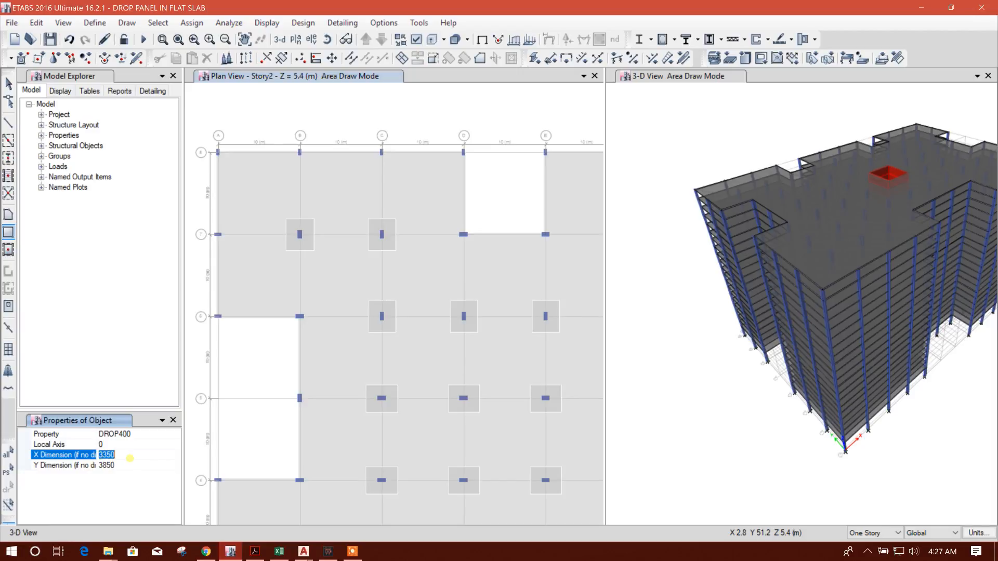
left_click(114, 465)
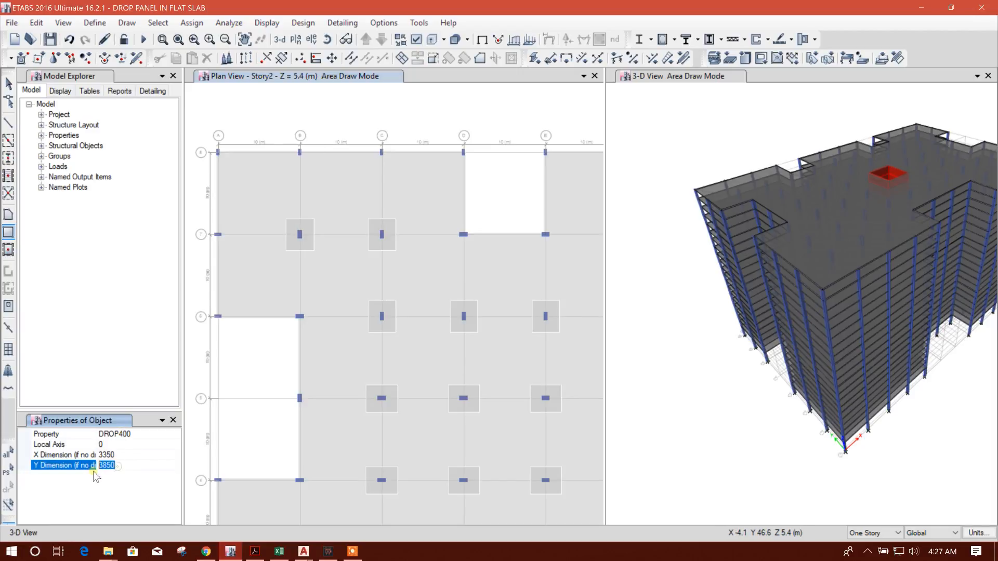
type("2700")
left_click(113, 455)
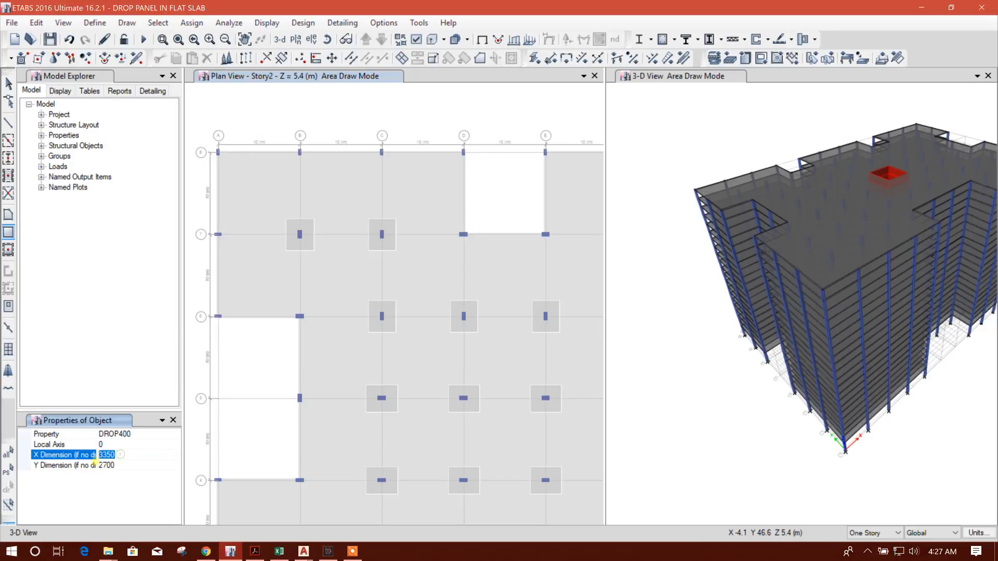
left_click(134, 464)
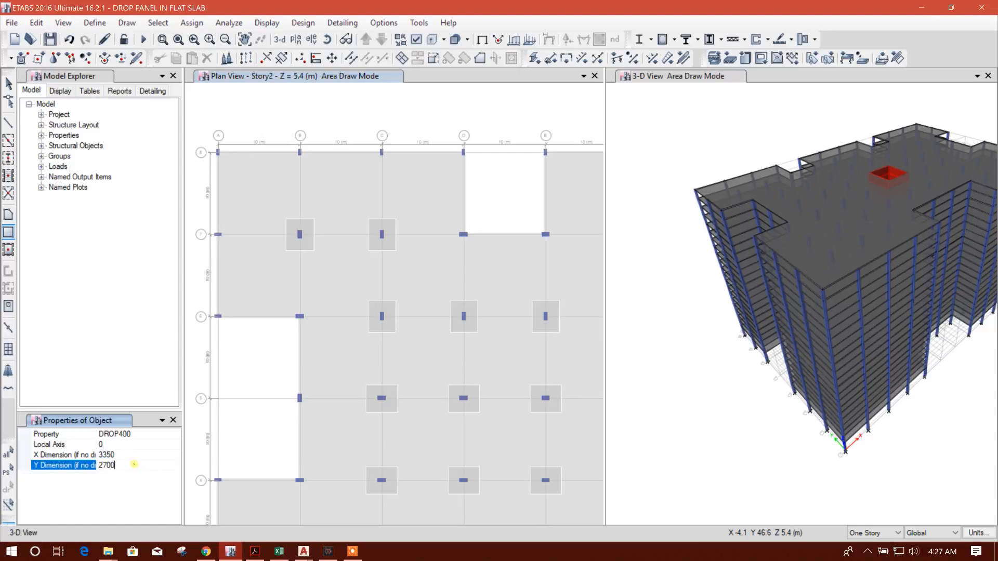
left_click(300, 152)
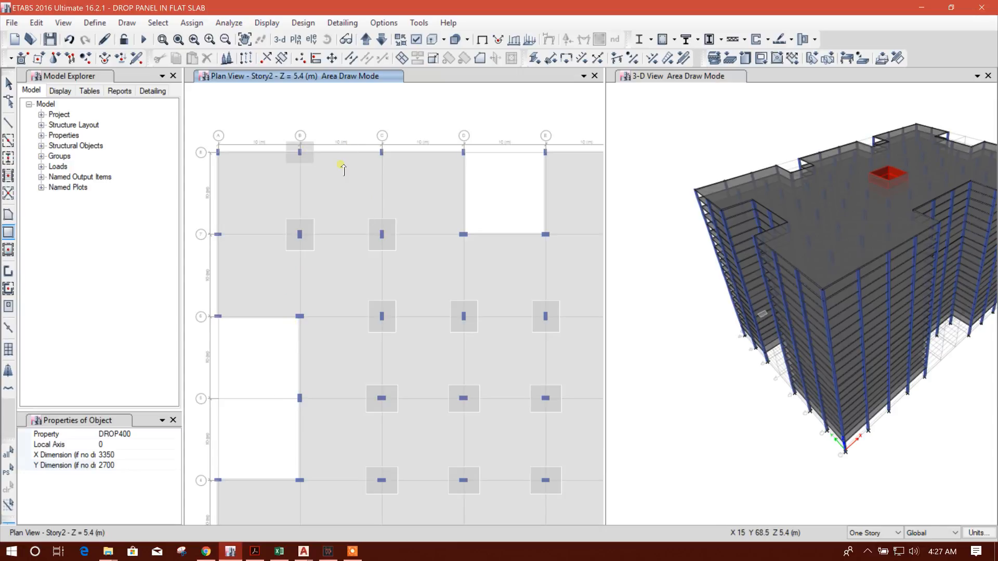
left_click(279, 552)
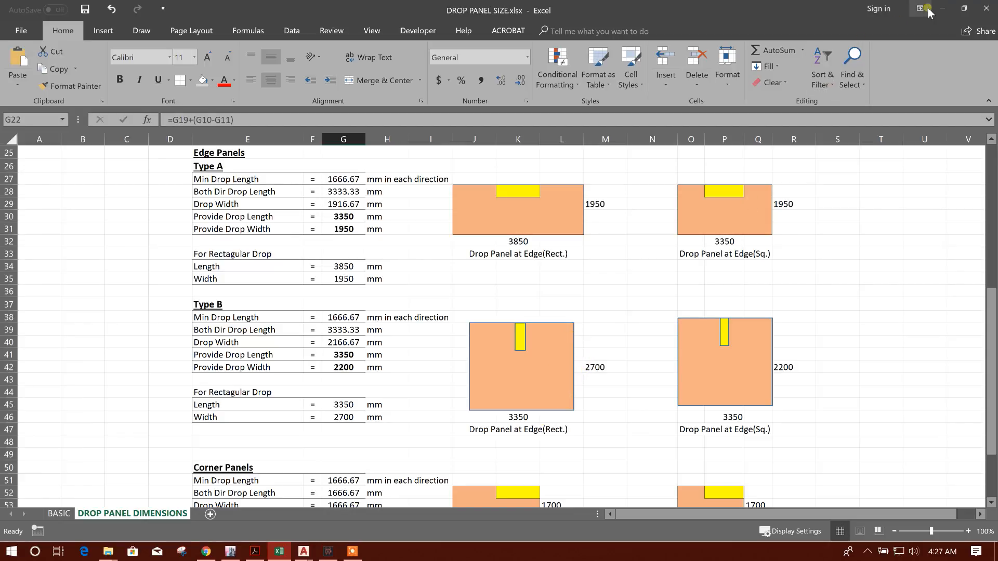
left_click(942, 8)
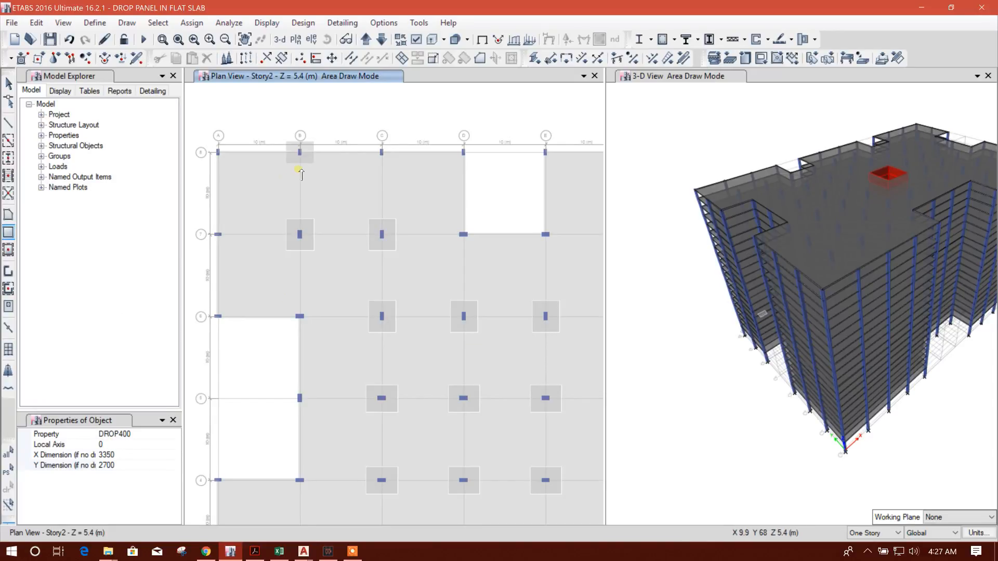
Place the same DROP400 edge panels at columns C, F, G, J and K along grid line 8, and end the drawing command.
left_click(387, 158)
middle_click_drag(478, 174, 358, 212)
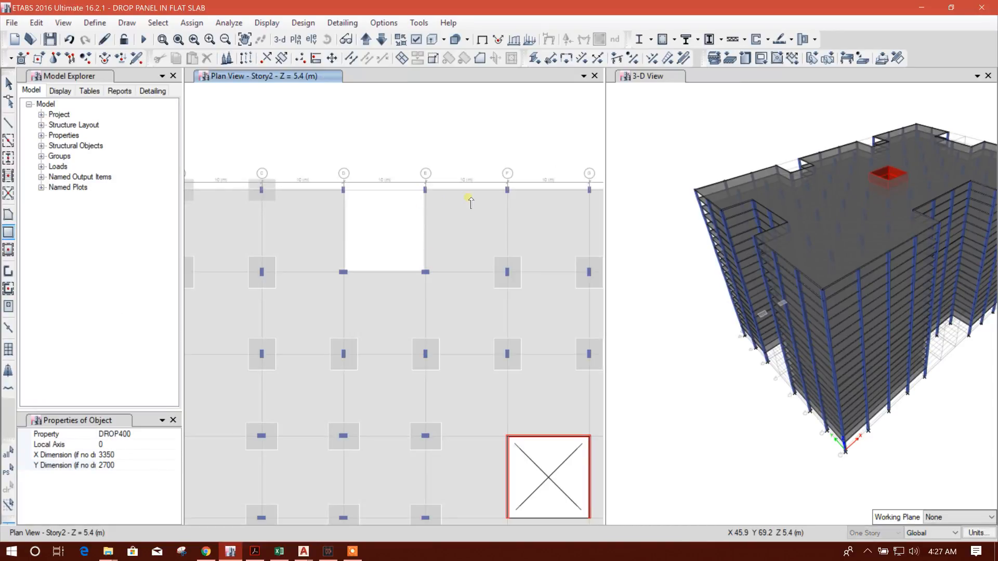
left_click(507, 191)
middle_click_drag(541, 224, 442, 239)
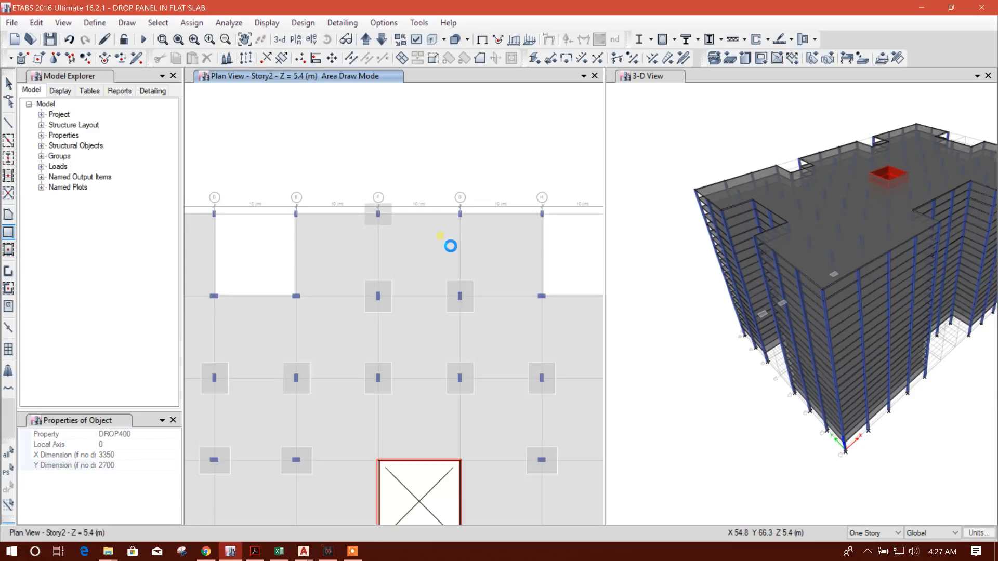
left_click(460, 213)
middle_click_drag(517, 247, 436, 262)
key("Escape")
middle_click_drag(568, 240, 451, 249)
left_click(449, 244)
left_click(523, 245)
mouse_move(519, 267)
middle_mouse_down()
mouse_move(365, 287)
mouse_move(497, 267)
middle_mouse_up()
key("Escape")
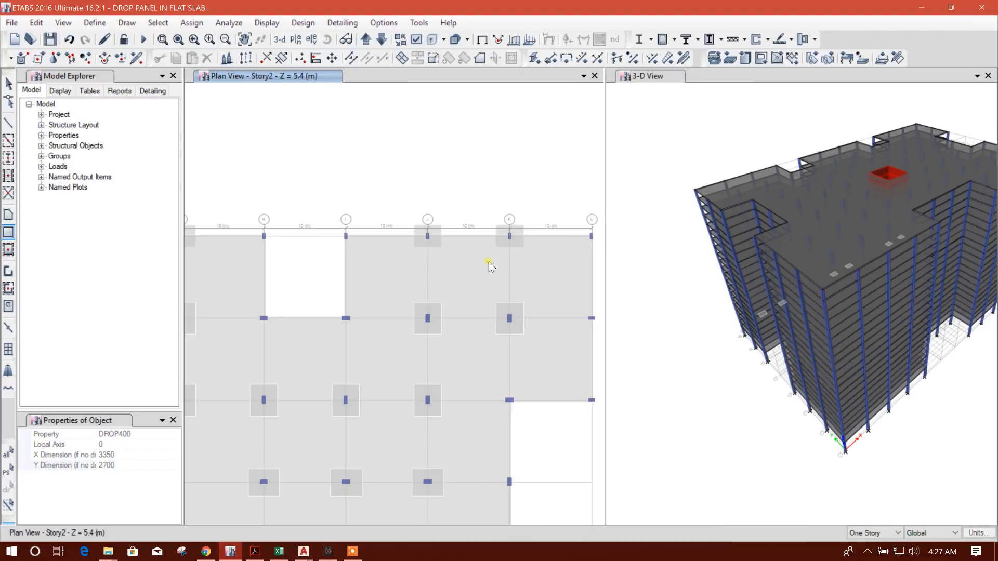
key("Escape")
Select the six edge drop panels at columns B, C, F, G, J and K along grid line 8.
scroll(587, 243, "down", 5)
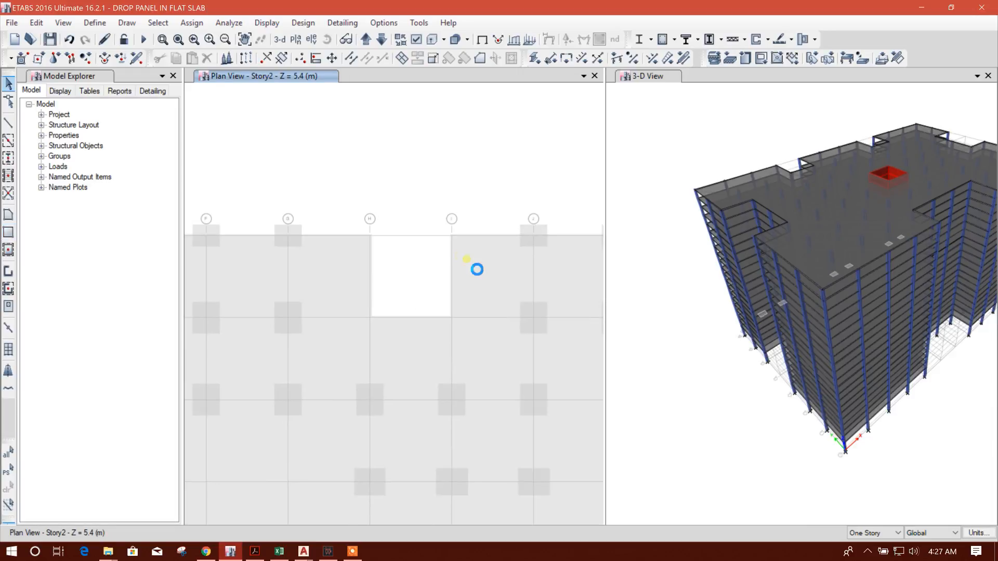
scroll(342, 259, "up", 6)
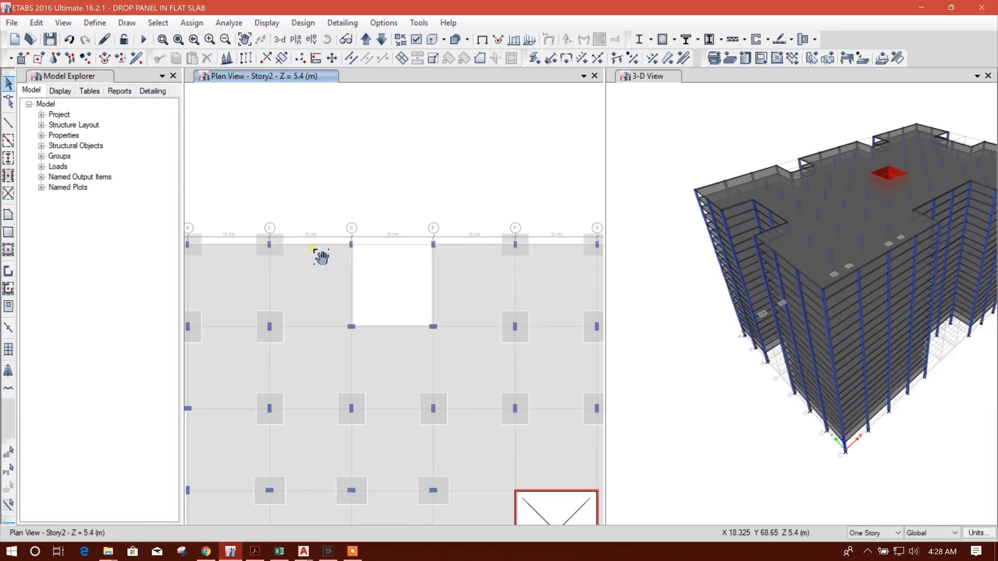
left_click(285, 212)
scroll(285, 211, "down", 2)
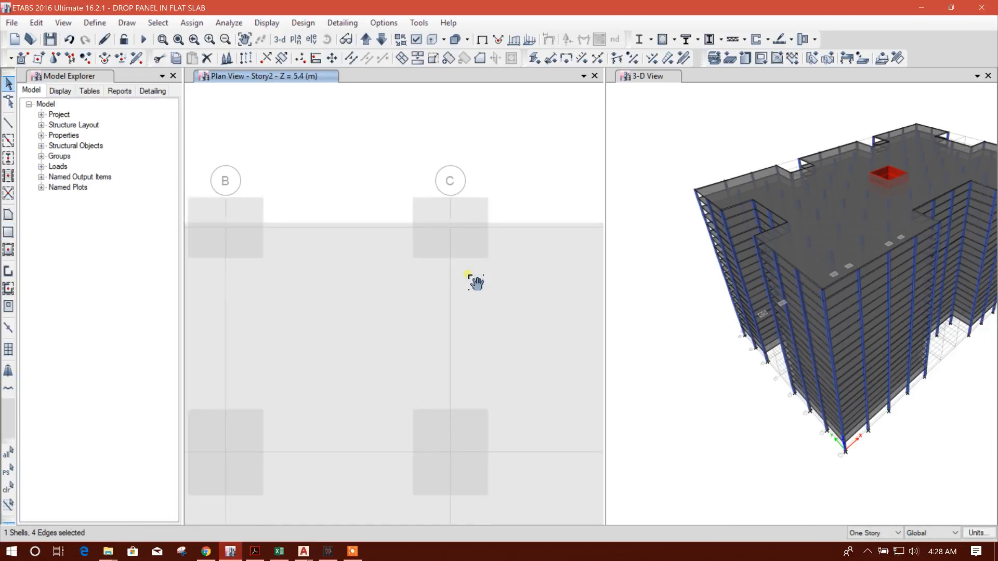
middle_click_drag(521, 291, 297, 305)
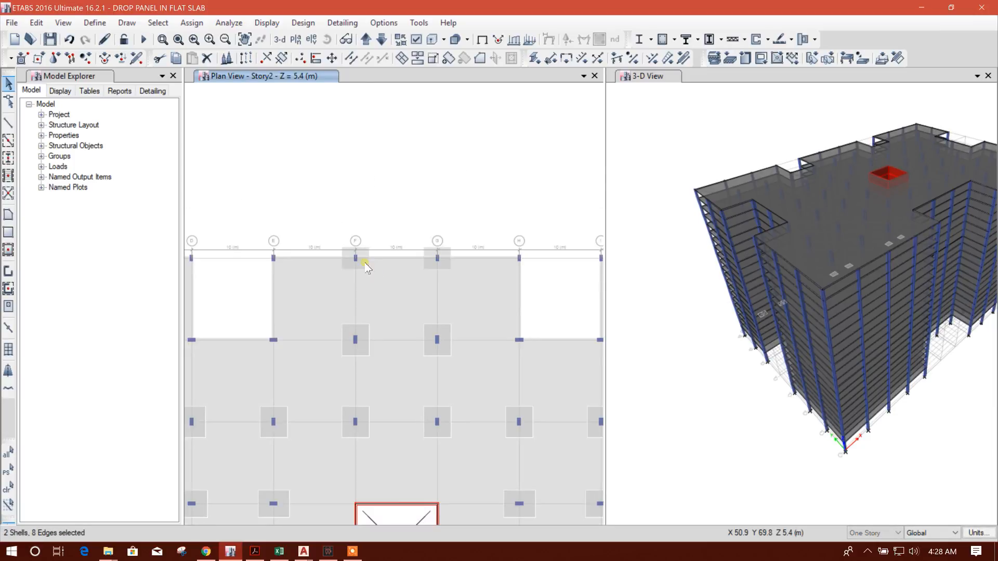
scroll(365, 256, "up", 3)
left_click(370, 245)
middle_click_drag(529, 278, 358, 294)
left_click(416, 255)
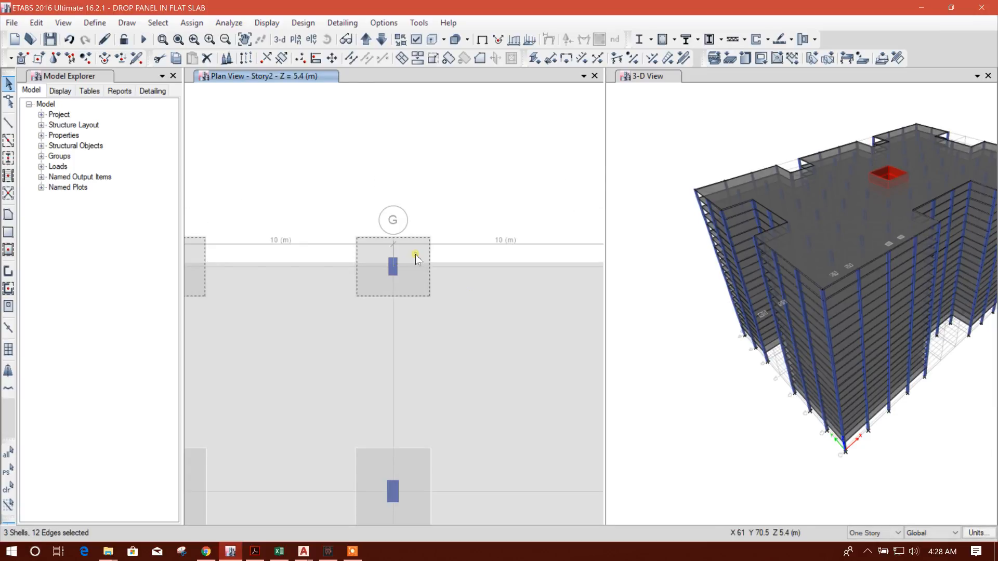
middle_click_drag(499, 310, 368, 319)
scroll(343, 308, "down", 3)
scroll(554, 294, "up", 3)
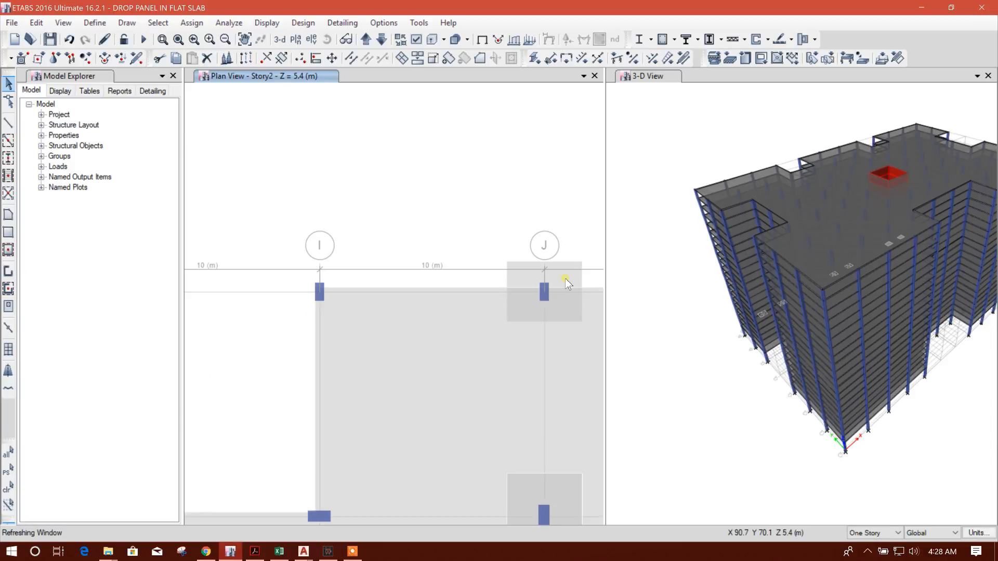
left_click(541, 286)
scroll(457, 320, "down", 5)
scroll(458, 319, "up", 5)
middle_click_drag(552, 289, 481, 257)
left_click(482, 257)
scroll(494, 276, "down", 6)
scroll(247, 288, "up", 3)
middle_click_drag(248, 288, 326, 277)
scroll(263, 261, "up", 3)
Start moving the selected drop panels by two picked points, using the outer left corner of the B 8 drop as the first point.
left_click(332, 57)
left_click(480, 307)
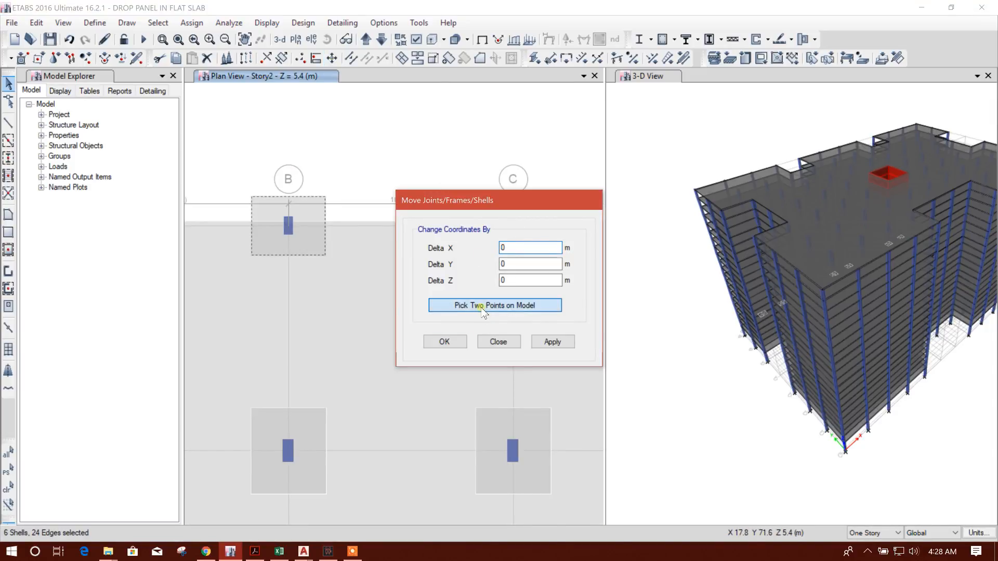
left_click(253, 197)
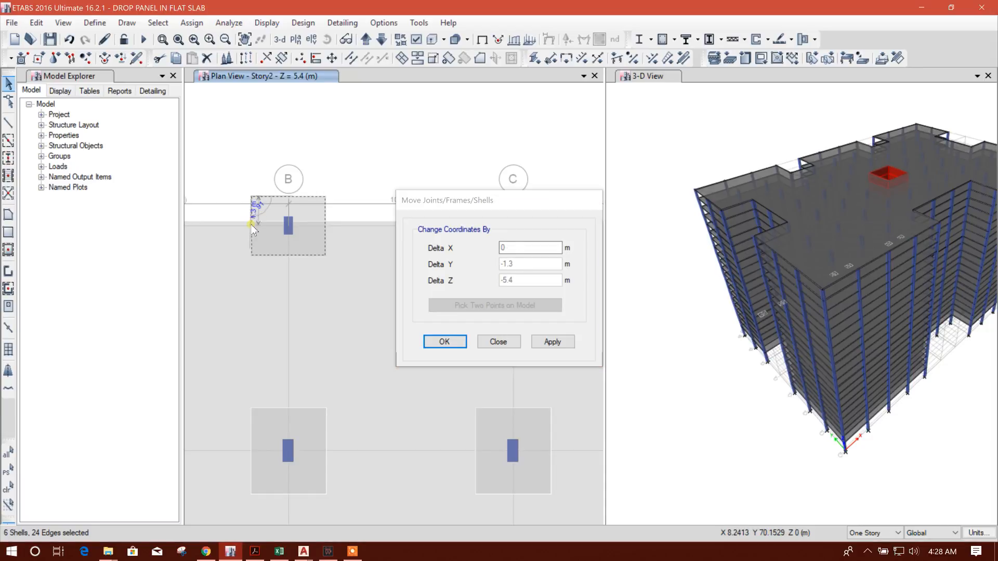
Enable snapping to perpendicular projections in the snap options.
left_click(128, 24)
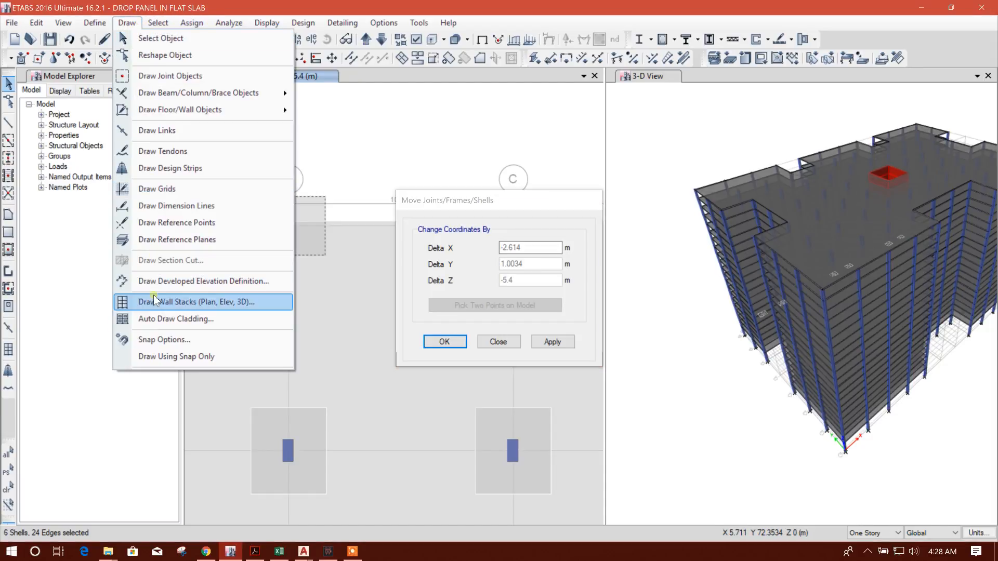
left_click(158, 339)
left_click(320, 235)
left_click(454, 440)
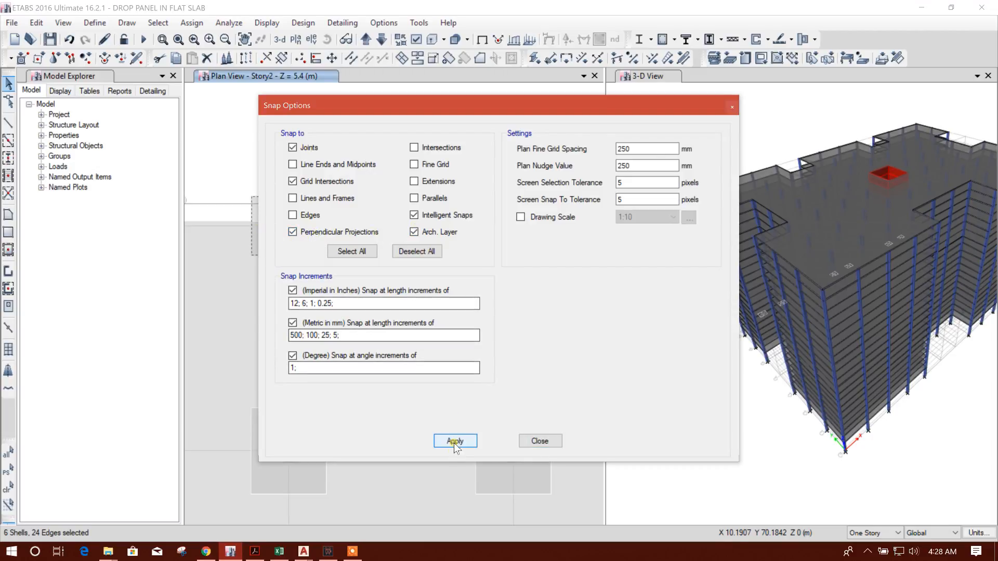
left_click(537, 442)
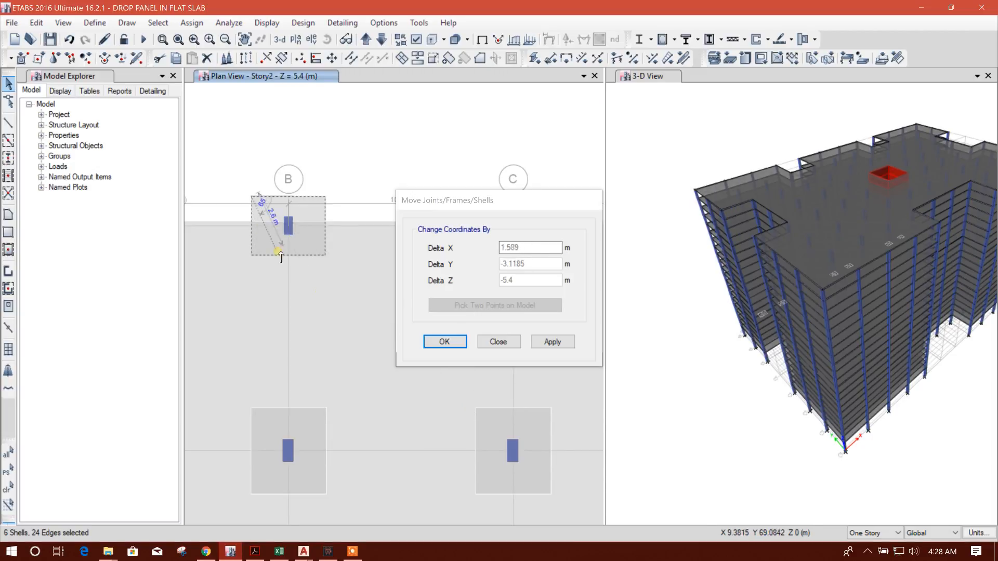
Finish moving the six edge drops to the slab edge with Delta X 0, Delta Y -1.15 m and Delta Z 0 m.
left_click(252, 220)
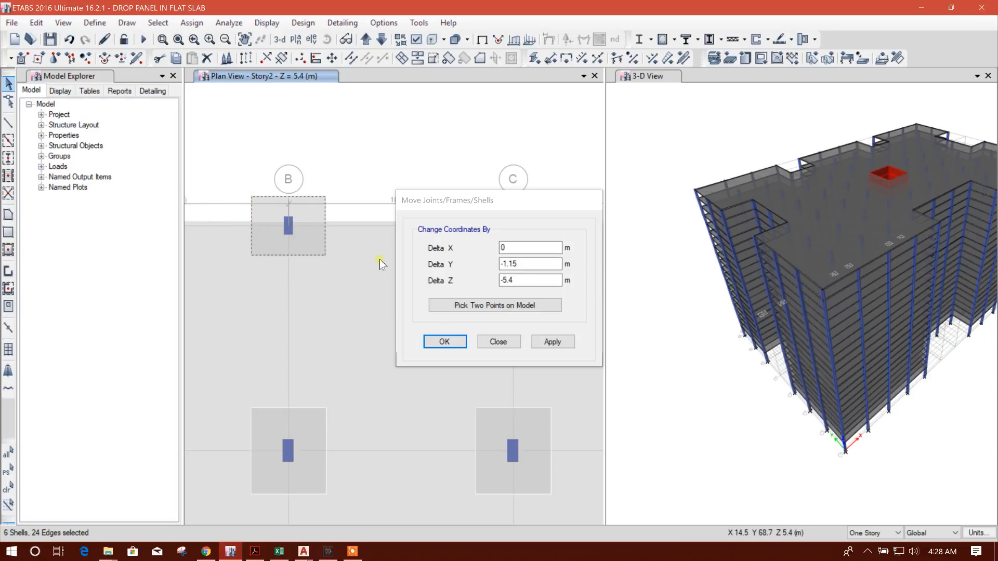
left_click(520, 280)
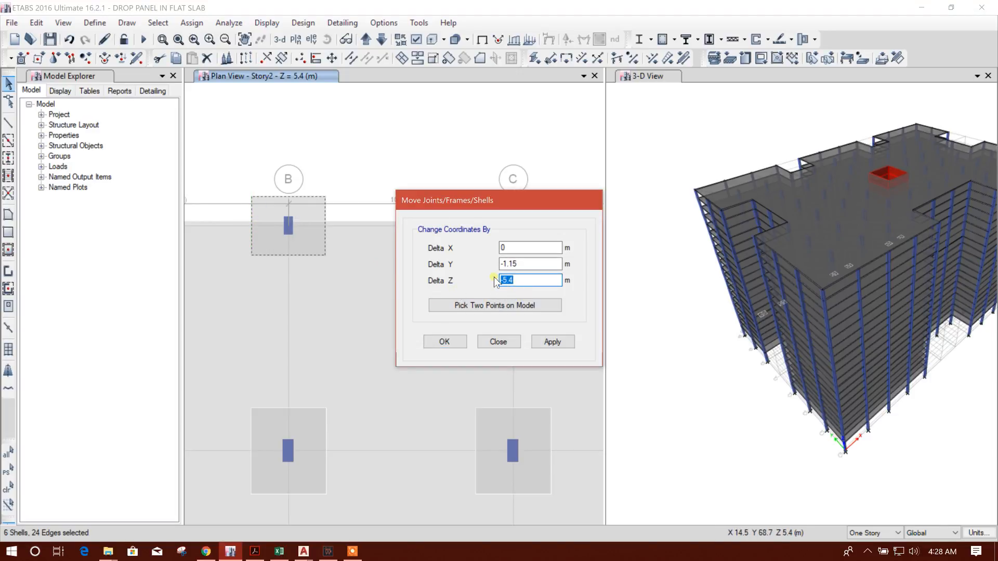
left_click(532, 265)
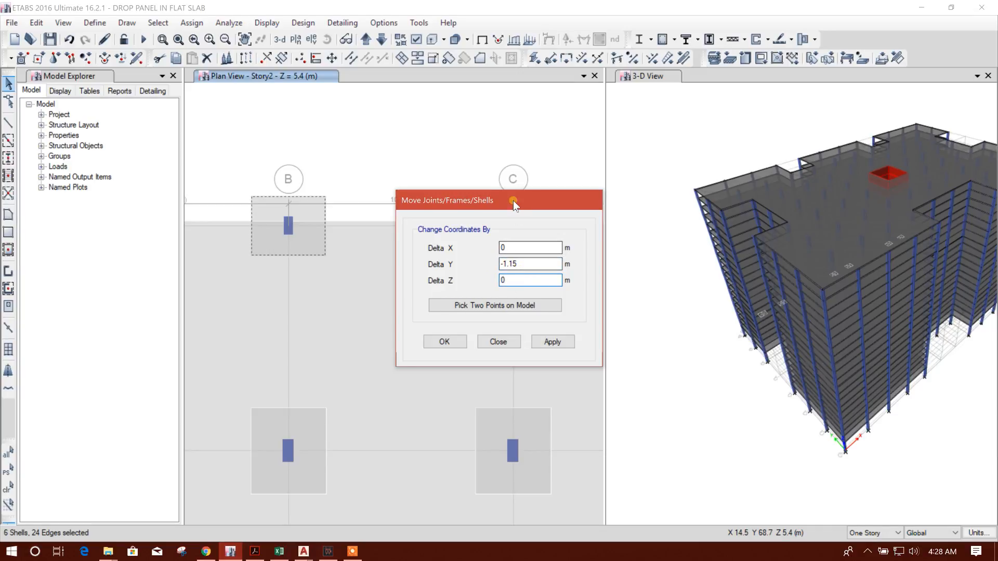
left_click_drag(513, 200, 540, 162)
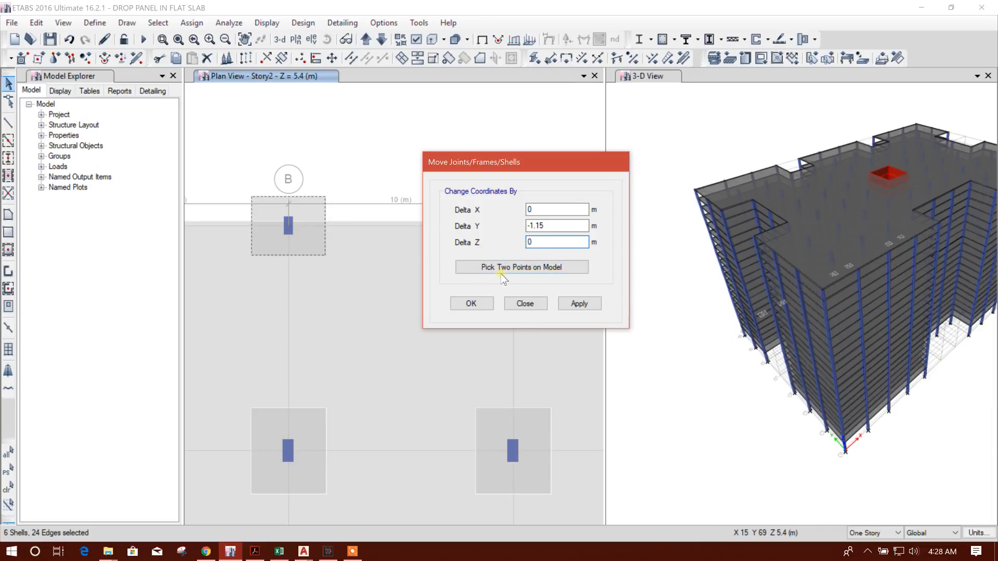
double_click(536, 242)
left_click(548, 227)
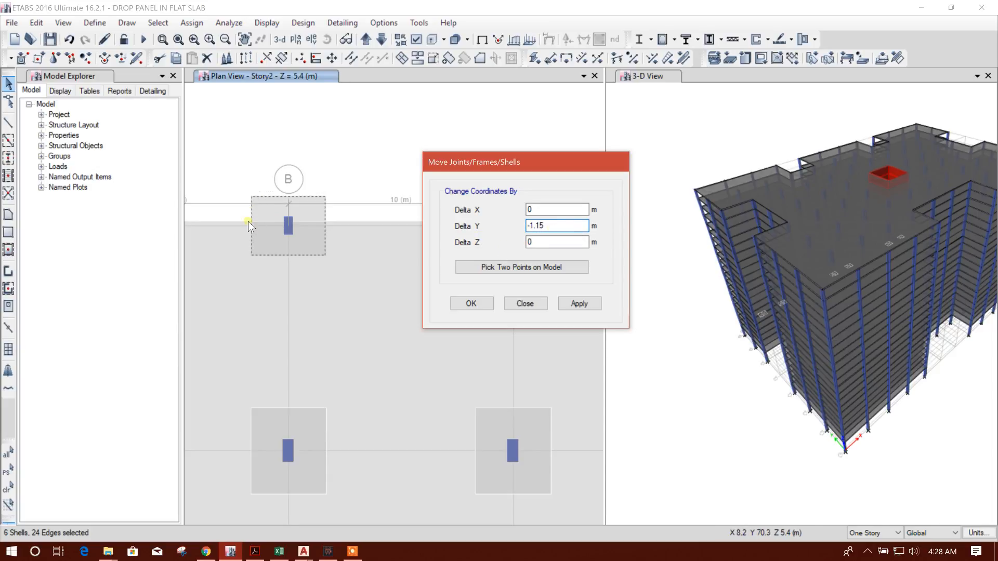
left_click_drag(523, 166, 580, 159)
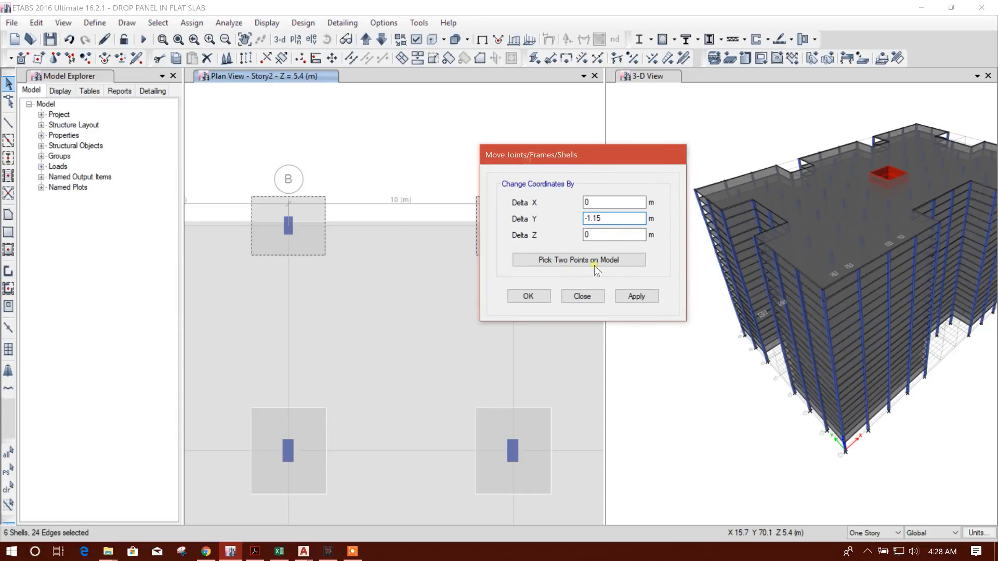
left_click(582, 296)
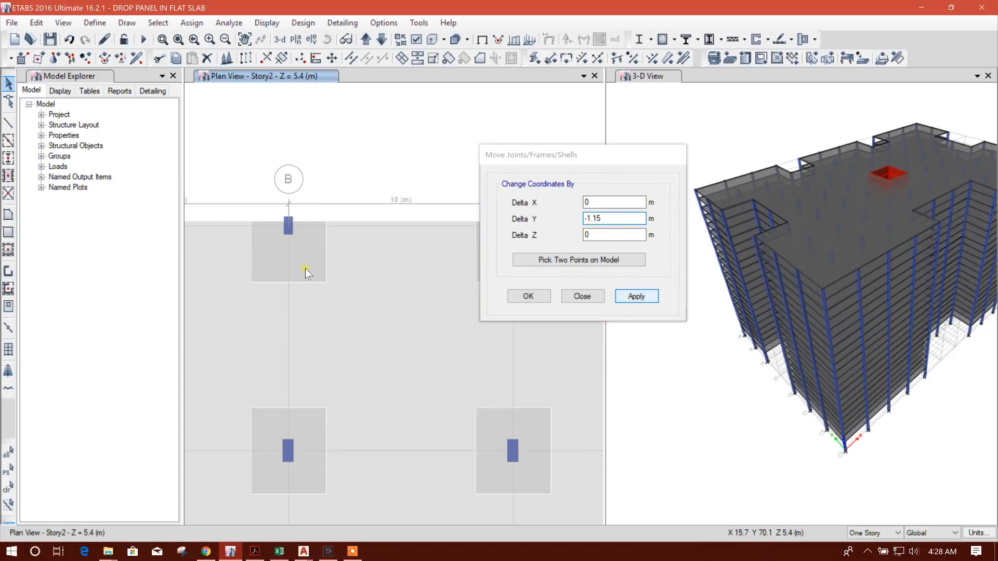
Examine the moved drop panels along grid line 8 against the slab edge, including the whole floor plan.
middle_click_drag(308, 241, 286, 215)
middle_click_drag(570, 231, 384, 242)
middle_click_drag(518, 271, 306, 268)
scroll(371, 265, "down", 3)
middle_click_drag(538, 287, 354, 279)
scroll(503, 258, "up", 3)
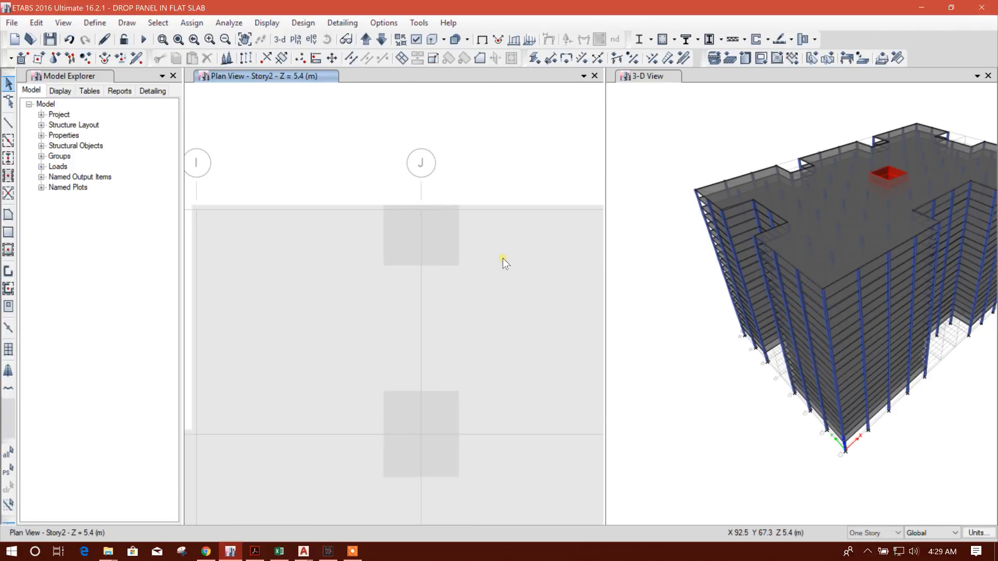
scroll(475, 259, "down", 3)
scroll(486, 275, "down", 5)
middle_click_drag(308, 295, 342, 247)
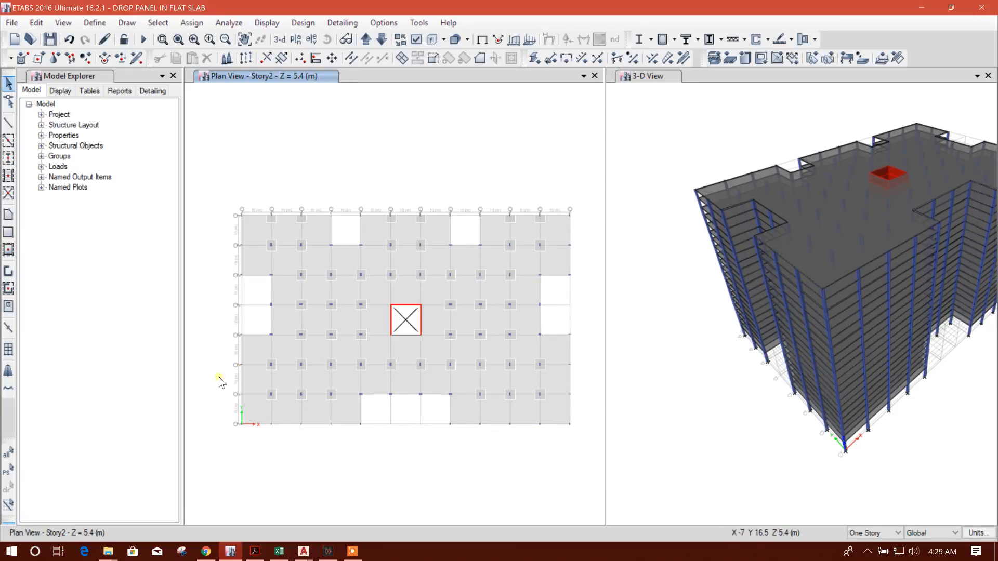
Switch the editing scope to All Stories and select the edge columns at A 2, A 3, L 2 and L 3.
scroll(223, 383, "up", 3)
scroll(245, 381, "down", 3)
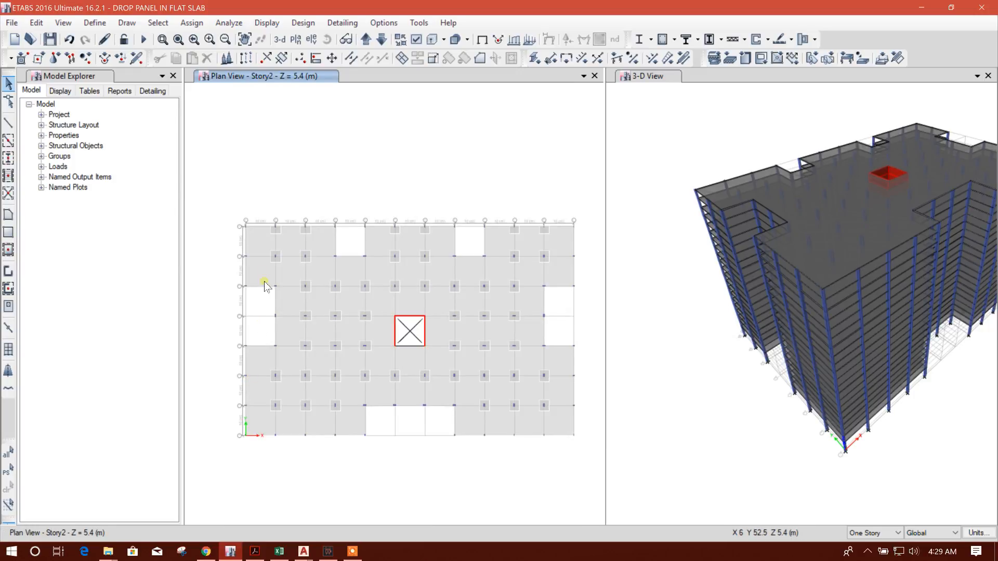
scroll(264, 282, "up", 3)
scroll(260, 406, "up", 3)
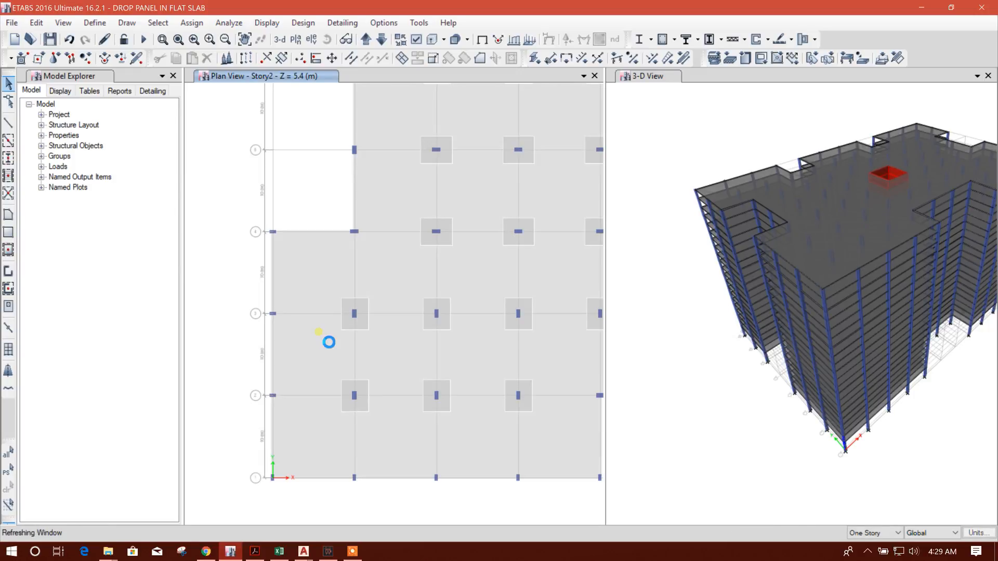
left_click(870, 522)
left_click(873, 534)
left_click(864, 514)
left_click_drag(260, 296, 301, 439)
scroll(264, 281, "down", 4)
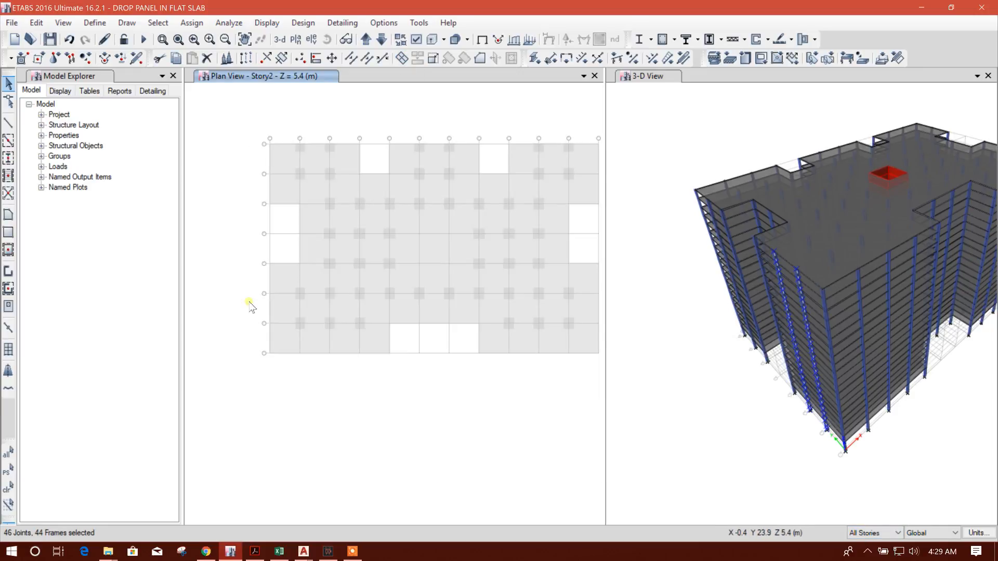
middle_click_drag(398, 363, 269, 355)
scroll(461, 316, "up", 3)
left_click_drag(486, 229, 513, 344)
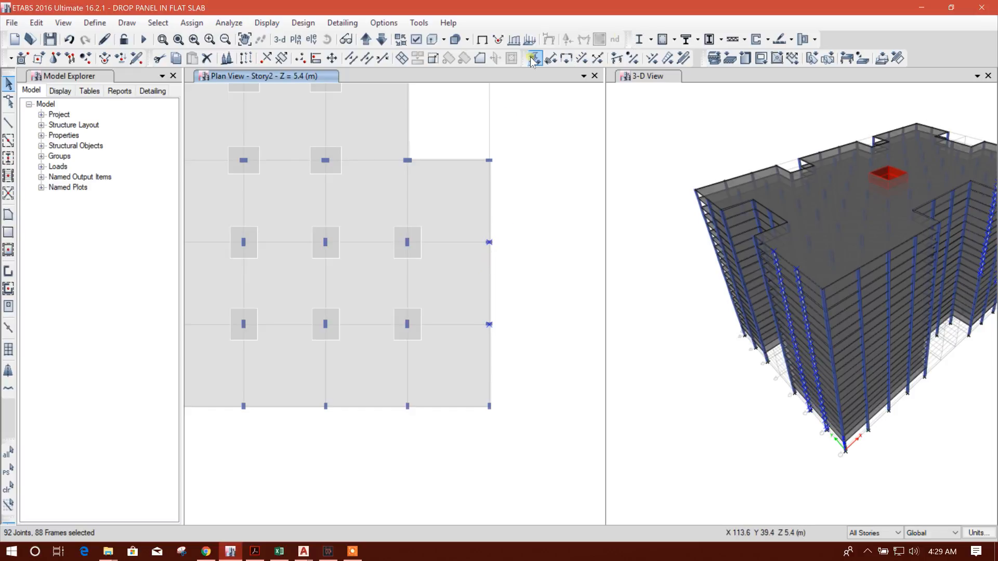
Assign a frame local axis angle of 0 degrees to the selected edge columns.
left_click(598, 57)
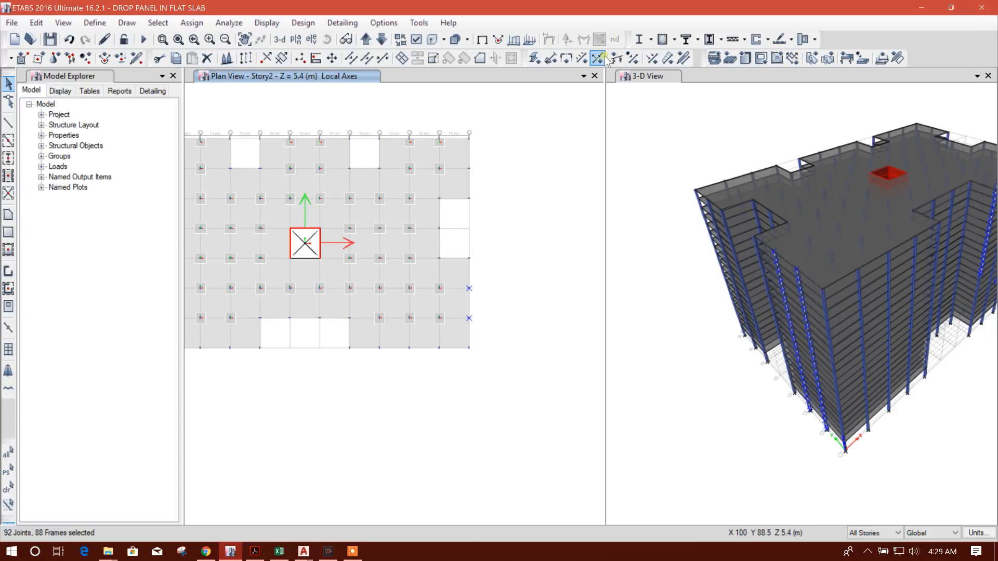
left_click(598, 58)
left_click(620, 197)
left_click(603, 361)
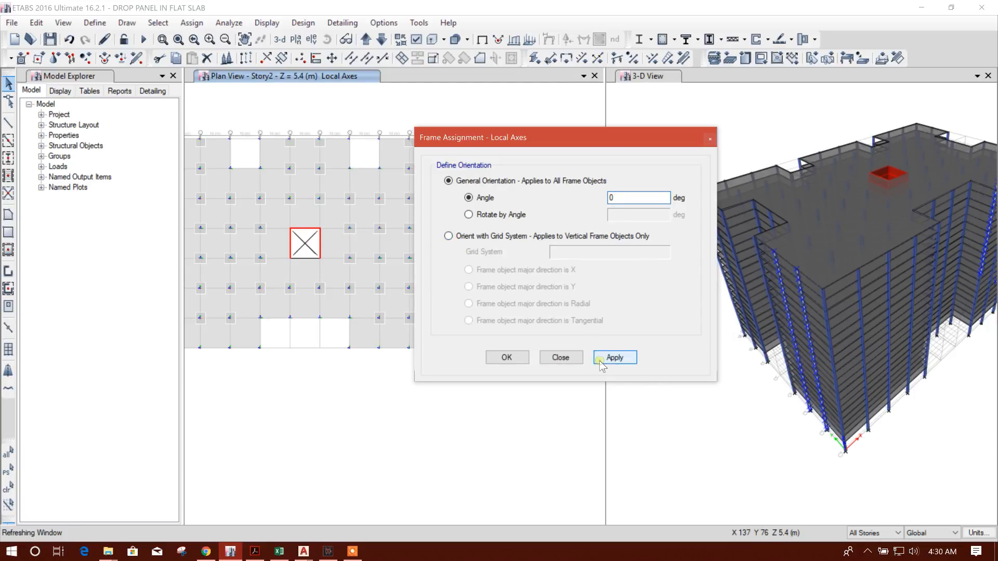
Reselect the columns at grid lines 2 and 3 on both outer edges and set their local axis angle to 90 degrees.
left_click_drag(523, 141, 729, 136)
scroll(474, 313, "up", 4)
left_click(474, 312)
left_click_drag(452, 232, 502, 337)
scroll(539, 307, "down", 4)
middle_click_drag(316, 329, 460, 323)
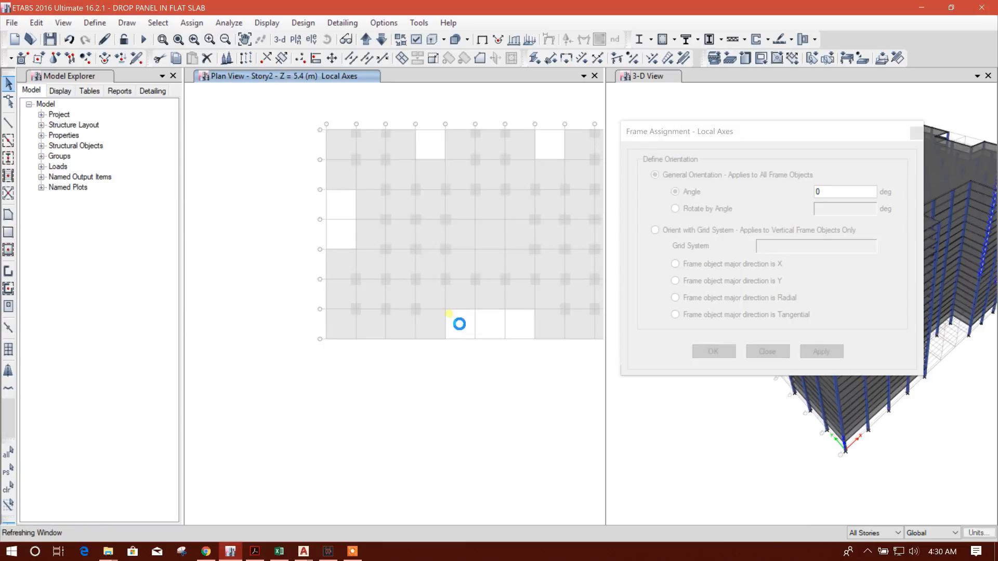
left_click_drag(318, 275, 339, 329)
left_click_drag(827, 192, 811, 196)
left_click(811, 350)
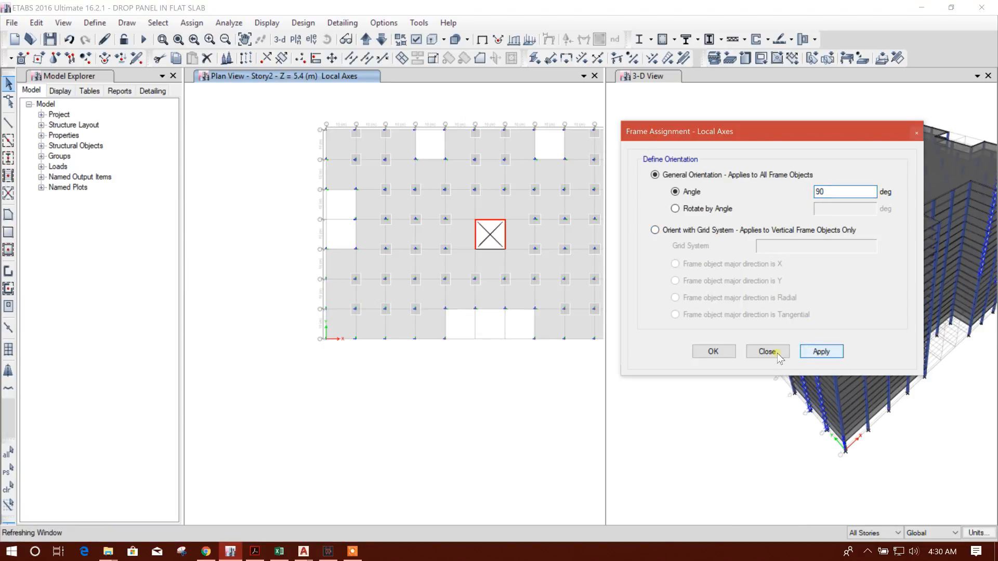
left_click(778, 353)
Restore the undeformed plan display without local axes around the columns near the origin.
middle_click_drag(438, 331, 354, 277)
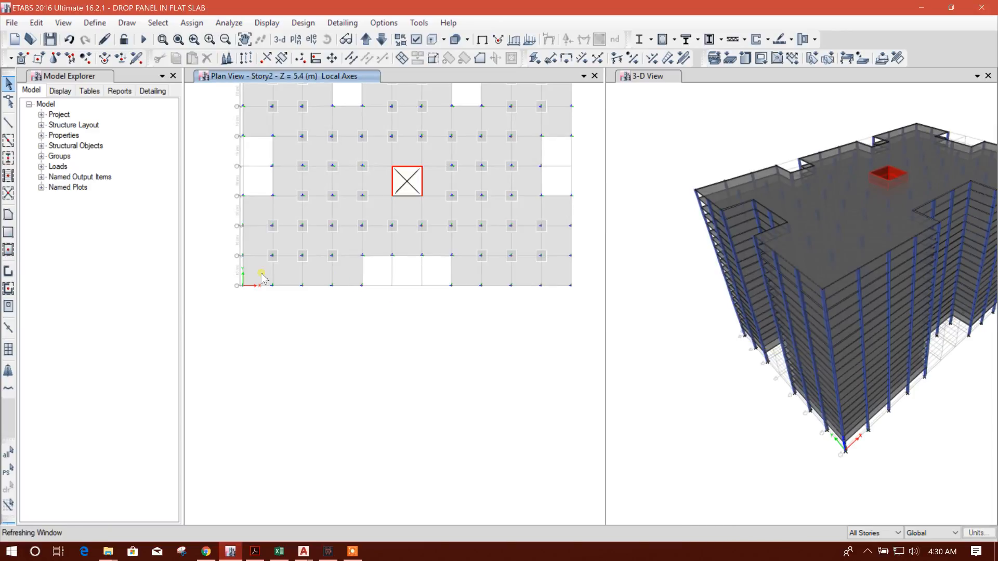
left_click(482, 40)
scroll(239, 245, "up", 4)
middle_click_drag(284, 249, 268, 262)
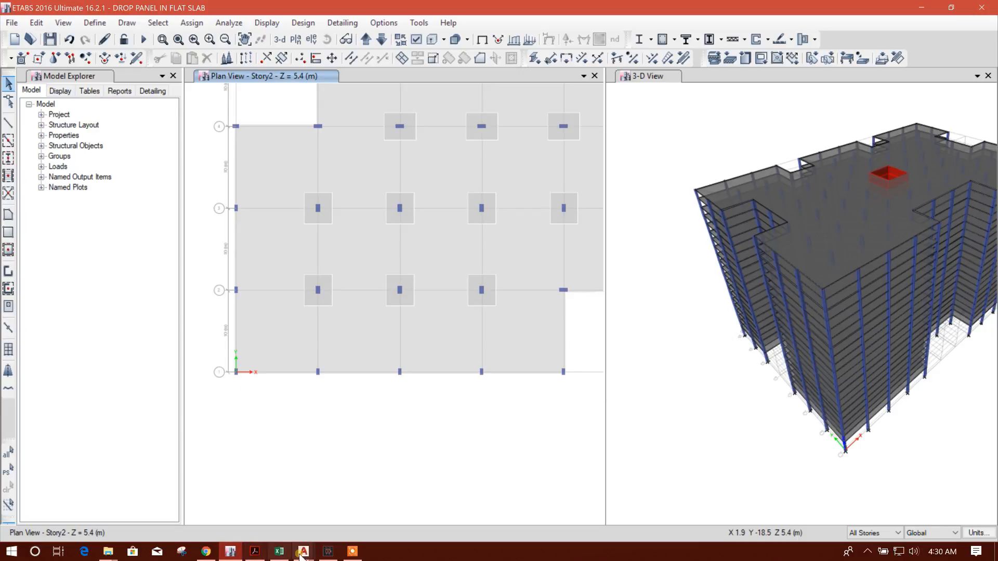
Switch to the DROP PANEL SIZE.xlsx workbook in Excel and look up the rectangular edge drop panel dimensions.
left_click(279, 551)
scroll(519, 257, "up", 1)
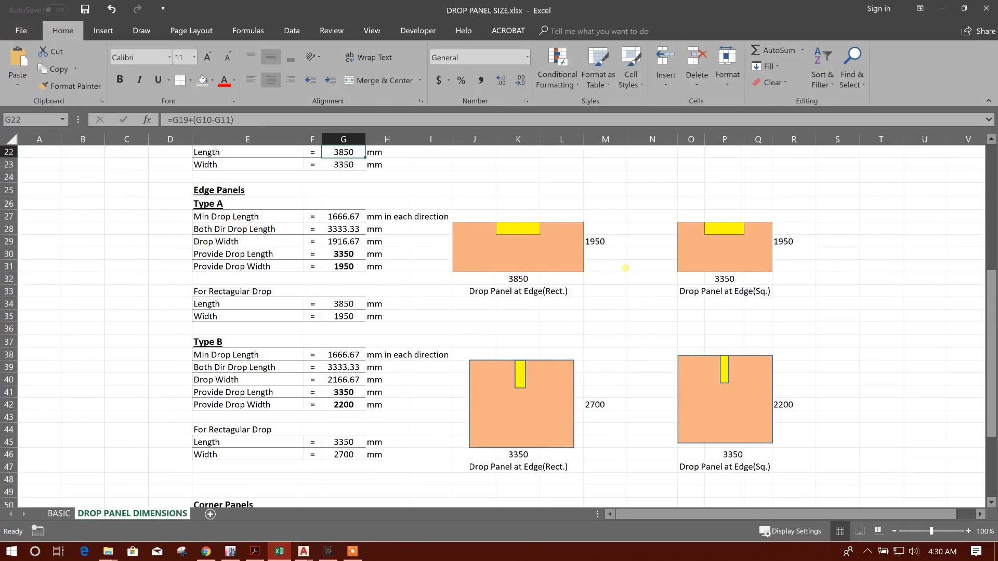
scroll(587, 245, "up", 1)
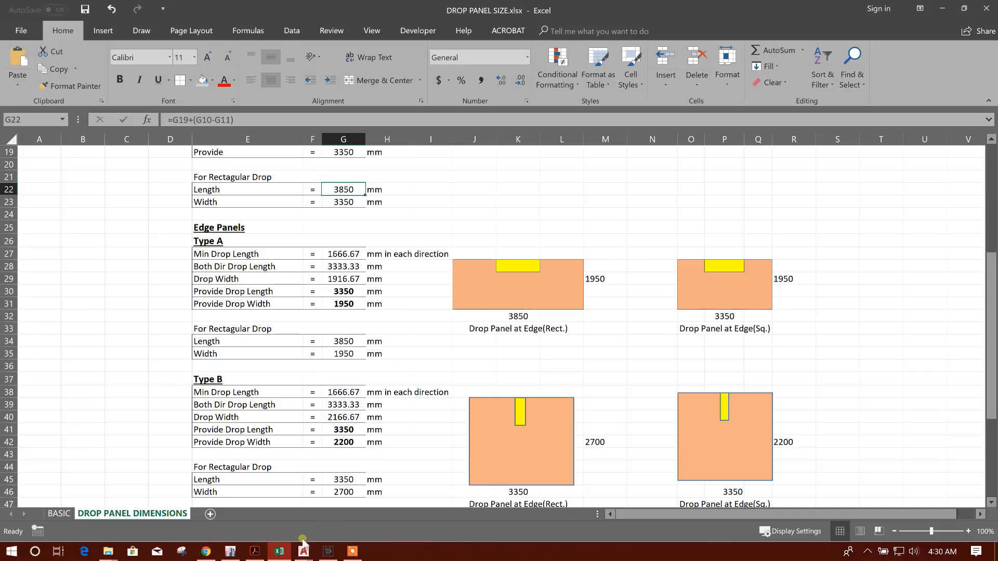
Back in ETABS, set up rectangular area drawing with property DROP400, X dimension 1950 and Y dimension 3850, checking the sizes in Excel.
left_click(230, 551)
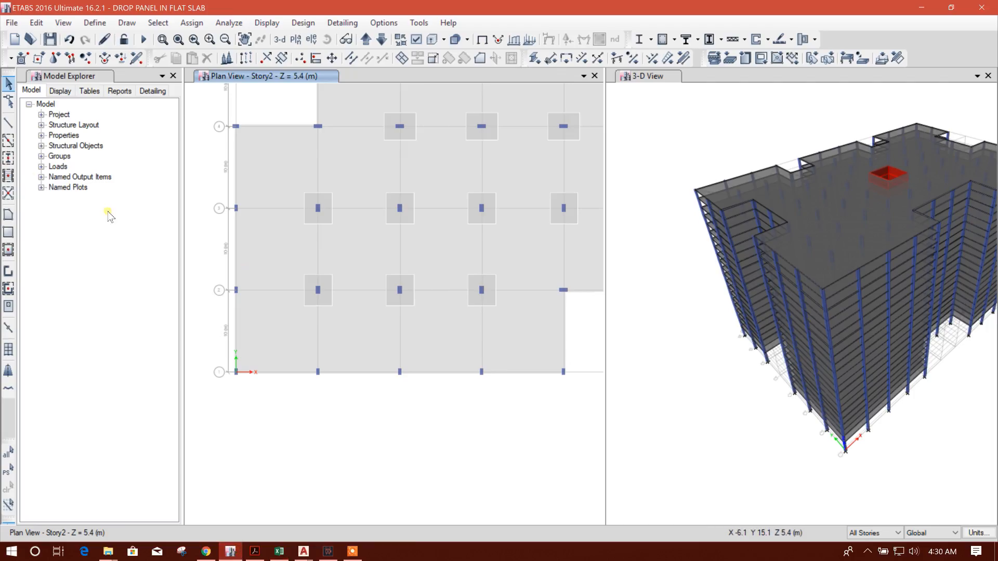
left_click(8, 232)
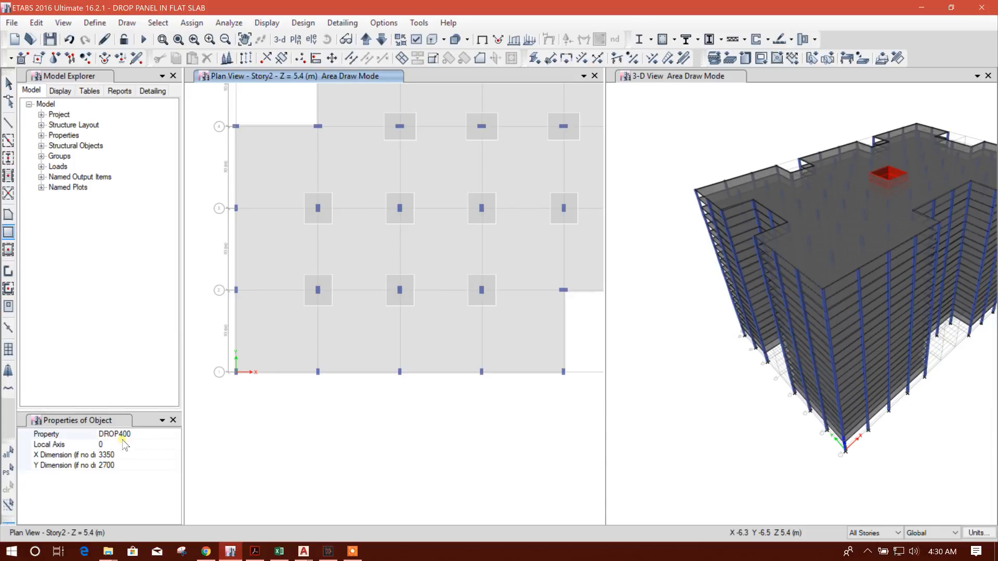
left_click(114, 455)
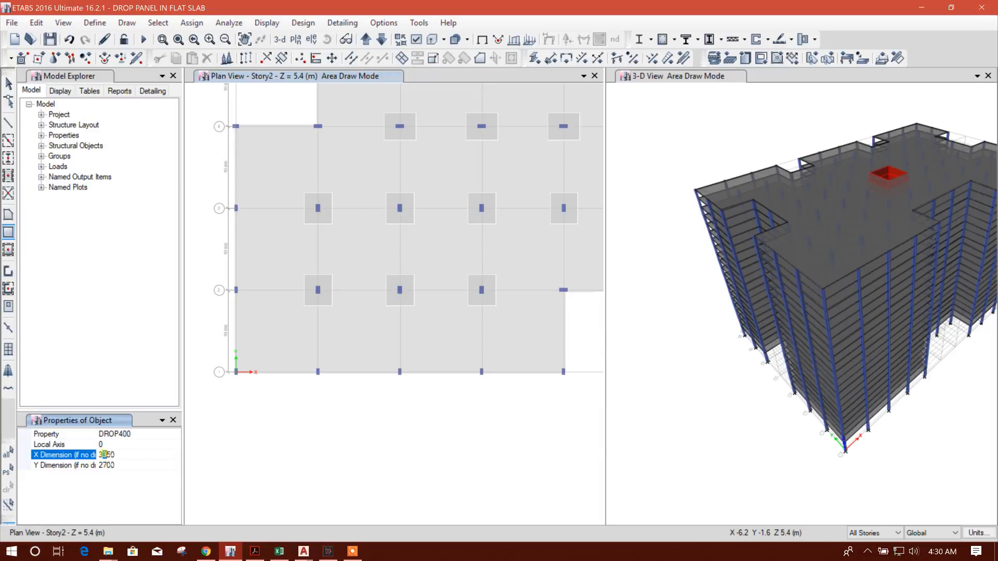
left_click(107, 466)
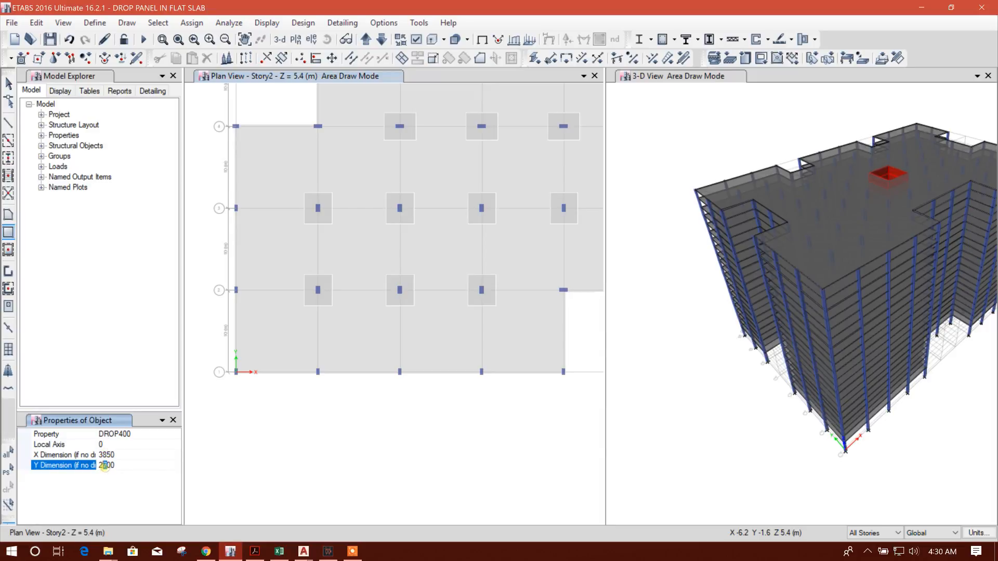
left_click(286, 554)
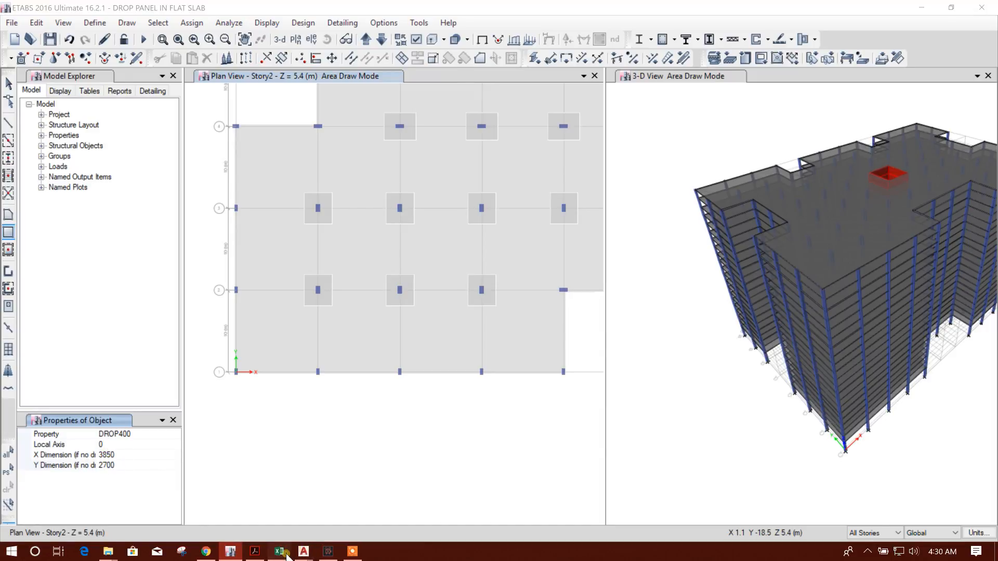
left_click(286, 554)
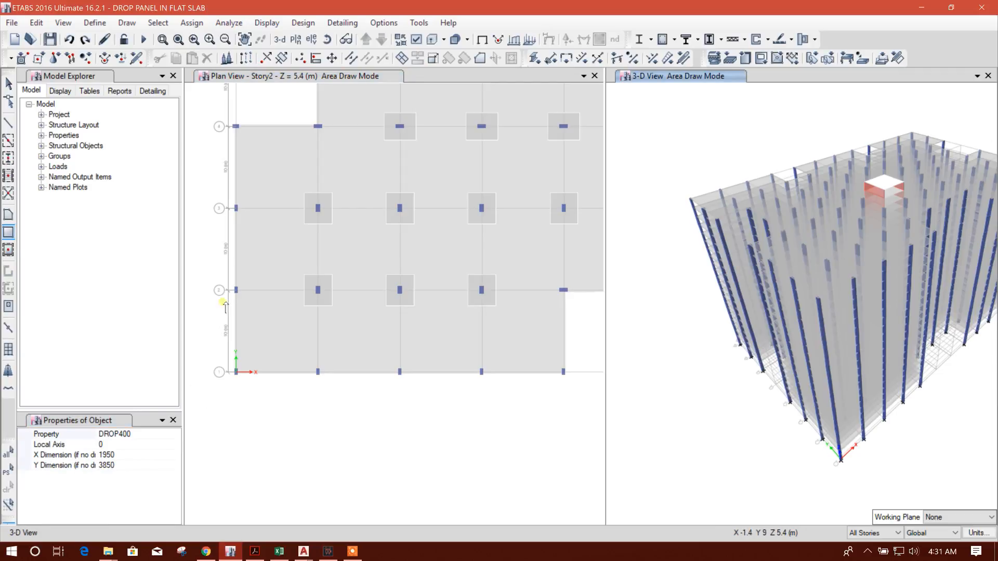
Place the 1950 by 3850 DROP400 edge panels at columns A 2, A 3, L 2 and L 3, and end the drawing command.
left_click(236, 290)
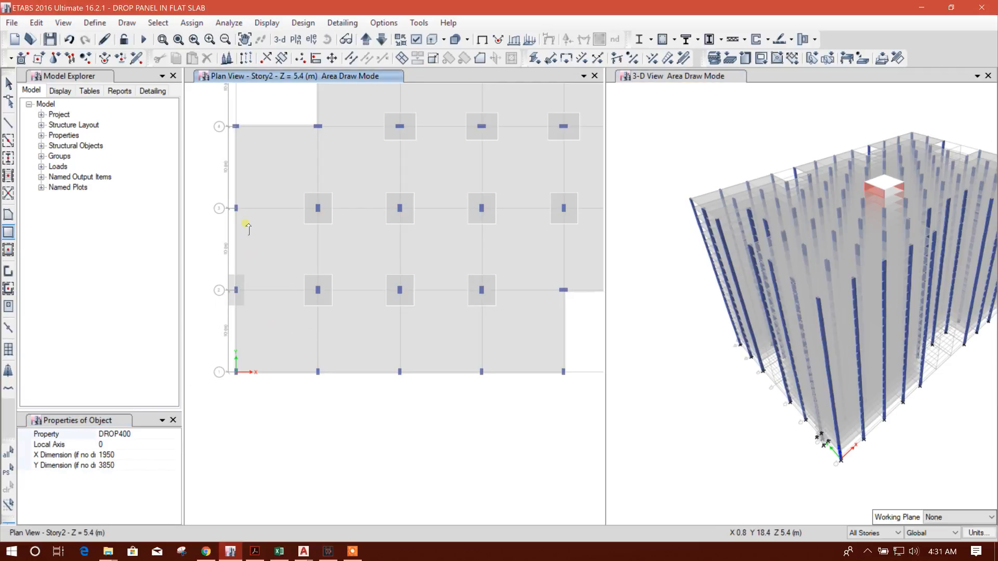
left_click(236, 208)
scroll(389, 364, "down", 5)
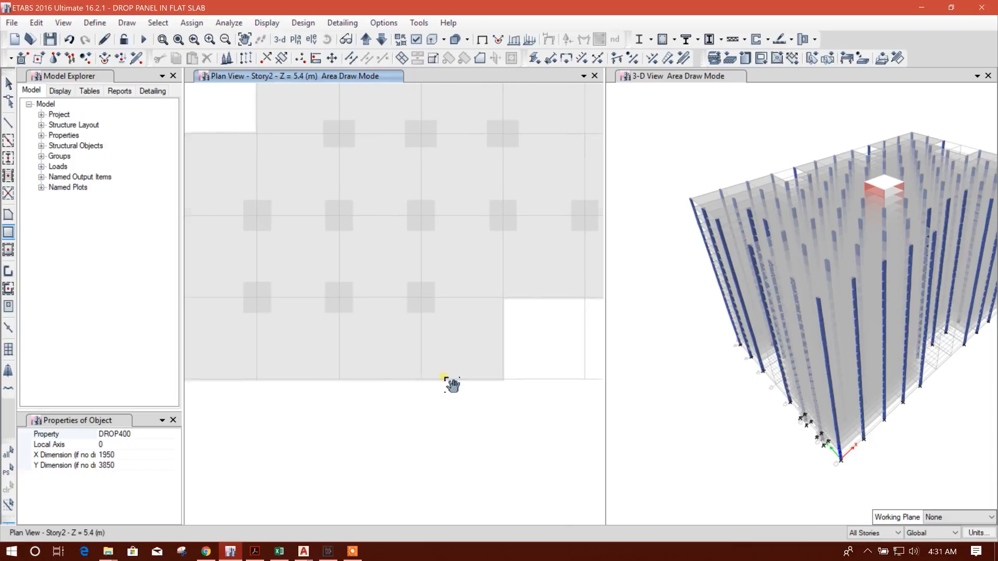
scroll(490, 333, "up", 5)
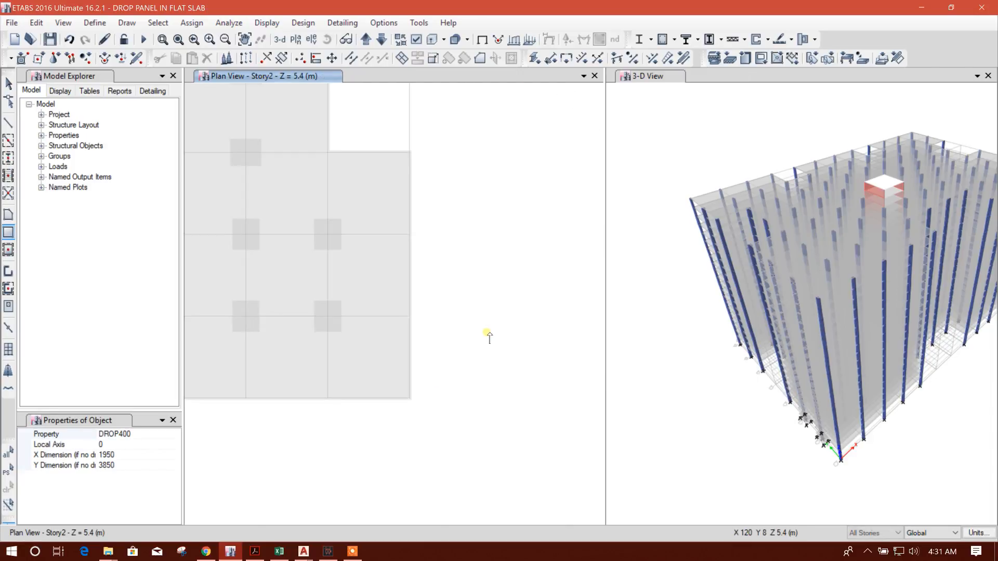
left_click(411, 316)
left_click(410, 235)
middle_click_drag(453, 290, 530, 284)
key("Escape")
Select the edge drop panels at columns A 3 and A 2 on all stories.
middle_click_drag(315, 384, 535, 372)
mouse_move(312, 360)
middle_mouse_down()
mouse_move(588, 393)
mouse_move(472, 366)
middle_mouse_up()
left_click(241, 269)
left_click(239, 346)
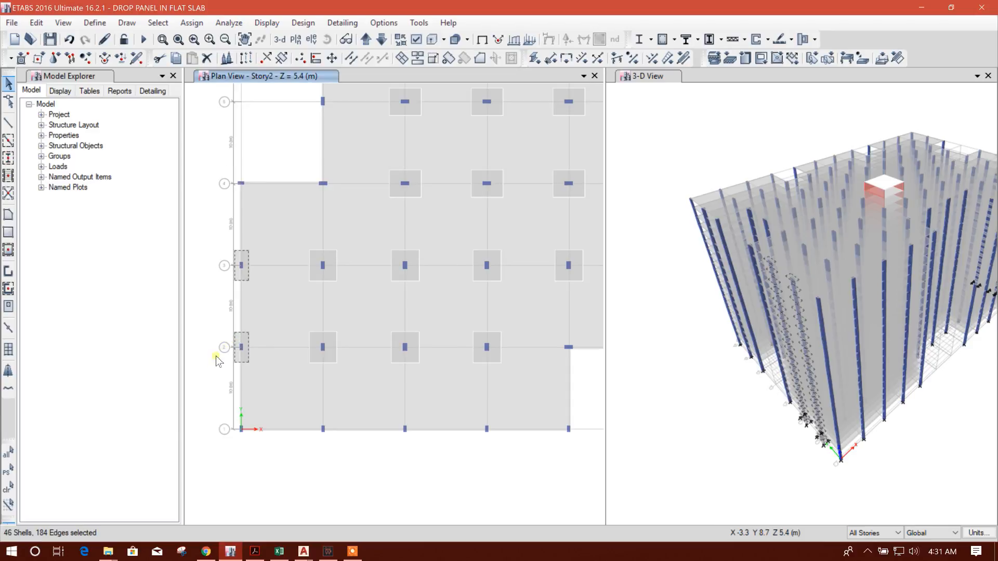
Move the selected drops from their outer corner to the slab edge by two picked points, applying Delta X 0.775, Delta Y 0 and Delta Z -5.4 m.
key("F3")
left_click(331, 58)
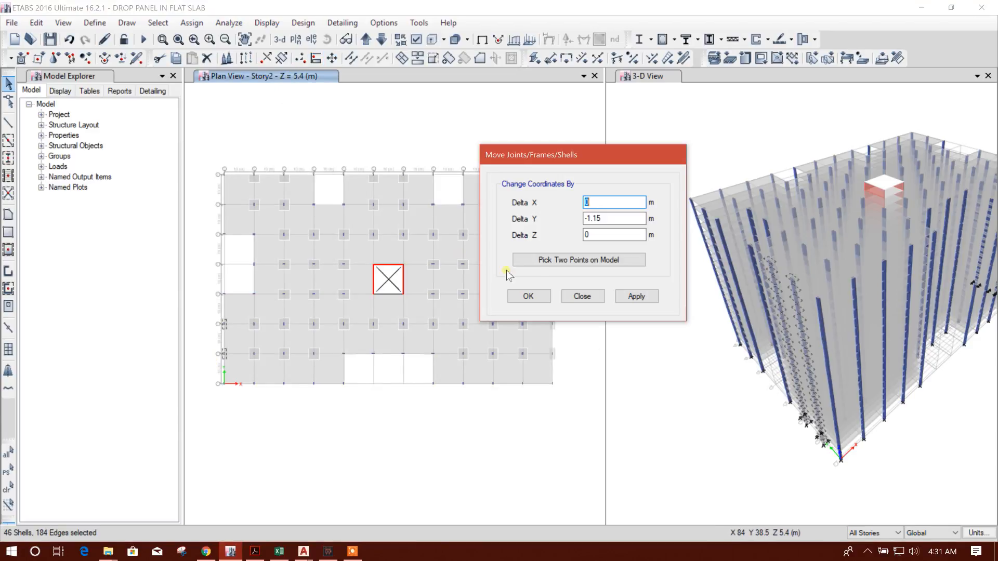
left_click(543, 260)
scroll(221, 347, "up", 5)
scroll(220, 347, "up", 5)
left_click(232, 128)
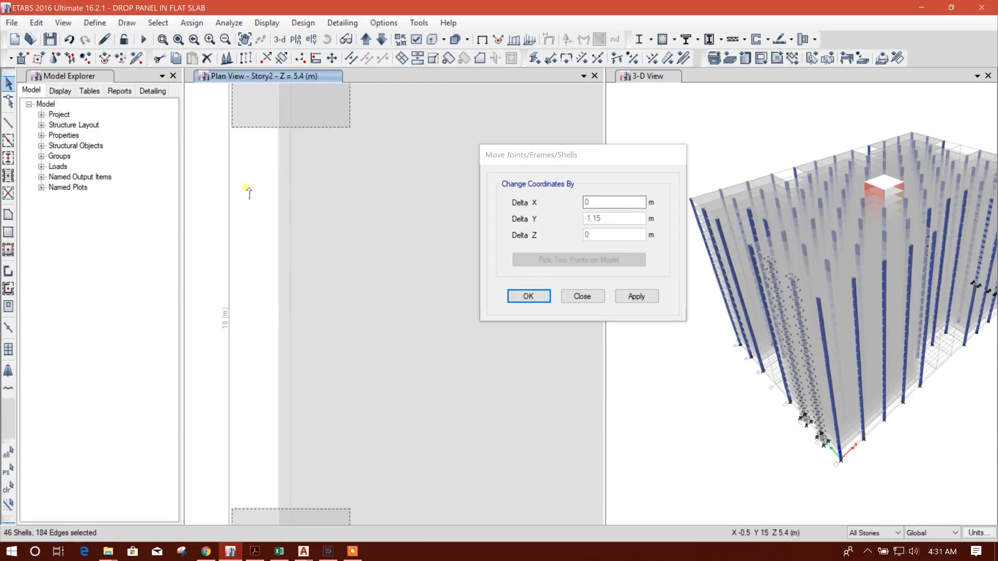
left_click(279, 128)
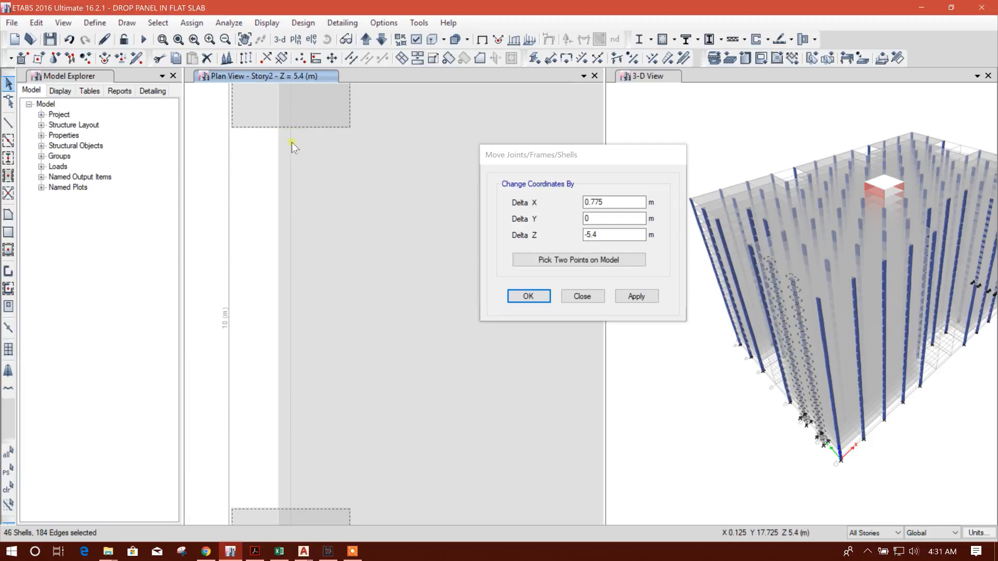
left_click(625, 296)
scroll(285, 297, "down", 3)
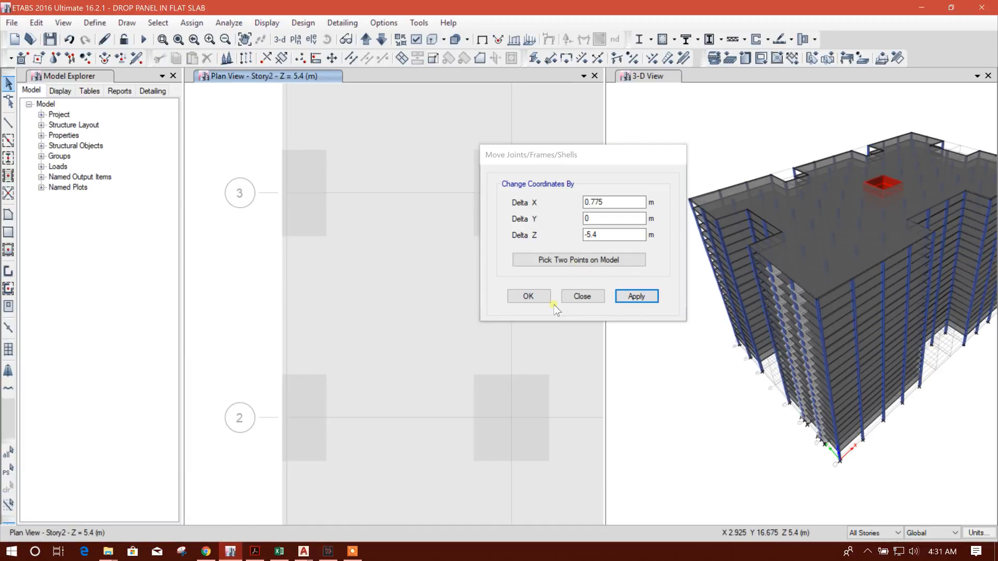
Close the move settings and select the edge drop panels at columns L 3 and L 2 on all stories.
left_click(579, 296)
scroll(470, 353, "down", 3)
middle_click_drag(468, 347, 203, 337)
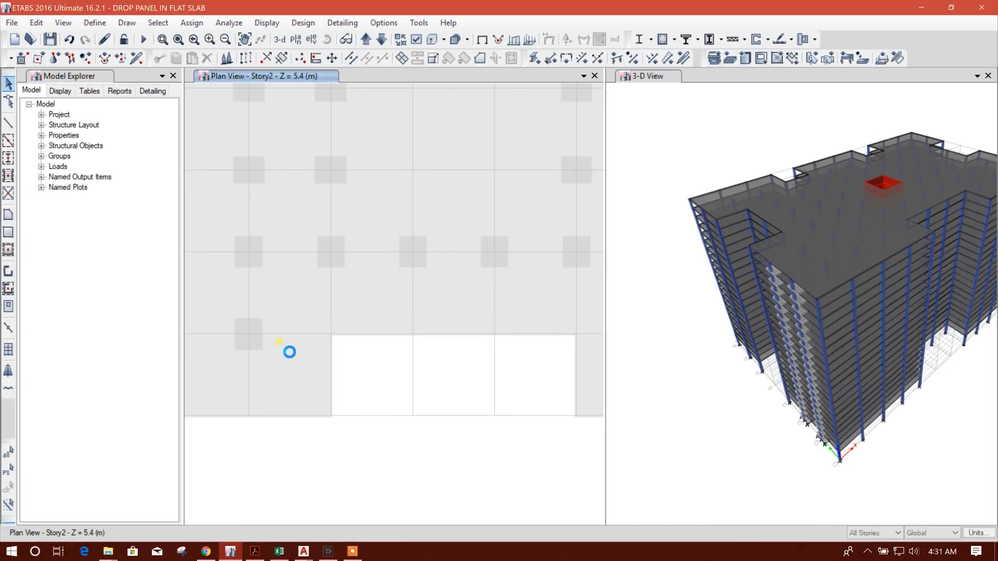
middle_click_drag(582, 372, 235, 378)
left_click(562, 266)
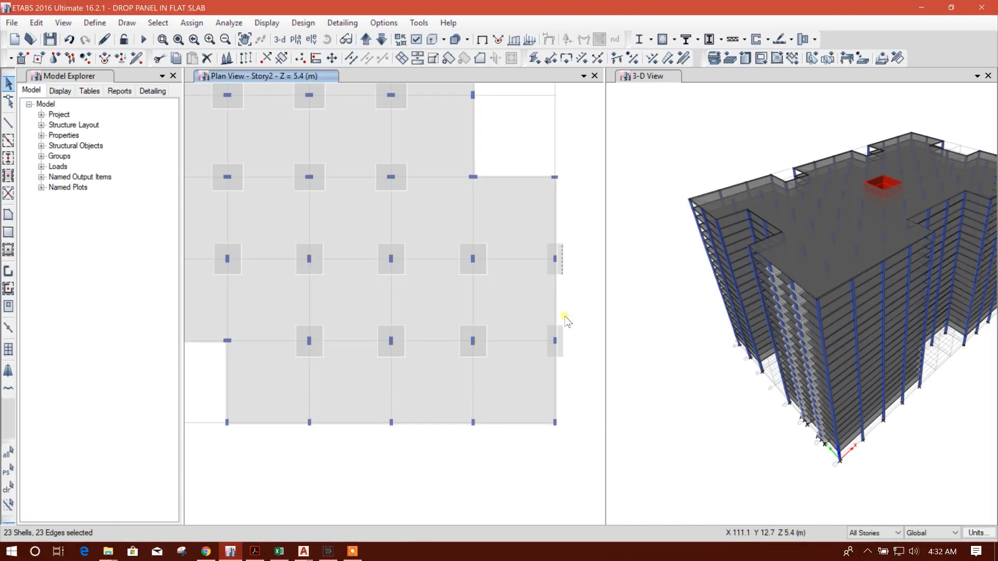
left_click(563, 332)
Move the selected drops from their outer corner to the slab edge by two picked points, applying Delta X -0.775, Delta Y 0 and Delta Z 0 m.
left_click(331, 58)
left_click_drag(584, 155, 757, 176)
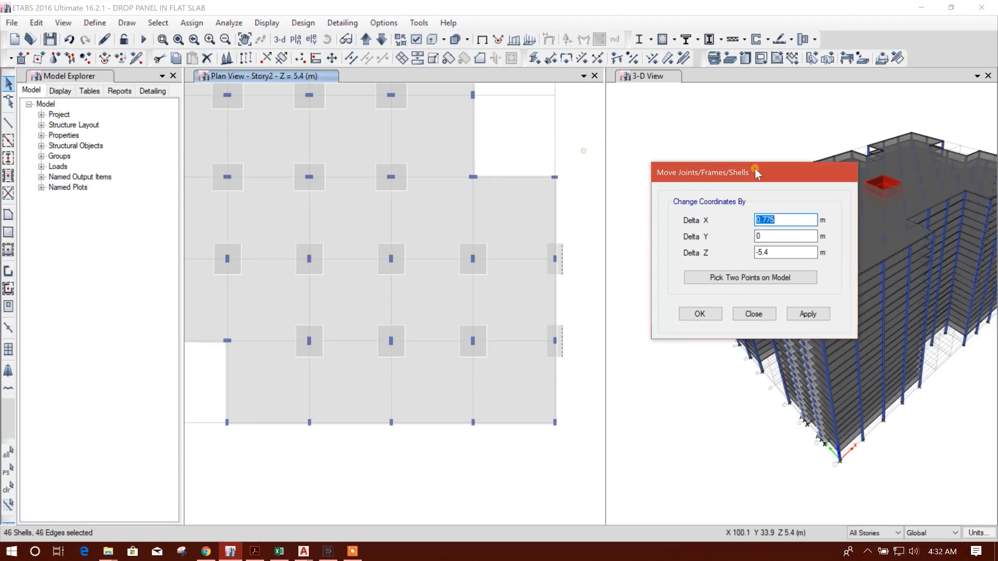
left_click(750, 277)
scroll(563, 286, "up", 3)
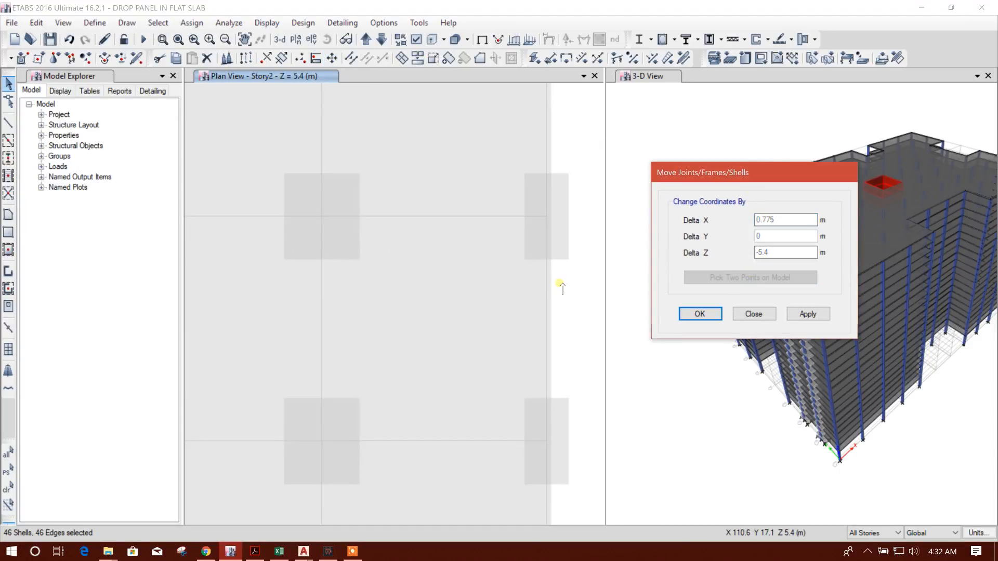
left_click(567, 259)
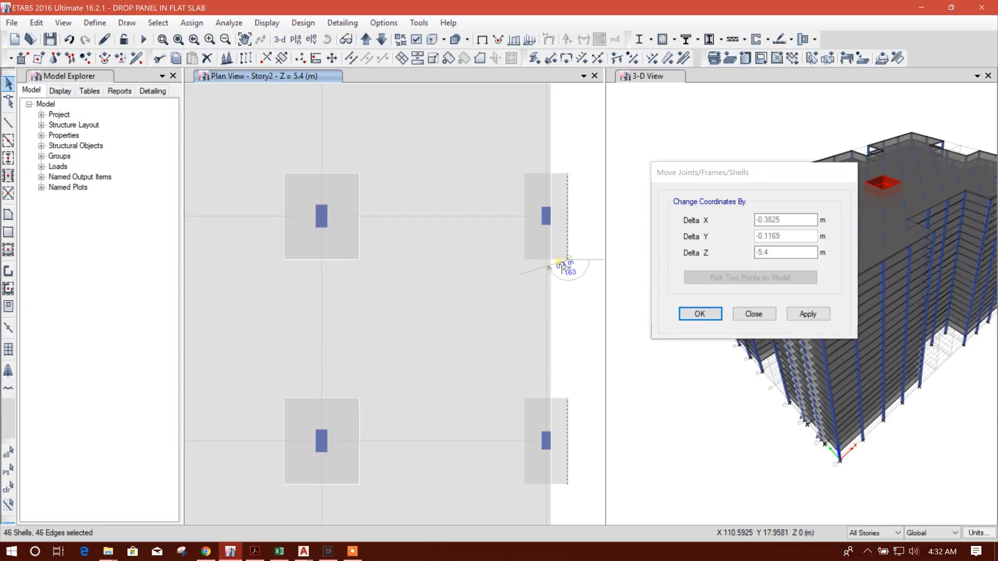
left_click(552, 260)
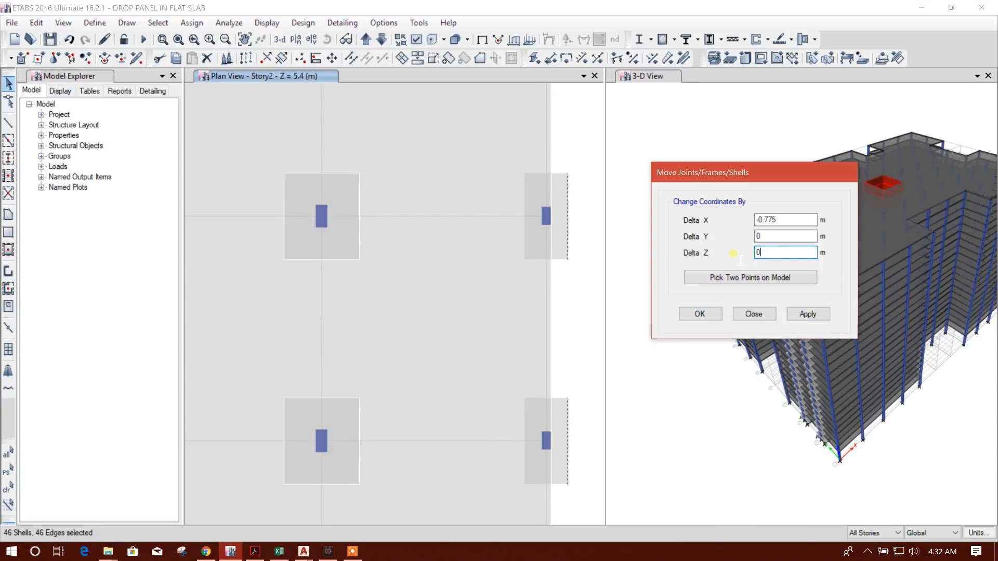
left_click(793, 315)
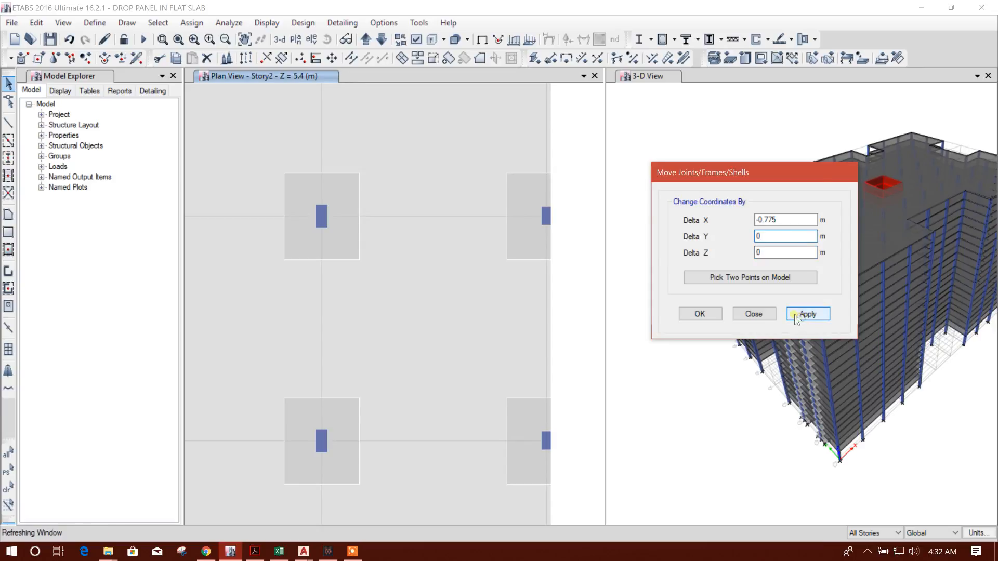
left_click(770, 311)
Review the drop panel layout across the Story2 plan and check the corner panel drop sizes in the Excel sheet.
scroll(509, 316, "down", 3)
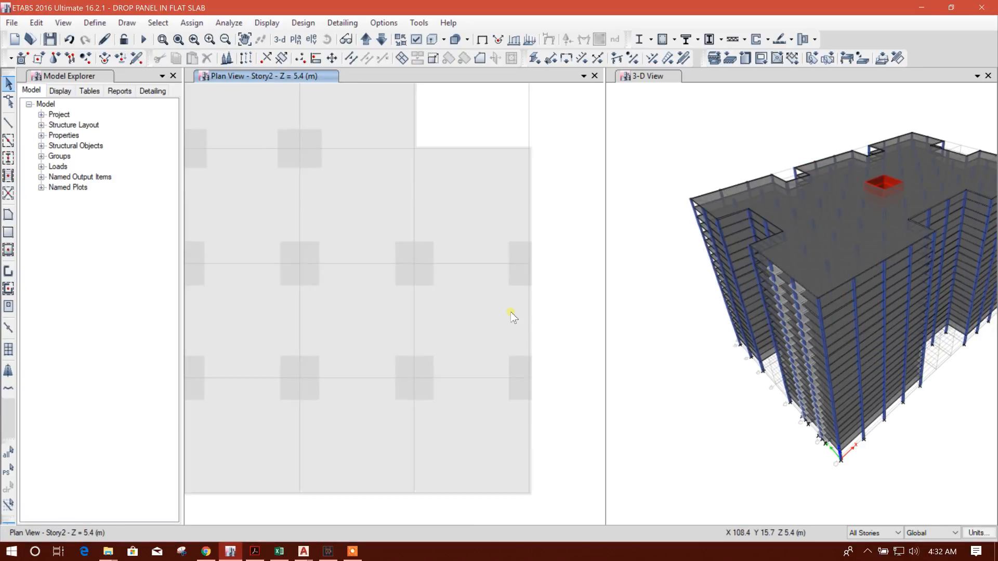
middle_click_drag(249, 340, 420, 342)
scroll(345, 342, "down", 3)
middle_click_drag(321, 367, 404, 372)
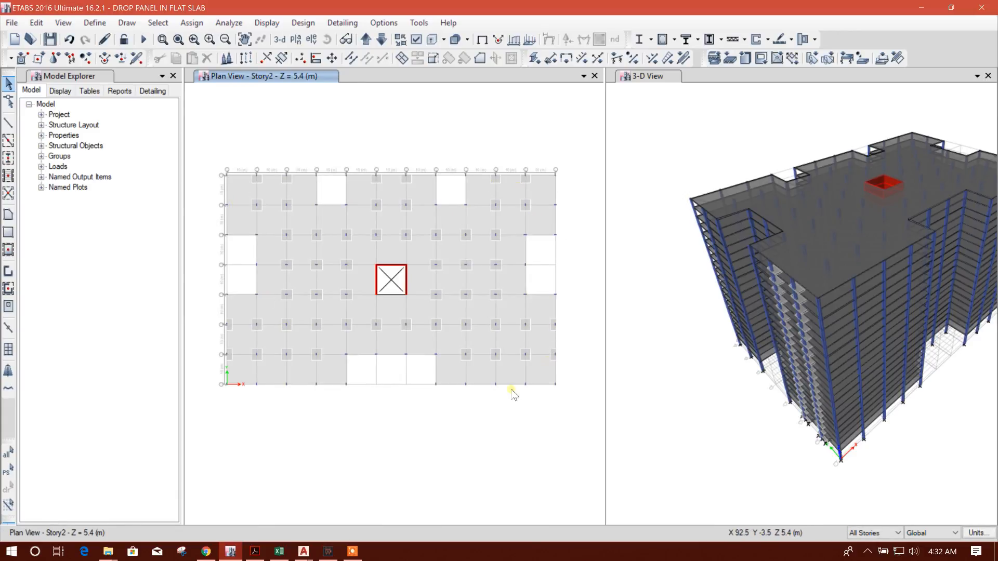
scroll(473, 392, "up", 1)
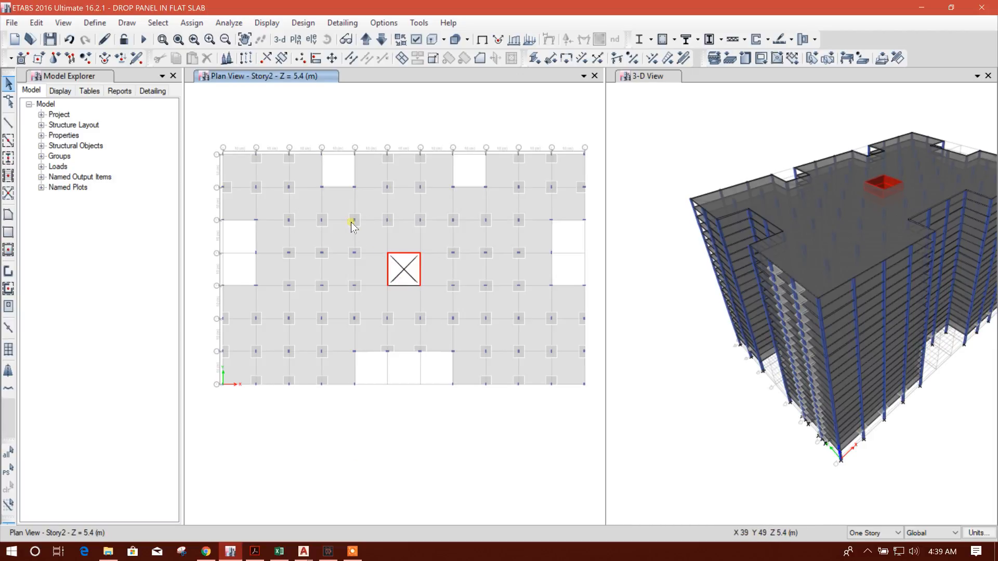
left_click(279, 552)
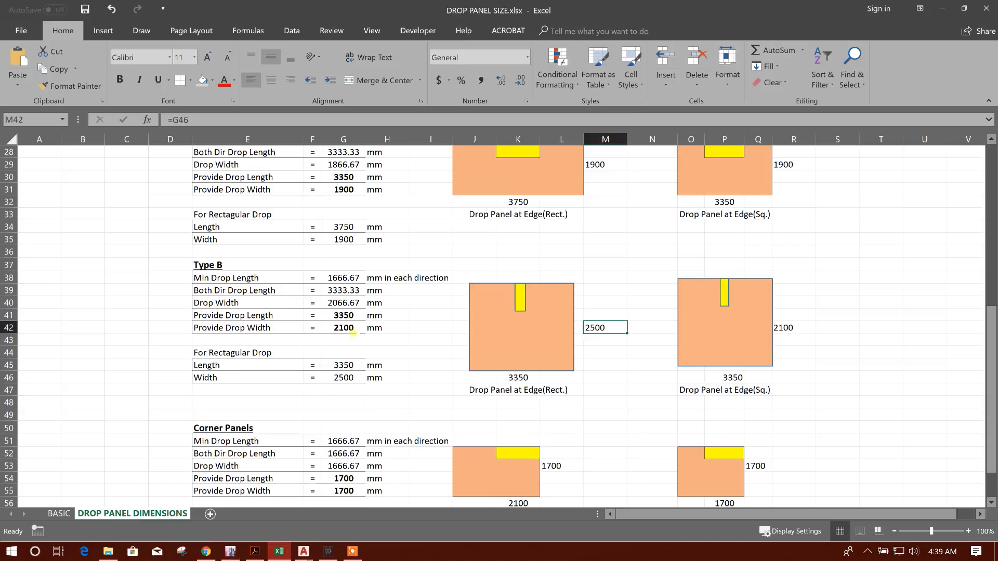
scroll(407, 451, "down", 2)
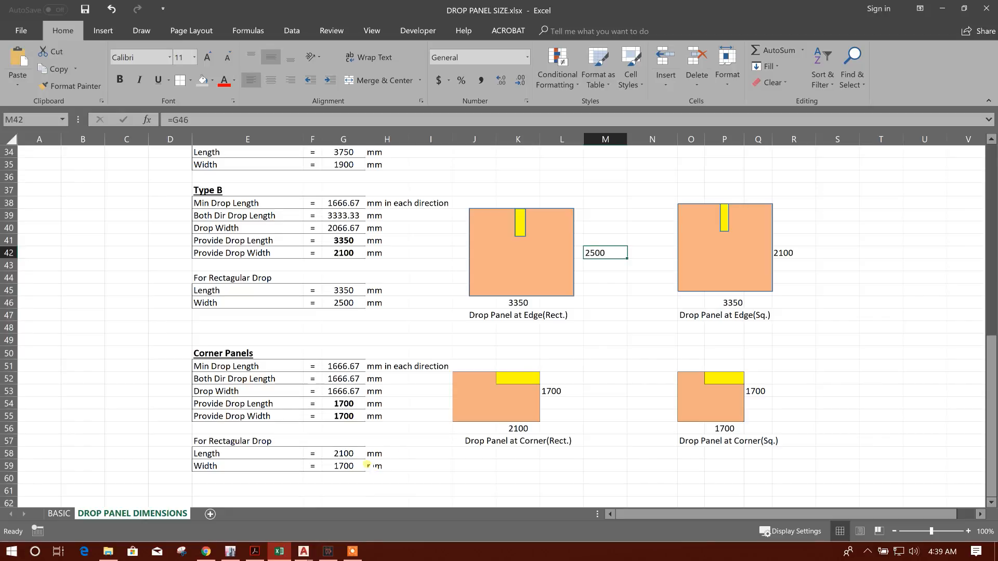
left_click(942, 8)
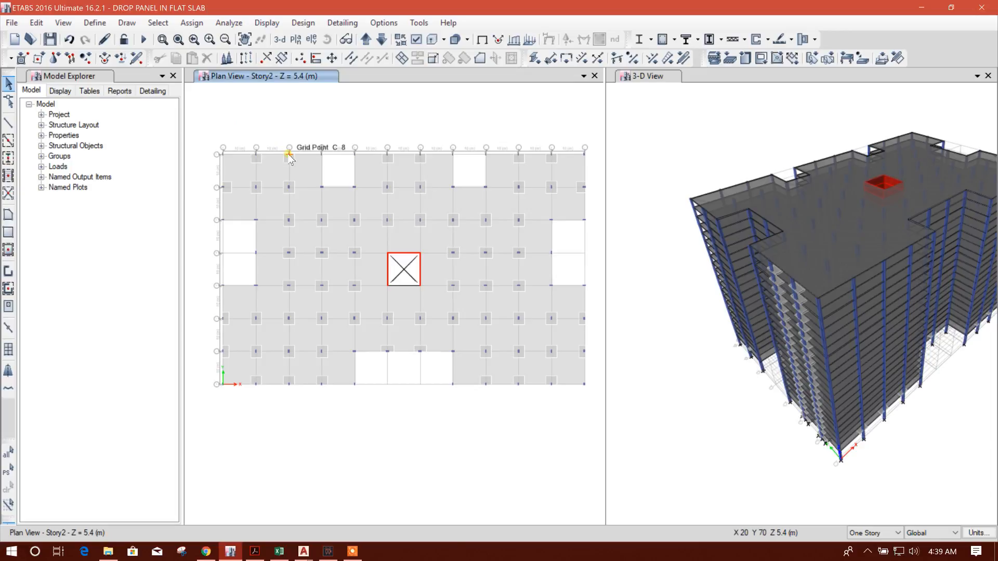
In Excel, review the column size inputs and the length and width of the Type A rectangular edge drop.
left_click(280, 552)
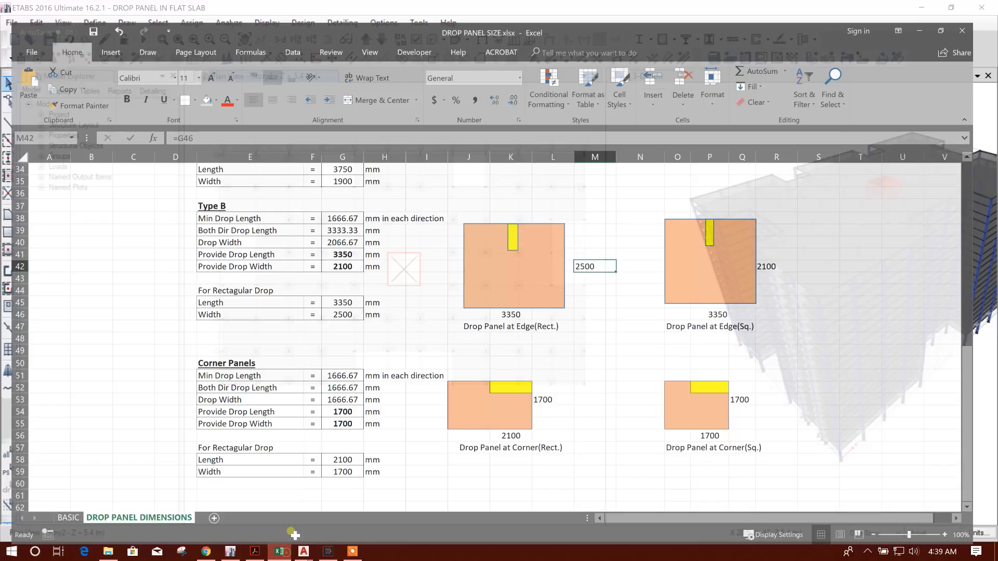
scroll(357, 293, "up", 9)
left_click(345, 270)
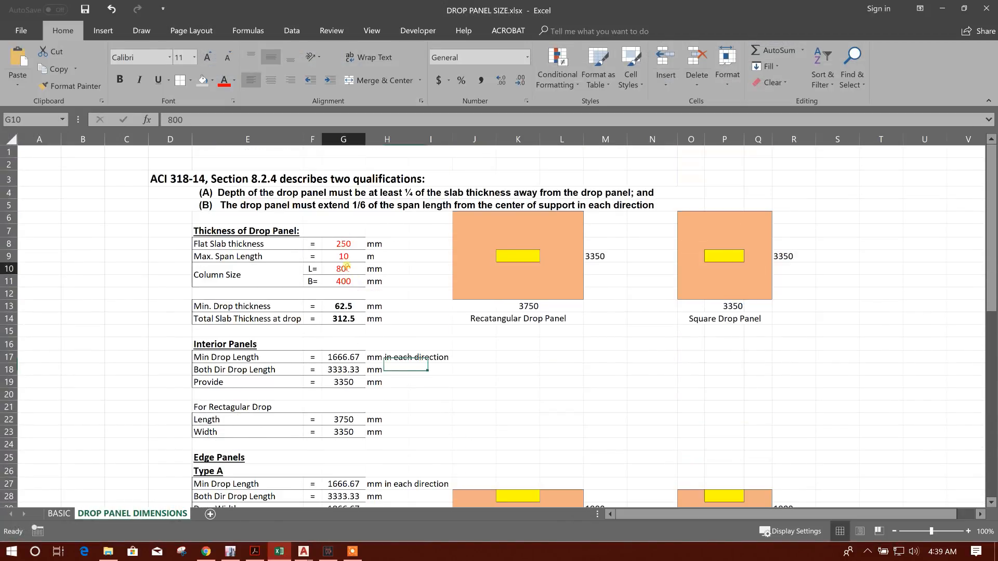
left_click(356, 284)
scroll(364, 302, "down", 8)
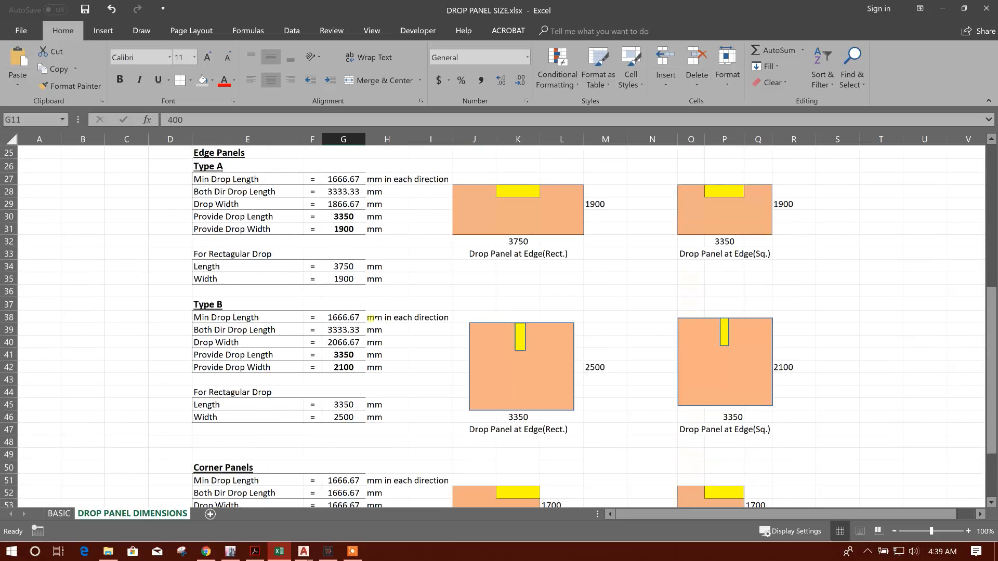
left_click(603, 206)
left_click(526, 243)
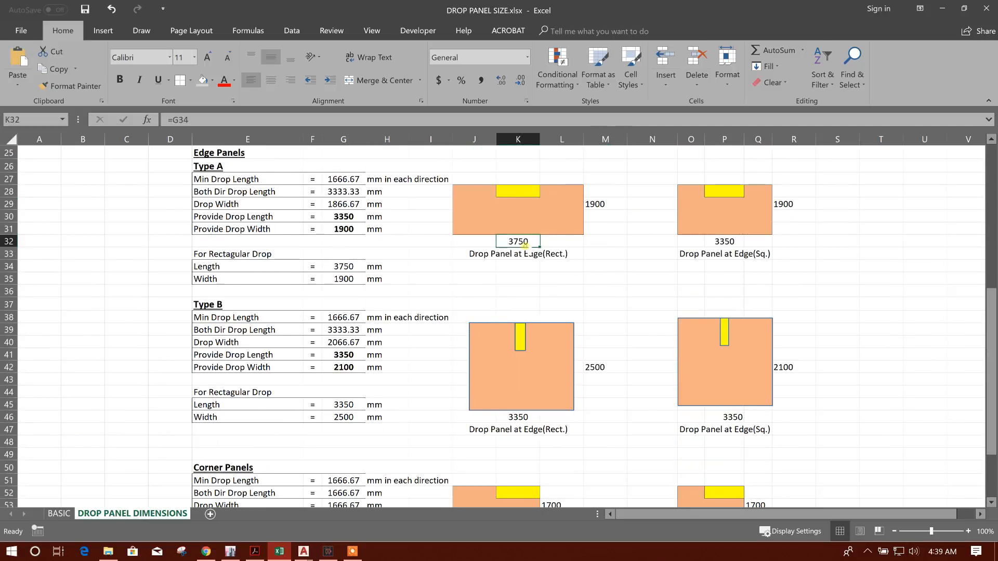
left_click(607, 207)
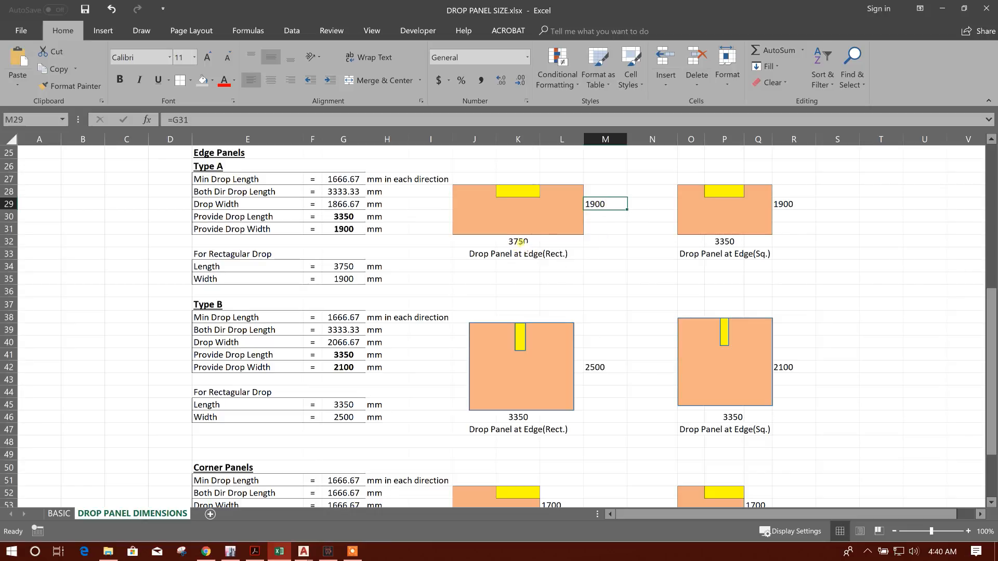
left_click(521, 242)
scroll(553, 277, "down", 2)
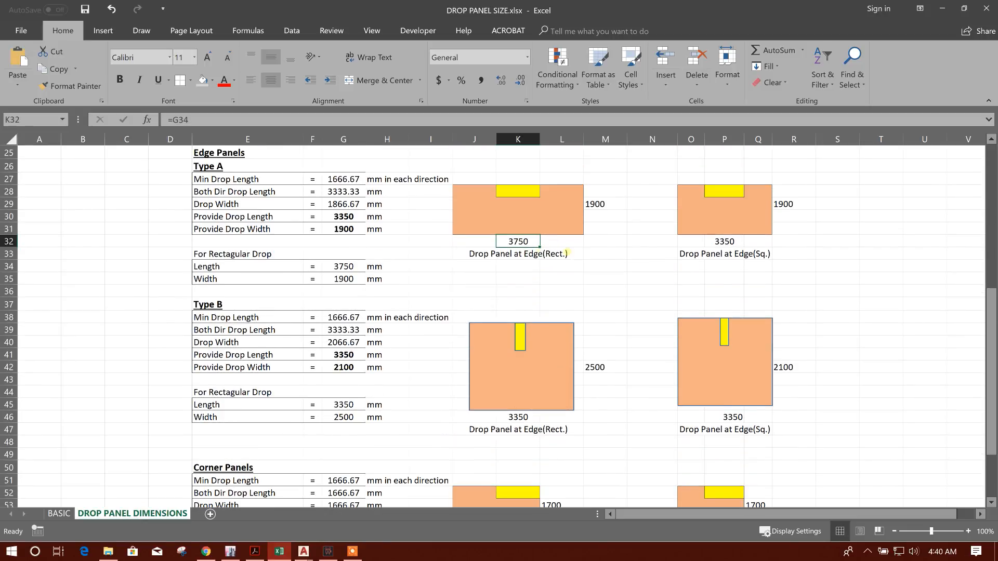
Check the length and width of the Type B rectangular edge drop against the interior, Type A and corner panel sizes.
left_click(527, 338)
scroll(529, 332, "down", 1)
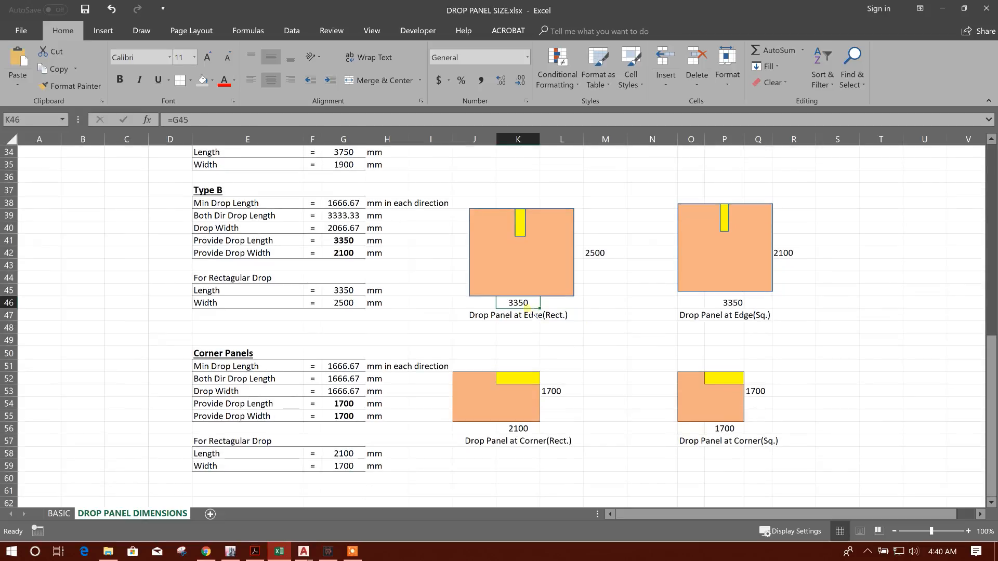
left_click(598, 256)
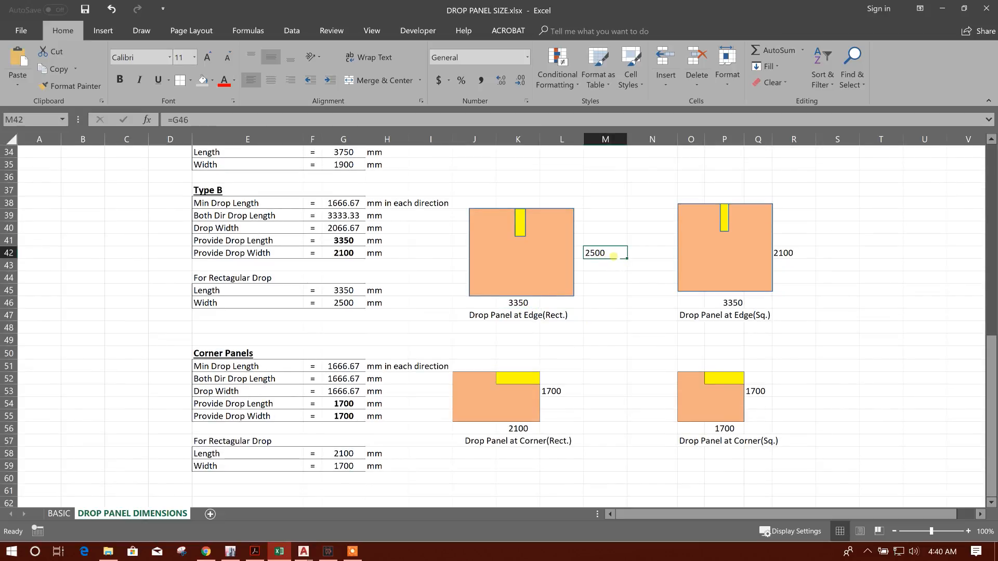
scroll(611, 276, "down", 2)
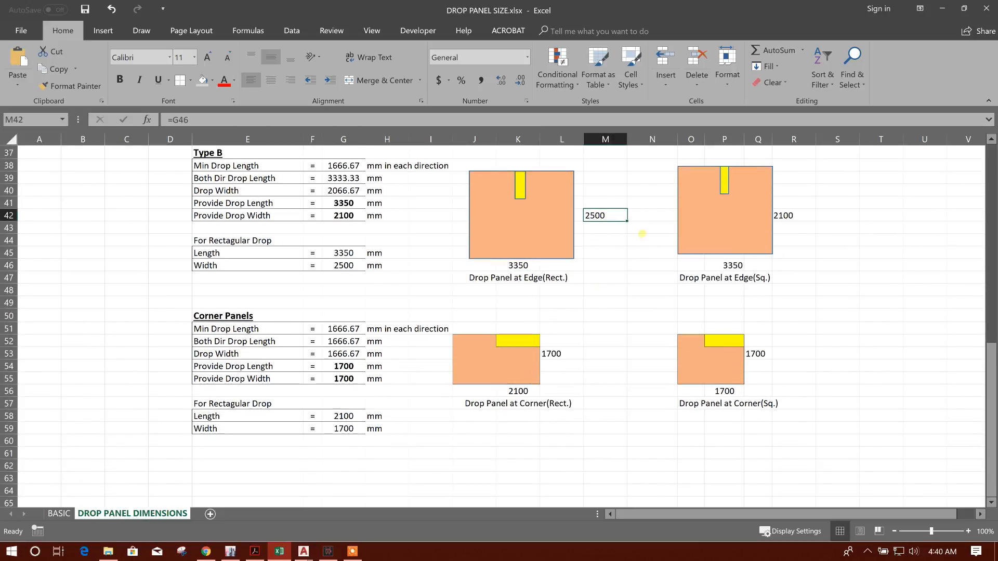
scroll(596, 304, "up", 2)
left_click(519, 303)
left_click(596, 258)
scroll(403, 314, "up", 11)
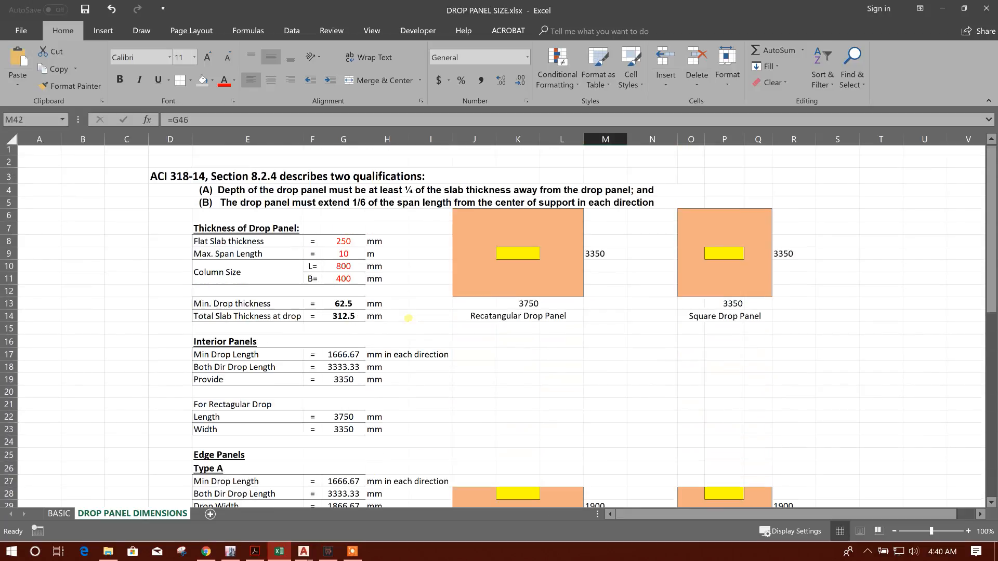
scroll(589, 386, "down", 4)
scroll(589, 383, "down", 1)
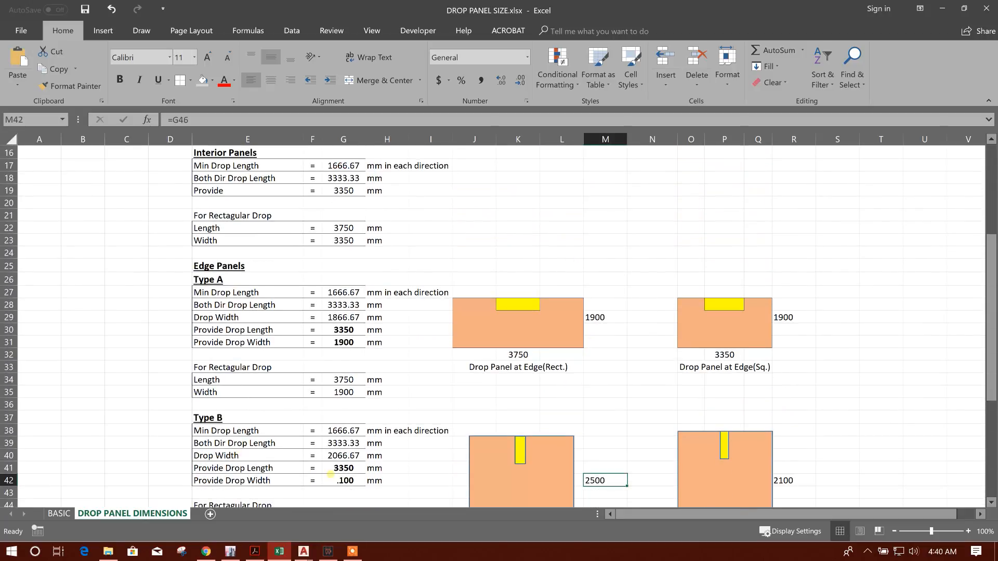
Back in ETABS, examine the Story2 plan for edge columns without drop panels and their orientation, including column B 5.
left_click(230, 552)
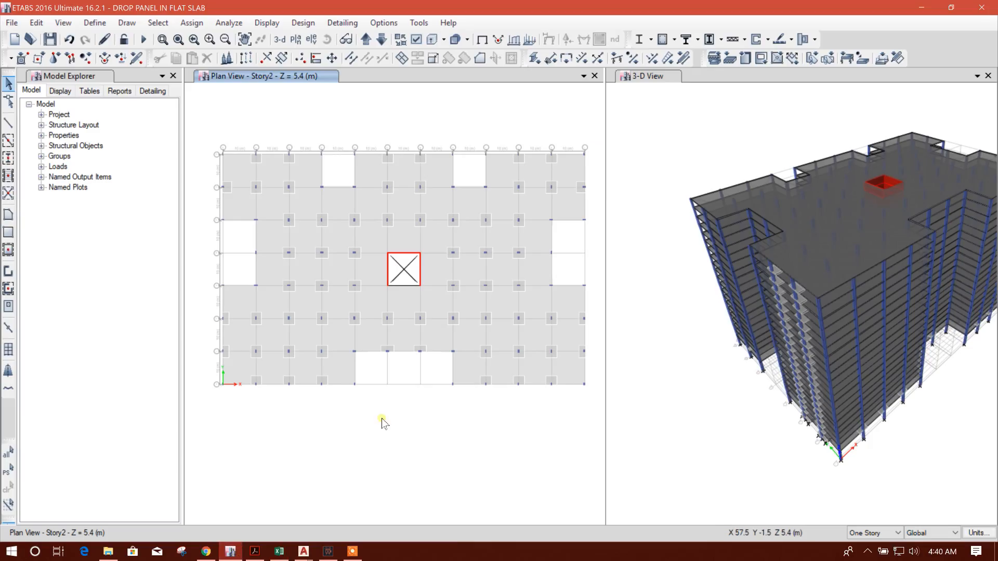
middle_click_drag(422, 382, 409, 416)
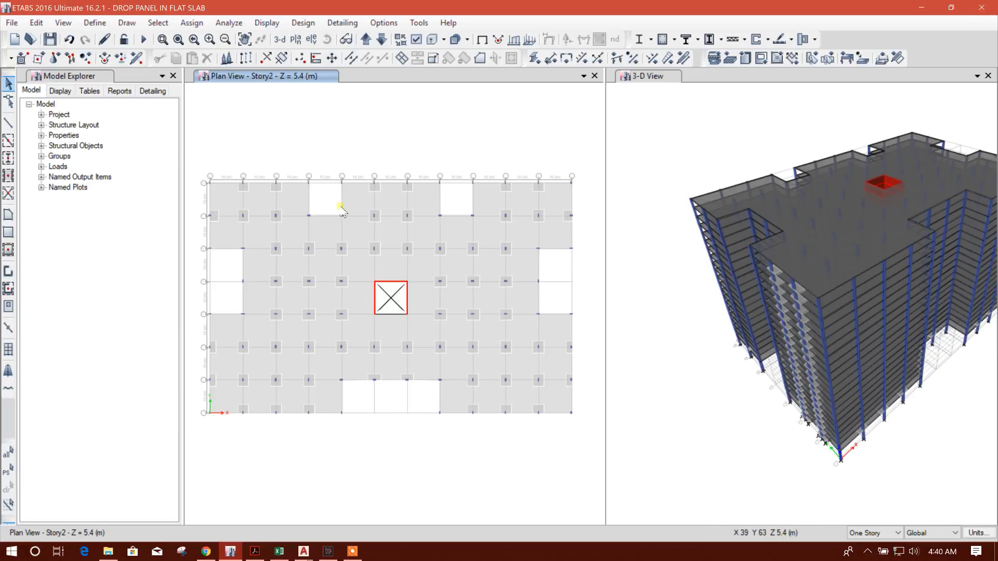
middle_click_drag(414, 417, 404, 393)
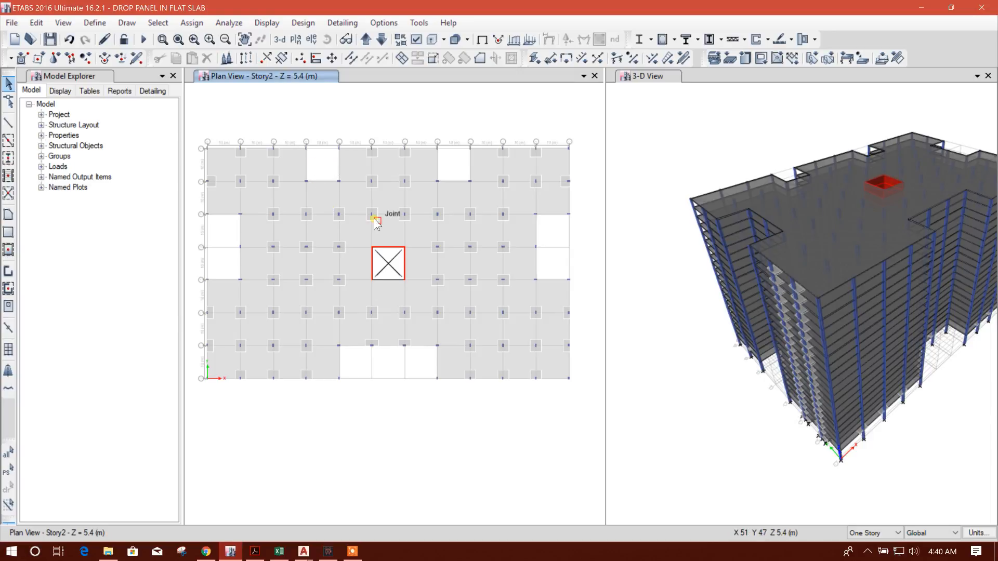
middle_click_drag(367, 422, 389, 413)
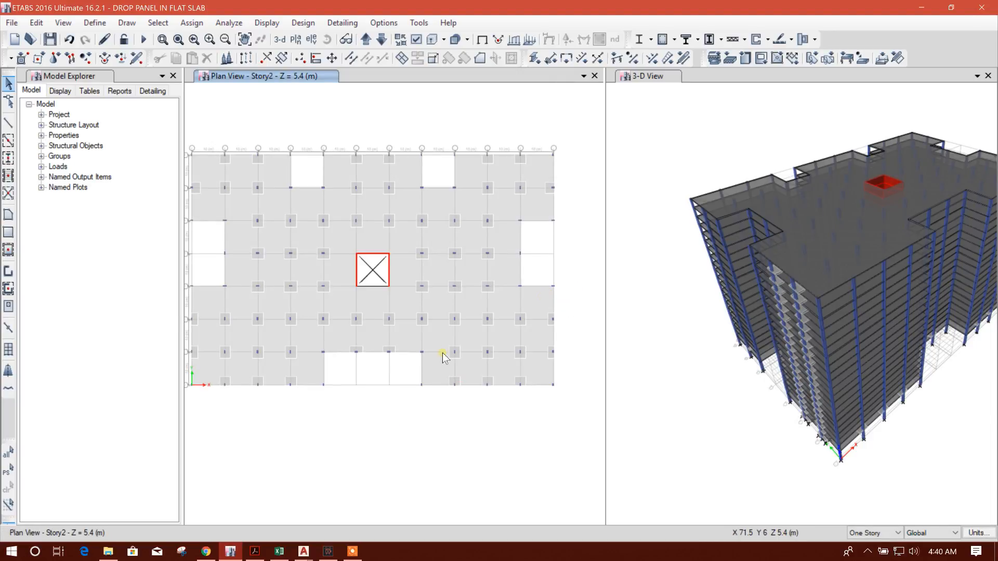
middle_click_drag(401, 408, 413, 398)
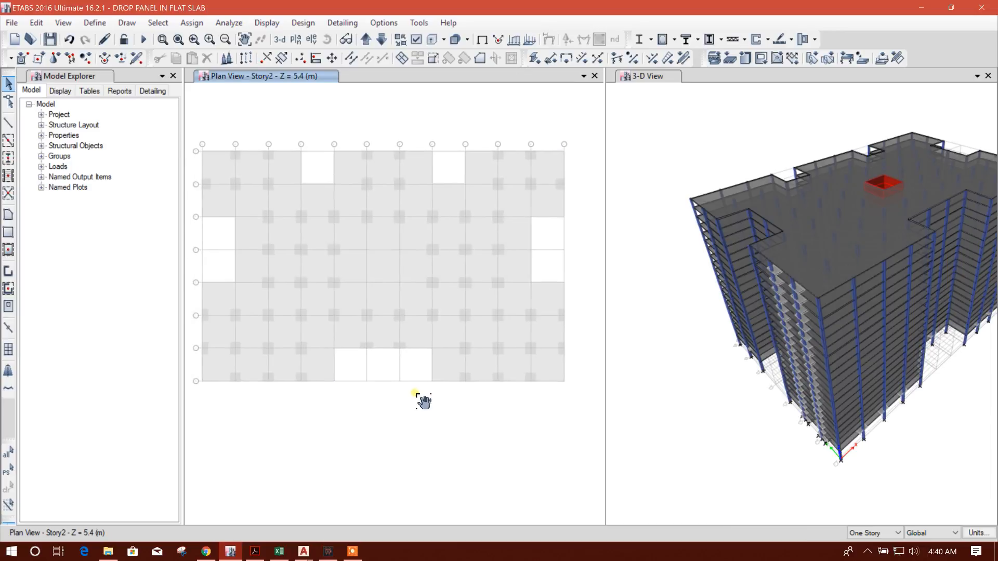
scroll(212, 329, "up", 3)
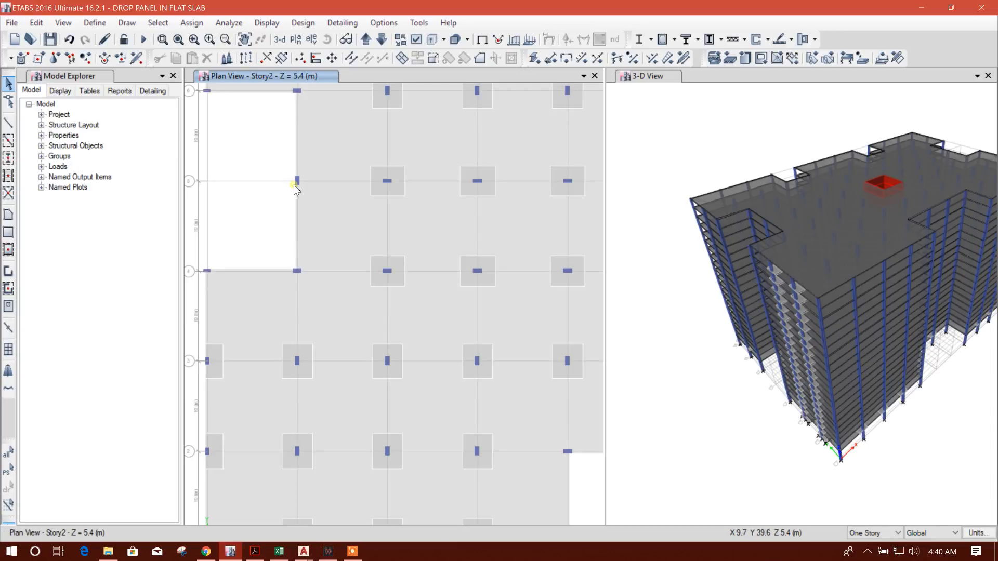
scroll(264, 230, "down", 3)
middle_click_drag(574, 224, 524, 252)
Replicate the edge drop panel from column A 3 to edge column B 5, using increments dx 10 m and dy 20 m.
scroll(240, 299, "up", 3)
scroll(230, 298, "down", 3)
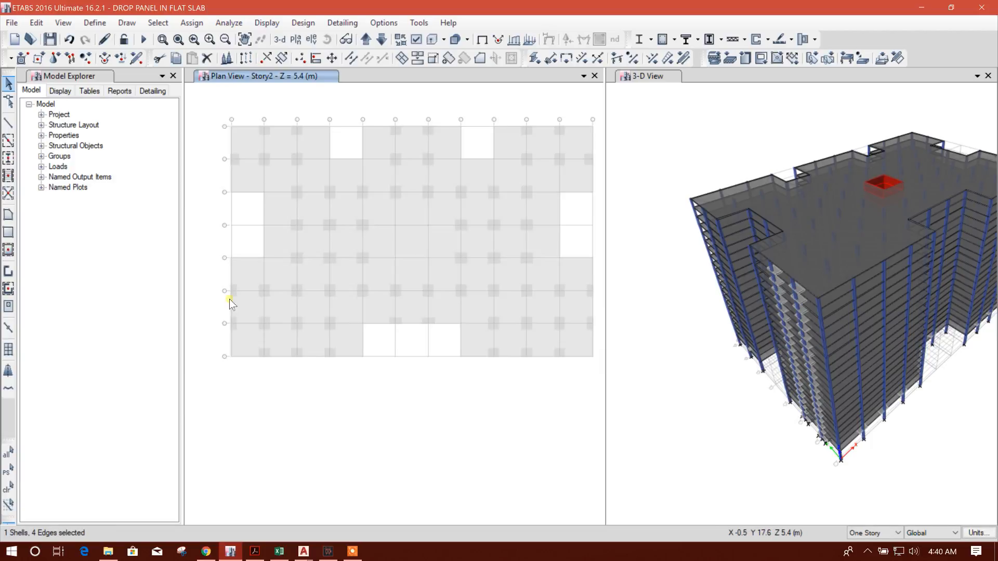
left_click(239, 205)
left_click(392, 57)
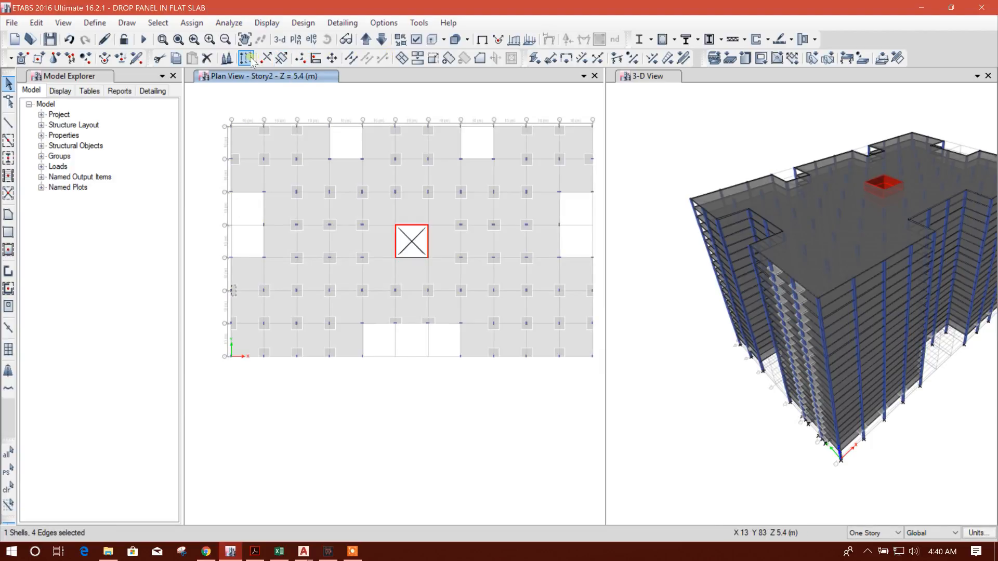
left_click(474, 290)
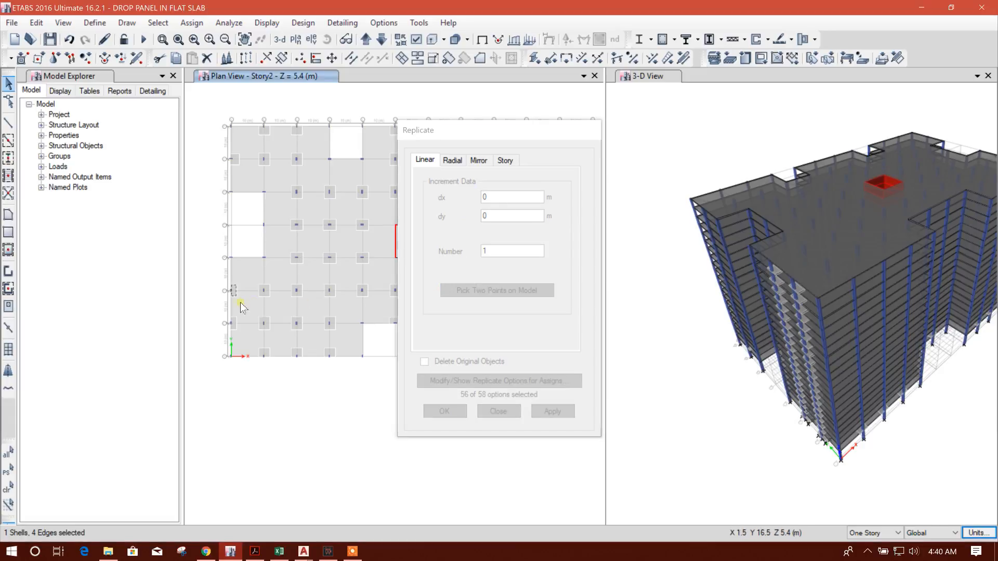
scroll(237, 294, "up", 5)
left_click(252, 229)
scroll(253, 232, "down", 3)
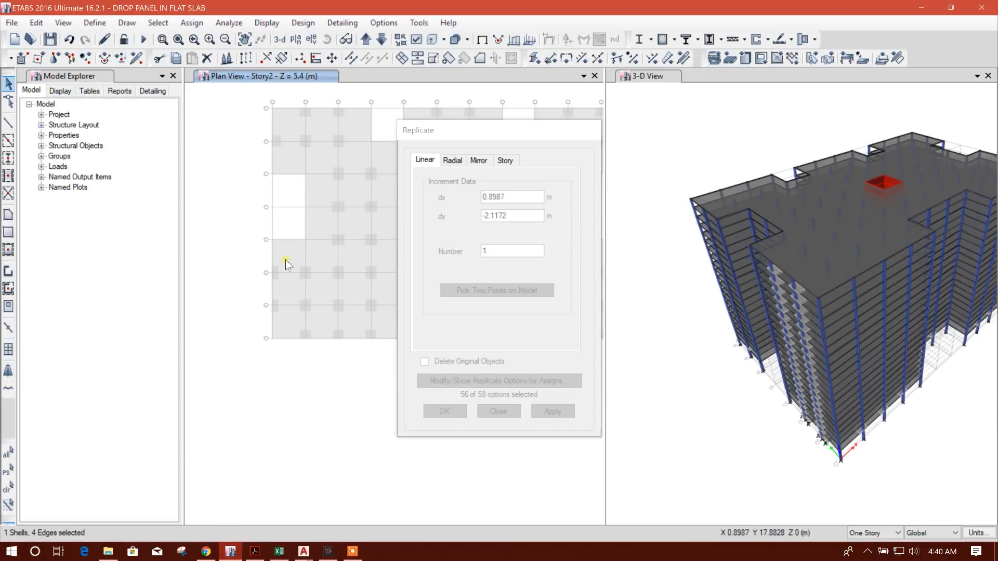
scroll(285, 220, "up", 3)
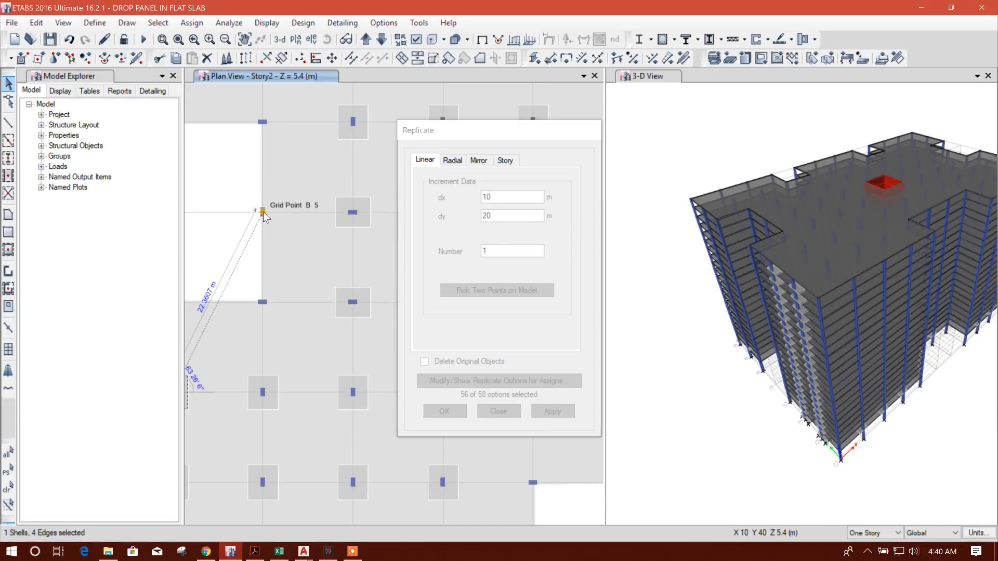
left_click(263, 212)
left_click(538, 412)
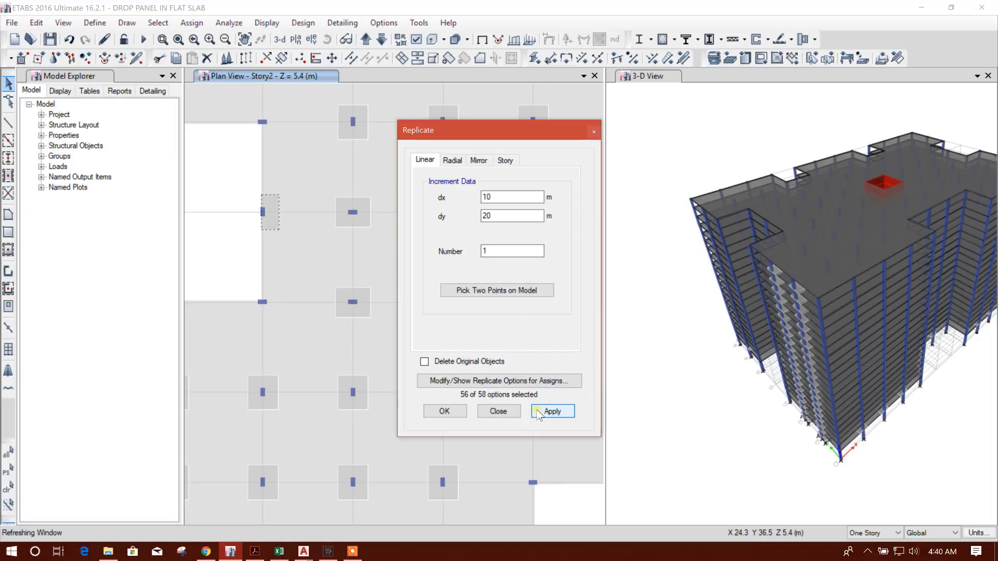
Replicate the opposite edge's drop panel from column L 3 to edge column K 5, using increments dx -10 m and dy 20 m.
scroll(254, 304, "down", 2)
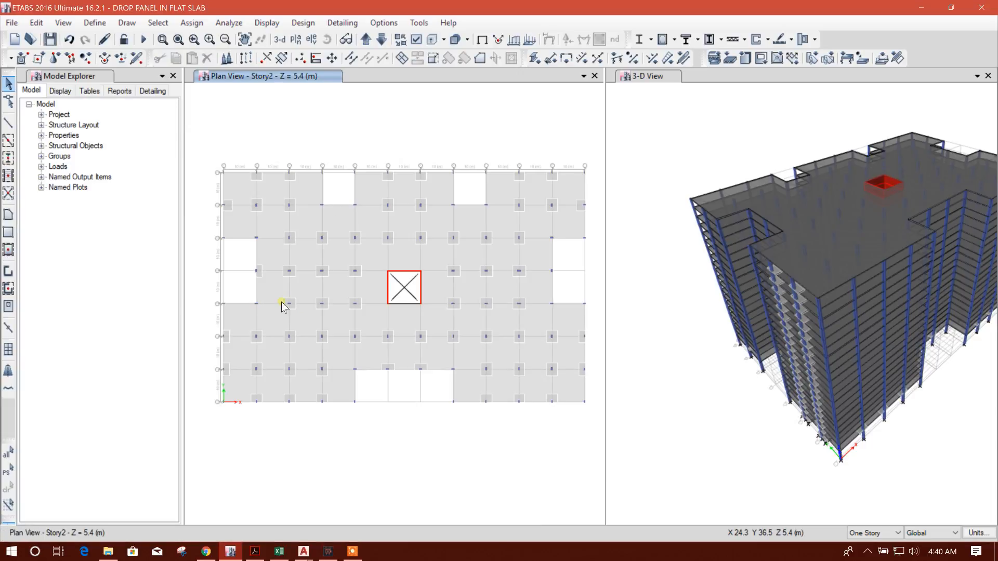
scroll(369, 303, "up", 3)
scroll(395, 296, "down", 3)
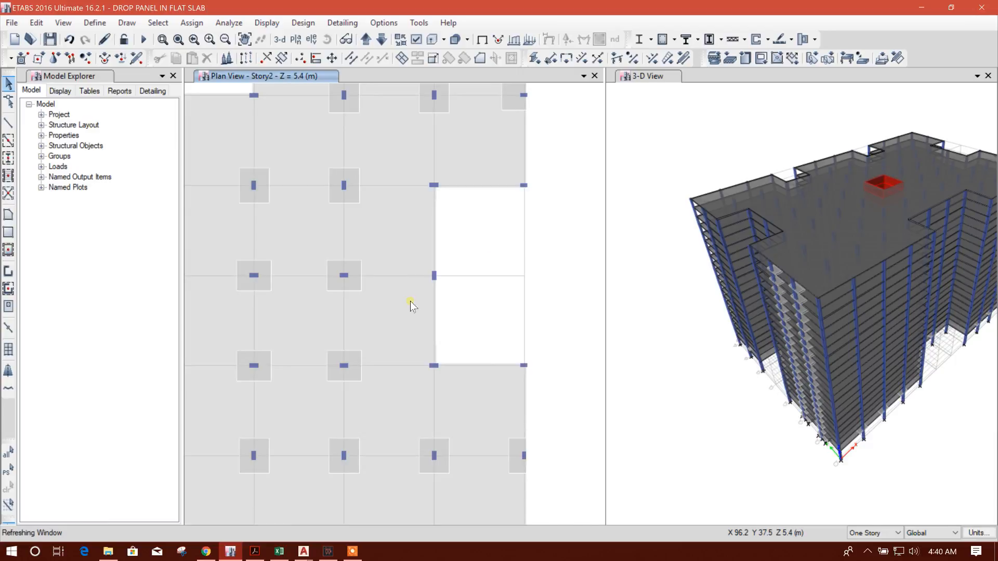
left_click(438, 436)
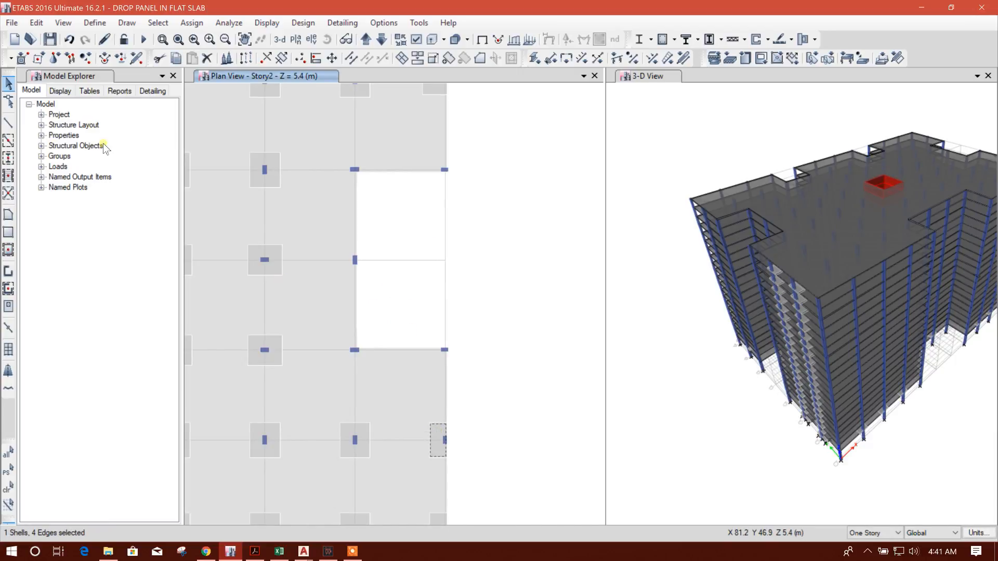
left_click(245, 58)
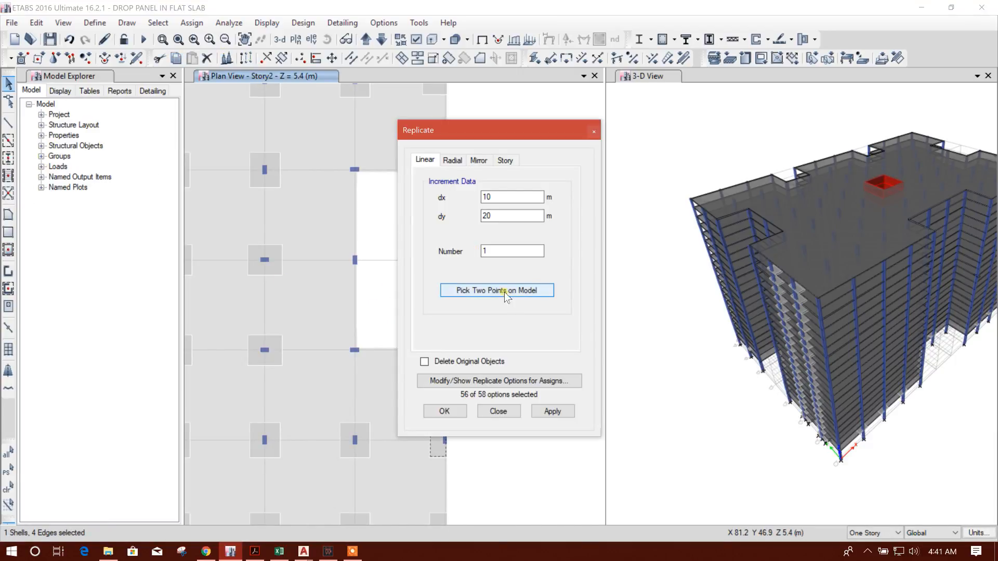
left_click(498, 292)
left_click_drag(463, 133, 640, 154)
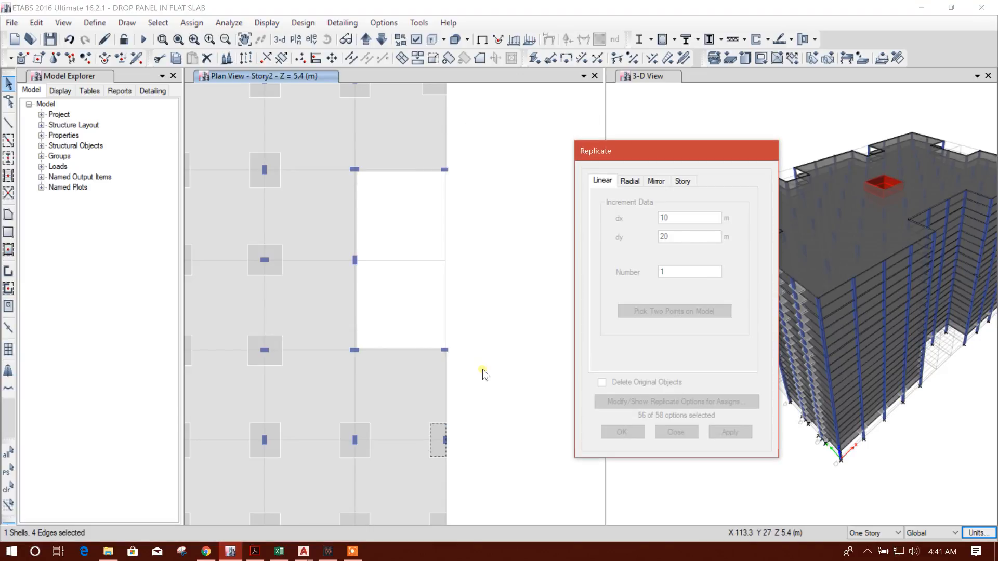
left_click(444, 439)
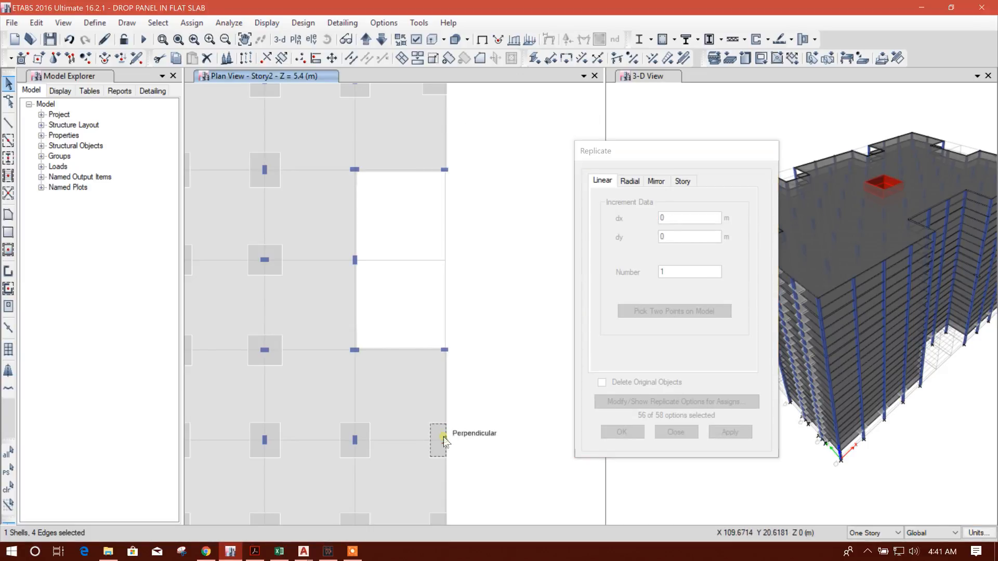
left_click(355, 260)
left_click(728, 432)
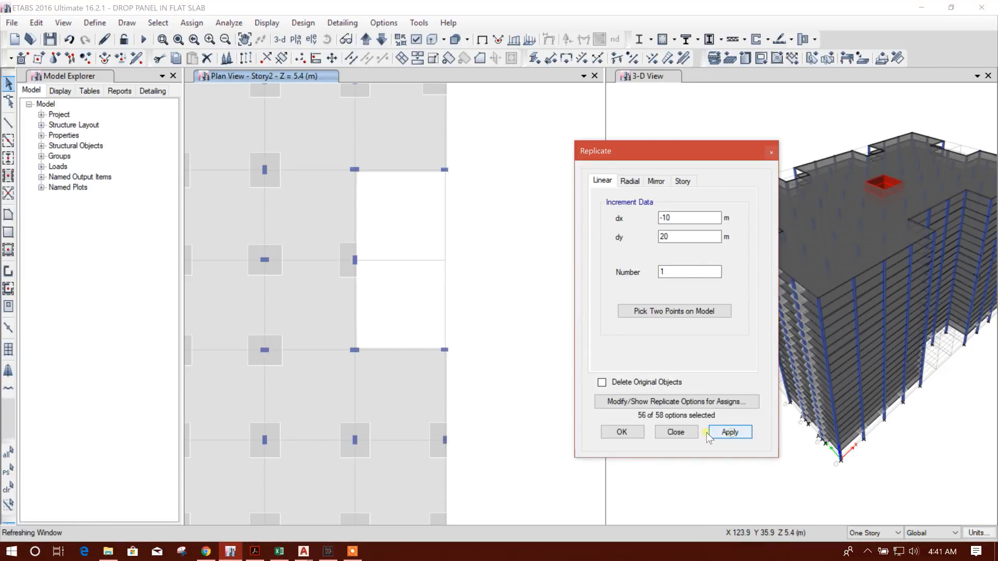
left_click(674, 431)
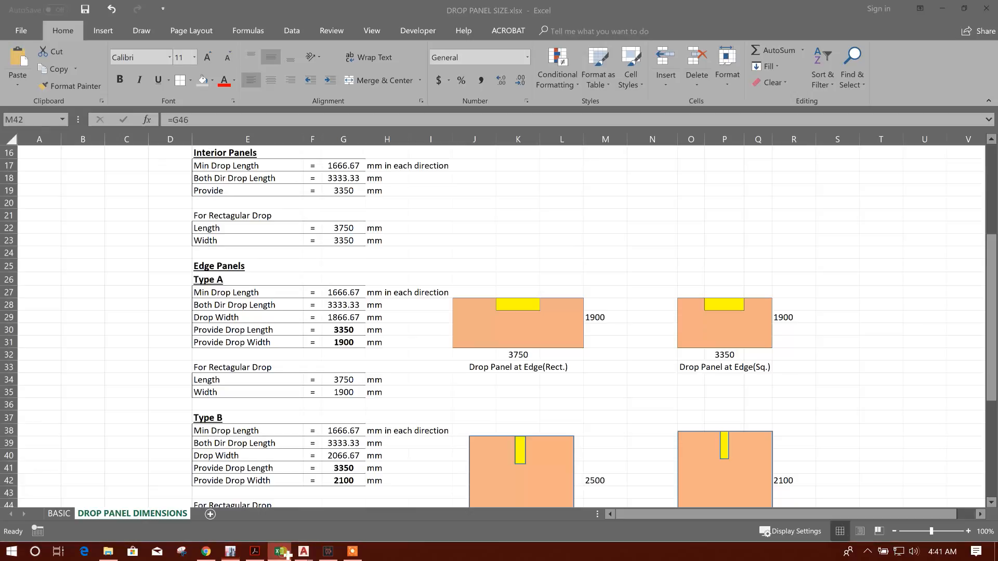
Switch to the Excel drop panel sheet and review the column size length and width inputs.
left_click(279, 552)
scroll(344, 286, "up", 1)
scroll(344, 286, "up", 4)
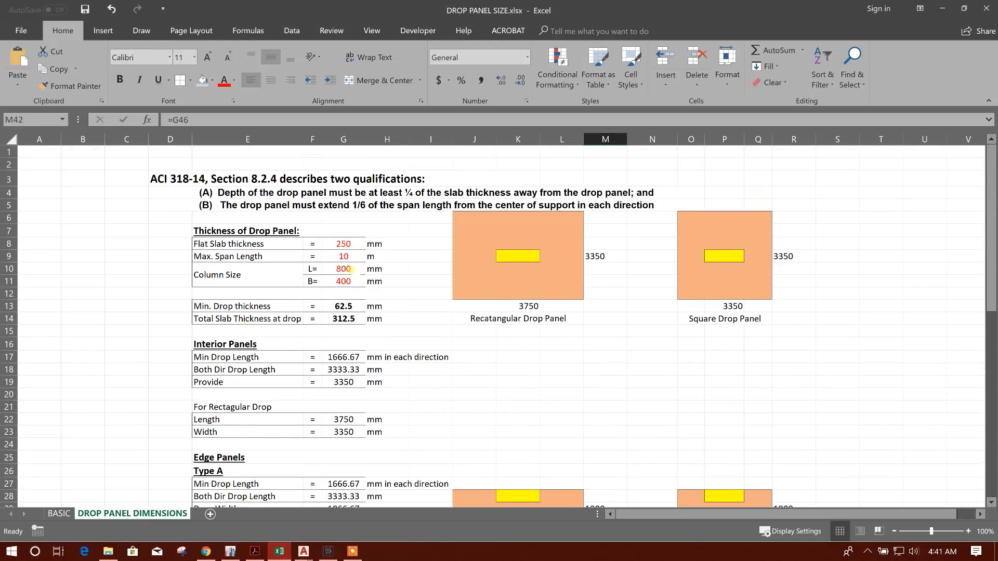
left_click(354, 279)
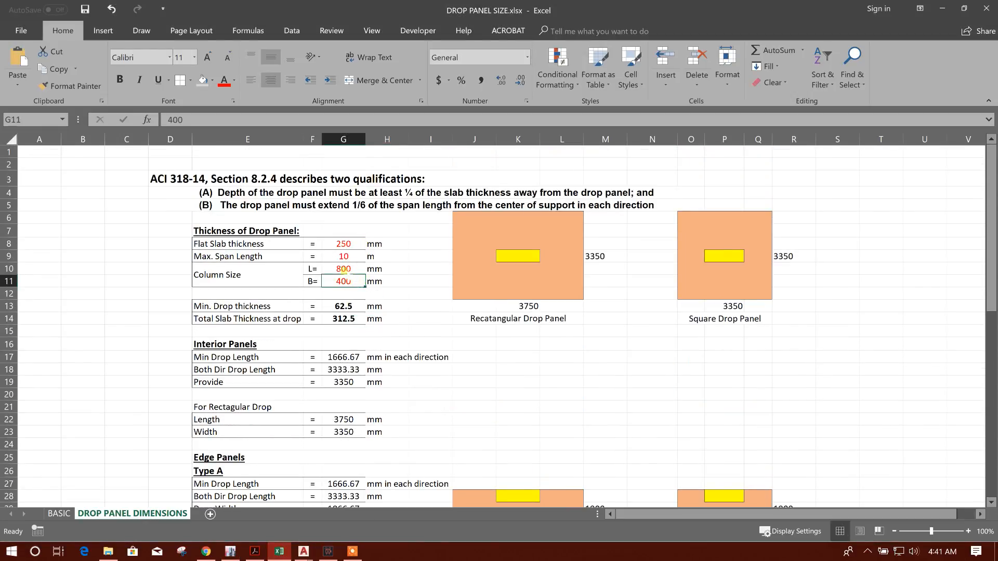
left_click(344, 270)
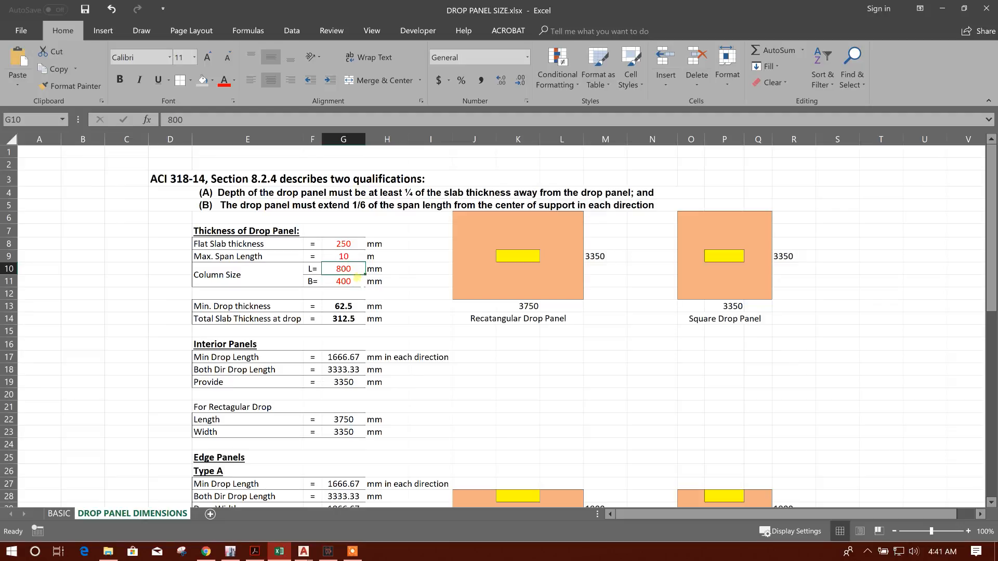
left_click(355, 280)
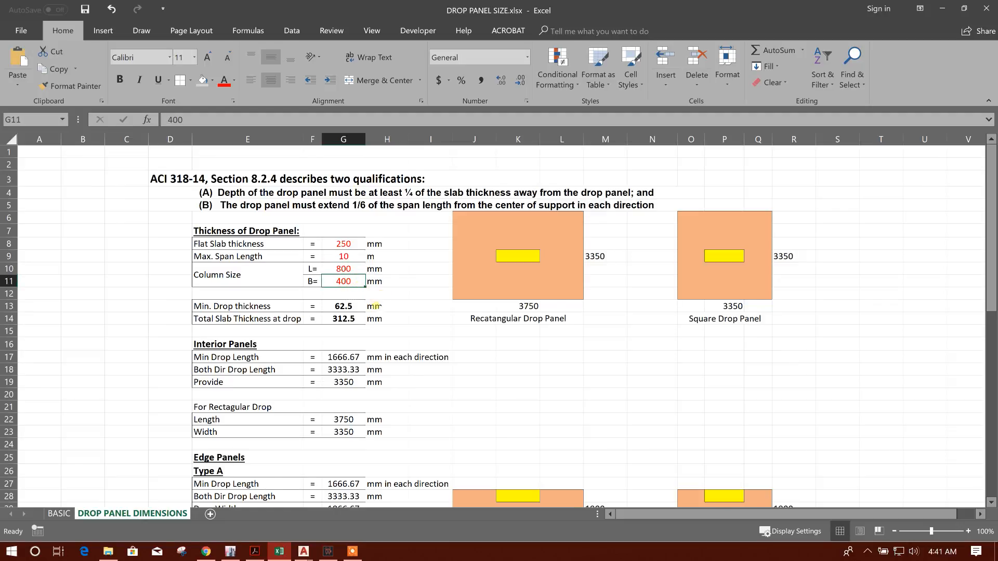
Check the corner panel drop length and width for both the rectangular and the square drop.
scroll(374, 306, "down", 3)
scroll(372, 219, "down", 11)
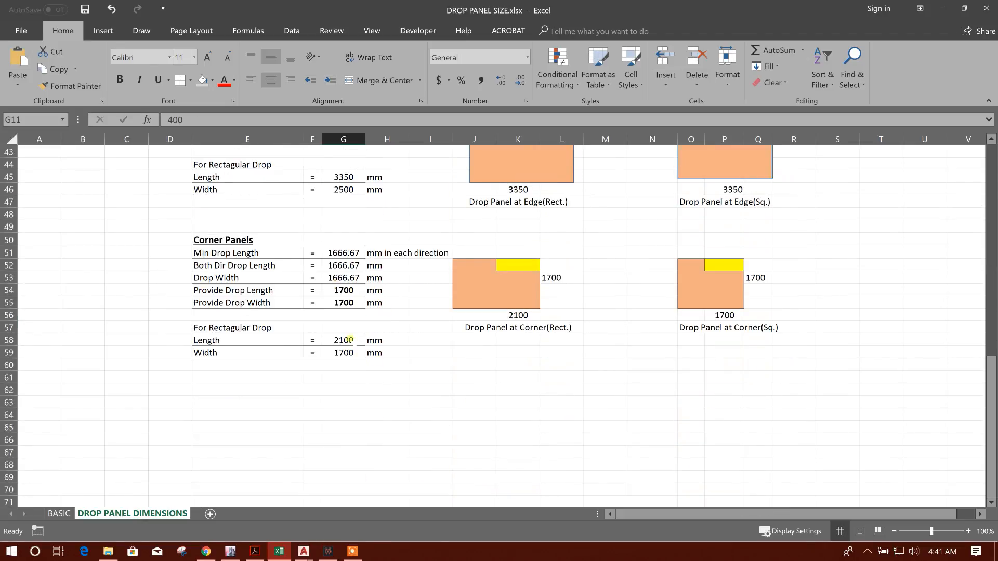
left_click(350, 340)
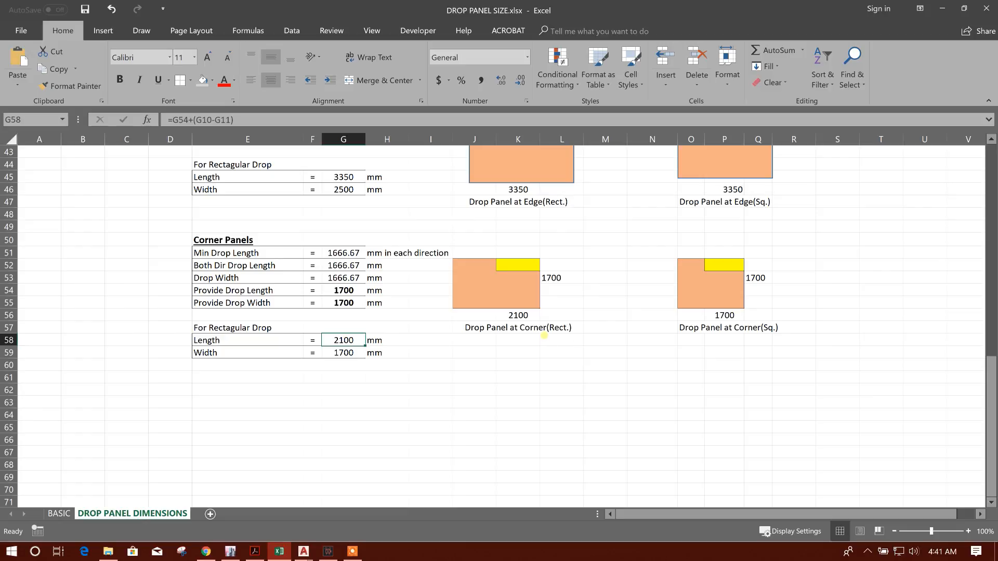
left_click(535, 316)
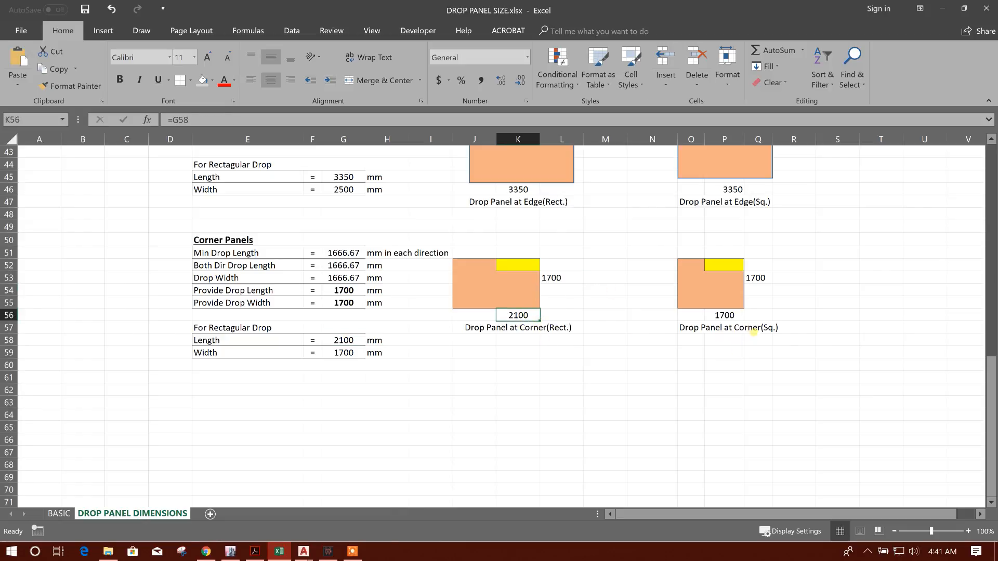
left_click(754, 333)
left_click(760, 278)
left_click(729, 315)
left_click(756, 281)
left_click(794, 315)
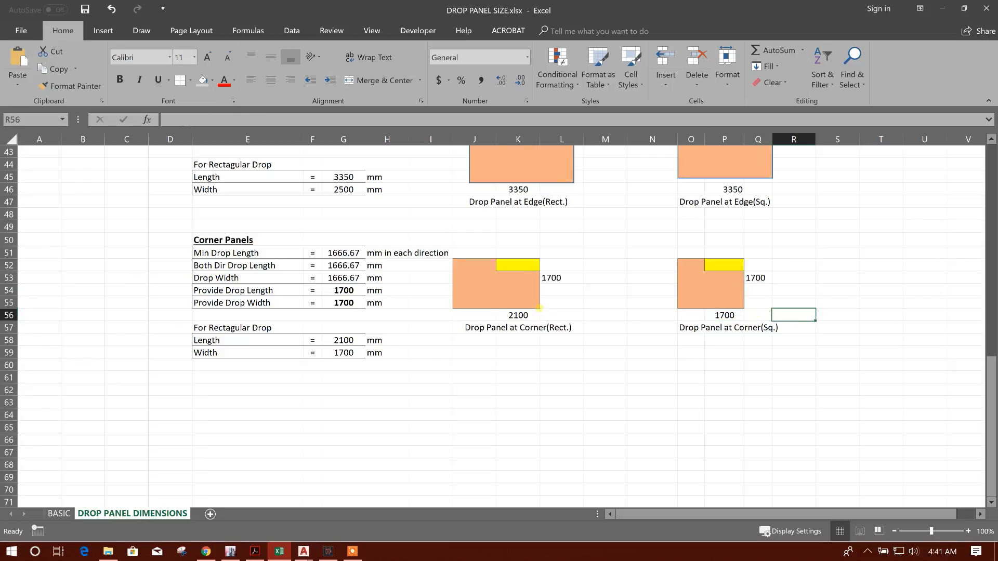
left_click(539, 312)
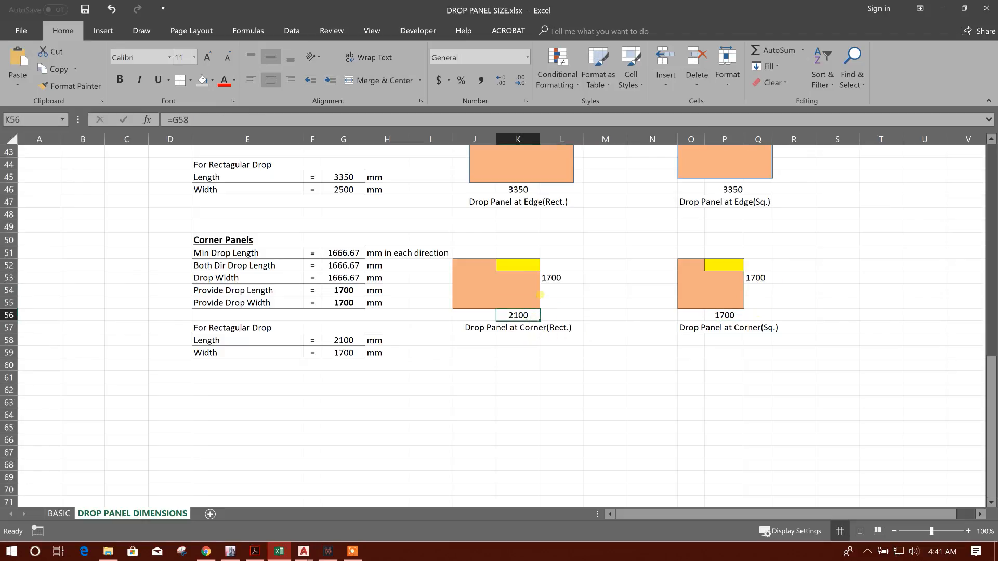
left_click(567, 283)
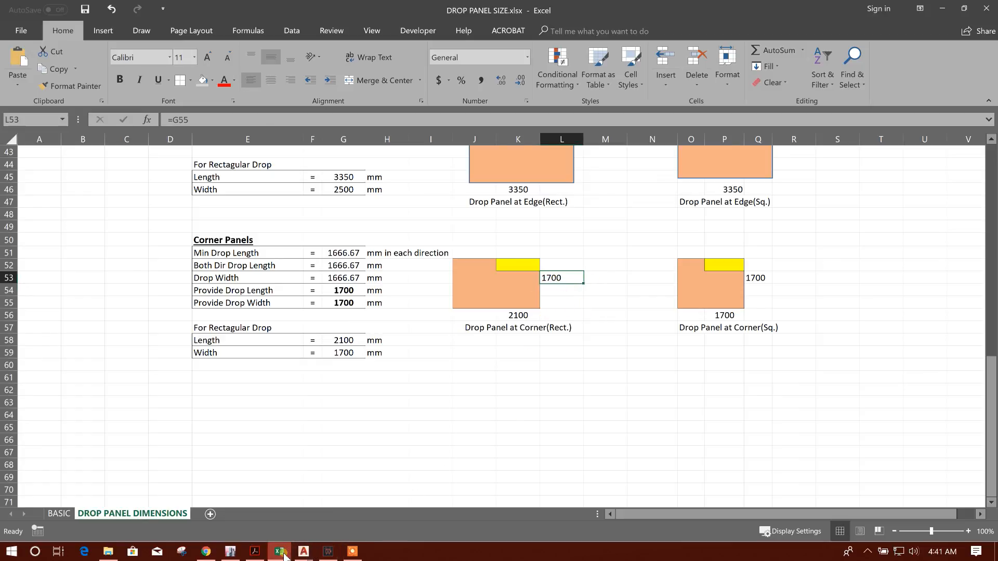
Back in ETABS, start rectangular area drawing with property DROP400, setting X dimension to 1700 mm and Y dimension to 2100 mm per the Excel sheet.
left_click(232, 552)
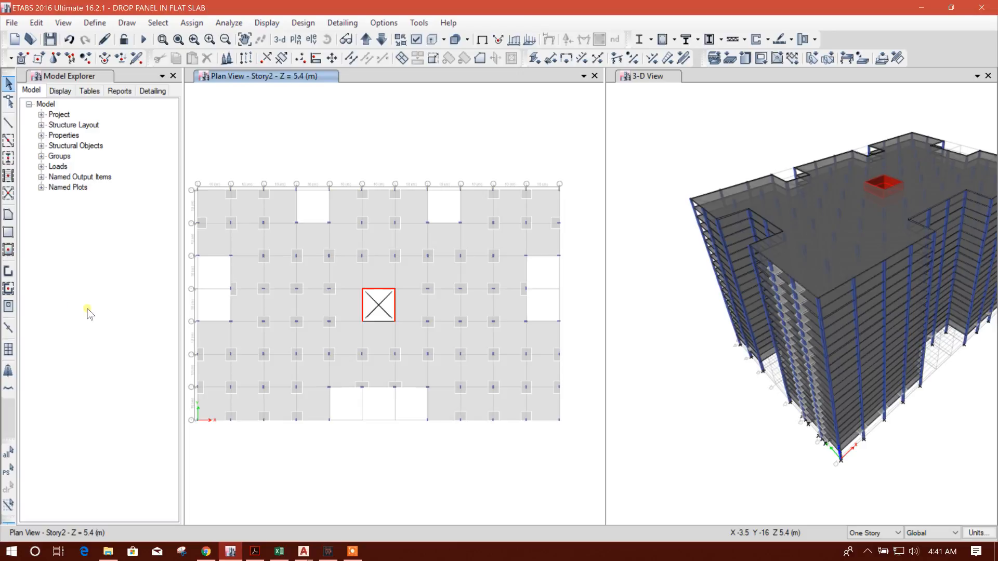
left_click(8, 234)
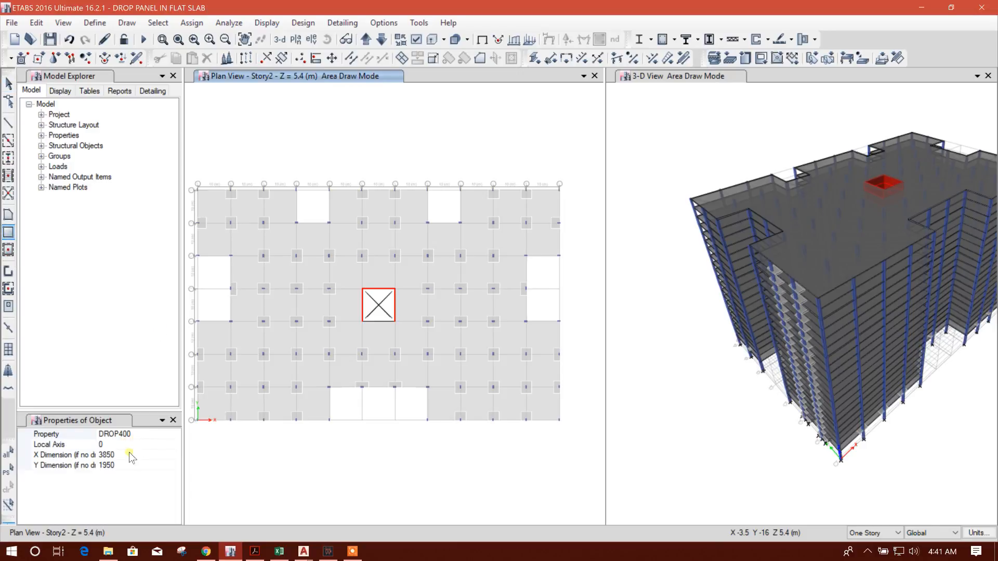
left_click(123, 455)
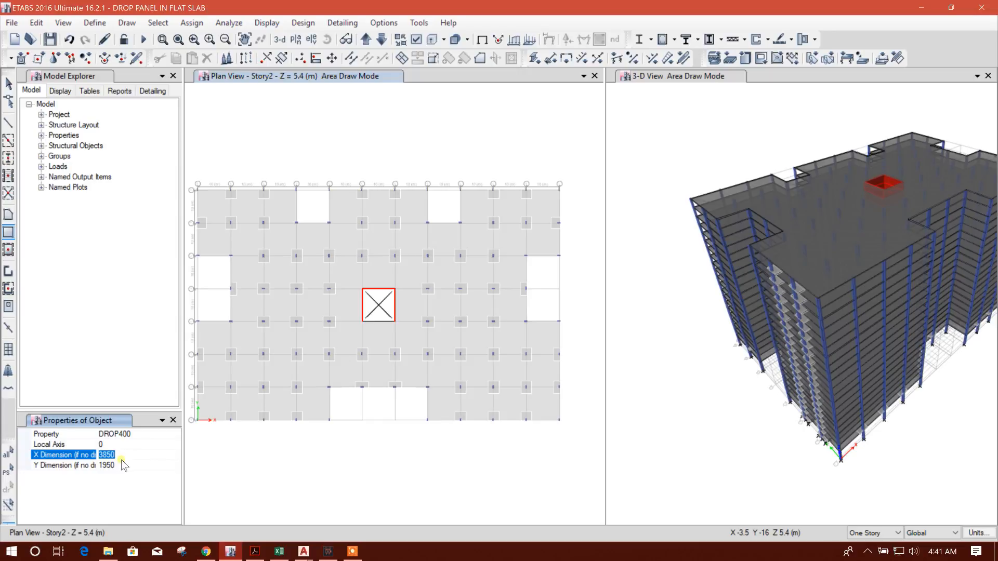
left_click(99, 466)
type("270")
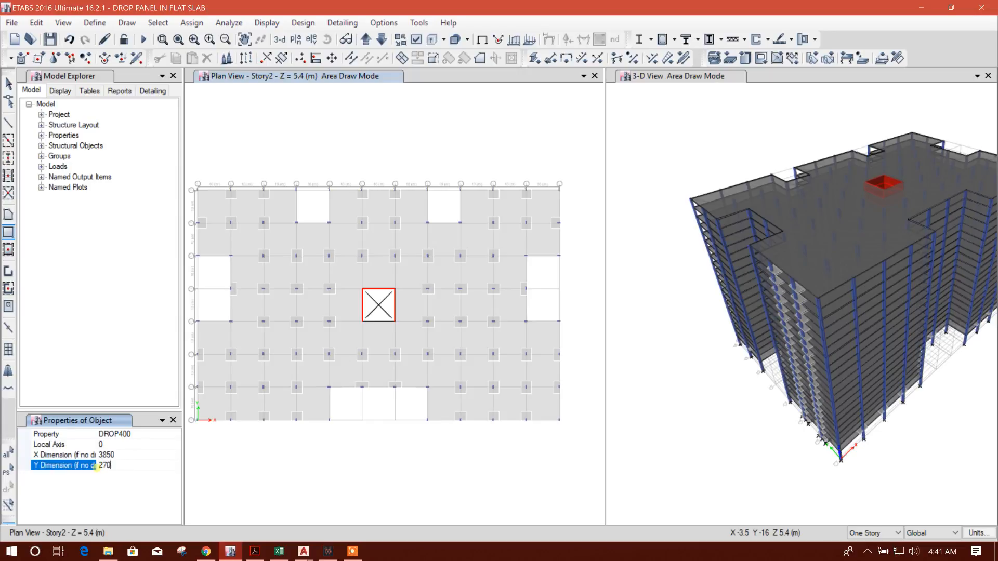
left_click(113, 456)
left_click_drag(114, 456, 78, 457)
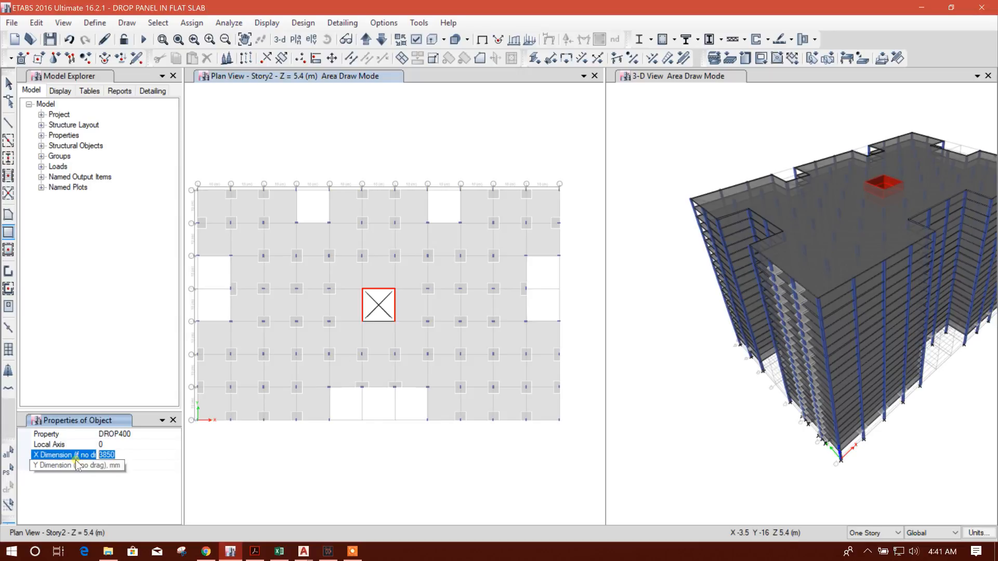
left_click(277, 554)
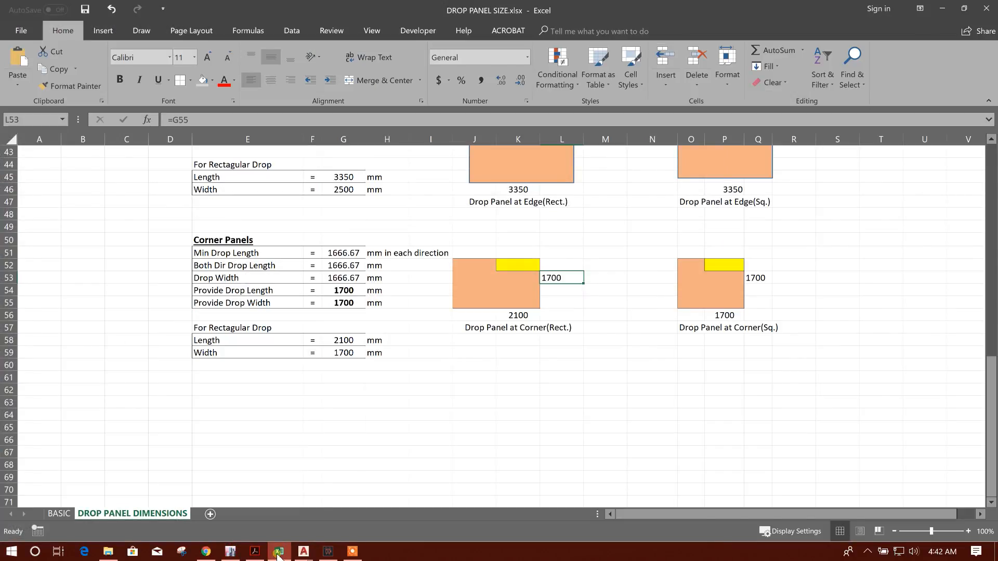
left_click(278, 553)
left_click(120, 465)
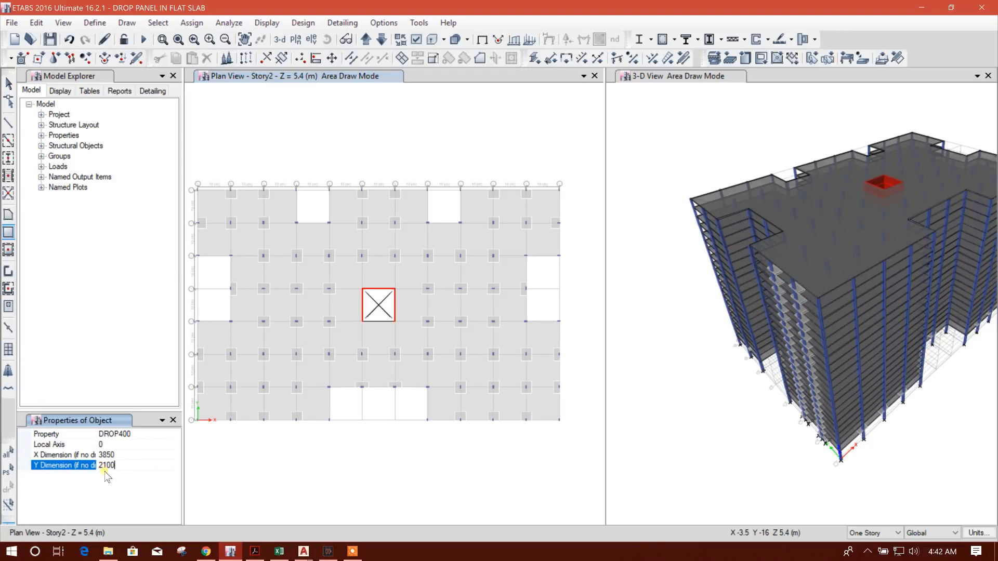
left_click(112, 455)
Place 1700 x 2100 mm DROP400 panels at corner columns E 1, H 1, L 1 and A 1.
scroll(326, 436, "up", 3)
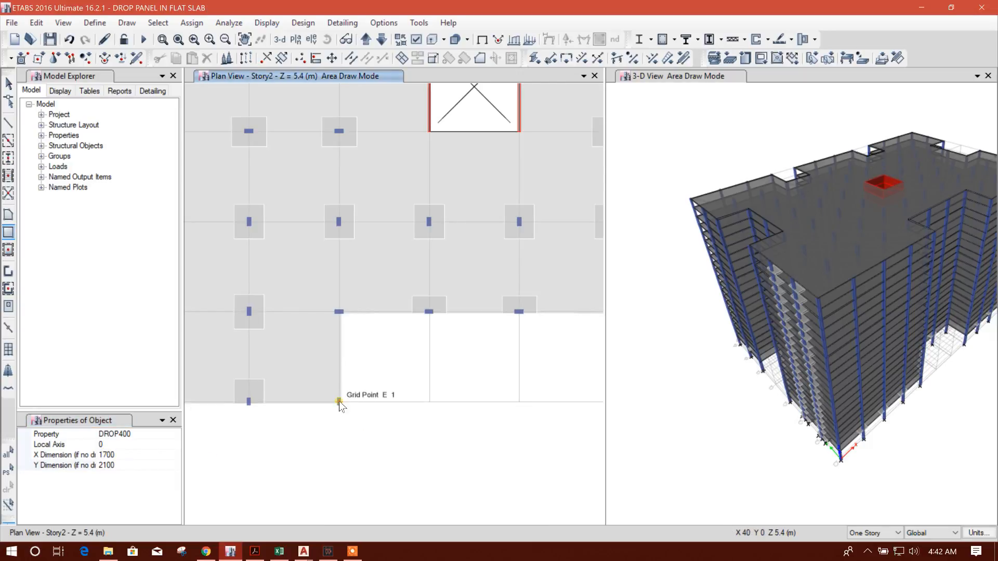
middle_click_drag(502, 420, 351, 425)
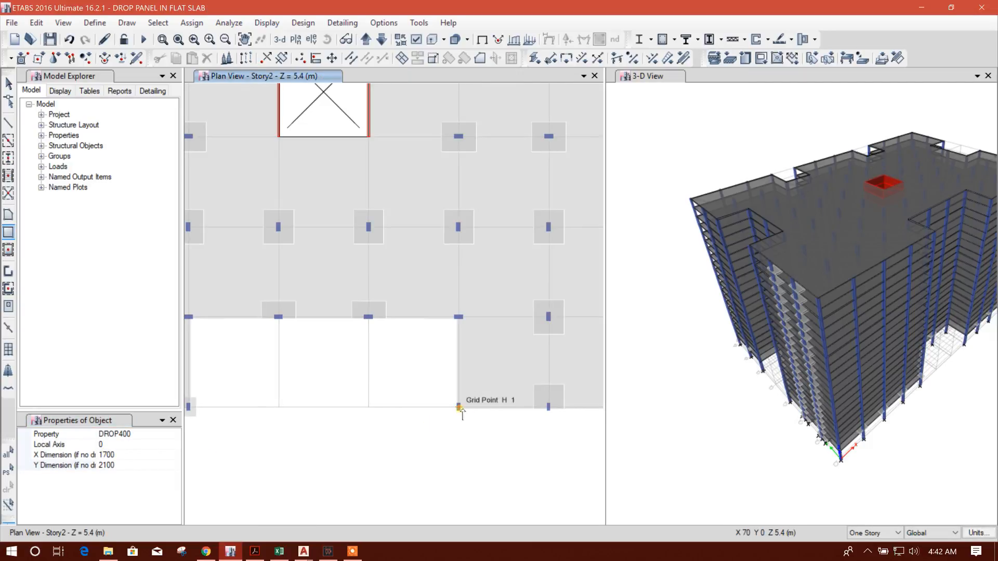
scroll(454, 416, "down", 3)
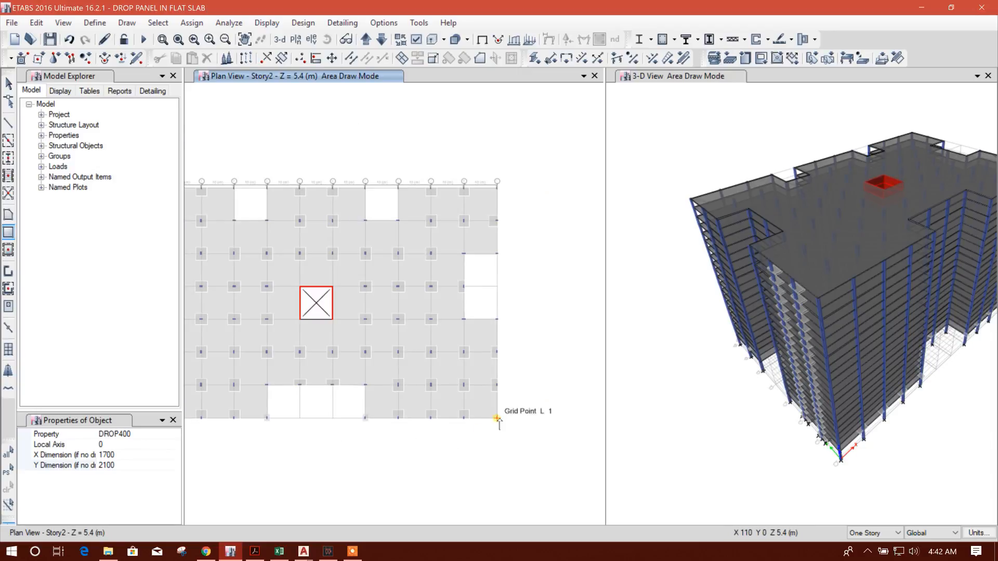
middle_click_drag(322, 431, 452, 423)
scroll(249, 429, "up", 3)
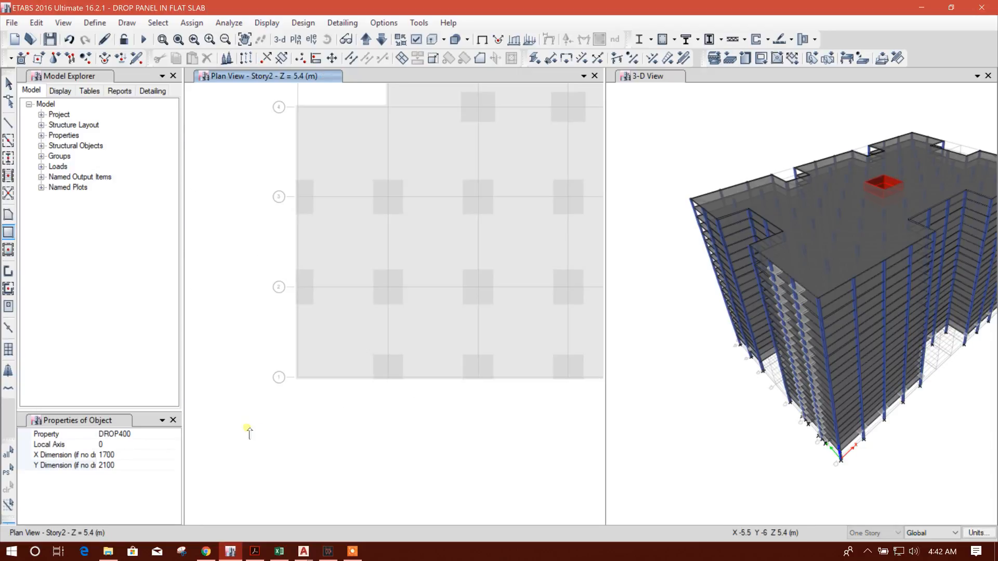
scroll(301, 385, "down", 3)
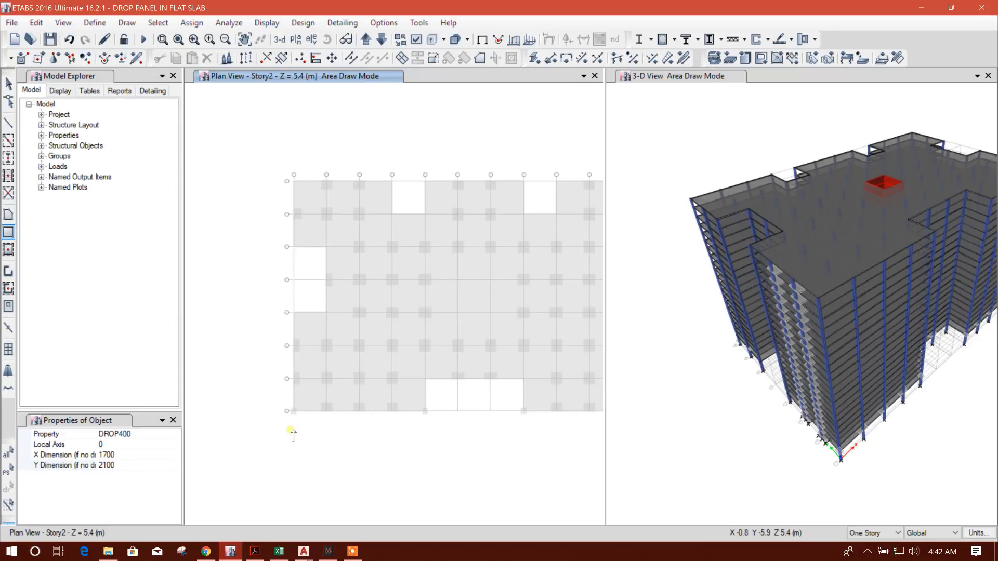
Place the same corner drop panels along grid line 8 at columns A, D, E, H, I and L, and finish drawing.
scroll(309, 315, "up", 3)
middle_click_drag(313, 263, 268, 389)
middle_click_drag(285, 311, 266, 385)
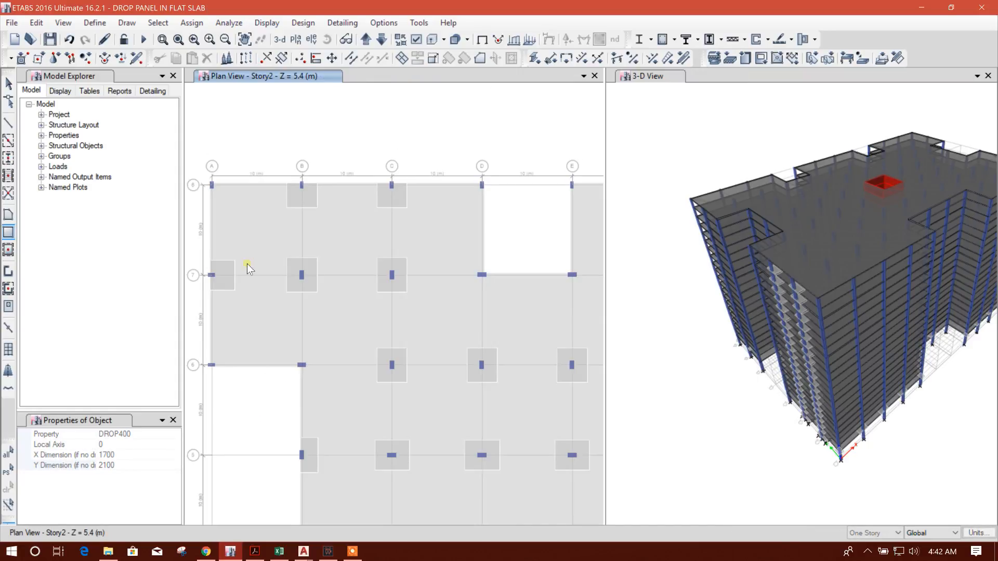
middle_click_drag(465, 241, 419, 263)
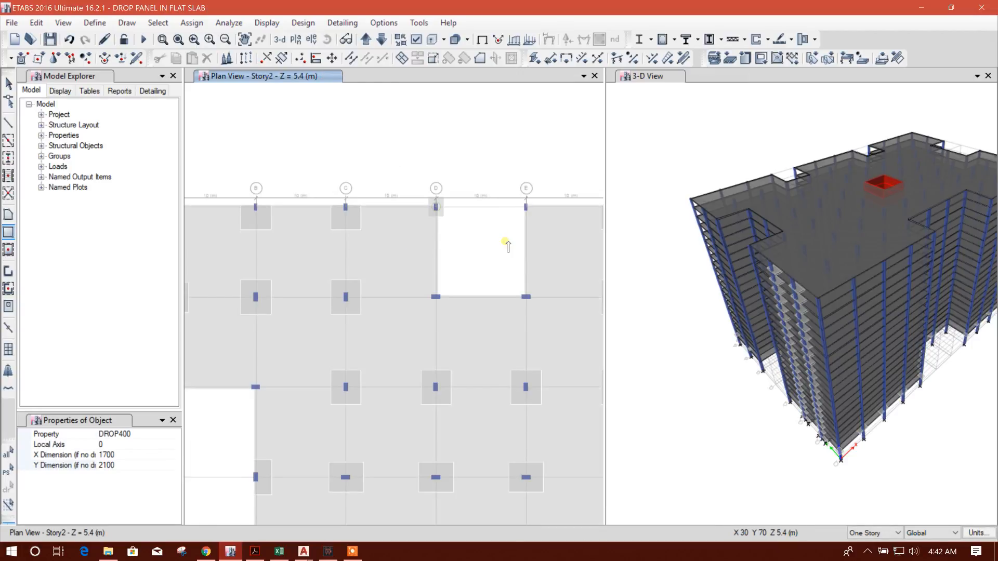
middle_click_drag(509, 183, 351, 201)
left_click(368, 227)
middle_click_drag(502, 289, 311, 304)
left_click(448, 241)
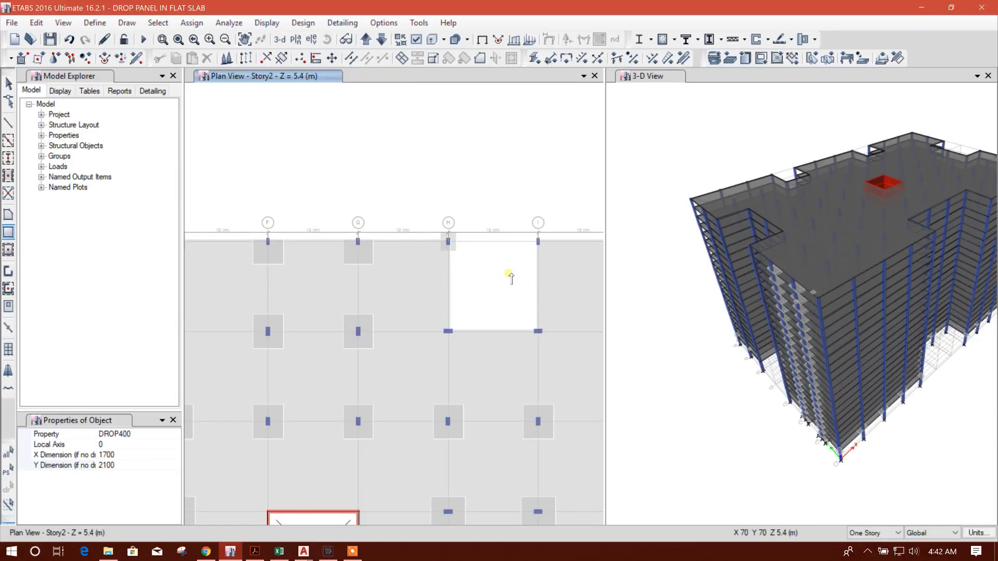
left_click(538, 241)
middle_click_drag(526, 305, 305, 318)
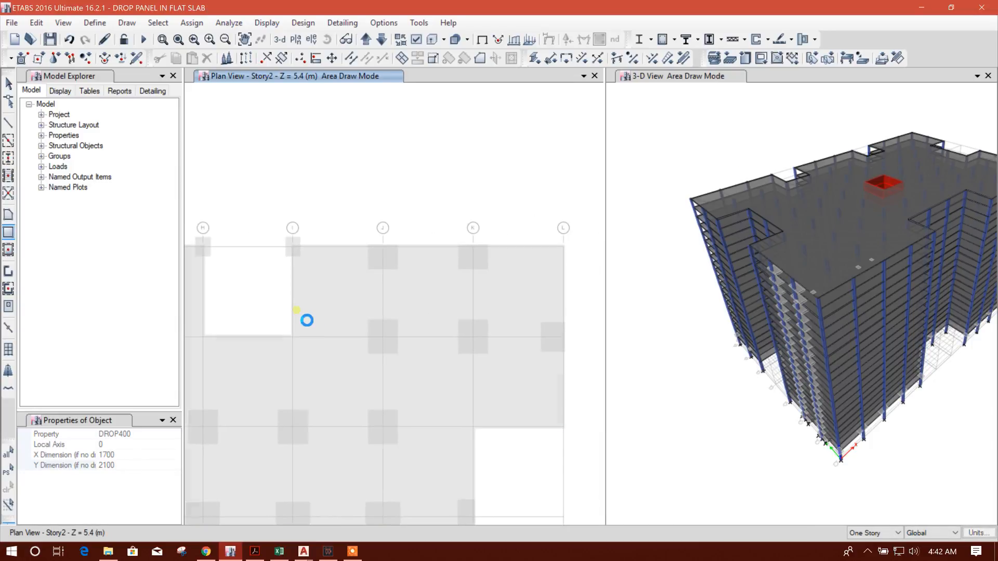
scroll(468, 318, "down", 5)
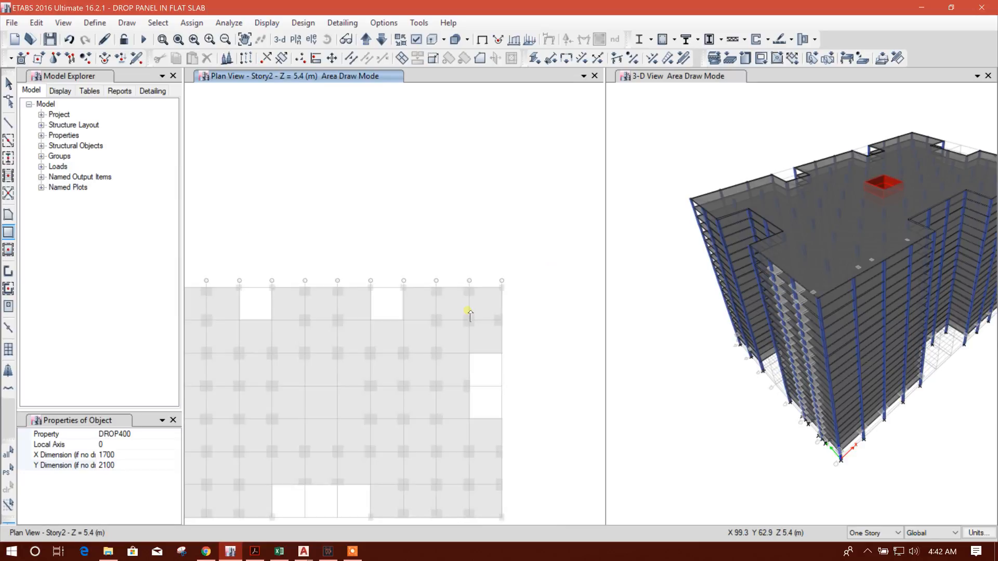
key("Escape")
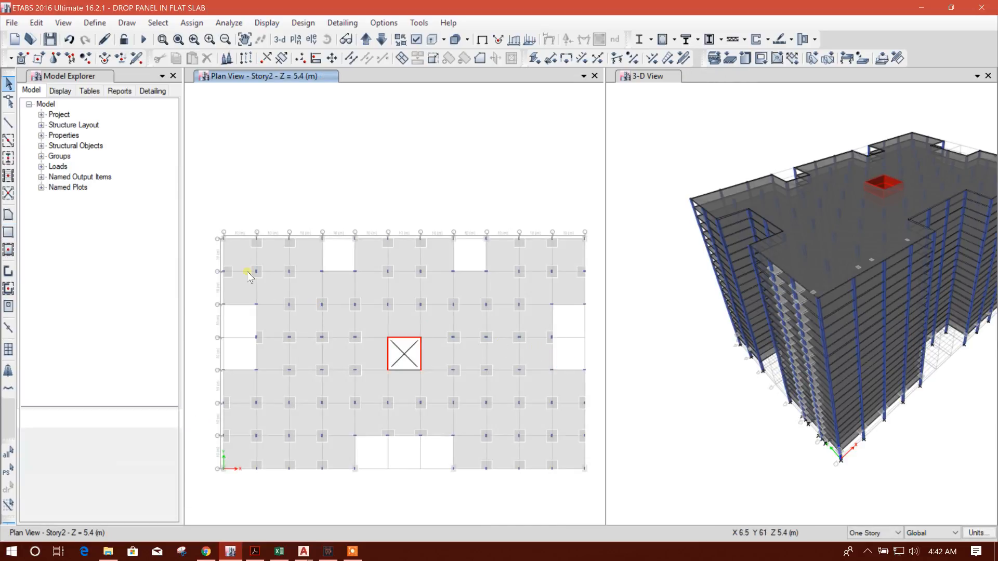
scroll(223, 464, "up", 3)
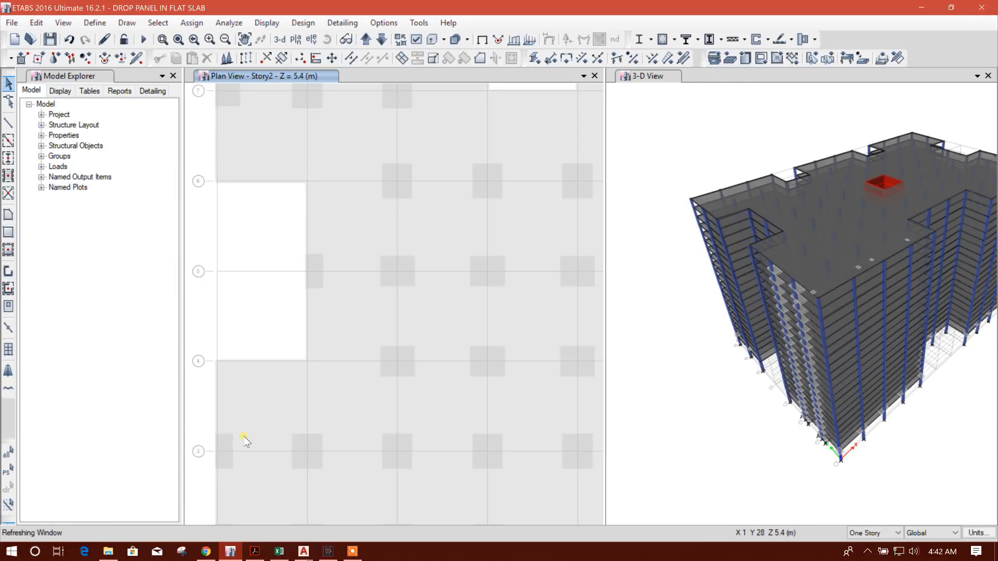
middle_click_drag(505, 451, 343, 440)
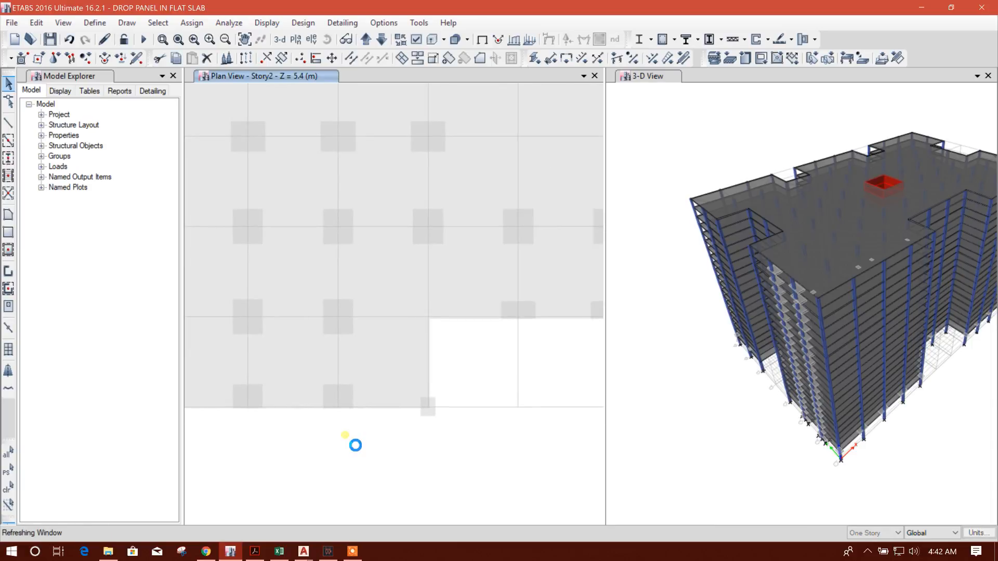
scroll(462, 437, "down", 3)
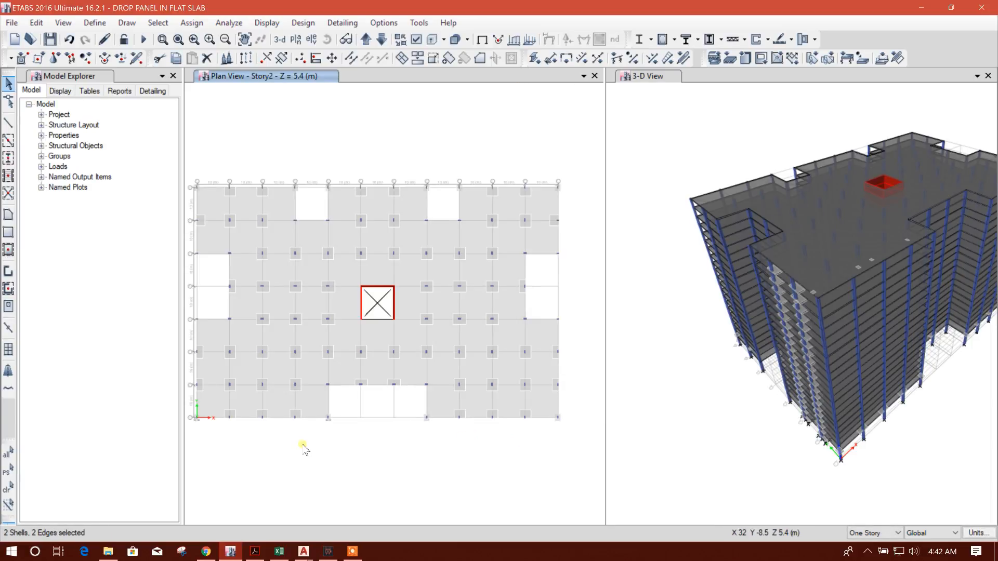
key("Escape")
scroll(198, 432, "up", 3)
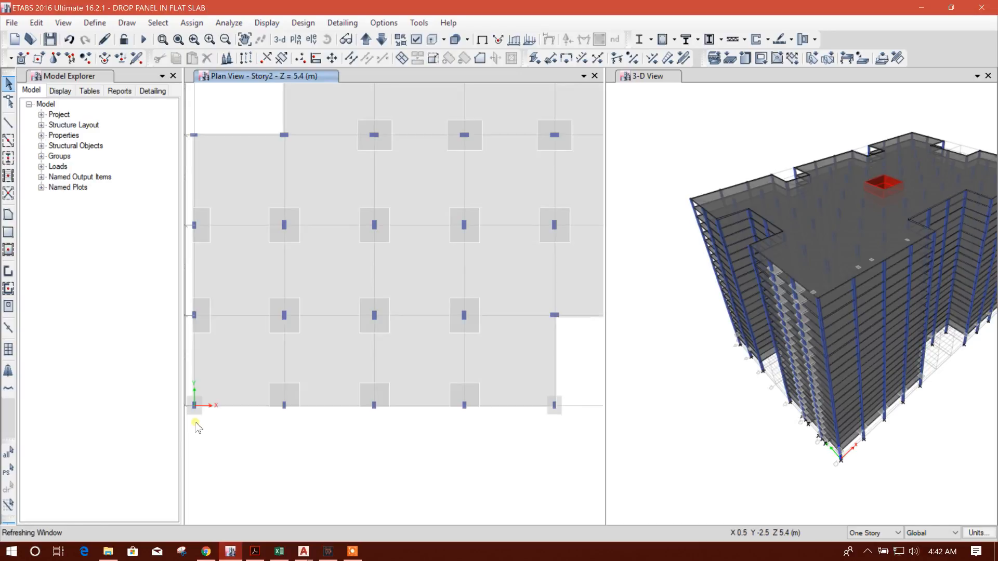
left_click(203, 419)
key("Escape")
Move the drop panels at A 1 and H 1 inward to the slab corner by Delta X 0.65 m and Delta Y 0.85 m.
scroll(191, 419, "up", 3)
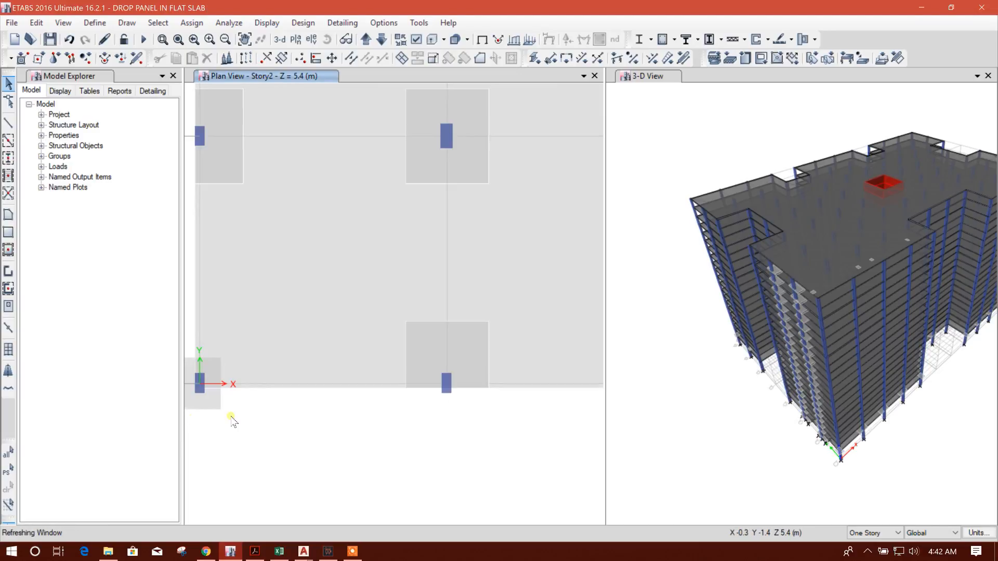
middle_click_drag(191, 419, 245, 418)
left_click(251, 407)
scroll(228, 418, "down", 3)
scroll(312, 437, "down", 2)
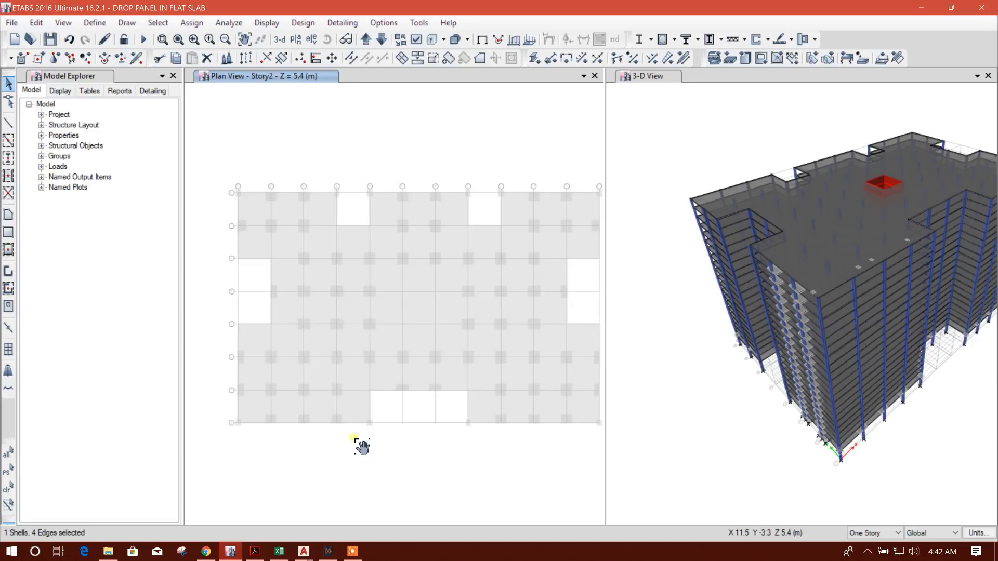
scroll(408, 439, "up", 6)
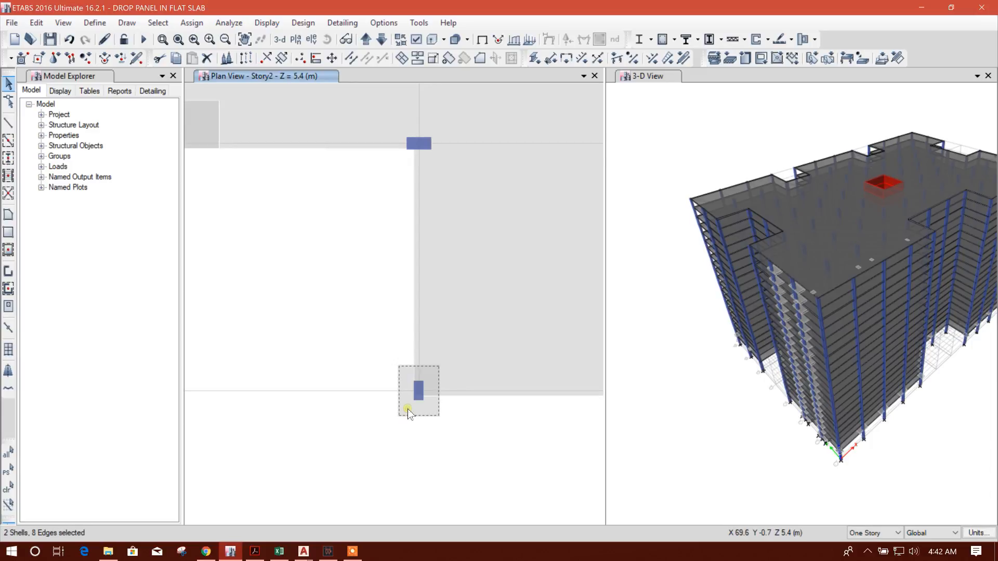
left_click(347, 59)
left_click(722, 276)
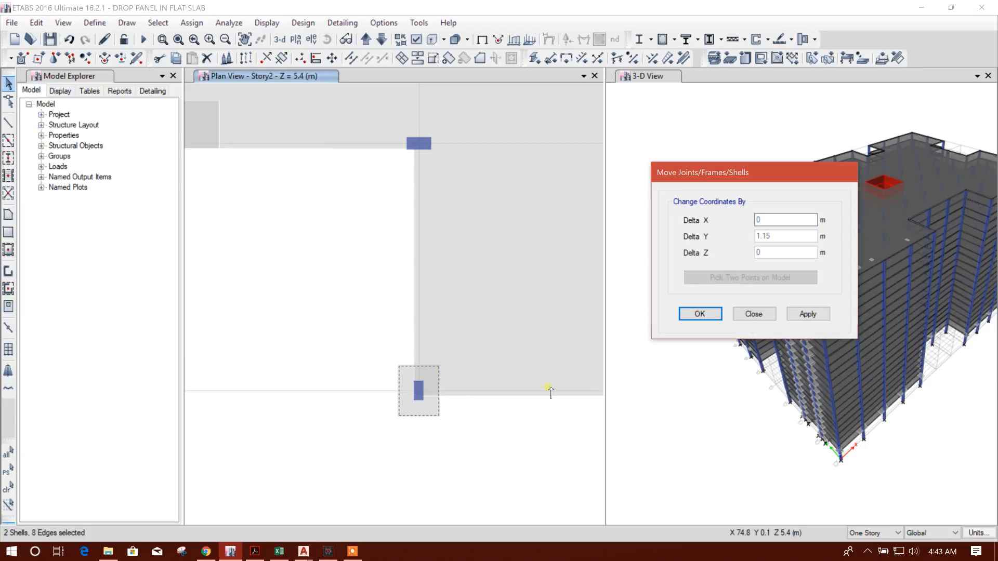
left_click(398, 416)
scroll(407, 415, "up", 3)
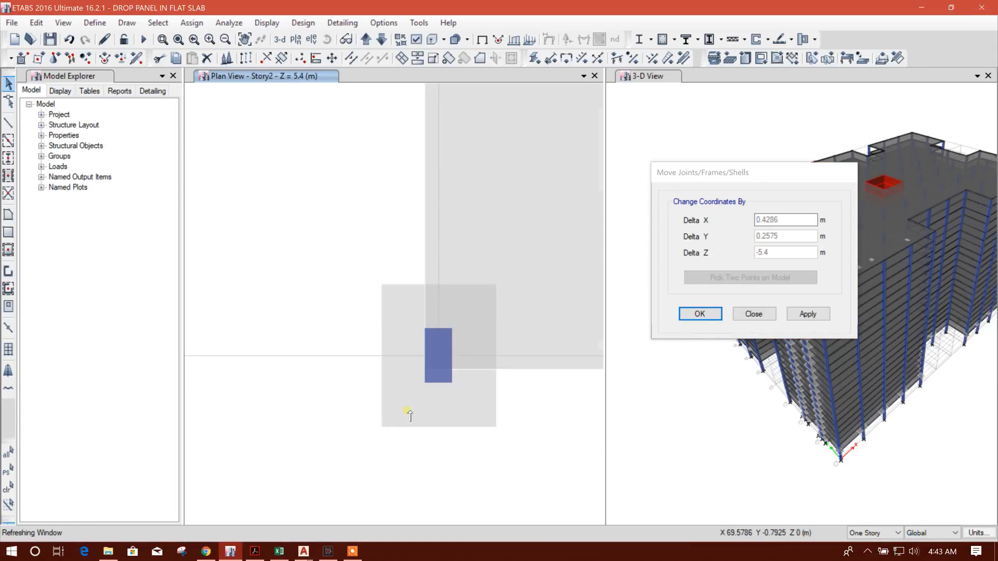
left_click(426, 370)
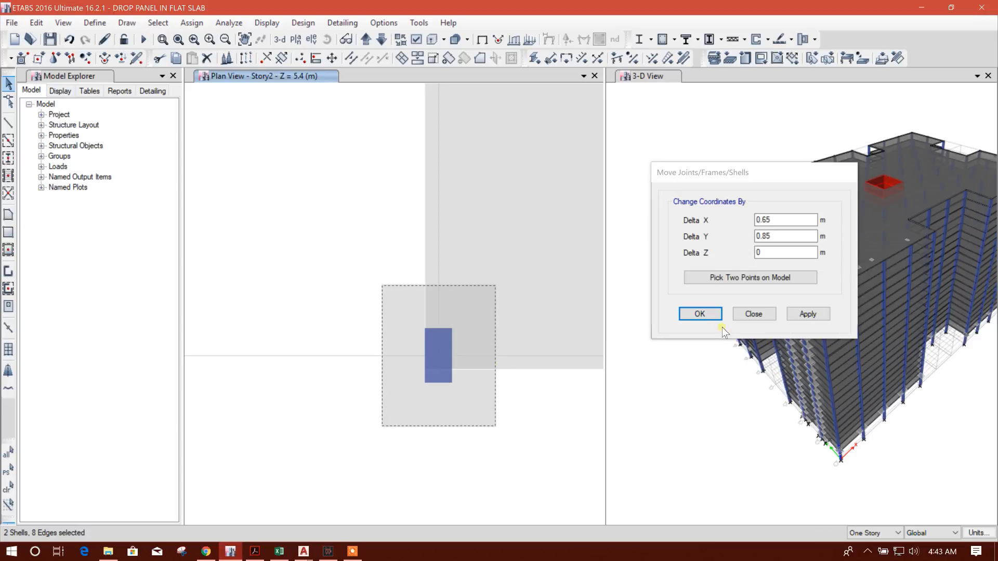
left_click(790, 314)
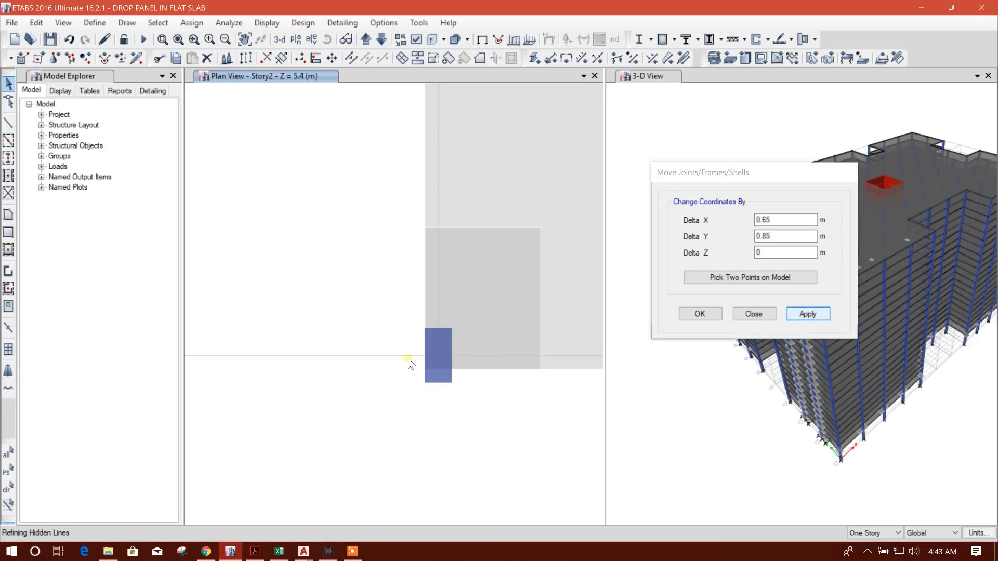
scroll(387, 369, "down", 5)
scroll(396, 370, "up", 5)
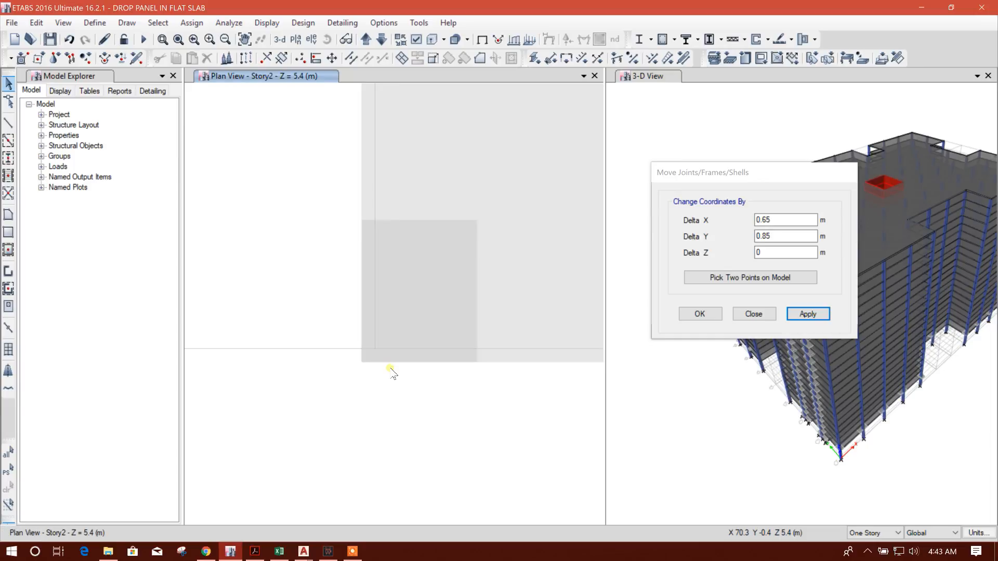
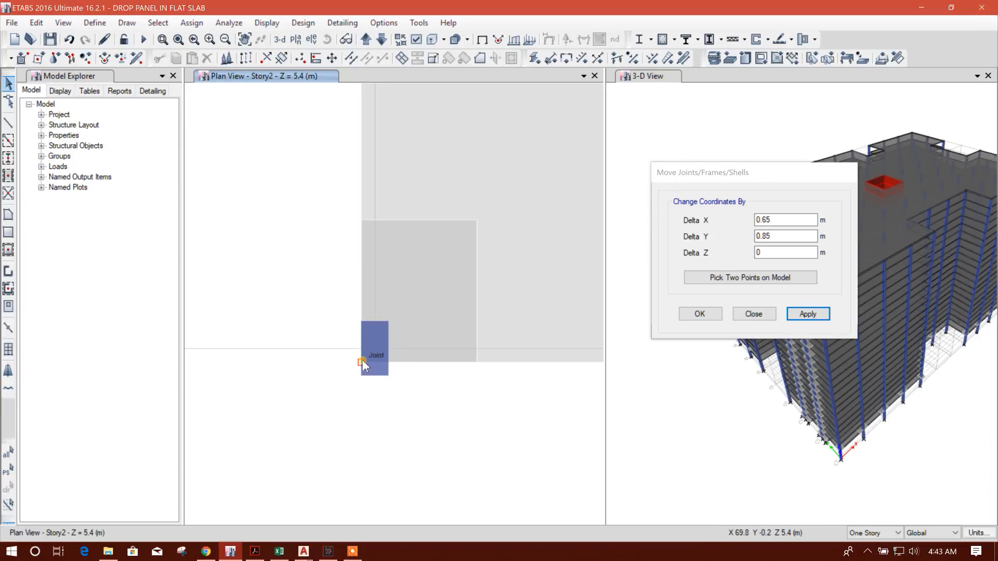
Move the drop panels at L 1 and E 1 inward to the slab corner by Delta X -0.65 m and Delta Y 0.85 m.
scroll(331, 393, "down", 4)
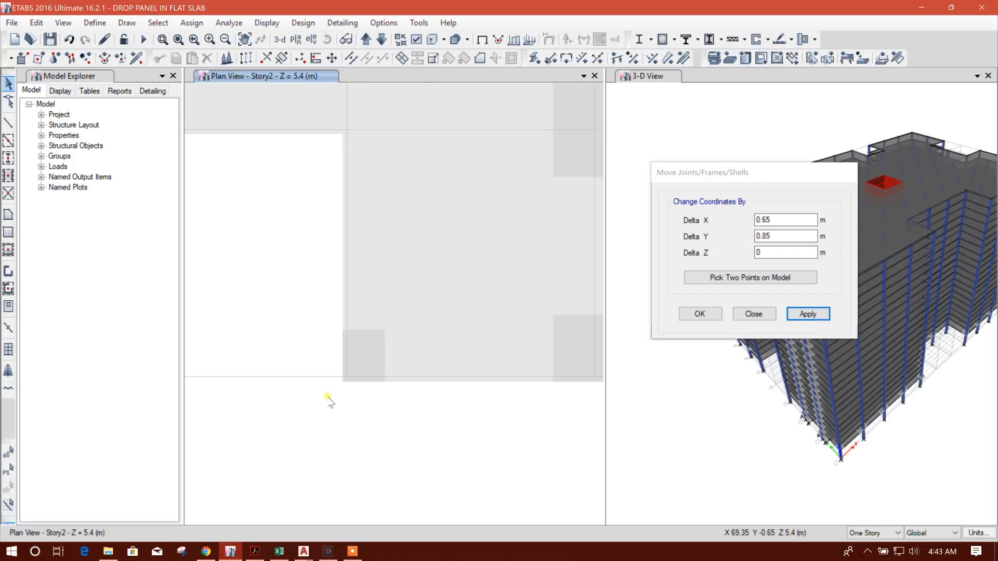
middle_click_drag(522, 417, 264, 409)
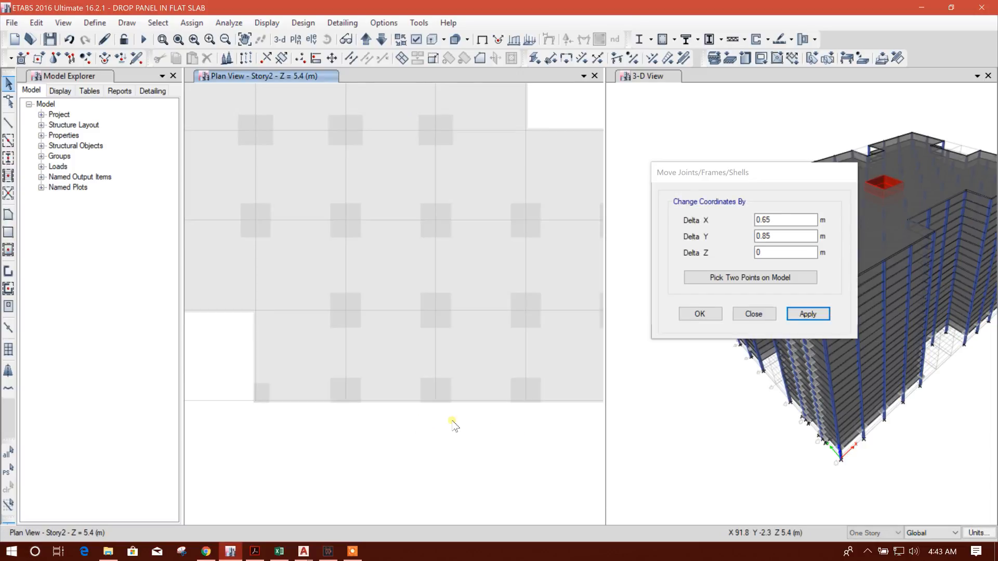
scroll(520, 418, "up", 3)
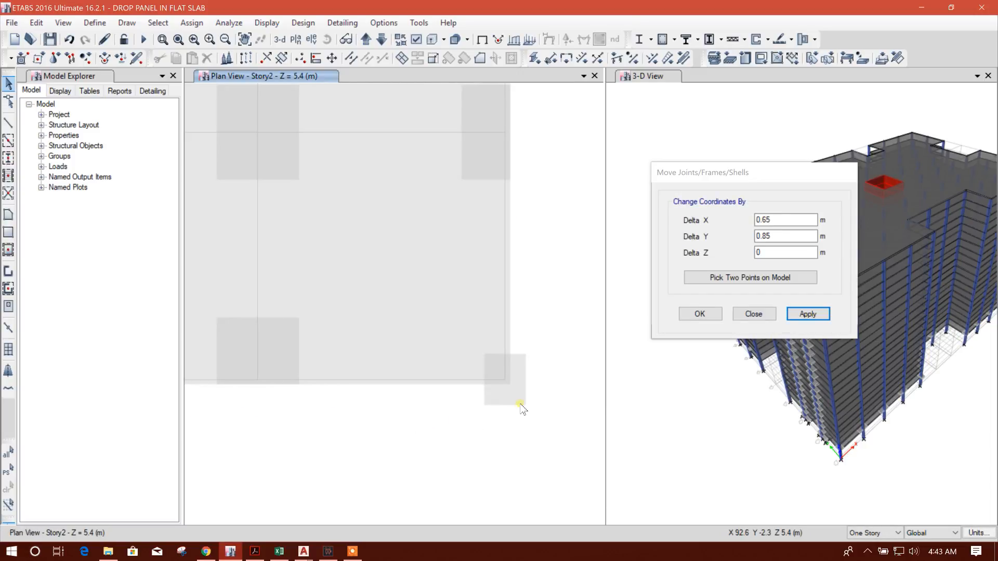
left_click(521, 402)
scroll(541, 404, "down", 3)
middle_click_drag(276, 429, 505, 425)
middle_click_drag(266, 407, 540, 406)
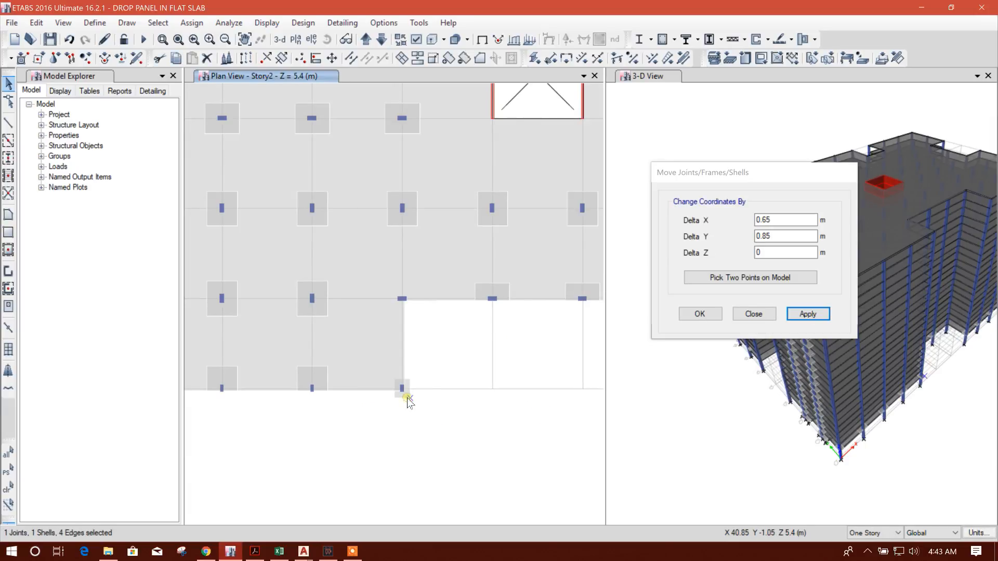
scroll(407, 398, "up", 2)
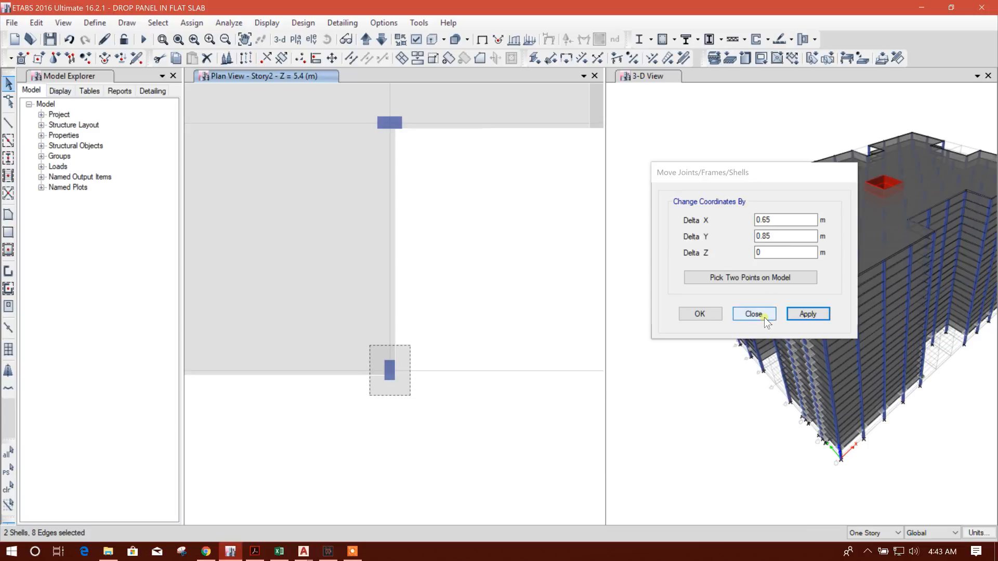
left_click(759, 282)
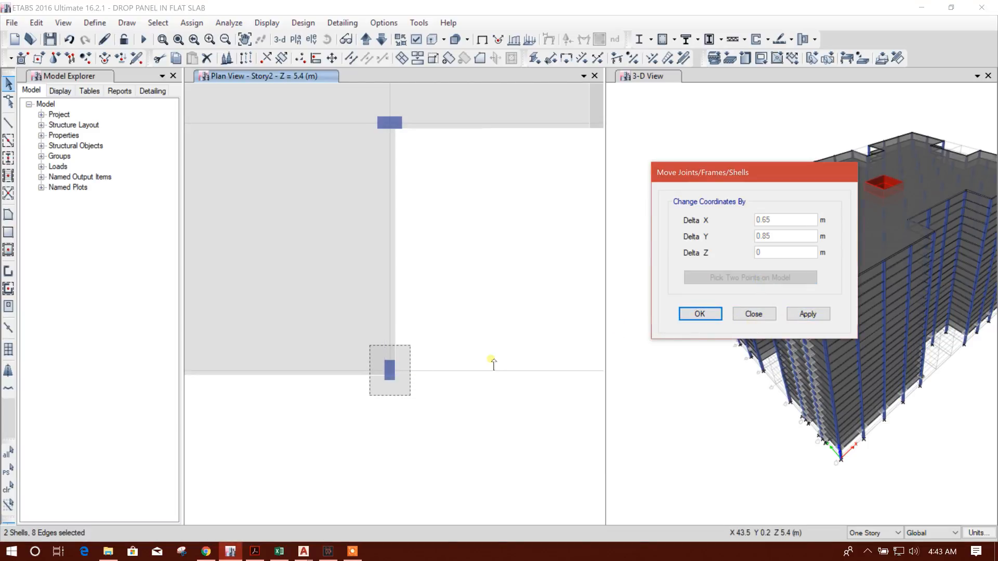
scroll(394, 406, "up", 2)
left_click(442, 382)
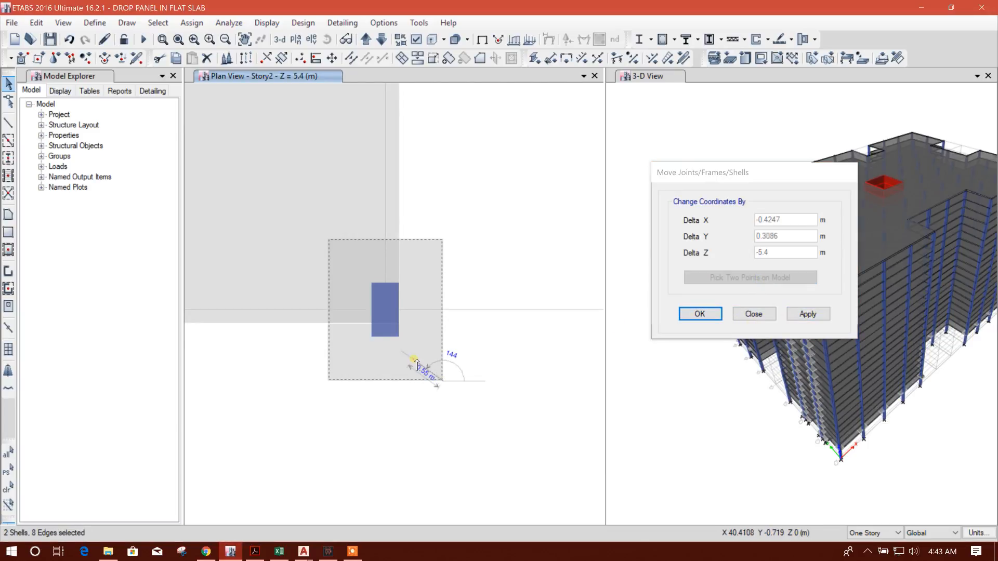
left_click(397, 324)
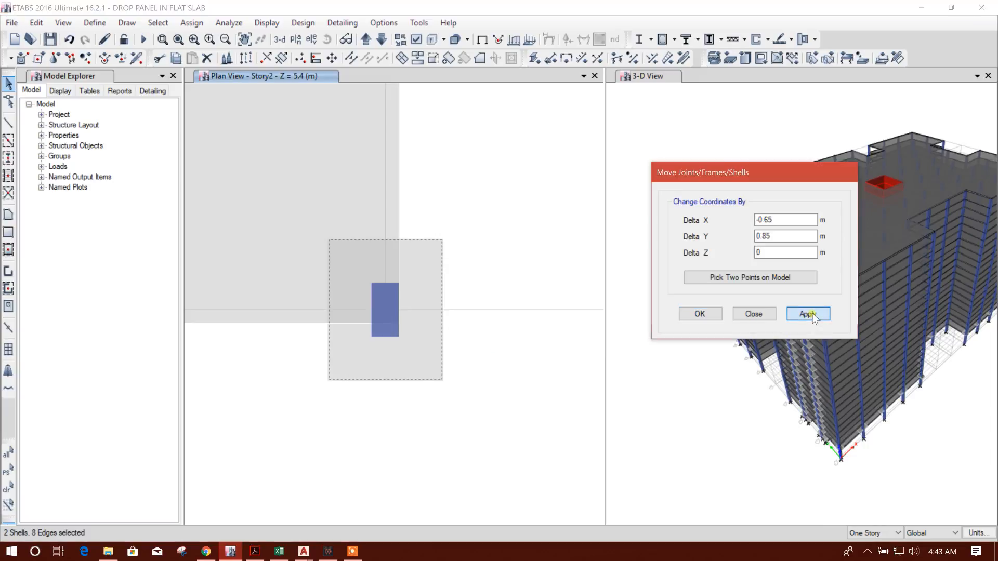
left_click(811, 314)
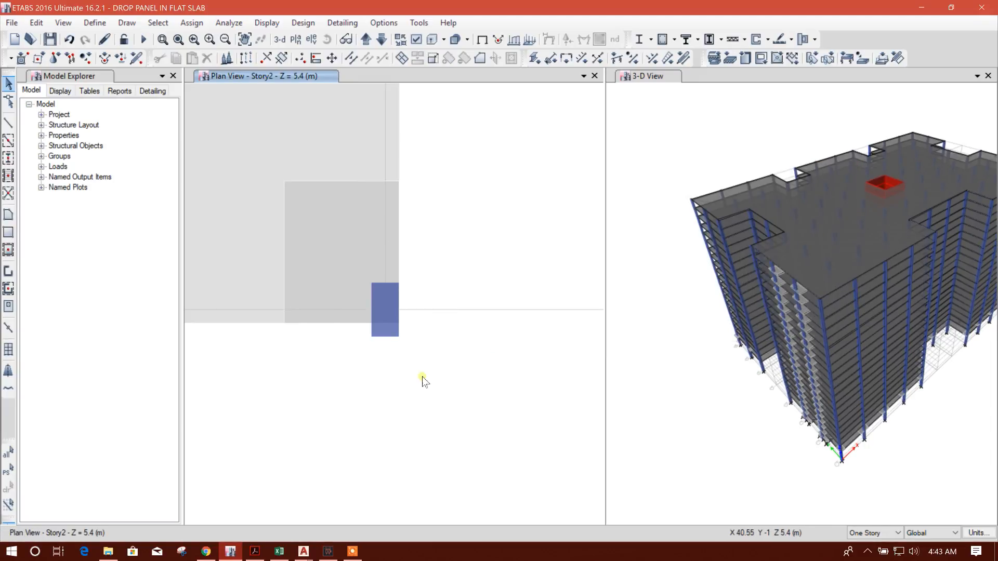
scroll(421, 377, "down", 5)
middle_click_drag(486, 394, 444, 384)
middle_click_drag(548, 386, 467, 385)
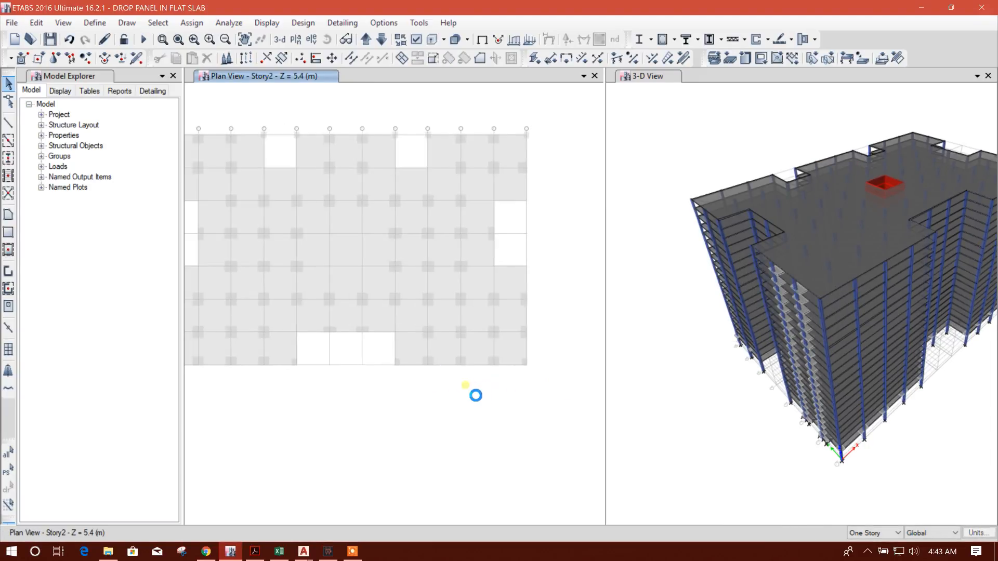
middle_click_drag(380, 378, 403, 378)
scroll(229, 339, "up", 3)
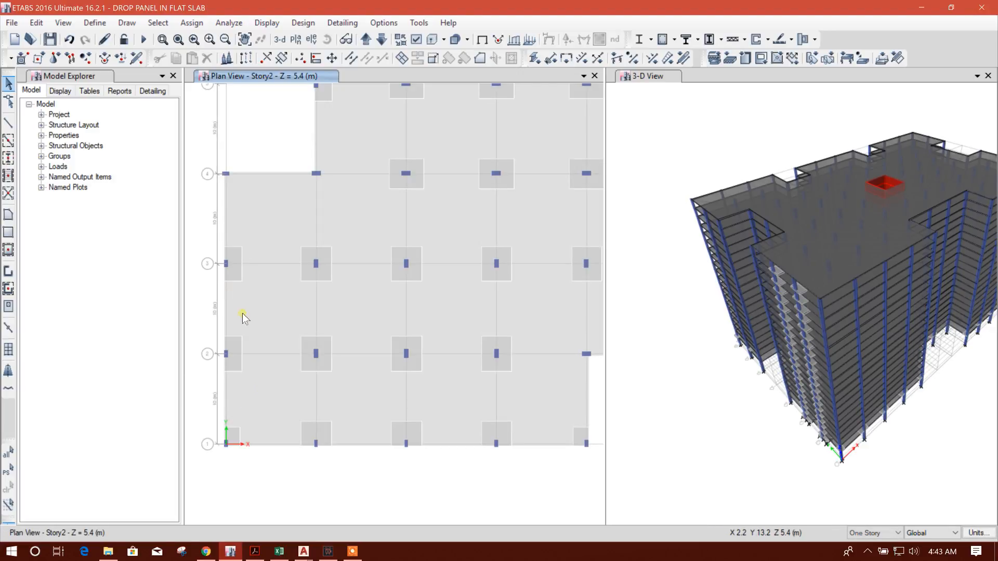
Examine the re-entrant slab corner around column D 7 beside the opening between grid lines D and E.
scroll(240, 316, "down", 3)
middle_click_drag(388, 448, 346, 439)
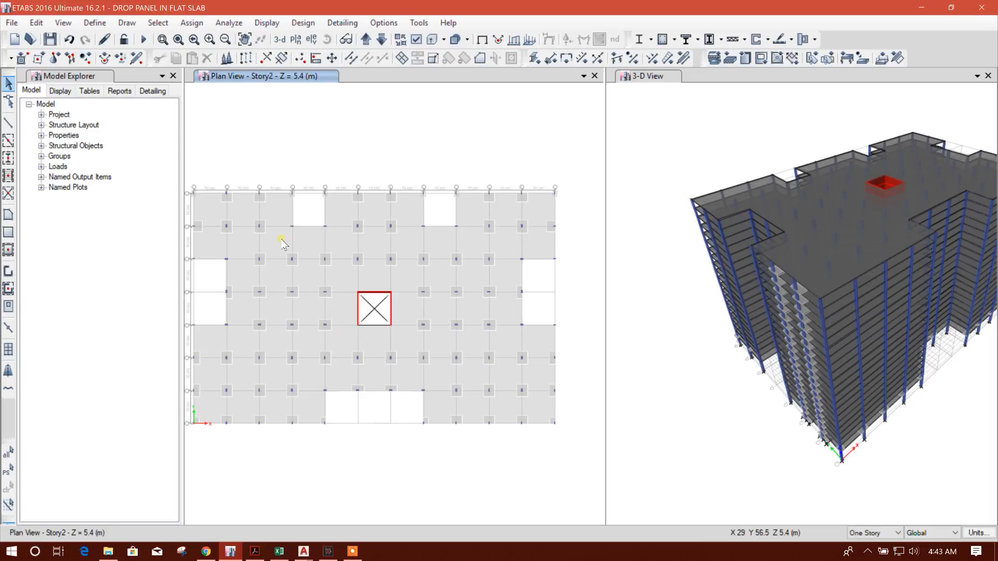
middle_click_drag(388, 391, 406, 427)
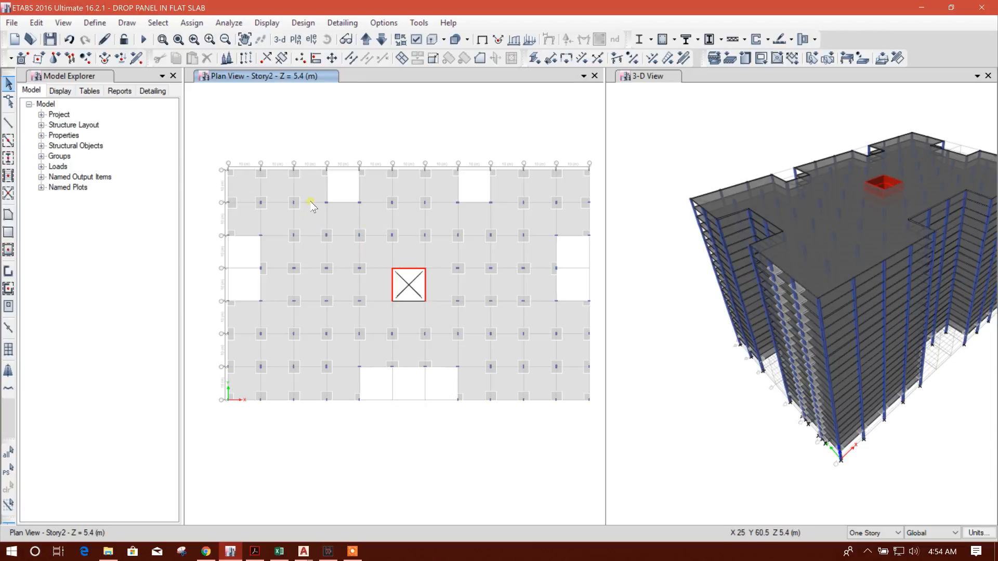
scroll(343, 214, "up", 5)
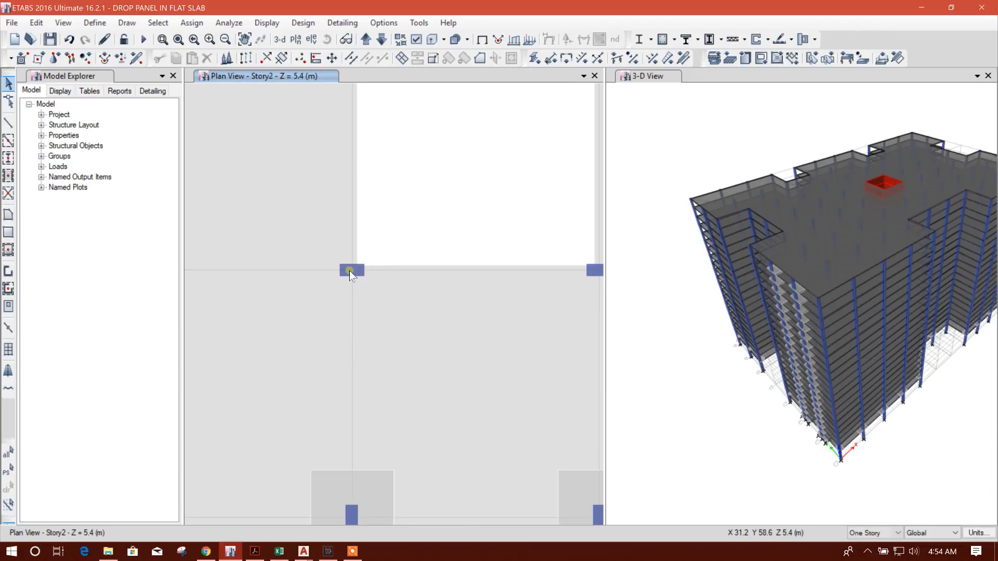
scroll(355, 275, "down", 3)
scroll(355, 283, "up", 3)
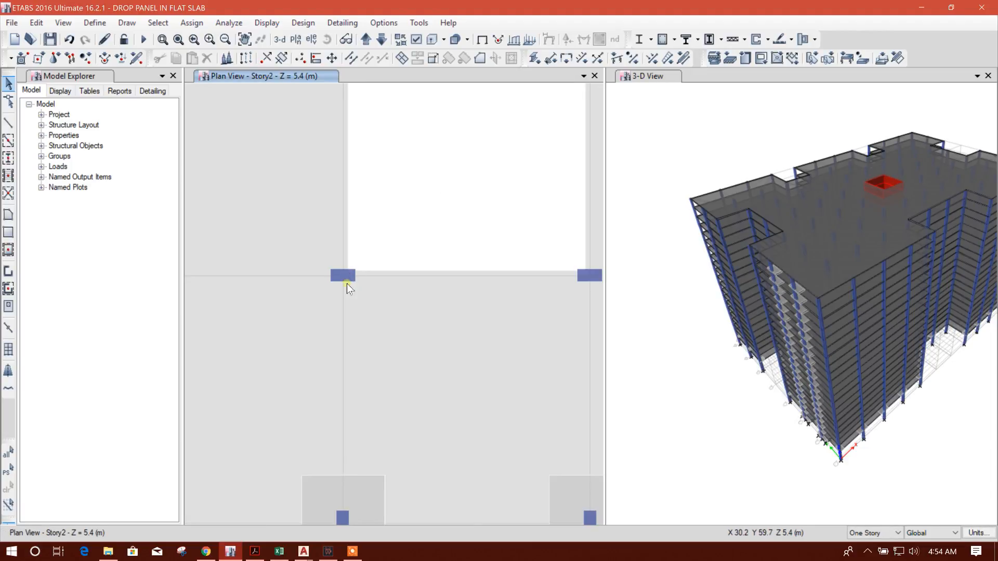
scroll(348, 285, "down", 3)
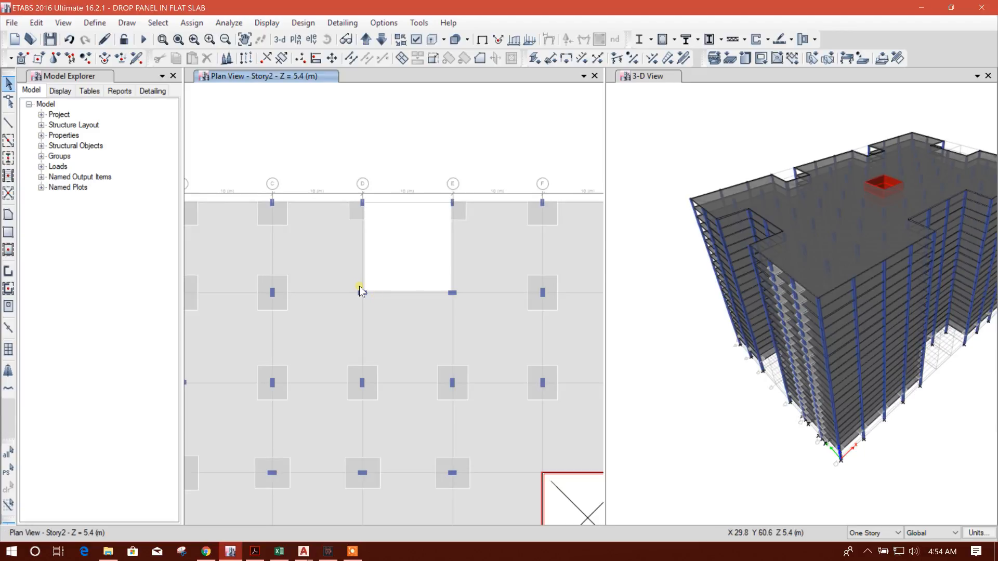
scroll(362, 290, "up", 3)
scroll(364, 296, "down", 3)
scroll(365, 305, "up", 3)
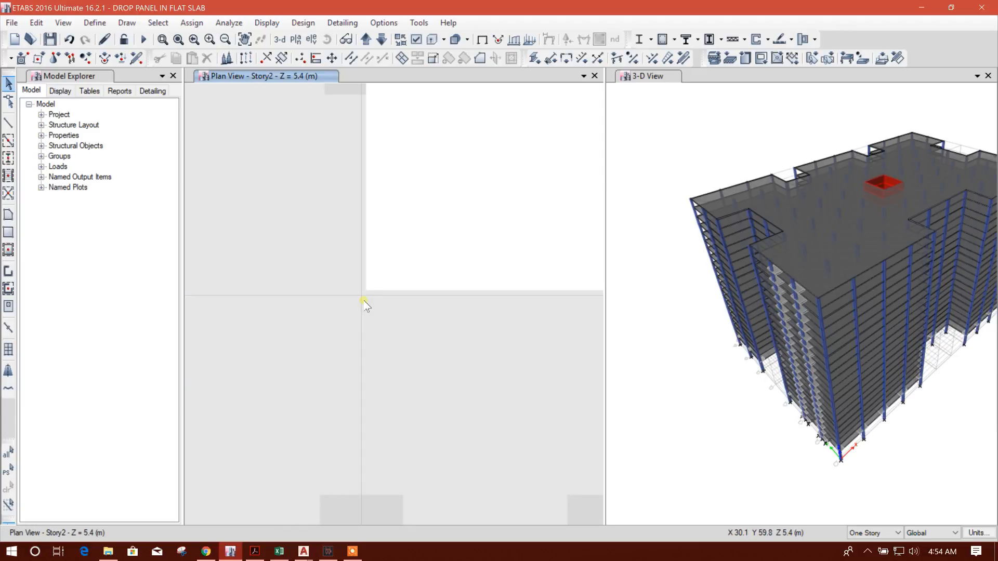
scroll(373, 292, "down", 3)
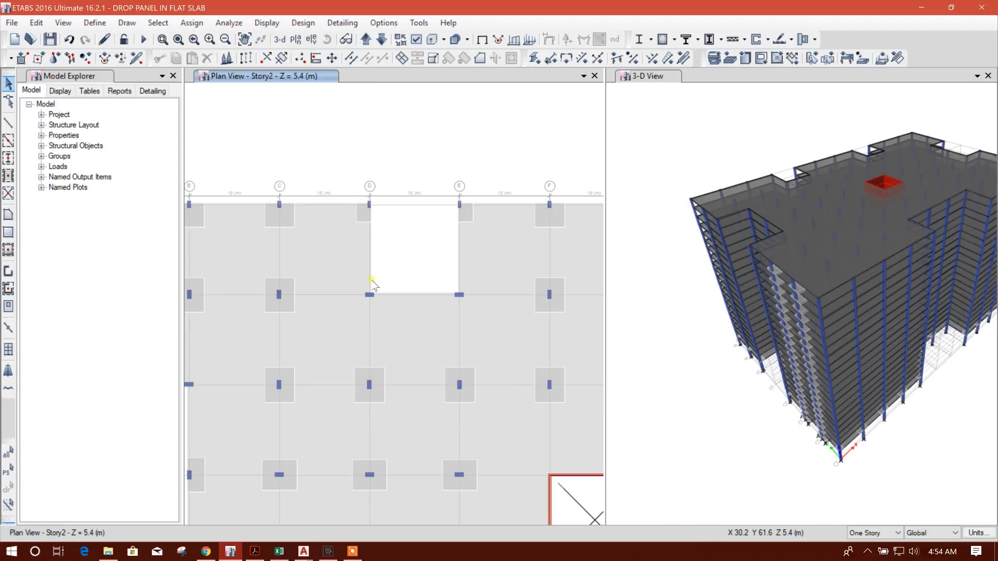
scroll(369, 292, "up", 3)
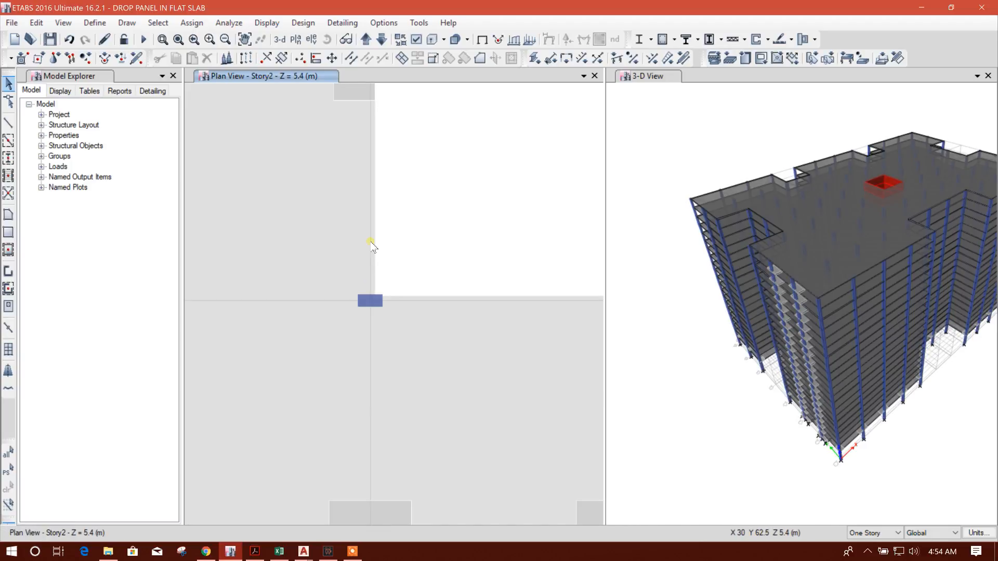
left_click(338, 329)
scroll(401, 296, "down", 3)
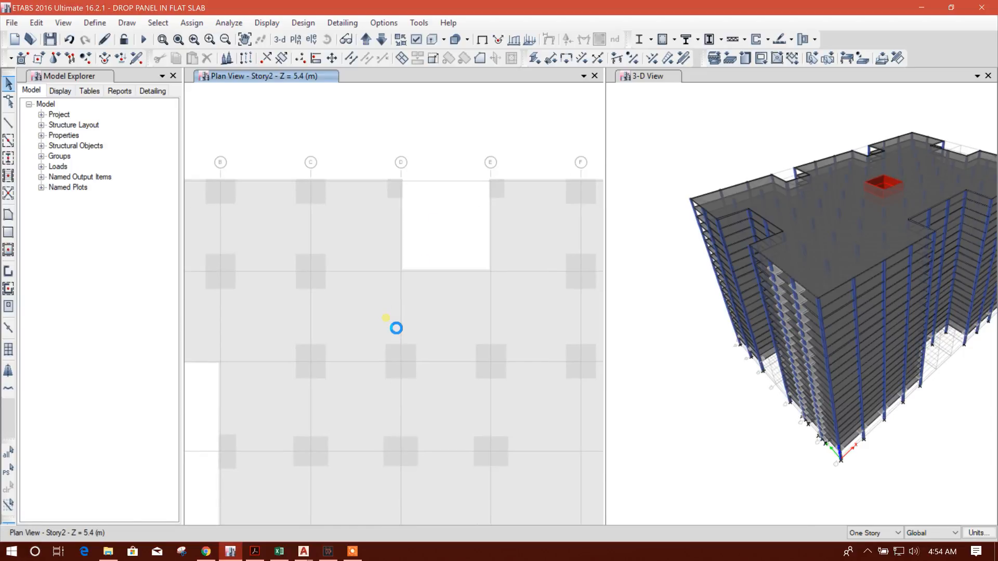
scroll(394, 283, "up", 3)
scroll(402, 281, "down", 3)
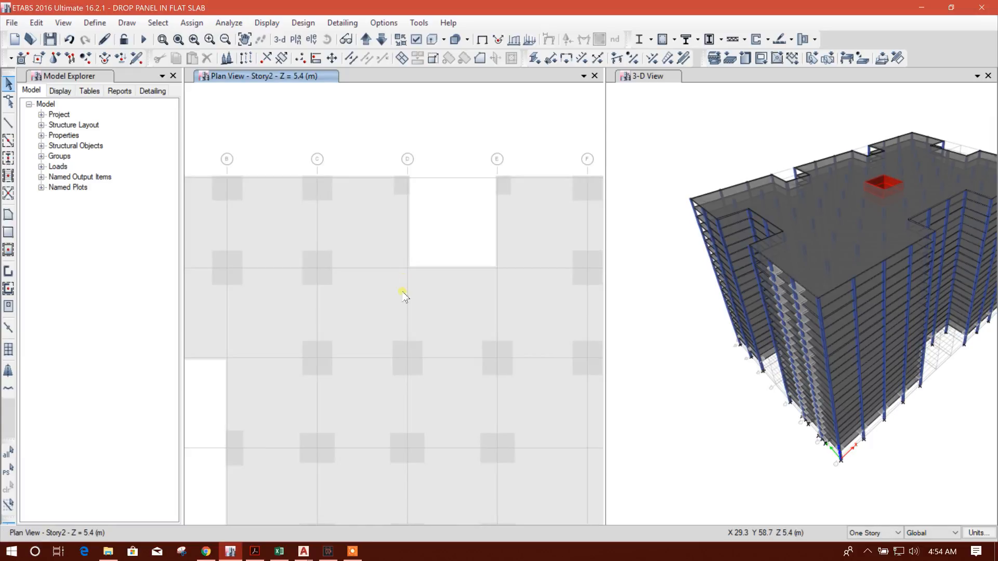
Switch to the DROP PANEL SIZE workbook in Excel and check the column length and width used for sizing the drops.
key("alt+Tab")
scroll(352, 290, "up", 12)
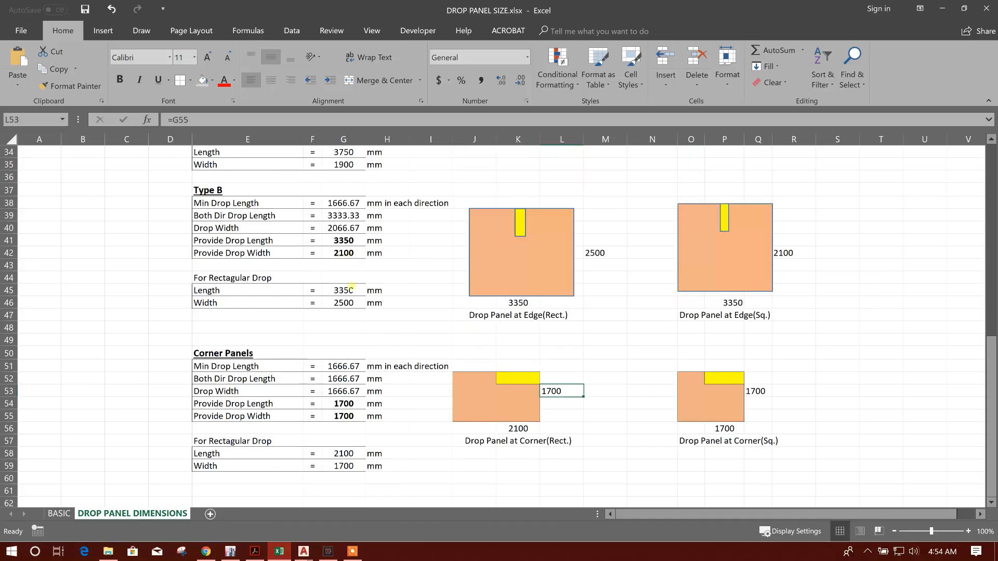
scroll(352, 289, "up", 2)
left_click(352, 270)
left_click(354, 277)
left_click(353, 272)
left_click(349, 282)
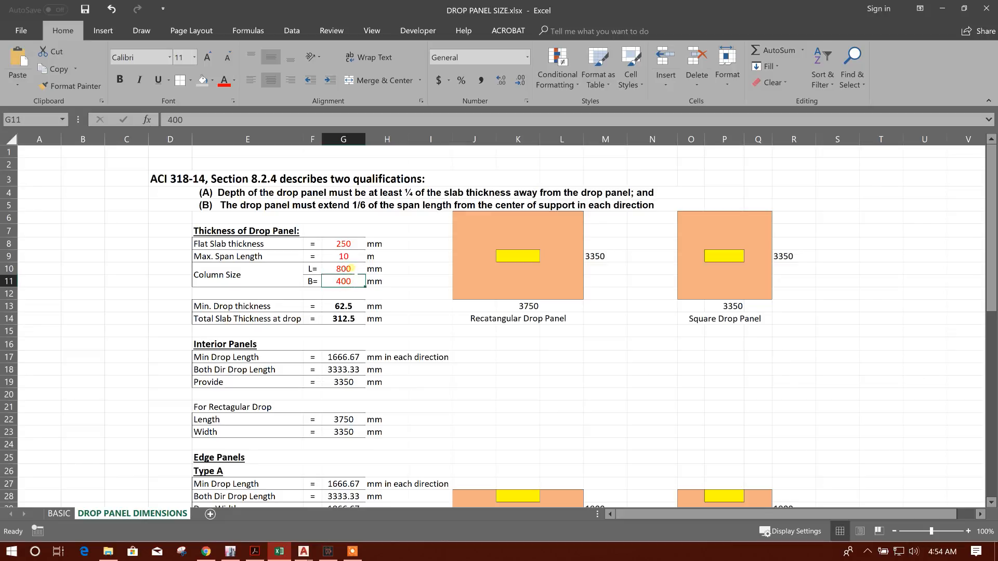
left_click(355, 271)
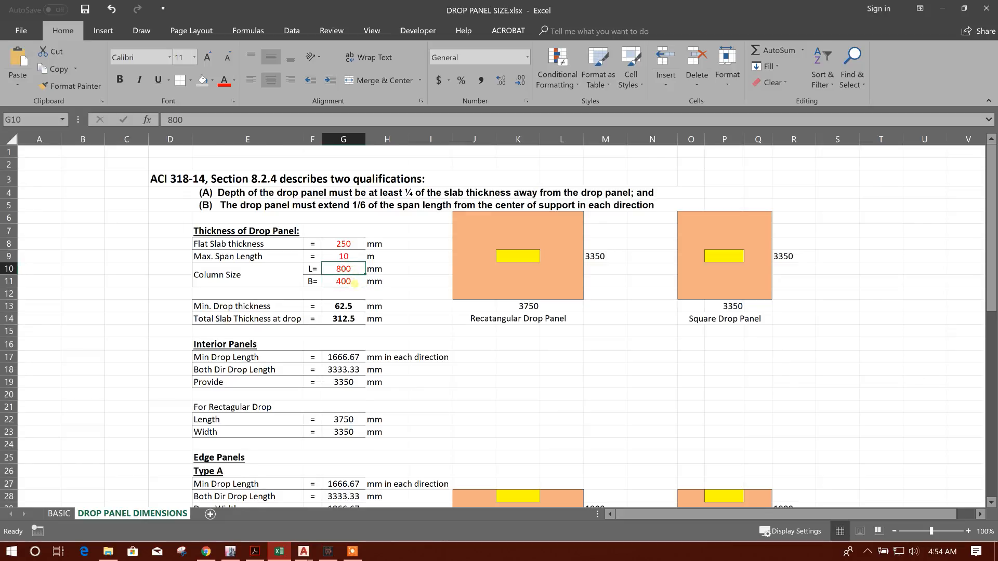
Review the Interior Panels section and read the length and width of the rectangular interior drop panel.
scroll(354, 282, "down", 7)
scroll(369, 329, "up", 5)
left_click(299, 266)
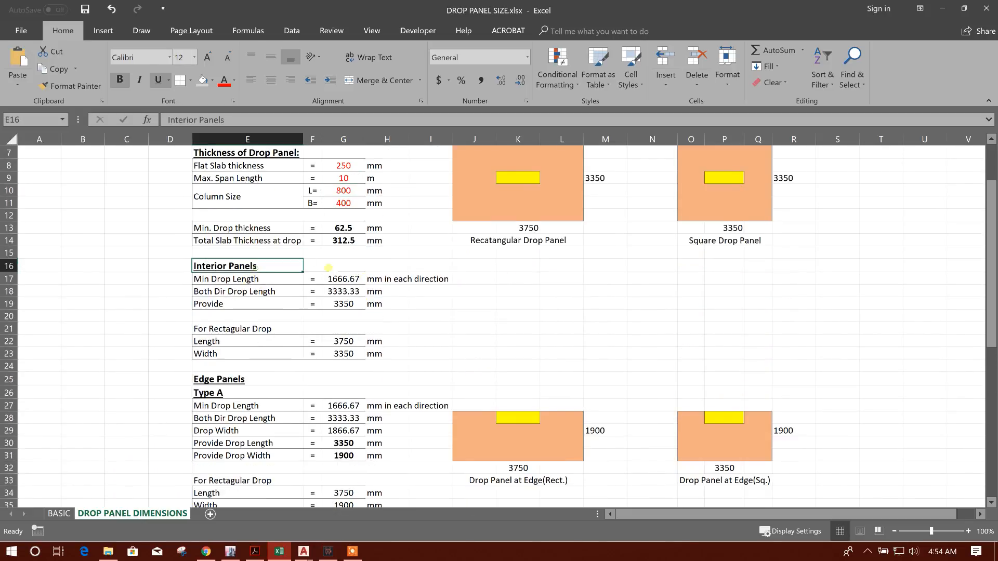
scroll(328, 268, "up", 1)
left_click(534, 266)
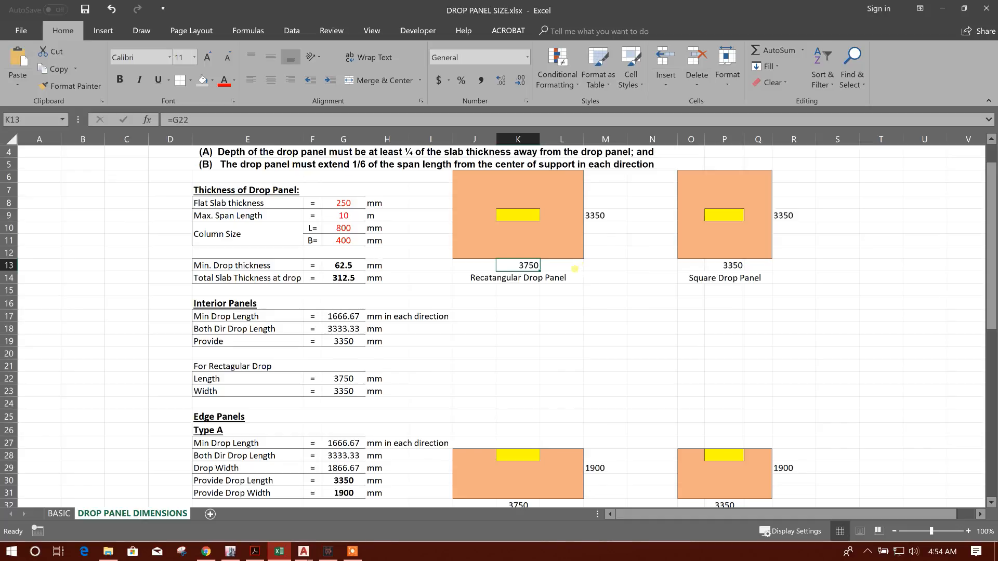
left_click(596, 219)
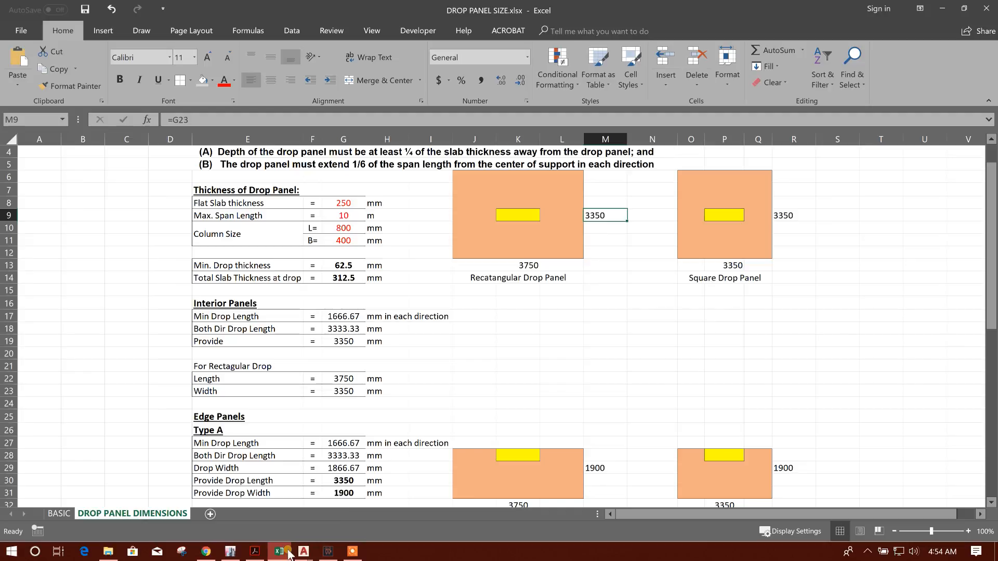
Switch back to ETABS and place a 3750 x 3350 mm DROP400 panel at the re-entrant corner column D 7.
left_click(231, 551)
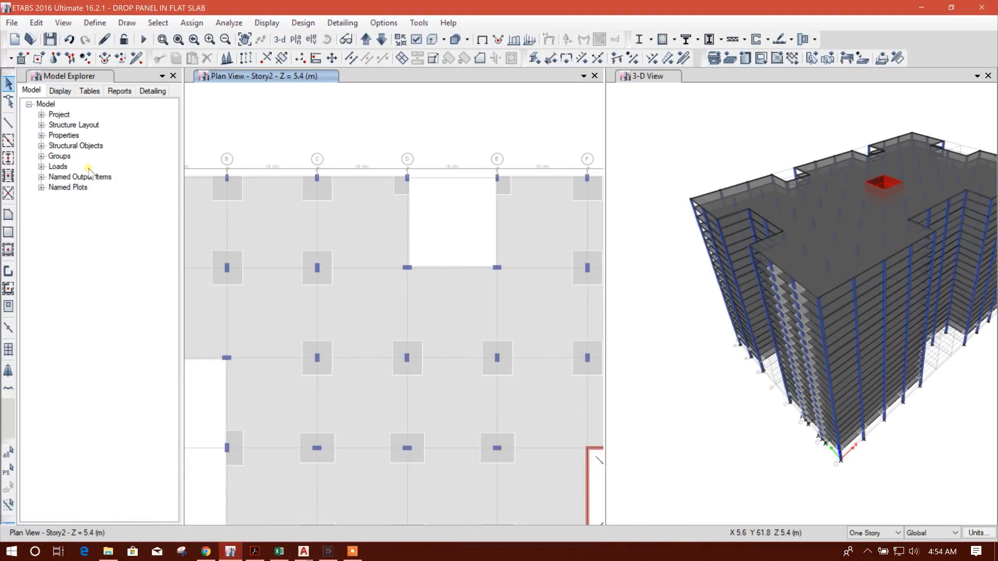
left_click(9, 248)
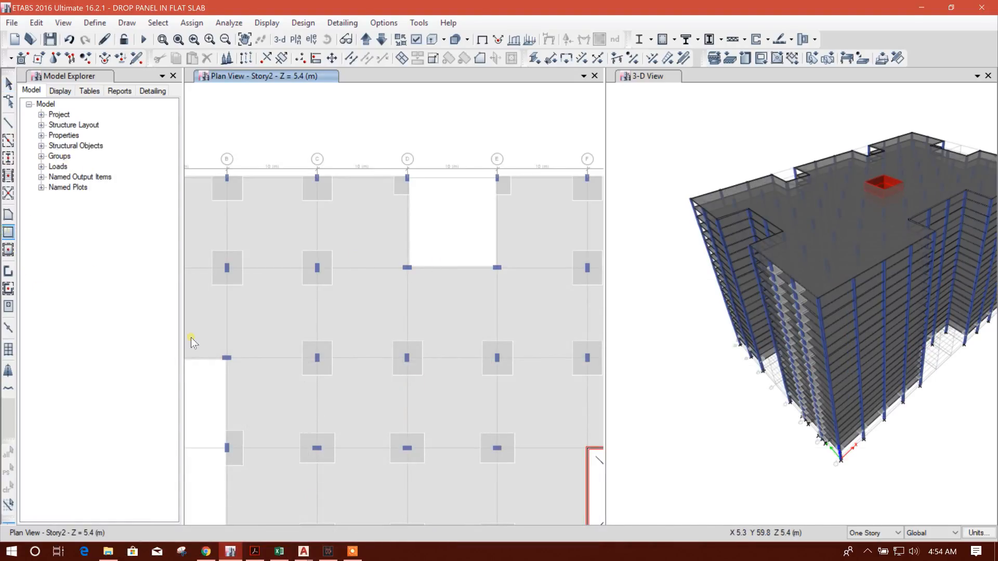
left_click(125, 455)
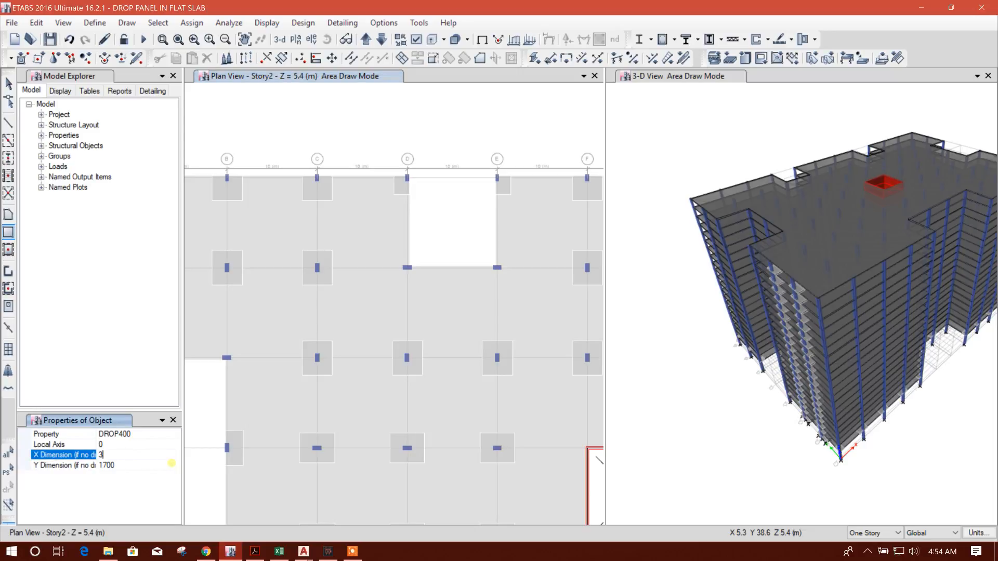
left_click(164, 465)
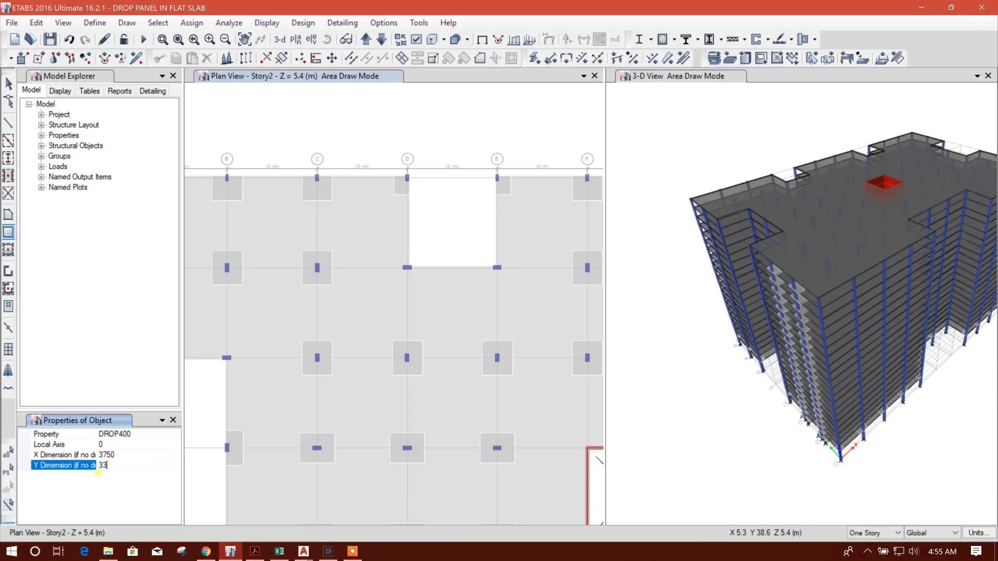
left_click(128, 455)
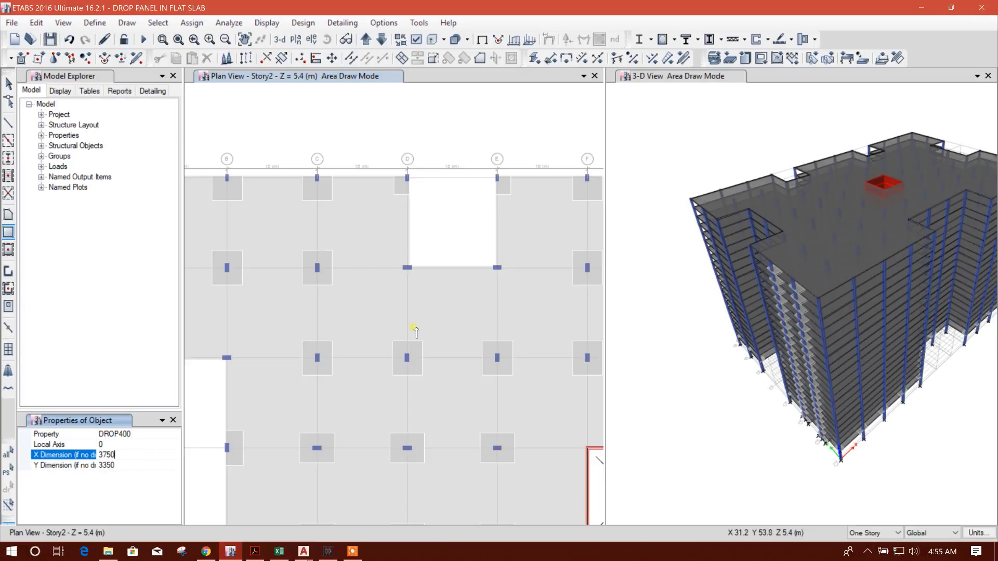
scroll(427, 271, "up", 3)
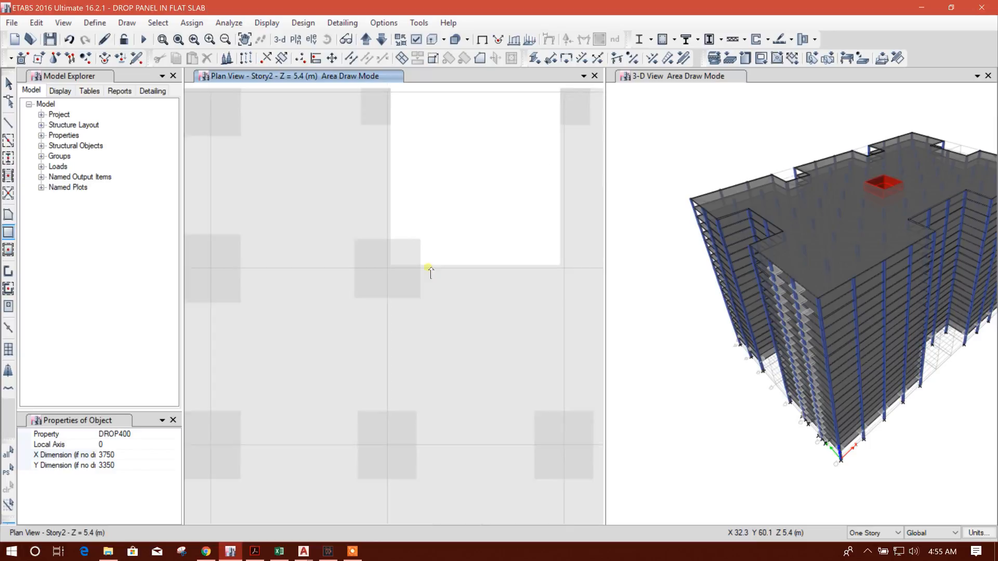
scroll(404, 260, "up", 3)
key("Escape")
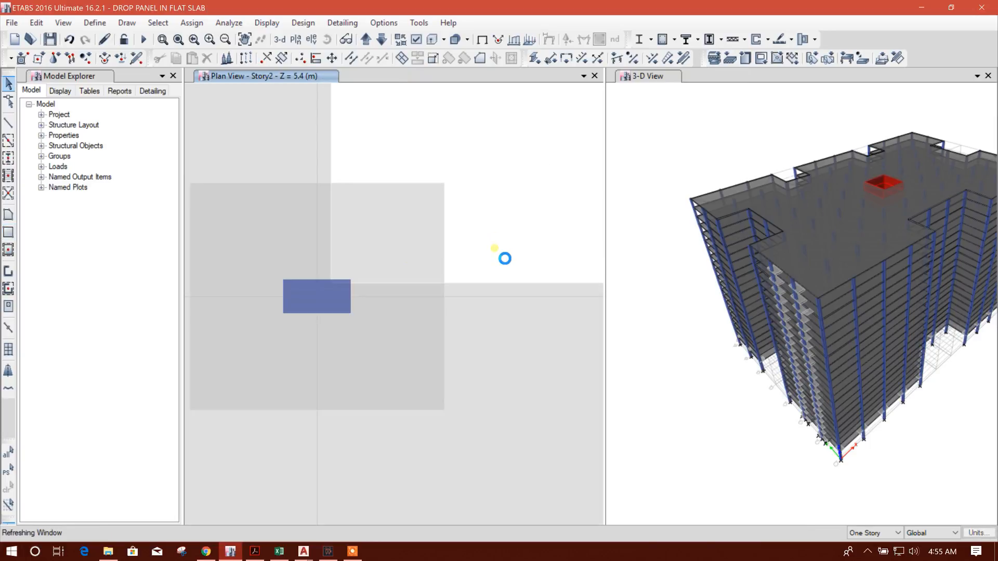
Draw a frame line with property None along the vertical slab edge, from the D 7 drop panel's upper edge to the slab corner.
left_click(8, 122)
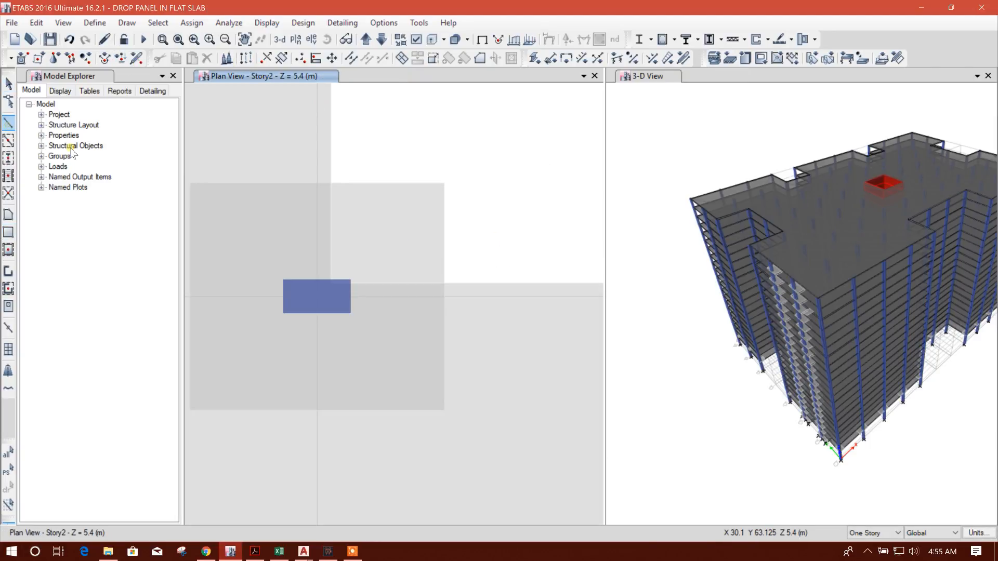
left_click(131, 445)
left_click(175, 445)
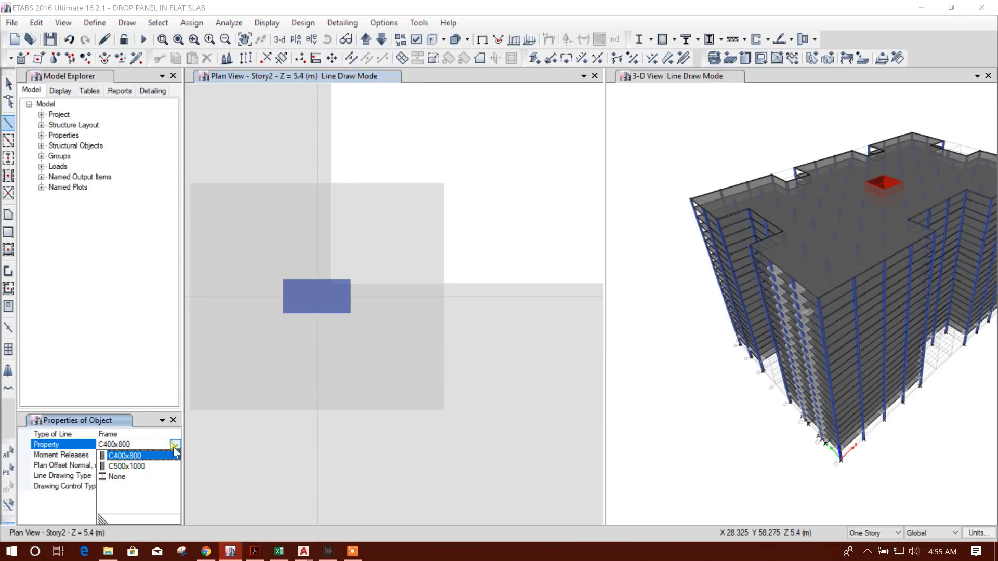
left_click(129, 477)
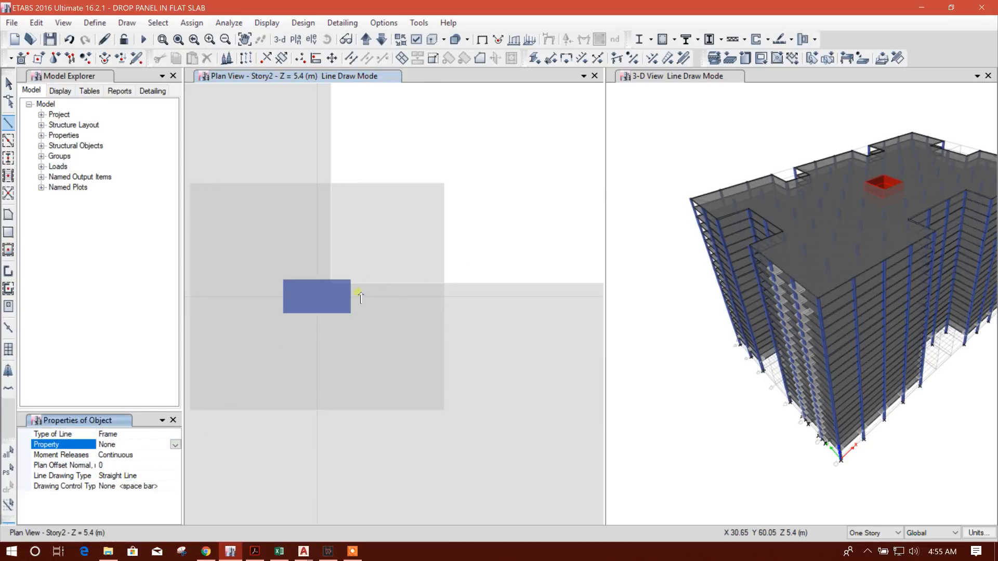
scroll(333, 283, "down", 3)
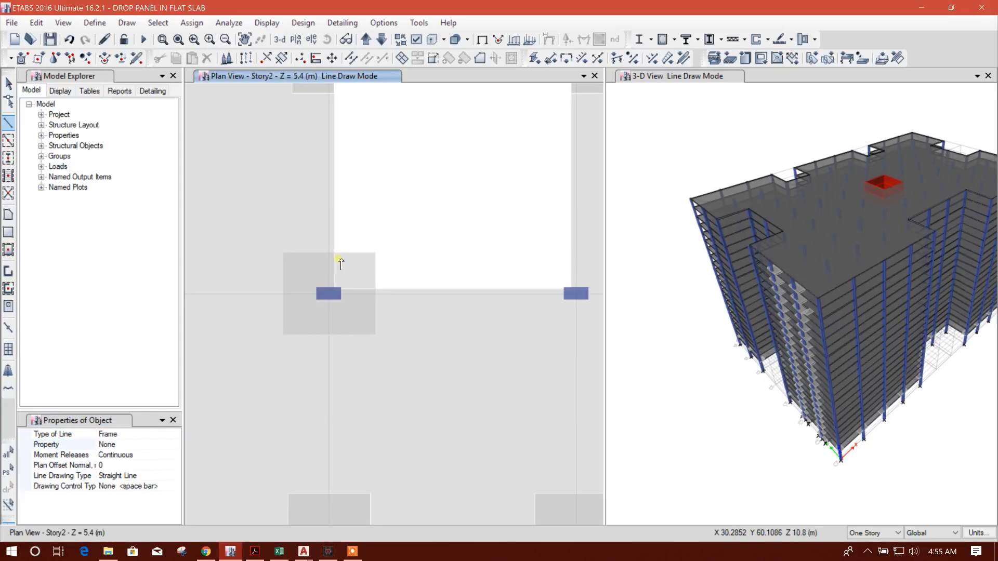
key("Escape")
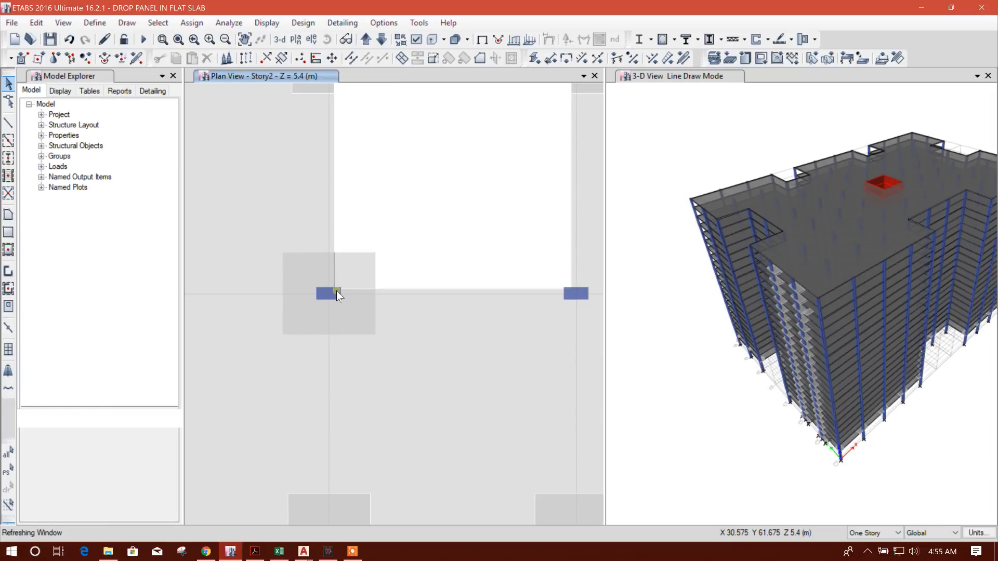
Draw a second None line along the horizontal slab edge, from the slab corner at D 7 to the drop panel's outer edge.
scroll(342, 281, "up", 4)
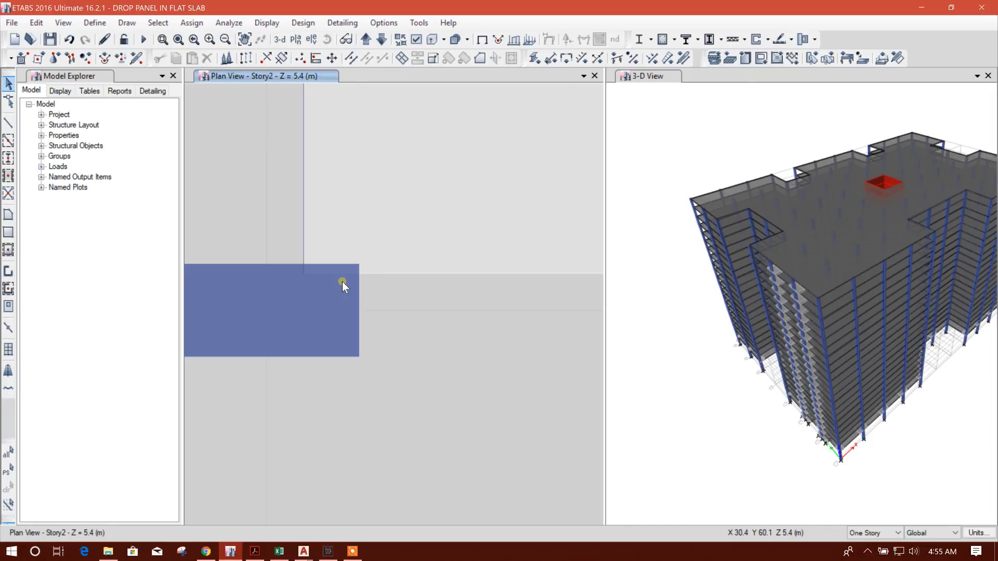
scroll(342, 282, "down", 2)
left_click(9, 122)
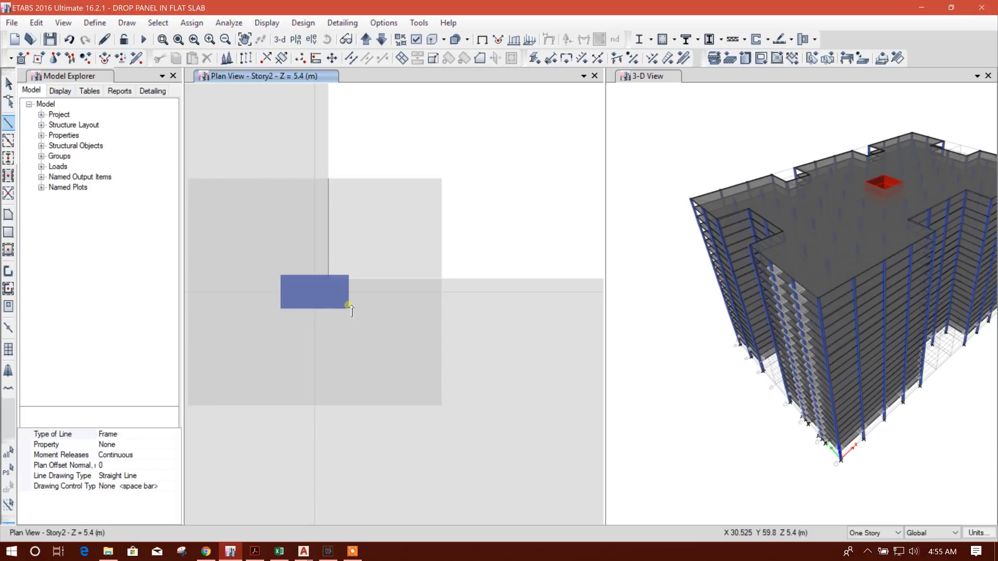
left_click(329, 279)
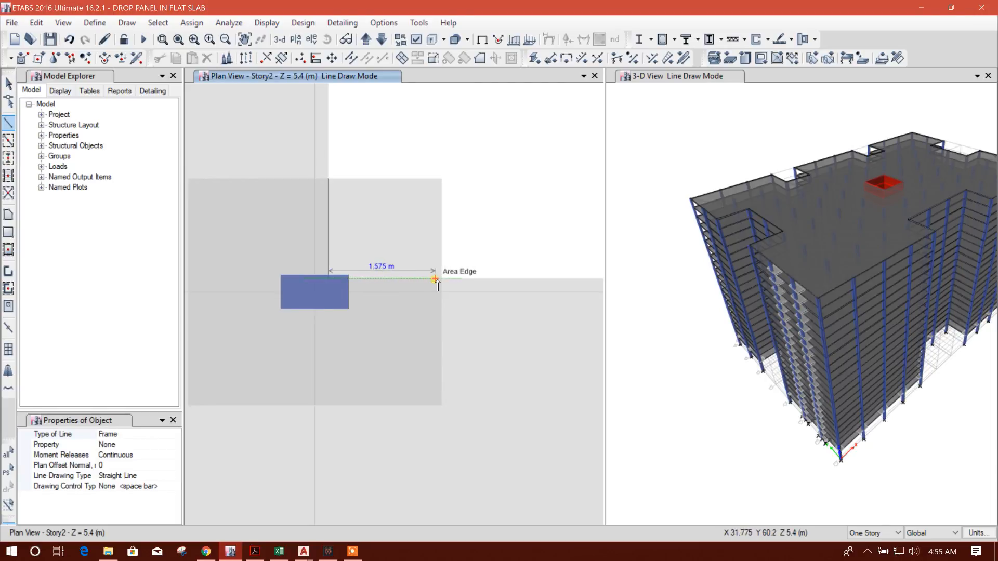
left_click(441, 280)
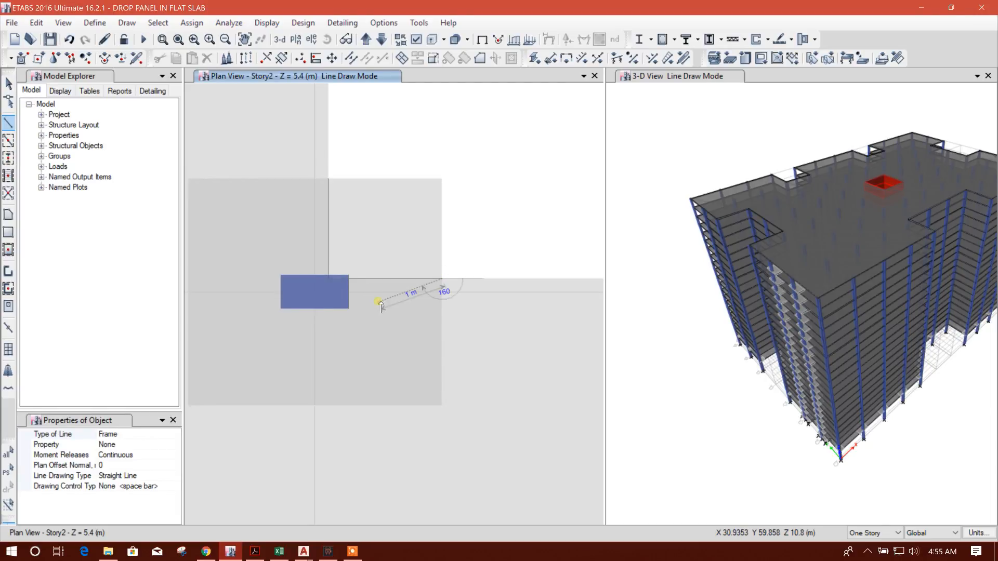
key("Escape")
scroll(364, 268, "down", 3)
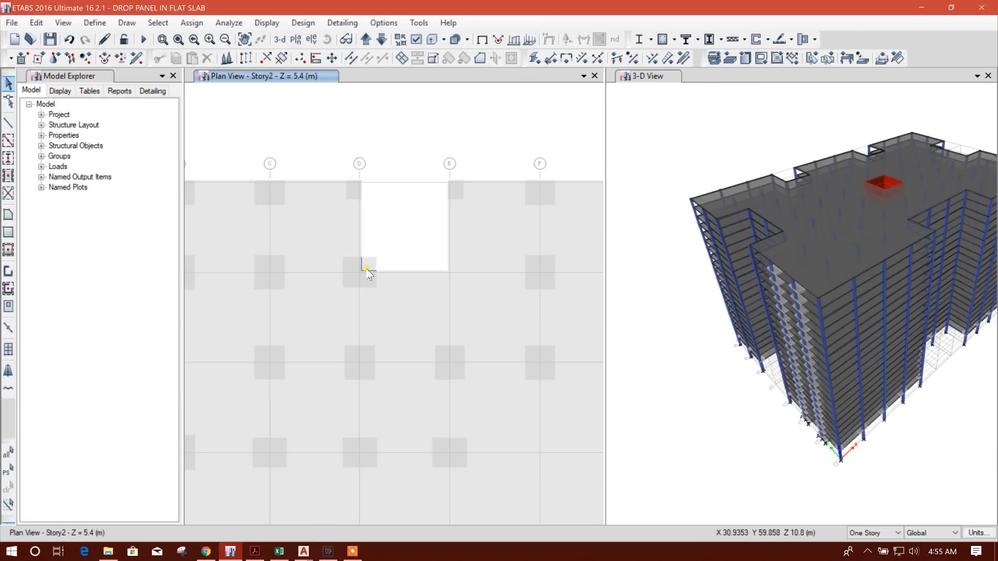
Cookie cut the D 7 drop panel at its two None lines, extending the frames to the shell edges.
scroll(364, 270, "up", 2)
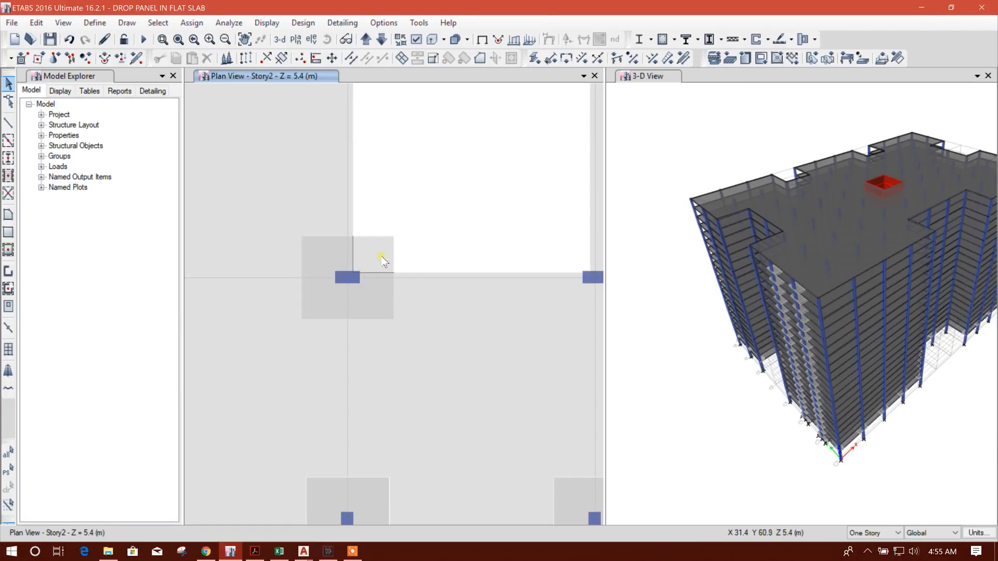
left_click(382, 258)
left_click(375, 272)
left_click(354, 252)
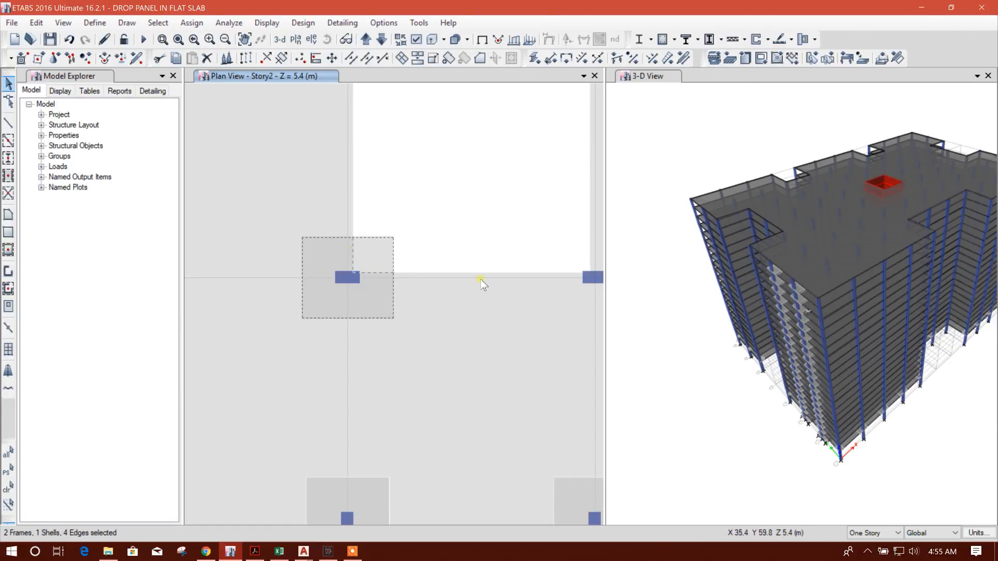
left_click(402, 58)
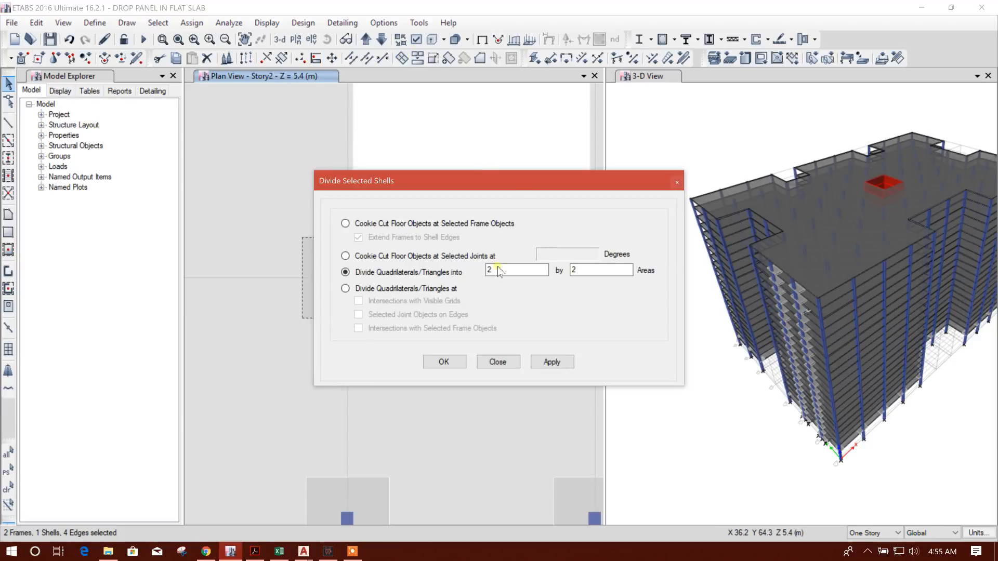
left_click(411, 224)
left_click(544, 362)
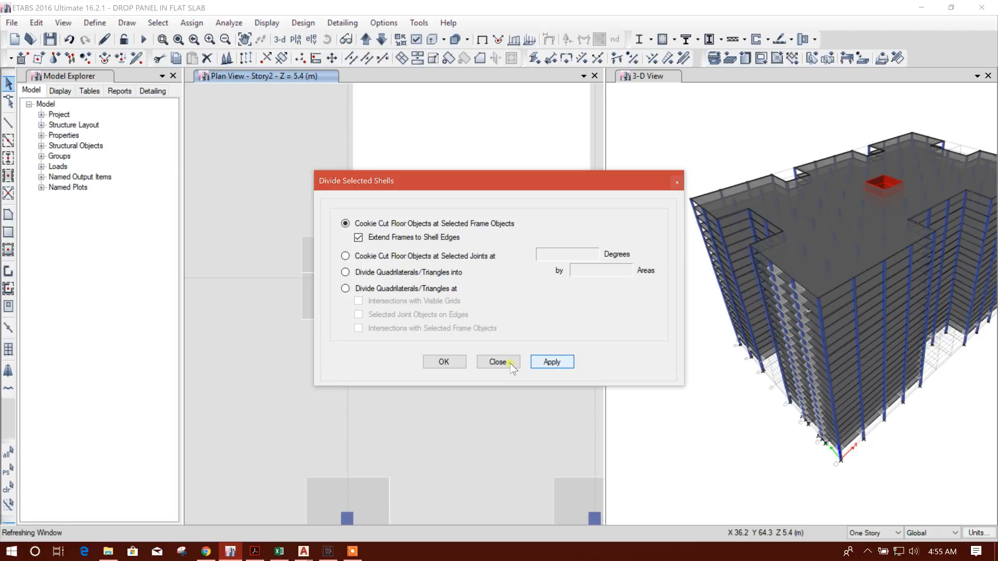
left_click(509, 366)
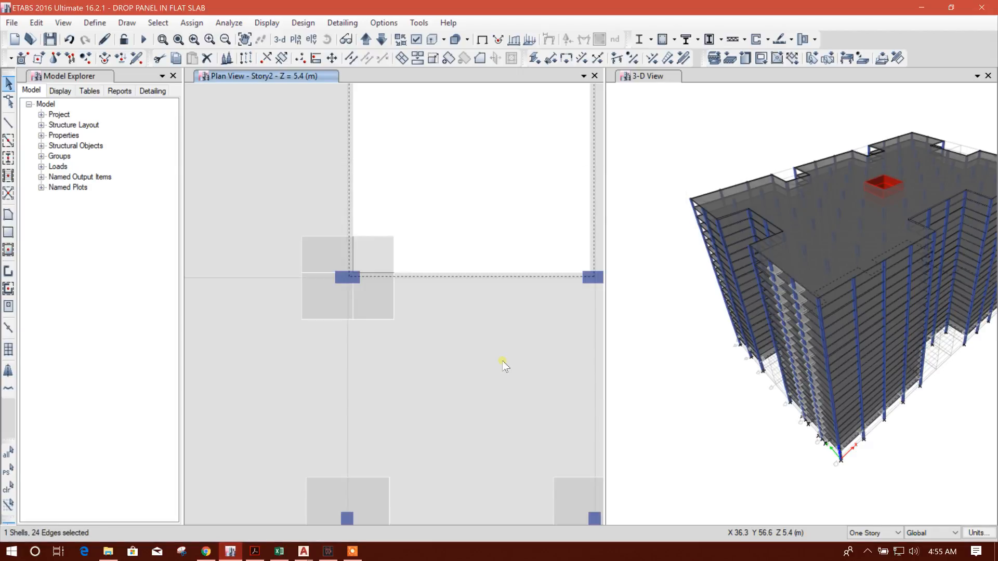
Delete the cut drop panel piece lying outside the slab at D 7 and the two None lines.
scroll(384, 256, "up", 3)
left_click(376, 257)
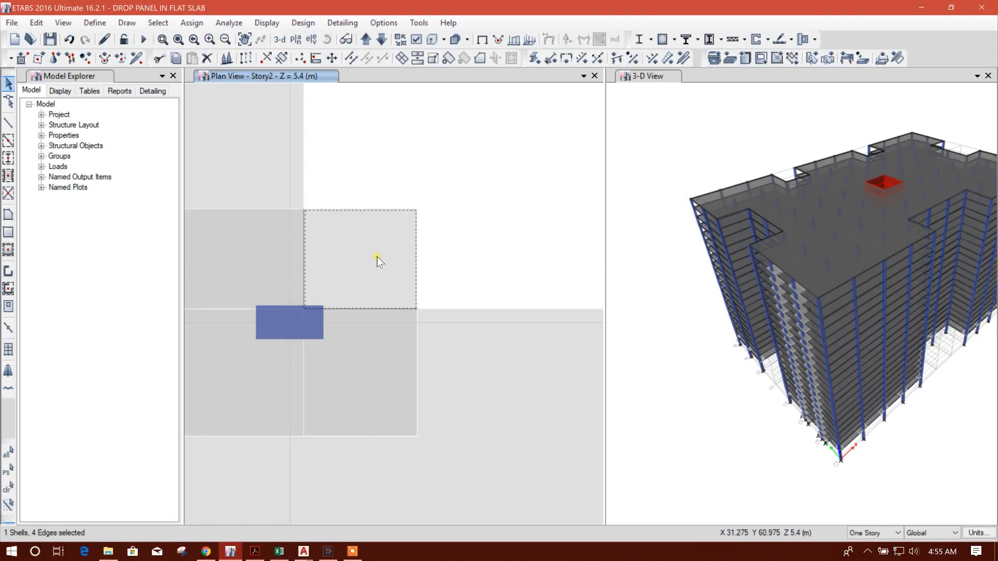
key("Delete")
left_click(304, 250)
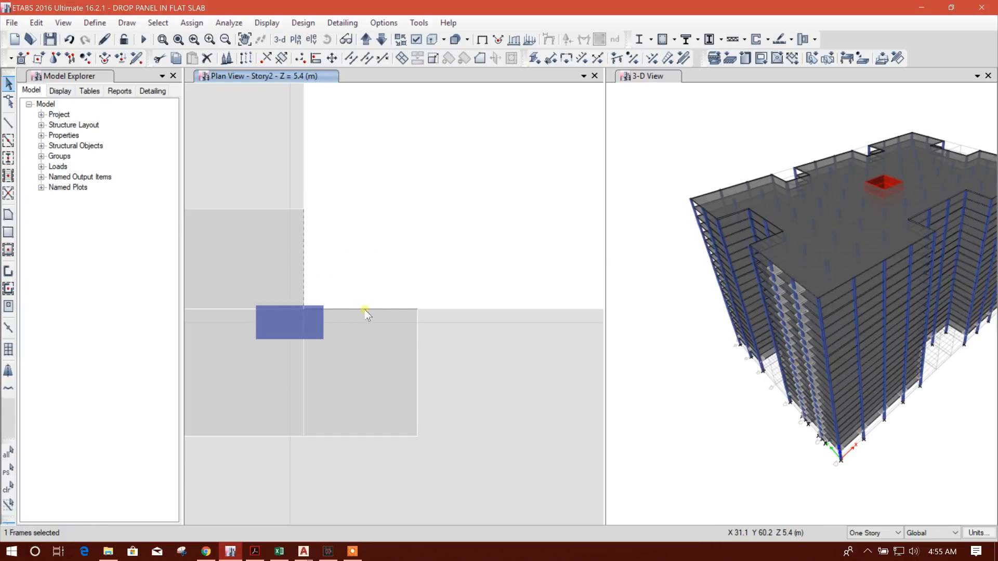
key("Delete")
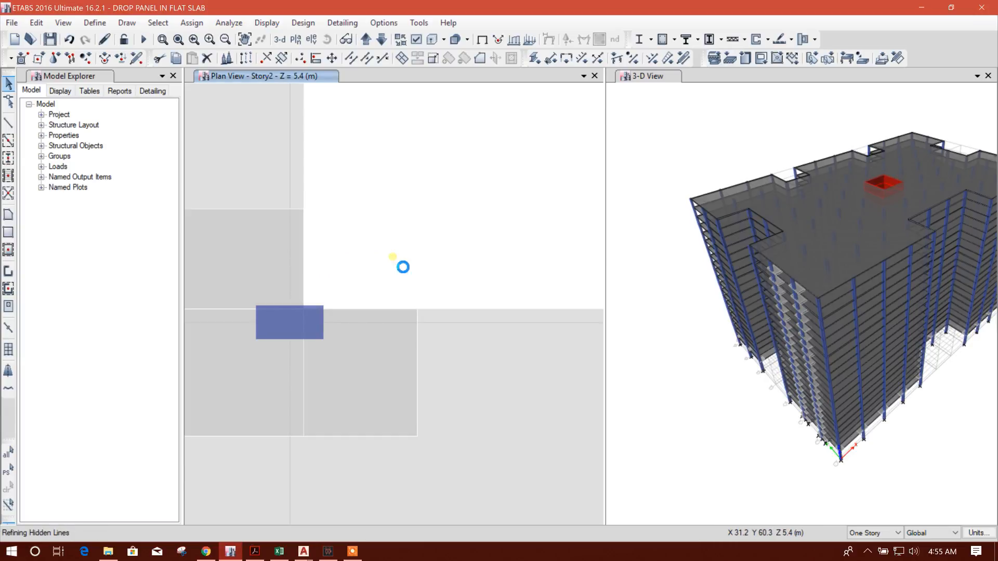
Merge the three remaining drop panel pieces around column D 7 into one L-shaped shell.
scroll(394, 260, "down", 3)
left_click(385, 300)
left_click(337, 261)
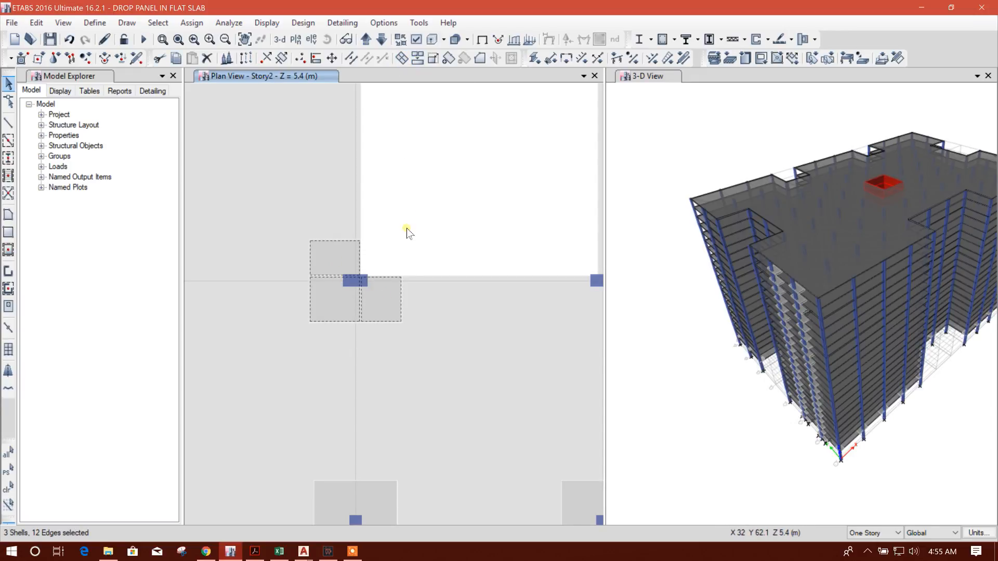
left_click(417, 57)
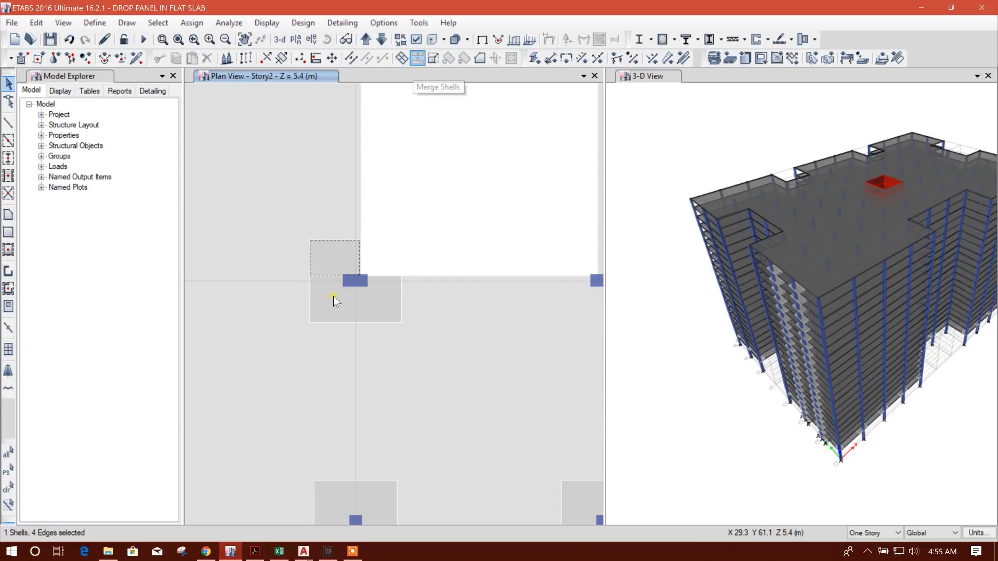
left_click(341, 278)
left_click(417, 58)
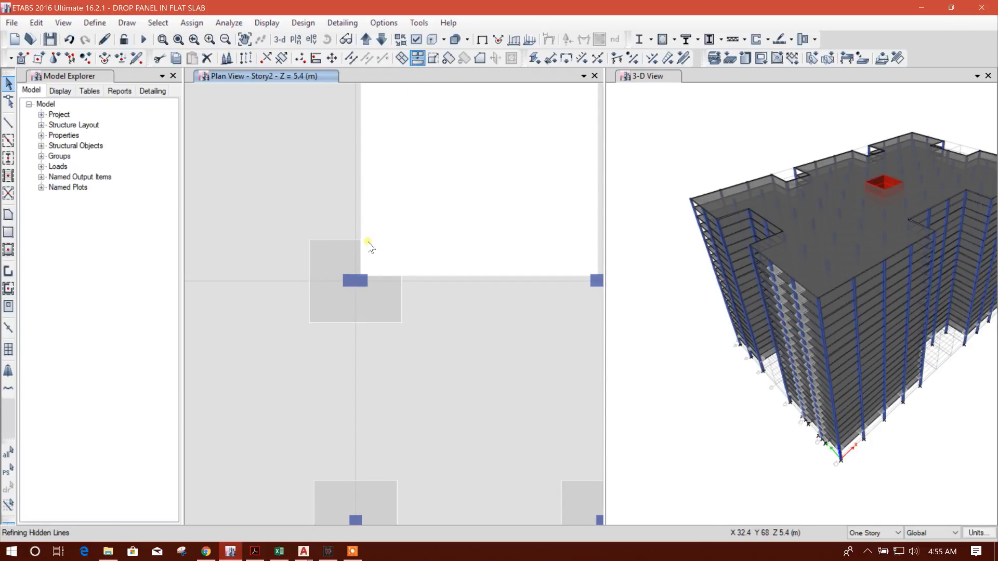
Select the L-shaped D 7 drop panel and start a mirror replication about two points picked on the model.
scroll(373, 263, "down", 5)
scroll(373, 265, "up", 3)
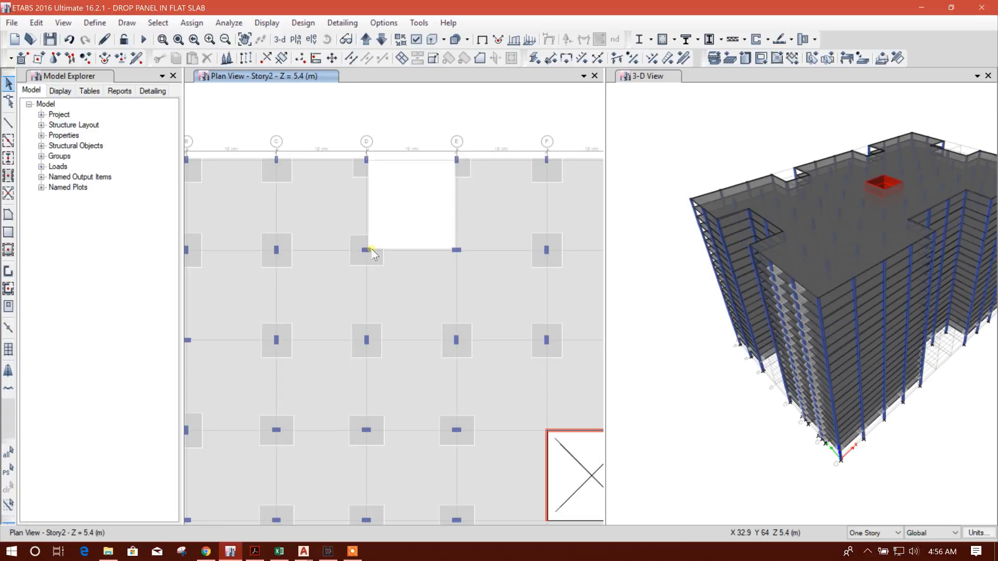
scroll(366, 251, "up", 3)
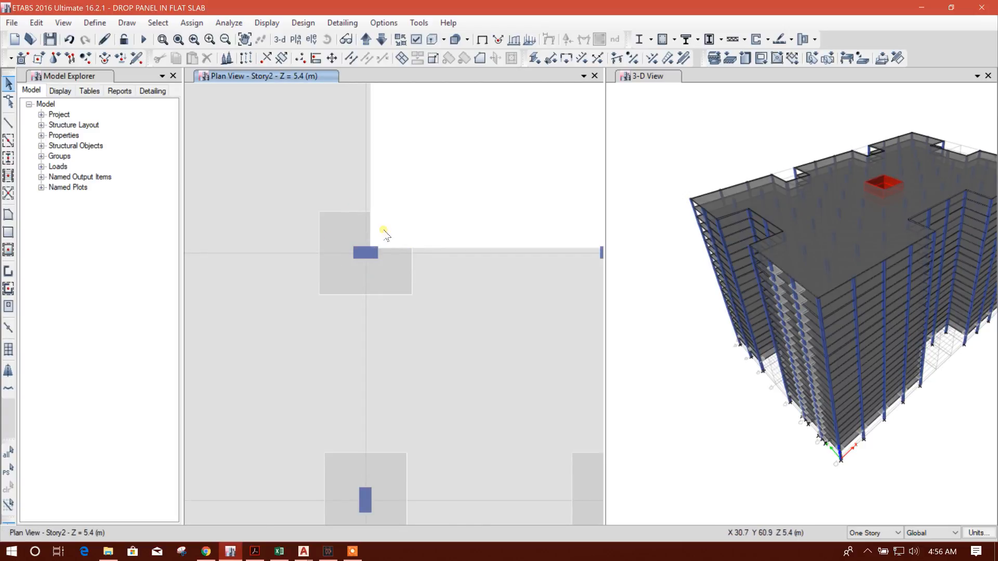
scroll(385, 235, "down", 3)
left_click(367, 252)
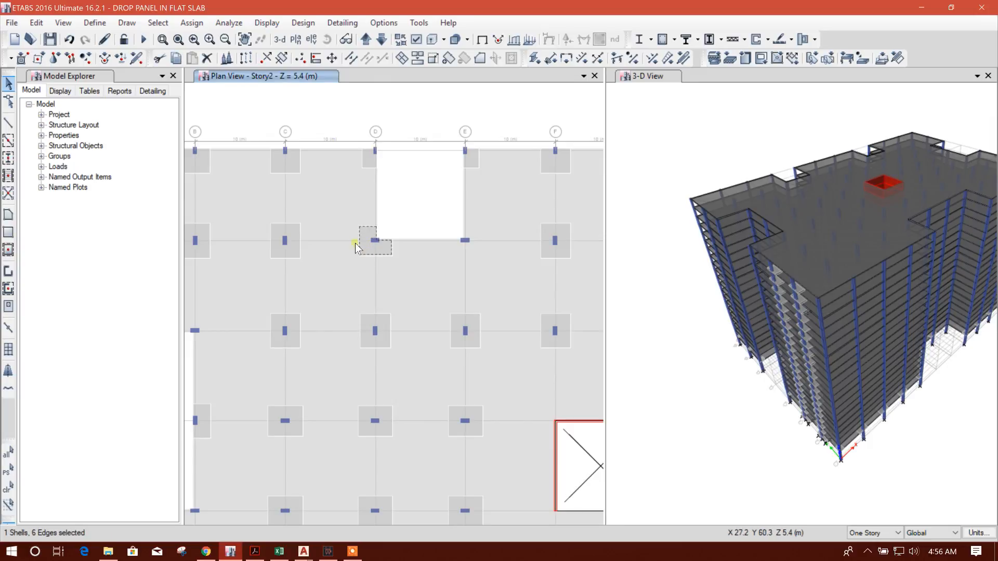
left_click(246, 58)
left_click(656, 180)
left_click(667, 314)
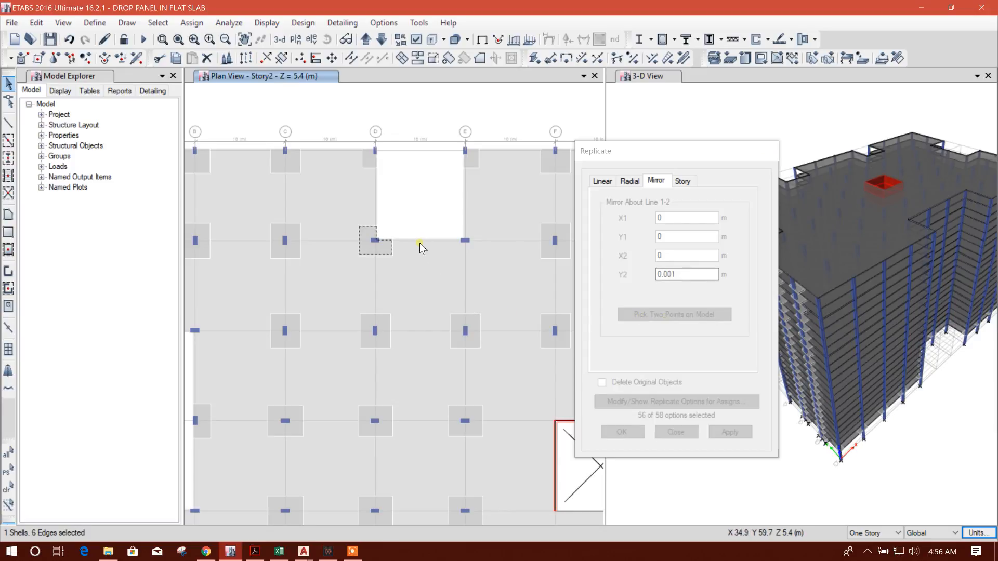
Enable snapping to Lines and Frames in the snap options.
left_click(127, 22)
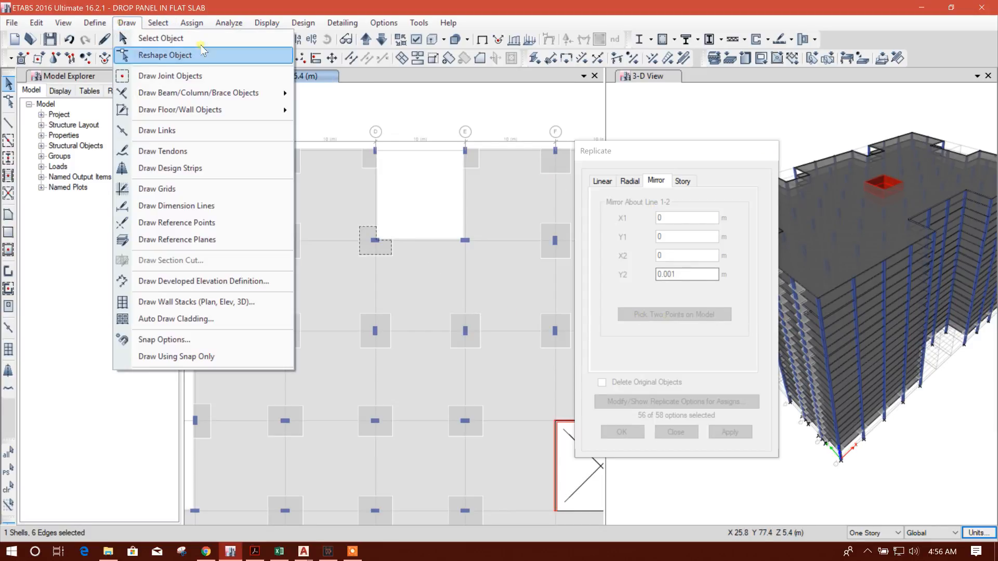
left_click(165, 339)
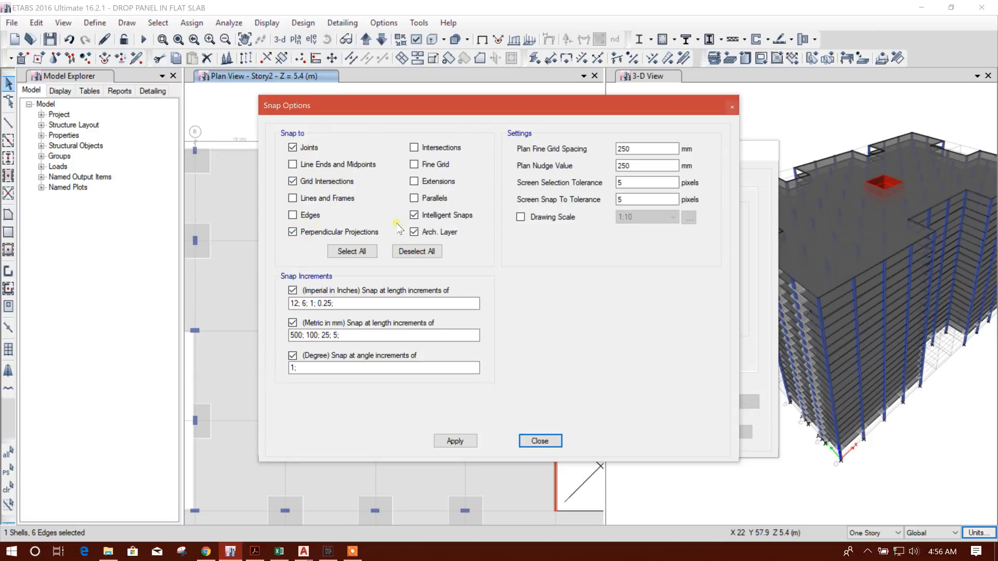
left_click(317, 198)
left_click(525, 441)
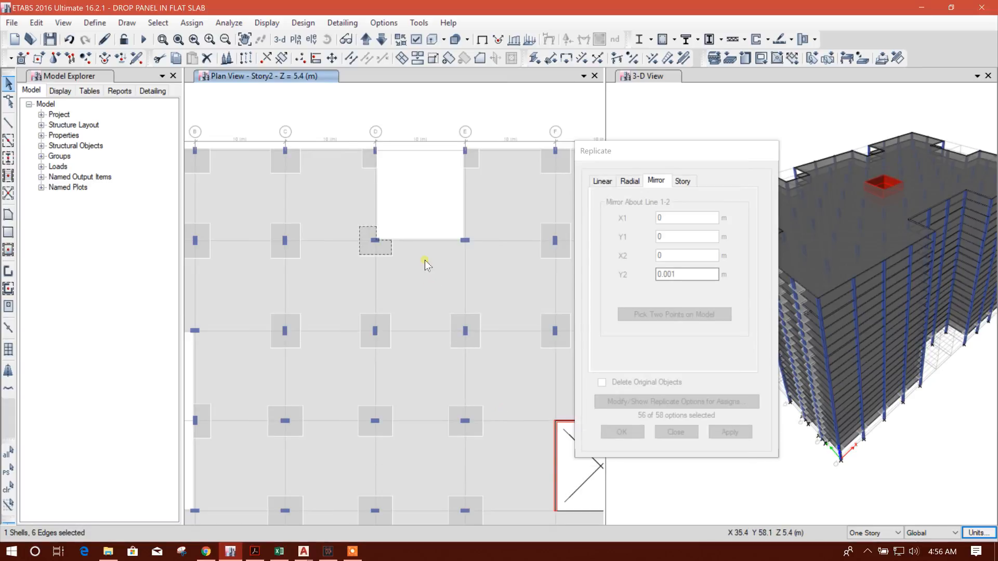
Mirror the D 7 drop panel to column E 7 about the line from (35, 60.2) to (35, 50) m, keeping the original.
left_click(421, 240)
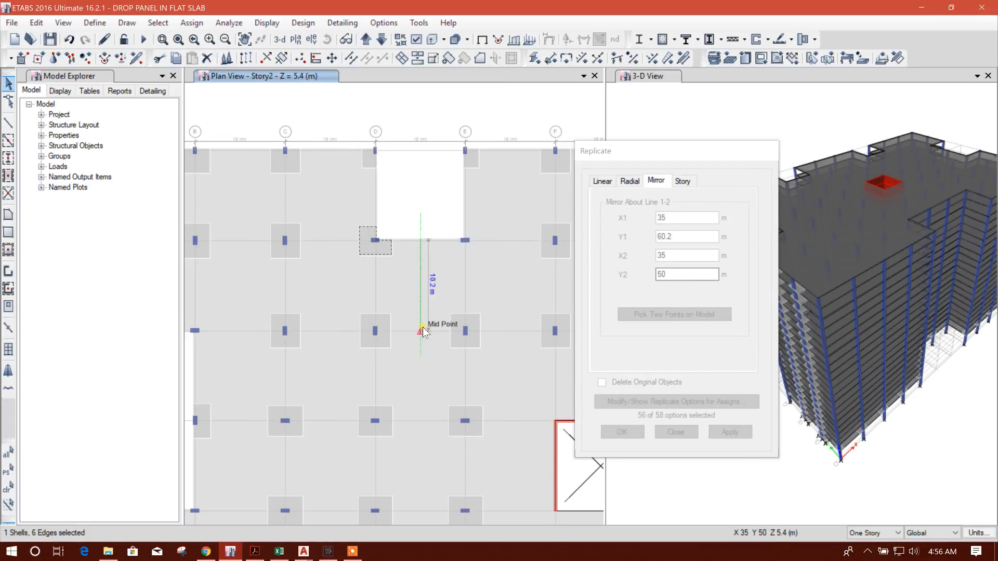
left_click(421, 331)
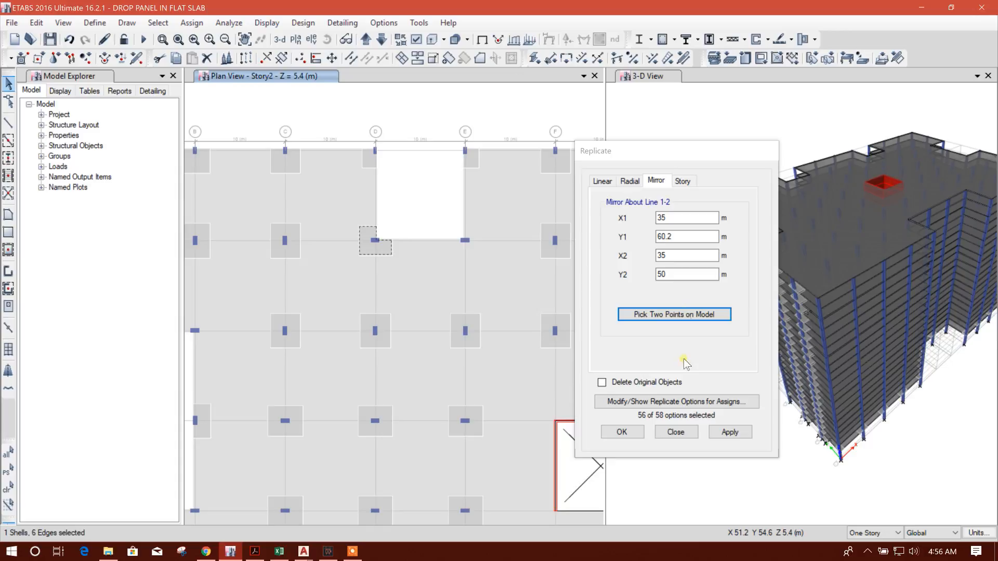
left_click(730, 432)
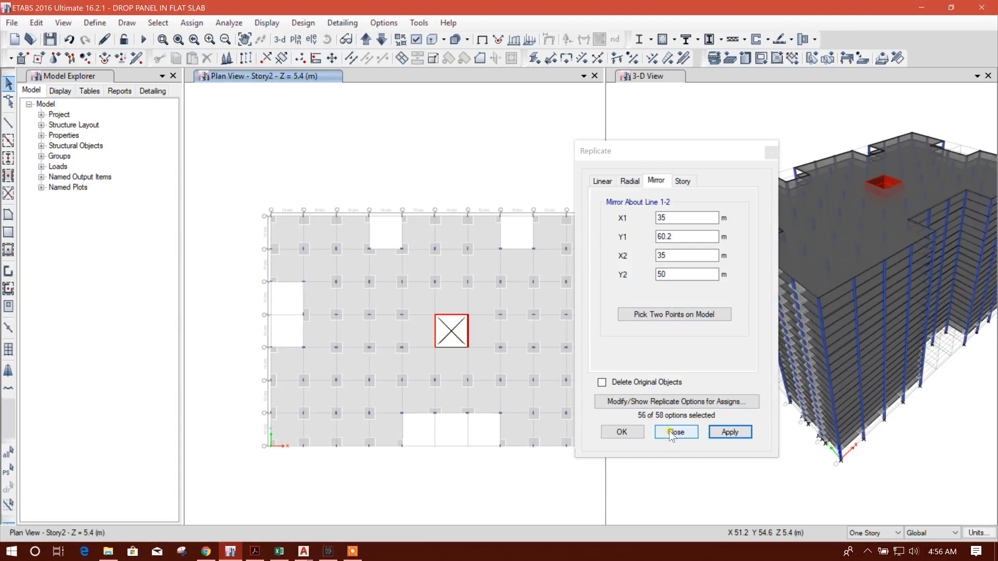
left_click(668, 432)
Replicate the L-shaped D 7 drop panel linearly to column H 7 with dx 40 m, dy 0 and number 1.
scroll(366, 256, "up", 5)
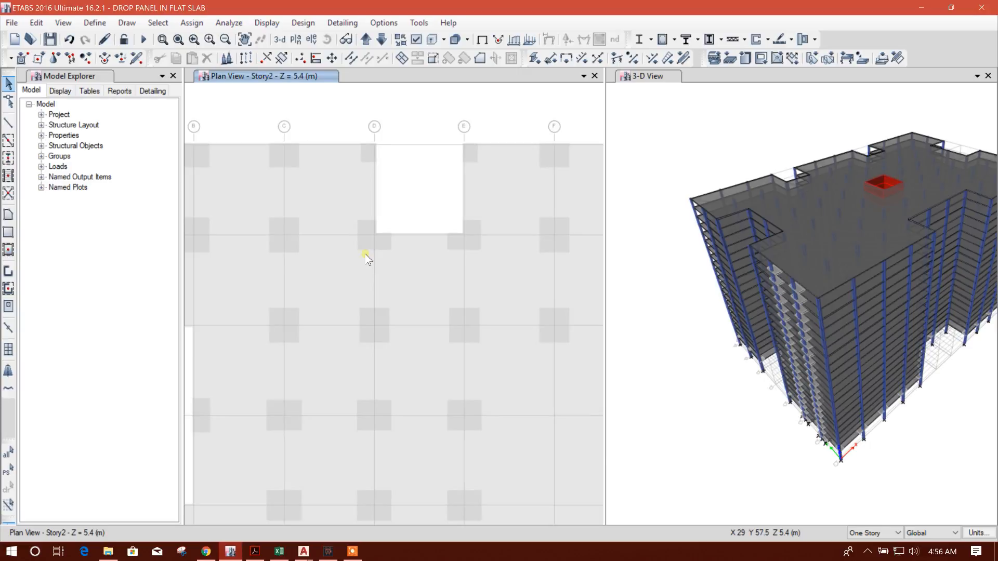
left_click(364, 245)
left_click(246, 58)
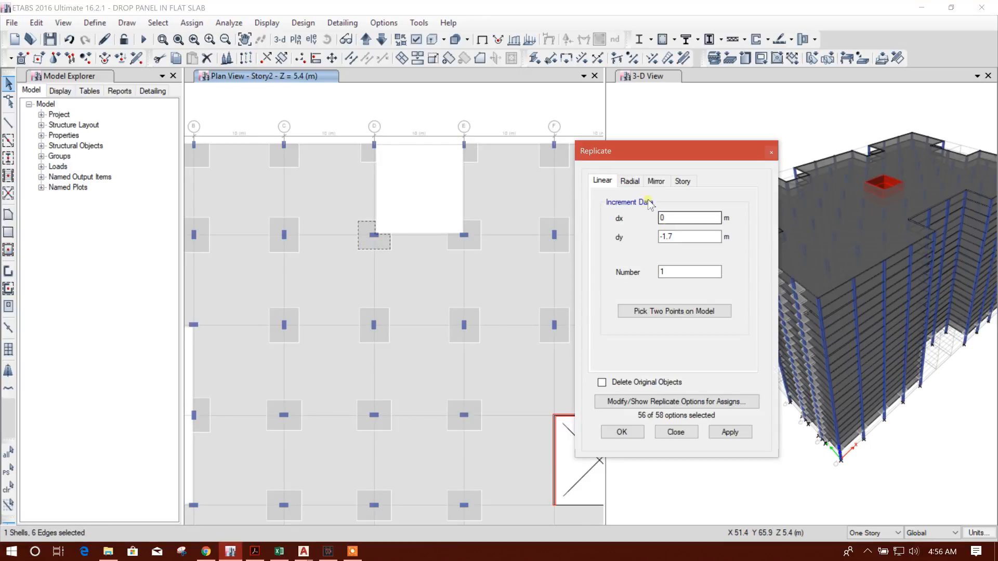
left_click(654, 314)
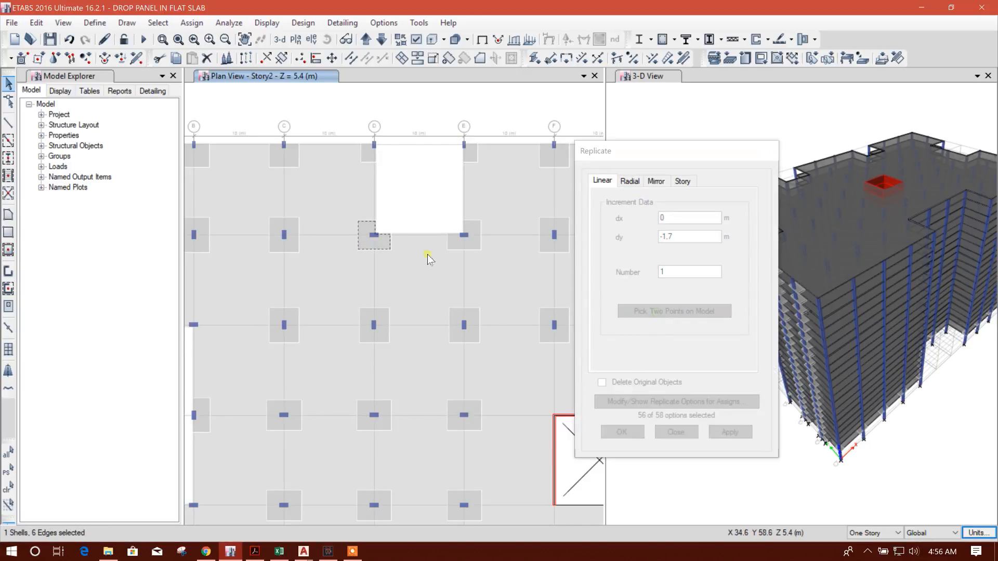
left_click(378, 233)
scroll(444, 241, "down", 3)
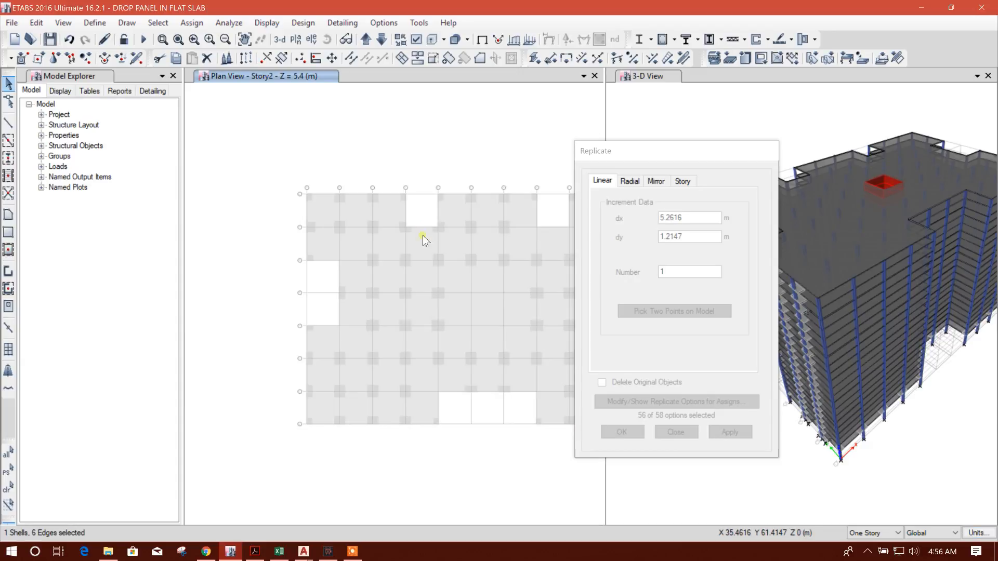
scroll(544, 245, "up", 4)
scroll(535, 223, "down", 1)
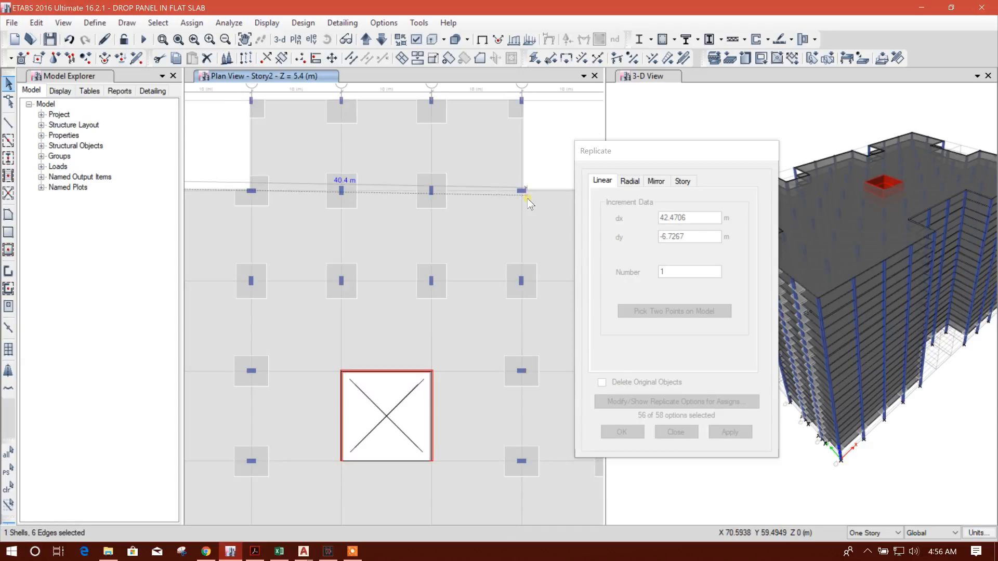
scroll(525, 193, "up", 3)
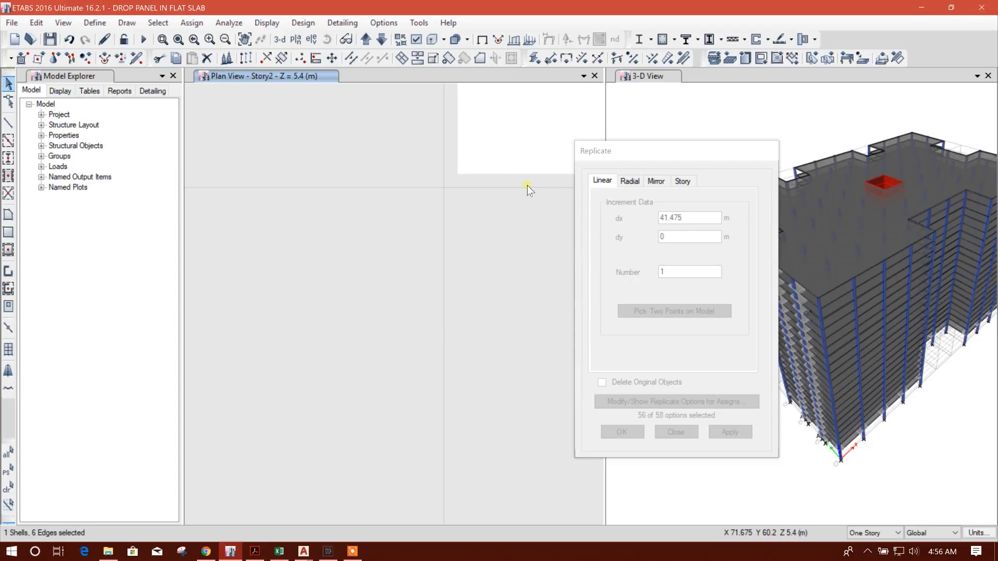
left_click(460, 180)
left_click(728, 432)
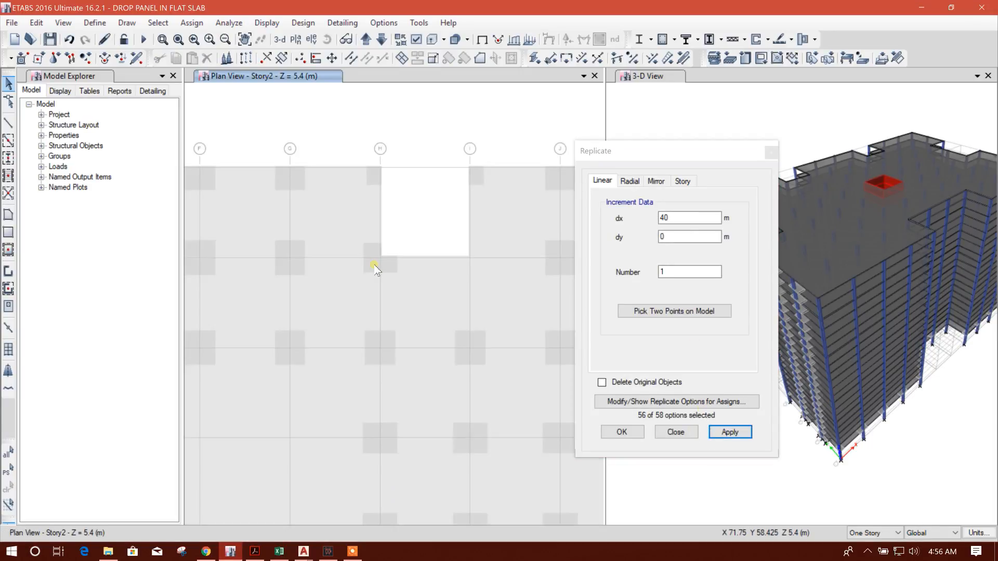
Replicate the mirrored E 7 drop panel linearly to column I 7 with dx 40 m, dy 0 and number 1.
middle_click_drag(386, 260, 458, 237)
middle_click_drag(306, 233, 419, 223)
left_click(308, 233)
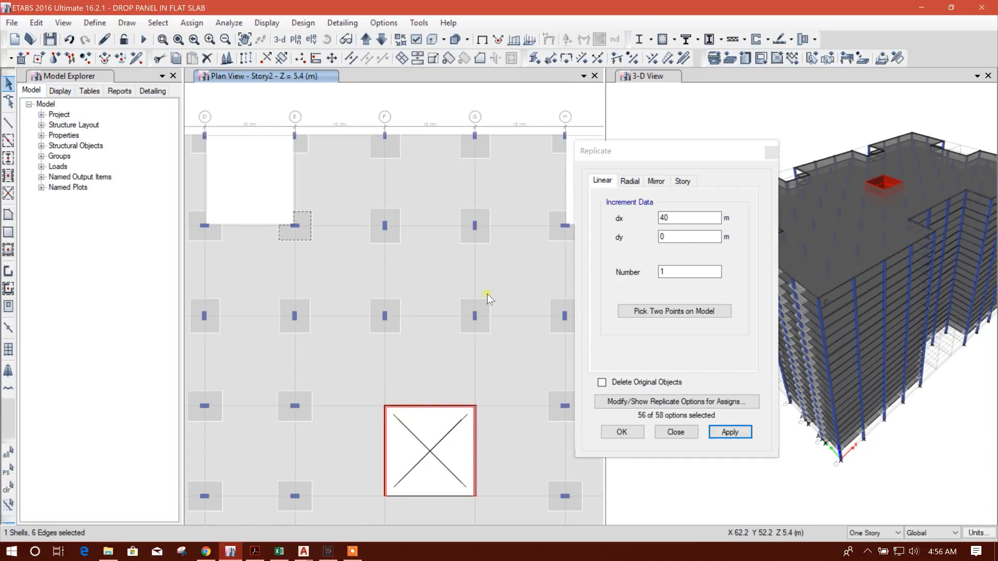
middle_click_drag(487, 294, 275, 305)
left_click(660, 312)
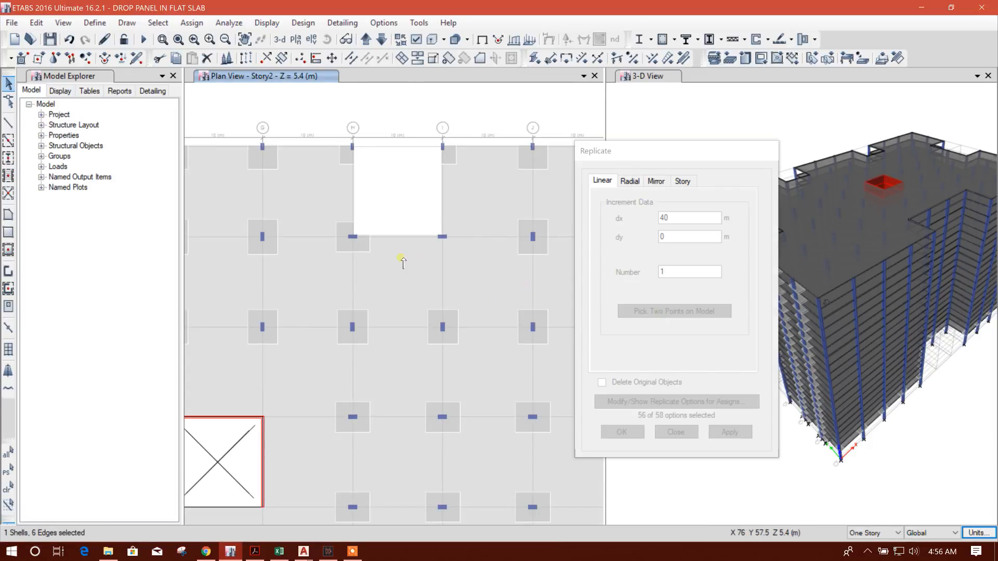
scroll(403, 262, "down", 3)
scroll(334, 256, "up", 6)
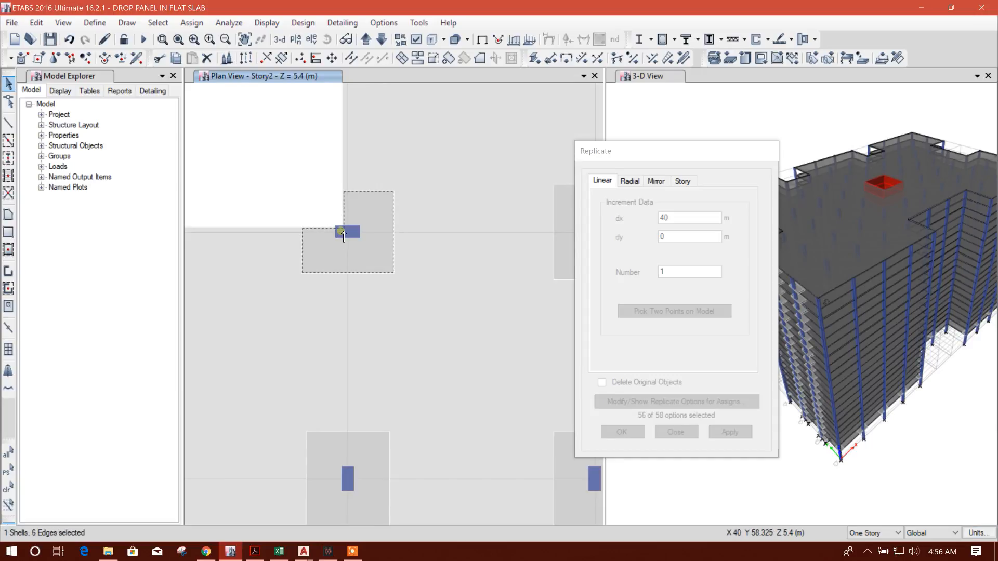
left_click(344, 229)
scroll(307, 260, "down", 3)
scroll(335, 294, "up", 5)
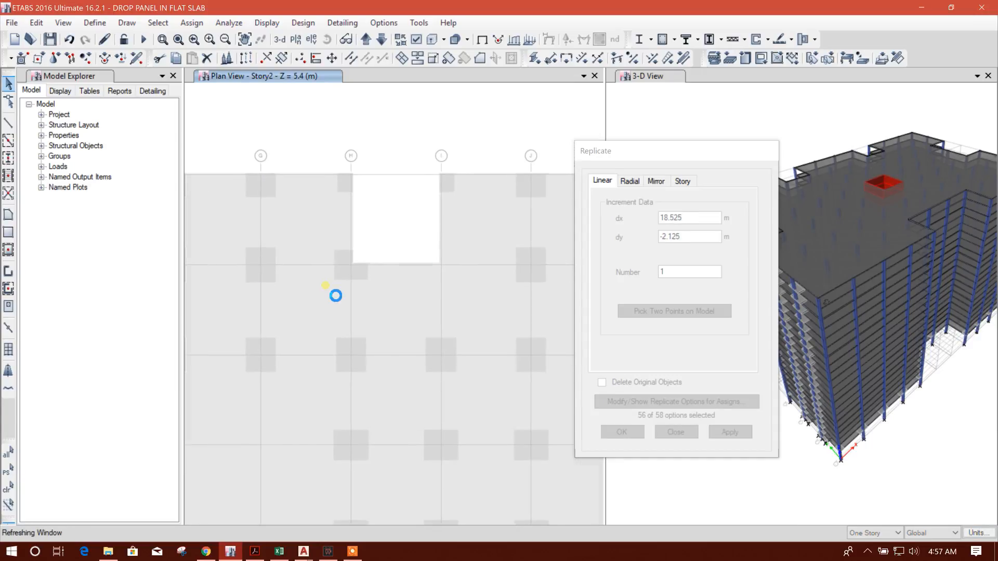
left_click(434, 271)
scroll(434, 267, "up", 4)
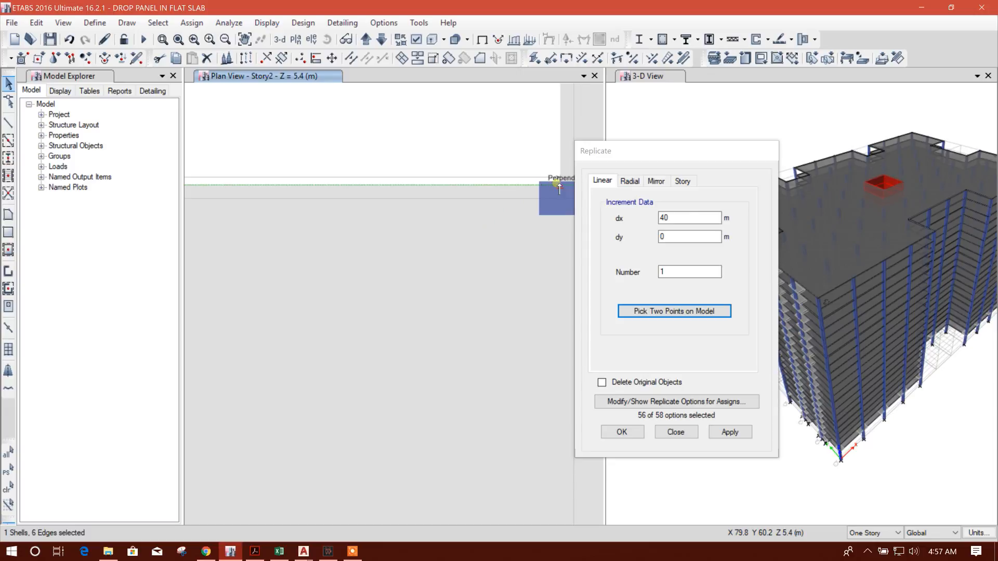
left_click(721, 432)
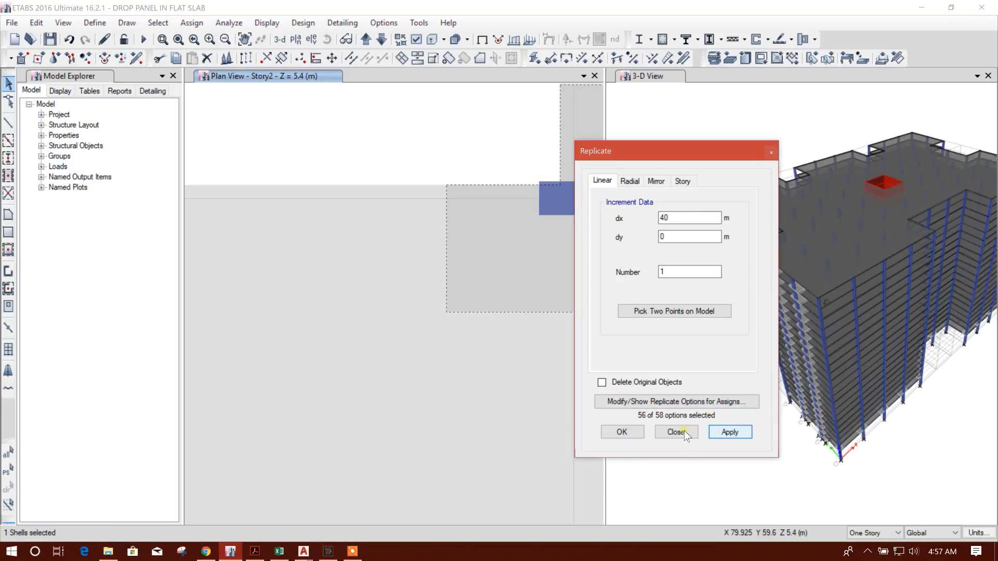
key("Escape")
scroll(419, 263, "down", 4)
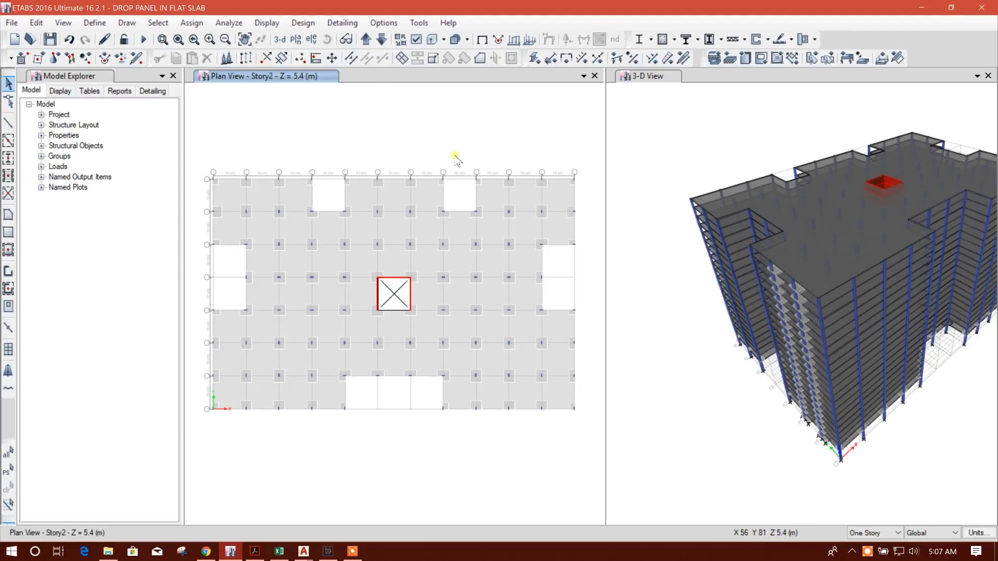
Inspect the drop panels across the Story2 plan, especially around grid point L 8, and check the whole building in 3-D.
middle_click_drag(409, 426, 417, 438)
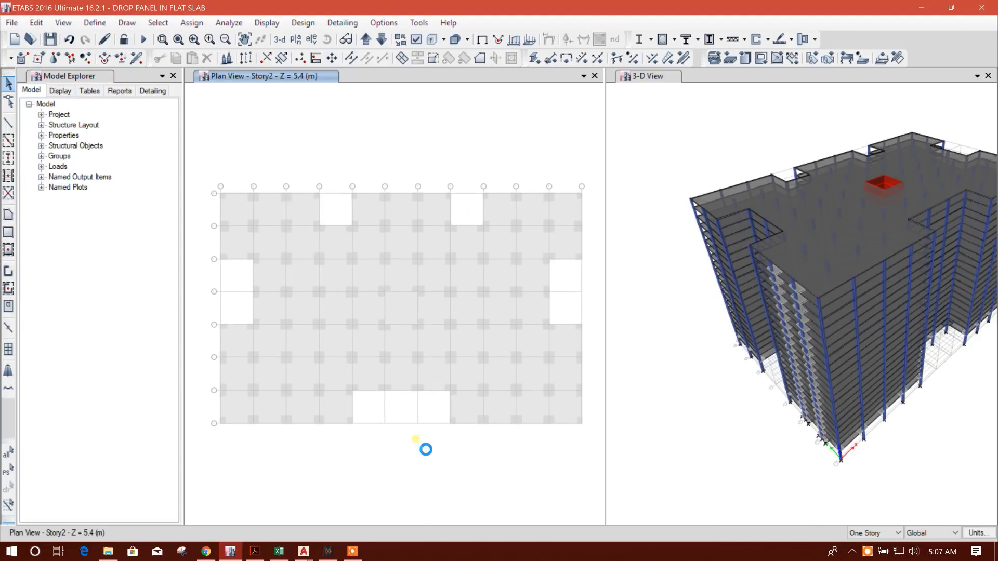
middle_click_drag(582, 286, 567, 291)
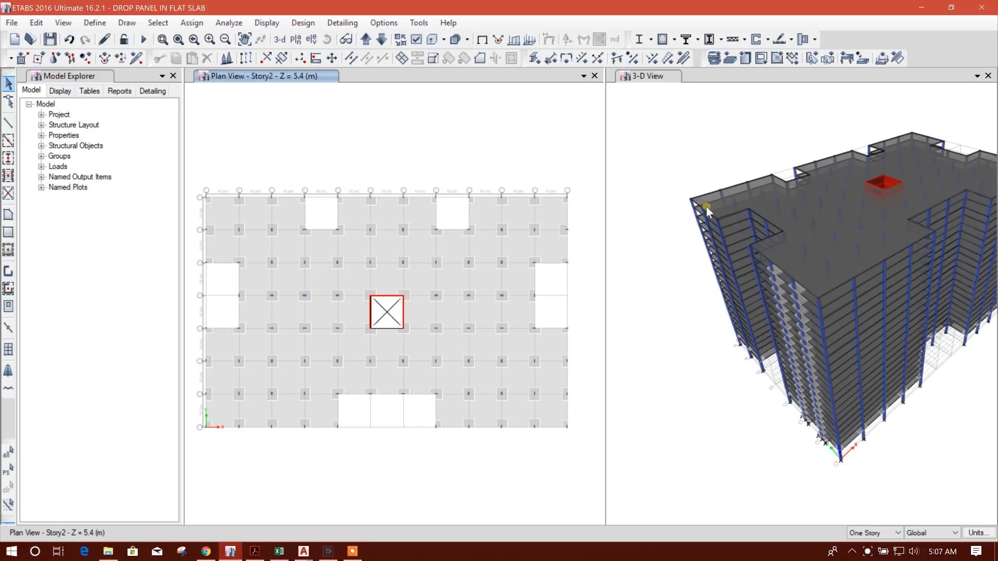
scroll(709, 199, "up", 3)
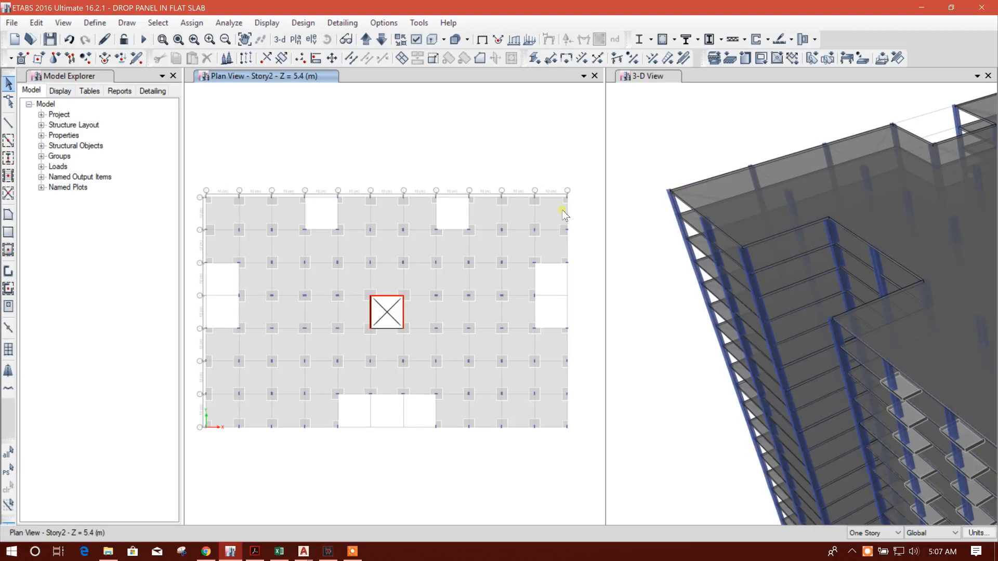
scroll(564, 206, "up", 3)
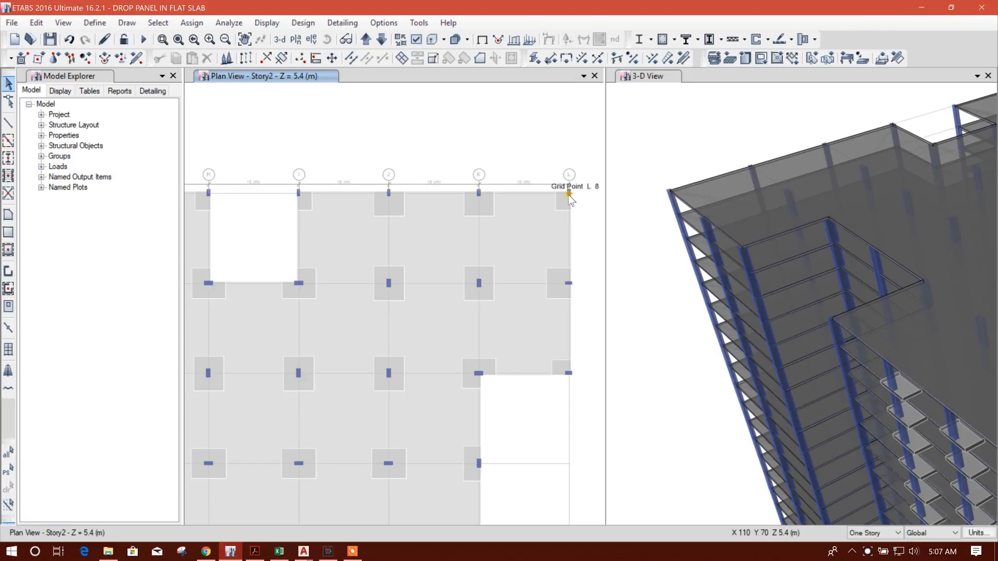
scroll(569, 194, "down", 3)
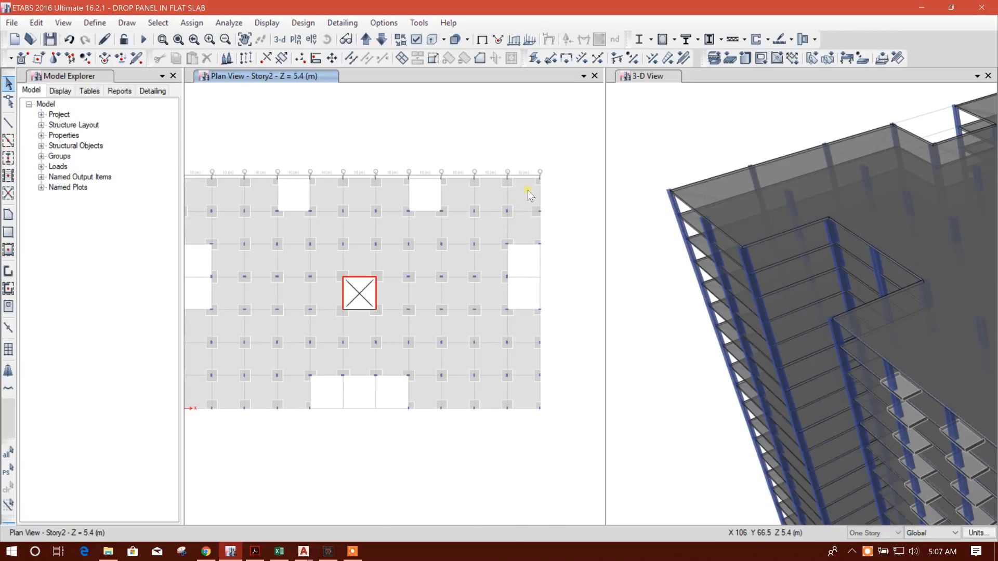
scroll(519, 205, "up", 3)
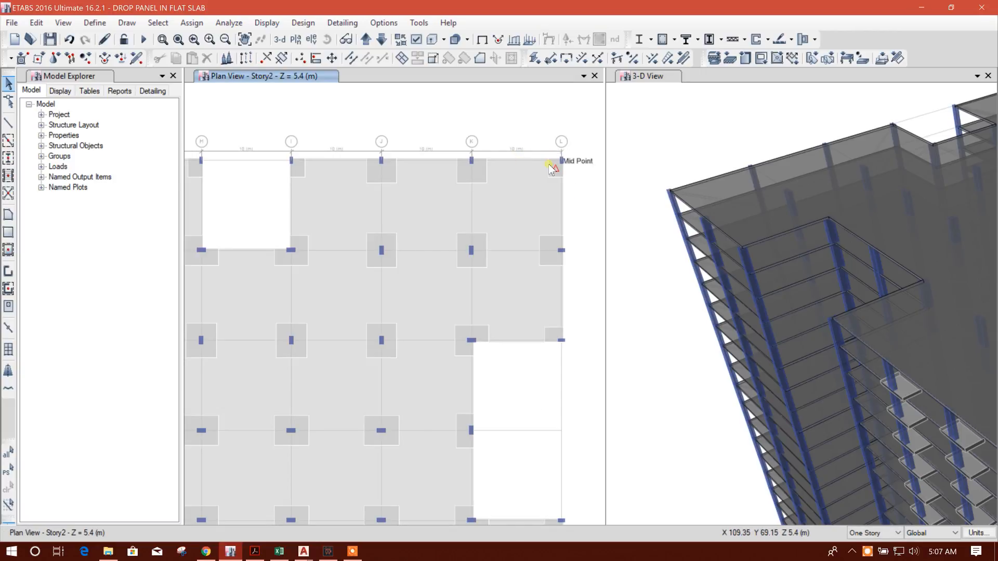
scroll(551, 172, "down", 3)
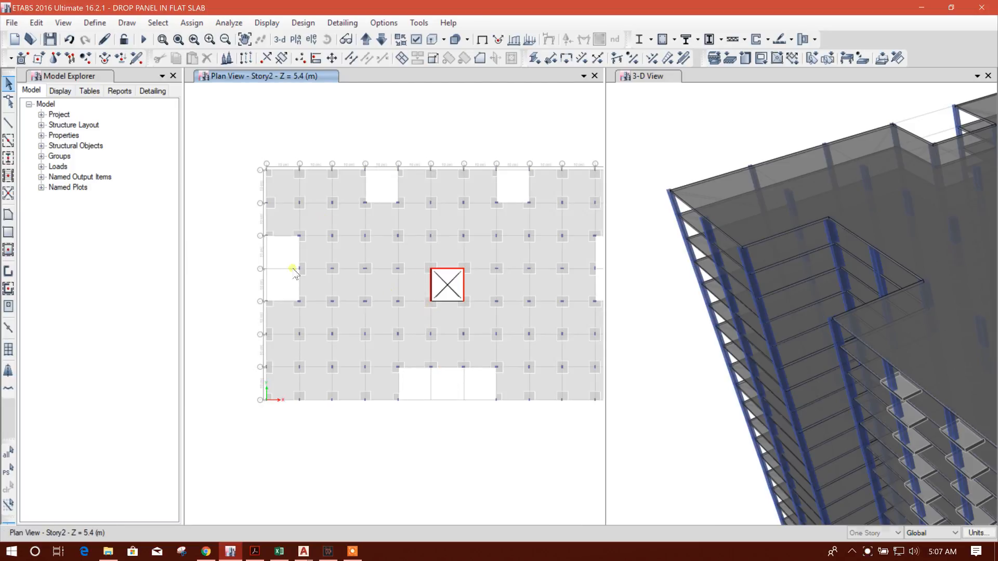
middle_click_drag(494, 379, 443, 372)
middle_click_drag(443, 373, 419, 363)
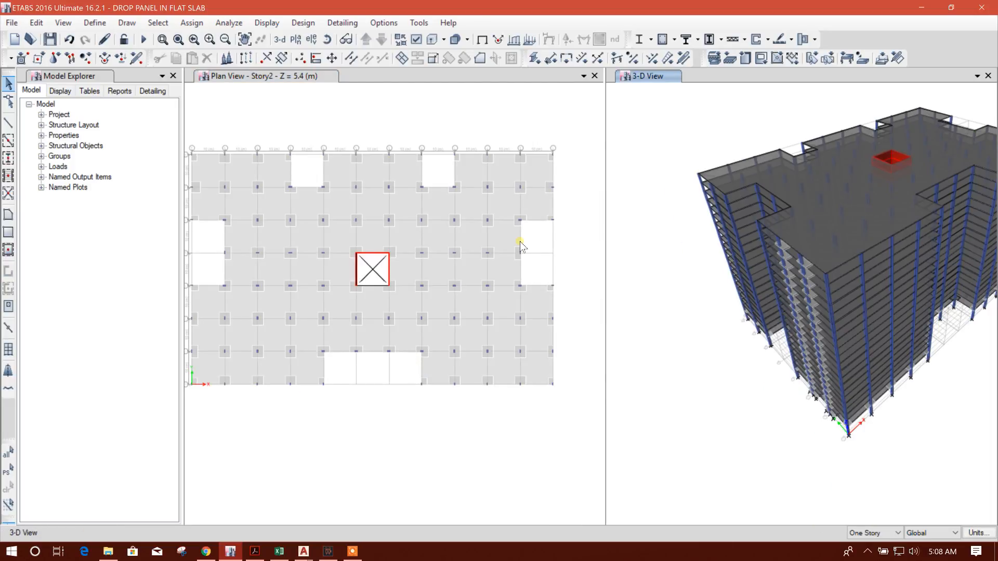
left_click(405, 371)
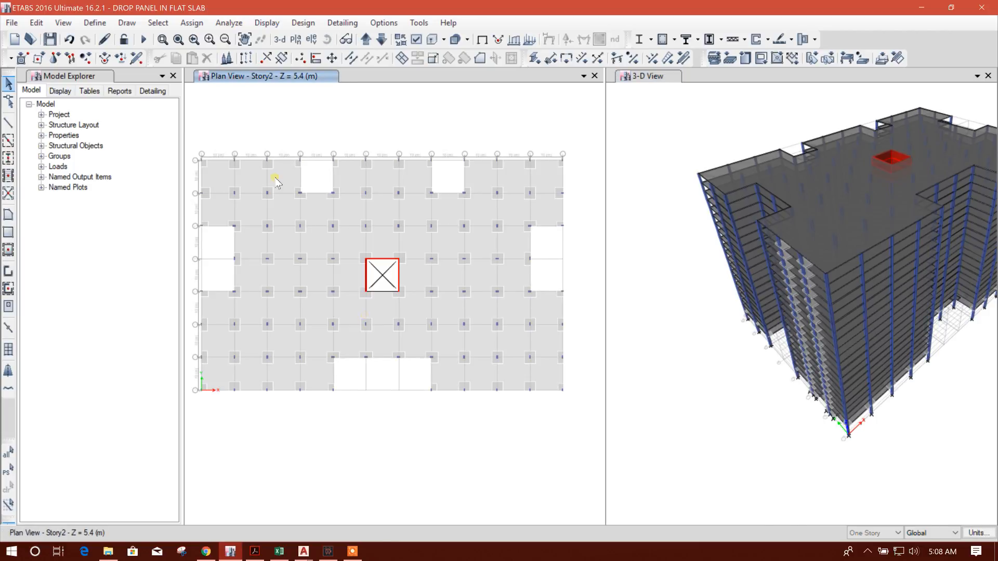
Delete Story3 through Story22 from the story data together with their existing structure.
right_click(314, 102)
left_click(363, 108)
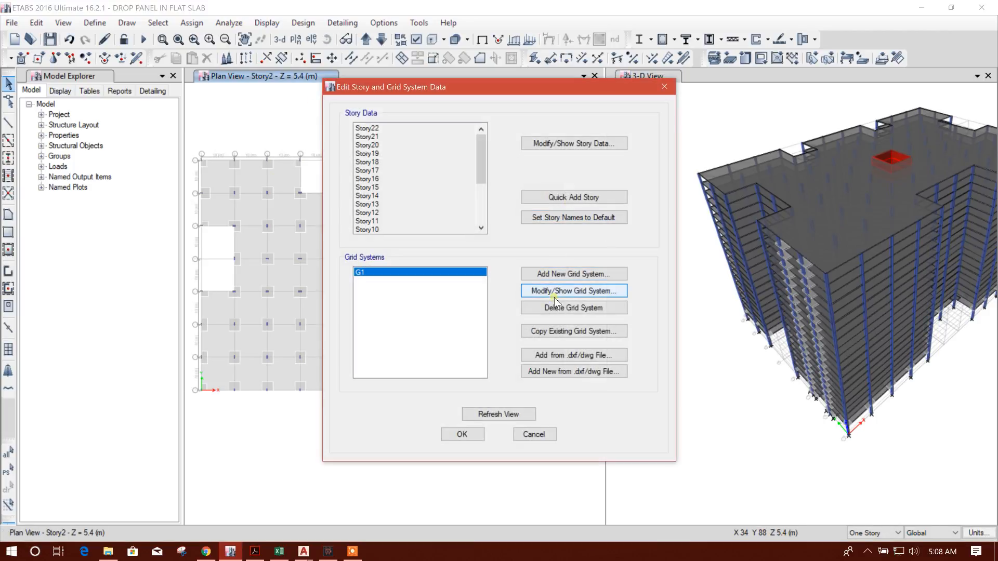
left_click(582, 144)
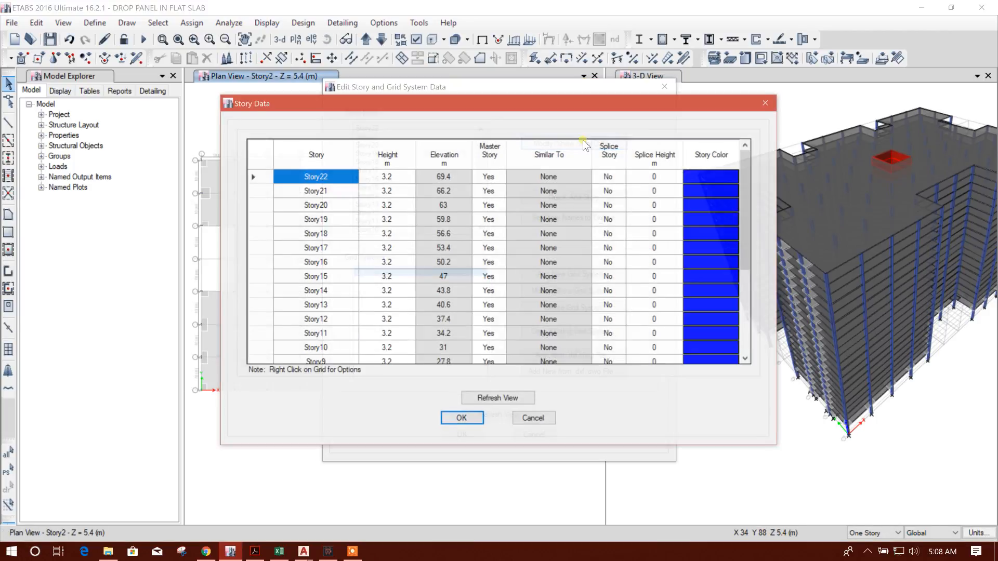
scroll(348, 203, "down", 4)
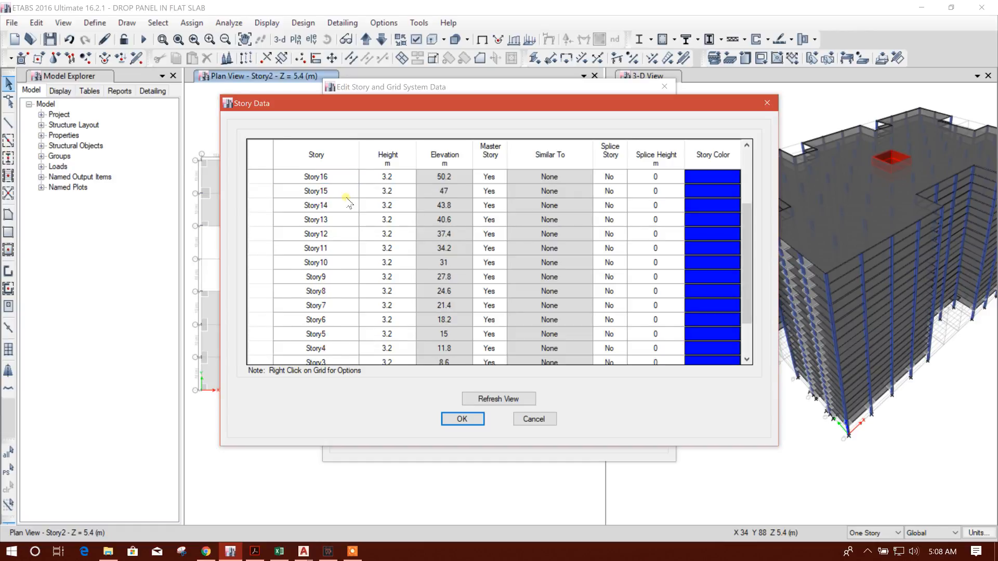
left_click_drag(263, 320, 264, 177)
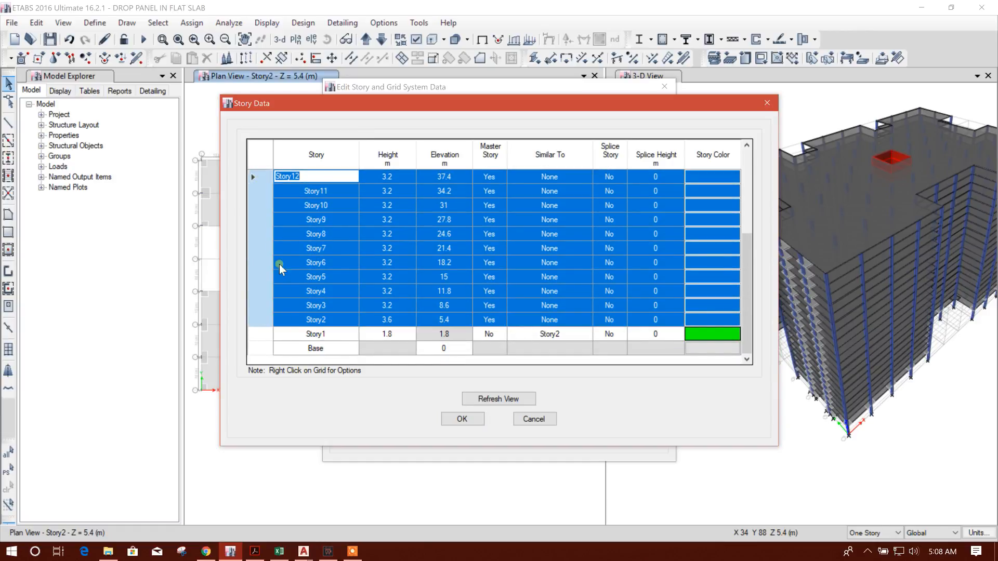
left_click_drag(266, 305, 266, 130)
right_click(260, 208)
mouse_move(374, 262)
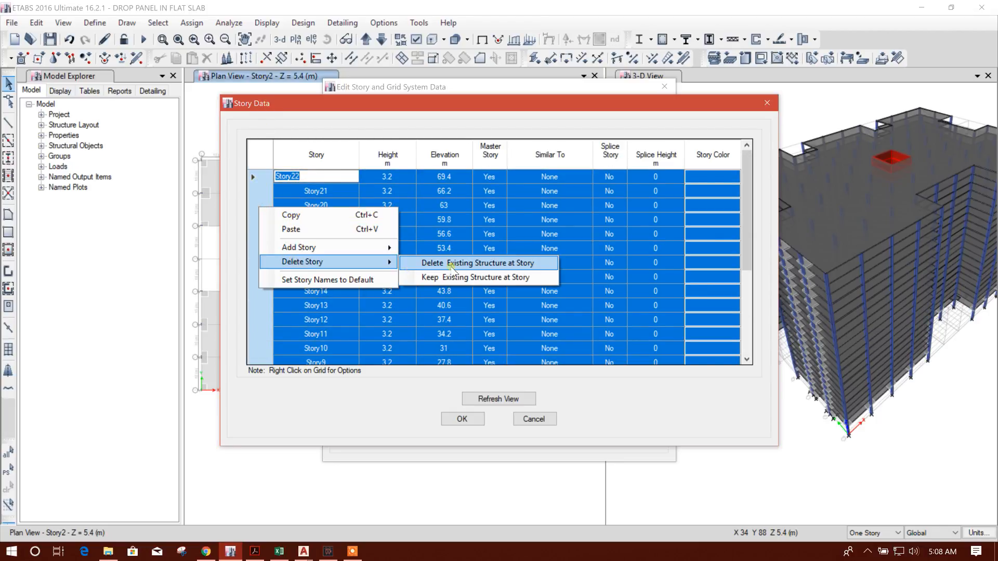
left_click(465, 264)
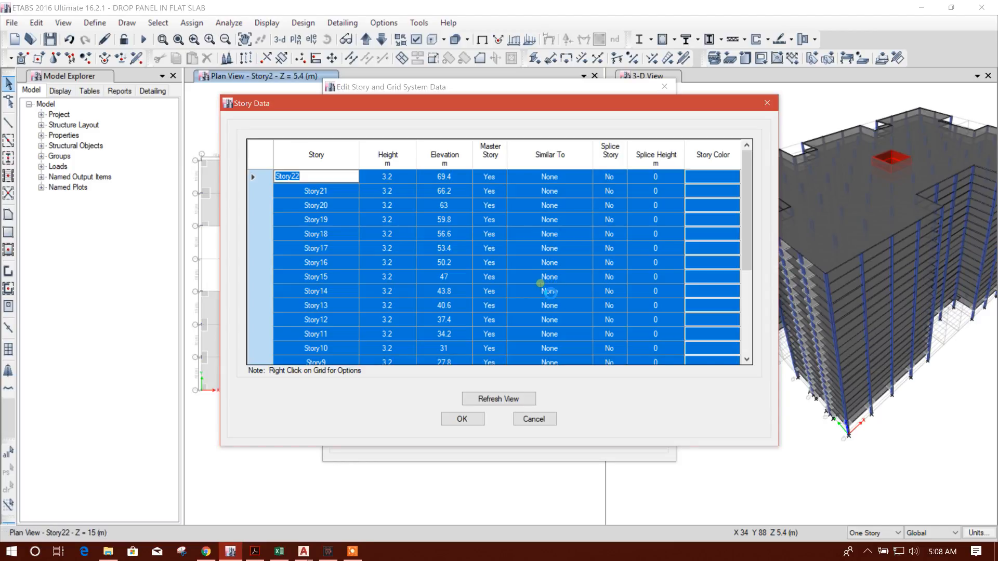
left_click(463, 419)
left_click(469, 437)
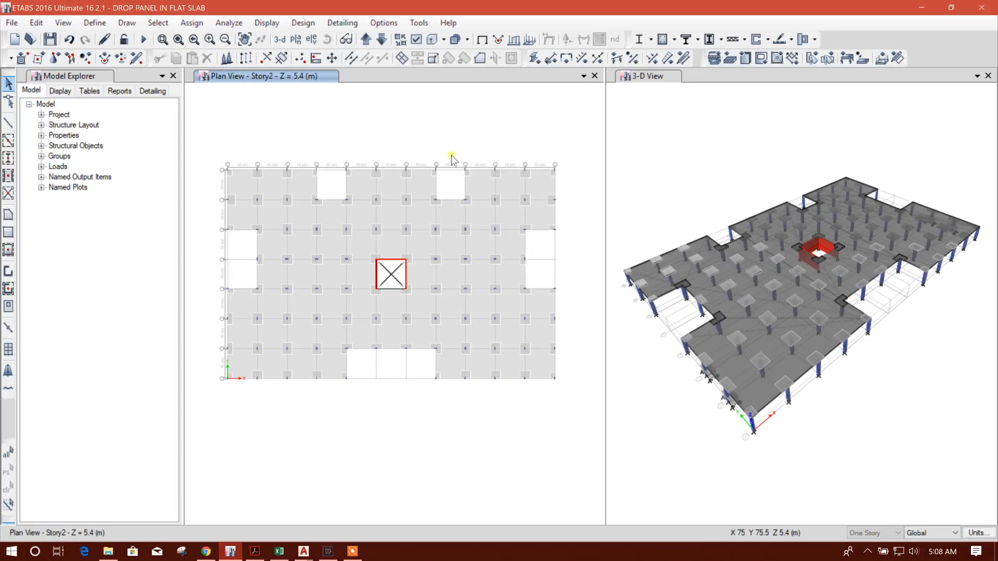
Add 20 stories of 3.2 m height above Story2, replicating them from Story2.
right_click(439, 139)
left_click(498, 147)
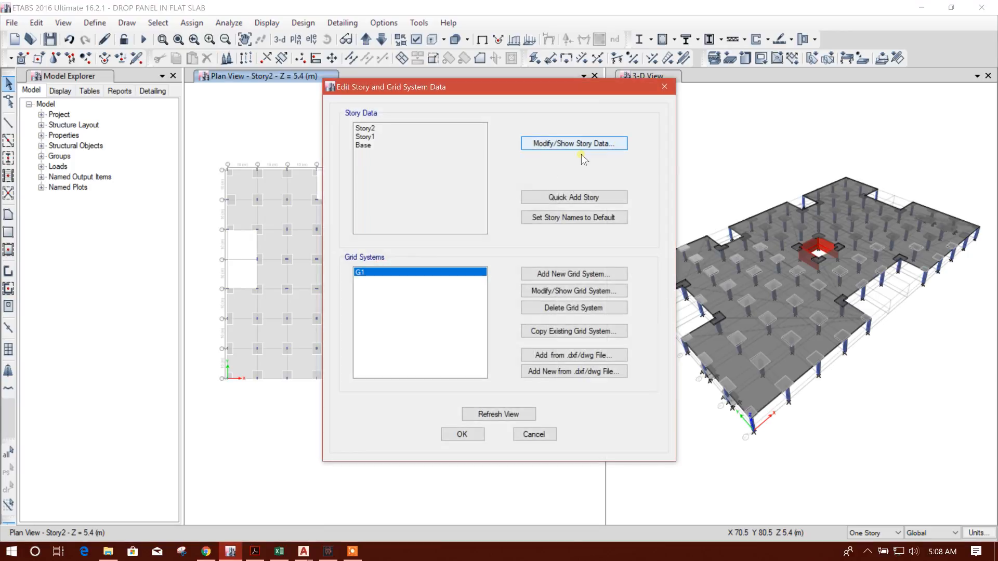
left_click(552, 143)
right_click(322, 178)
mouse_move(332, 217)
left_click(497, 220)
left_click(552, 206)
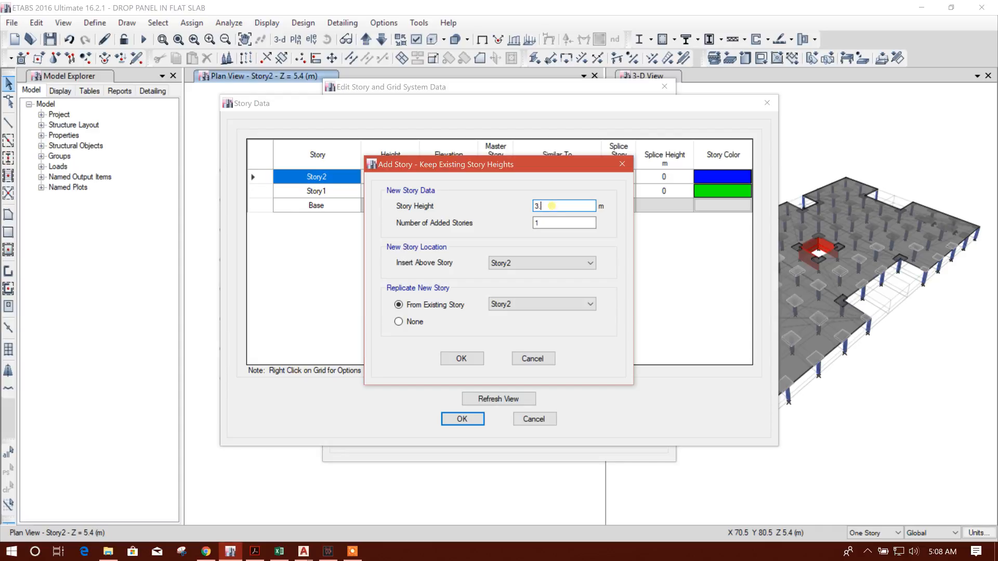
key("Tab")
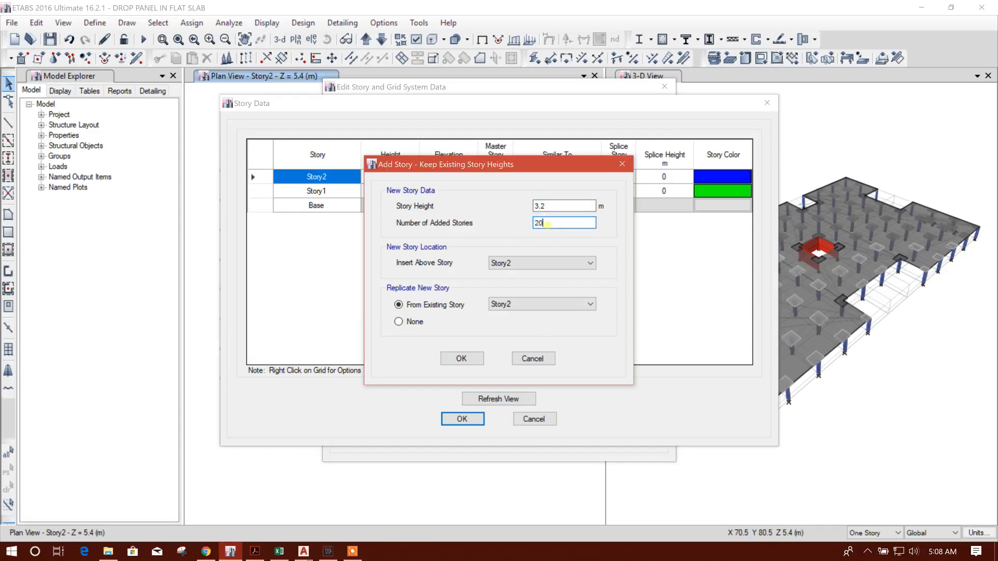
left_click(461, 359)
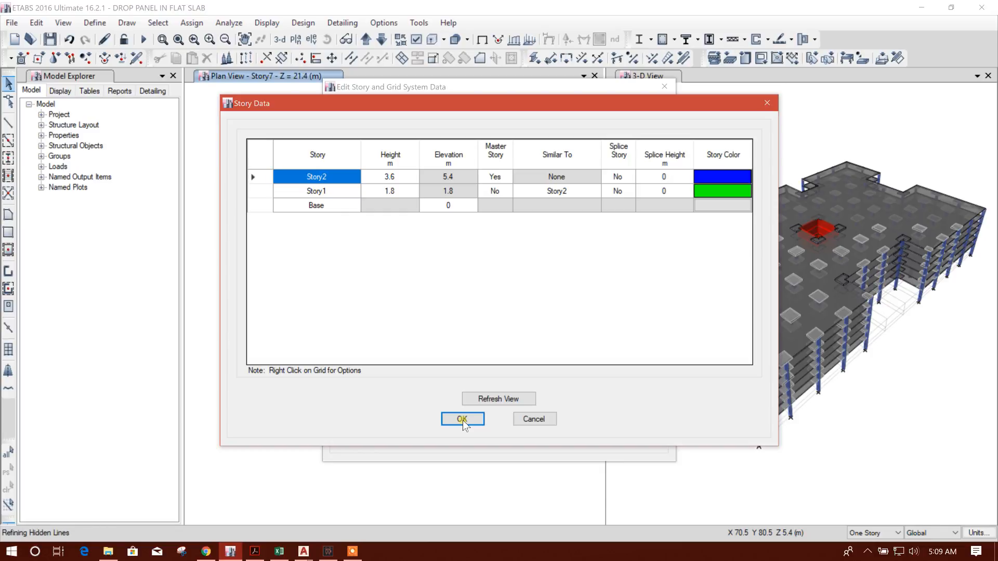
left_click(352, 551)
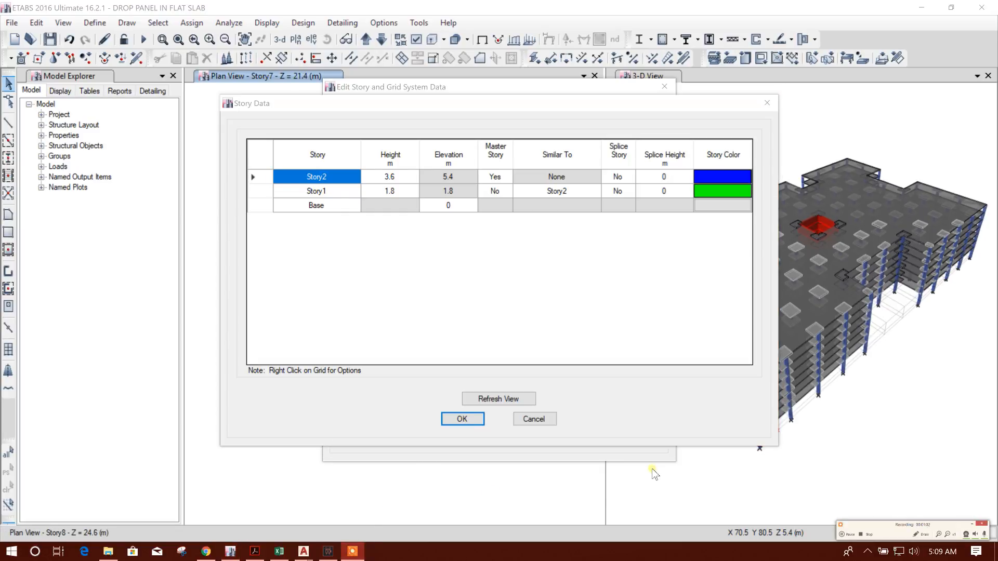
left_click(851, 535)
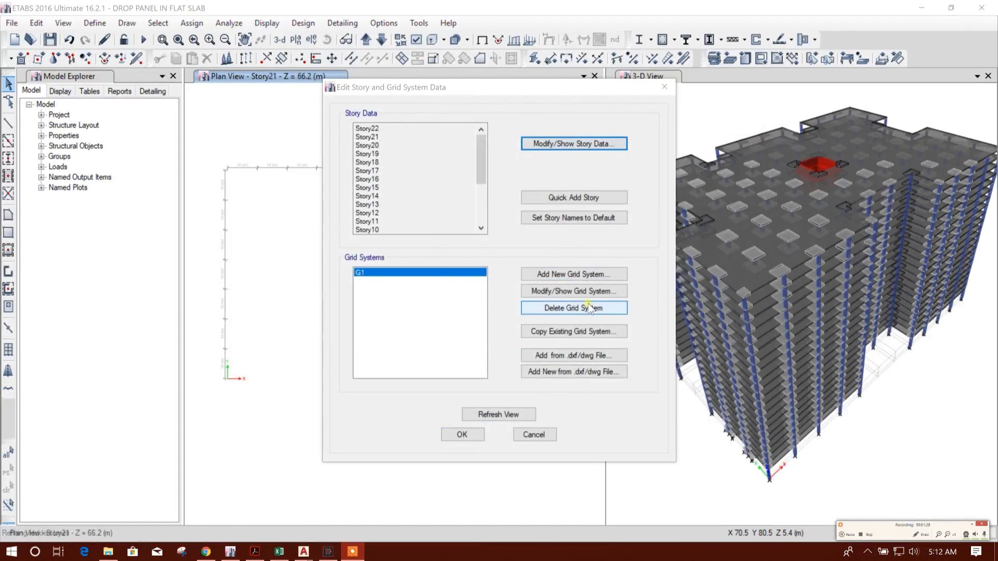
left_click(470, 434)
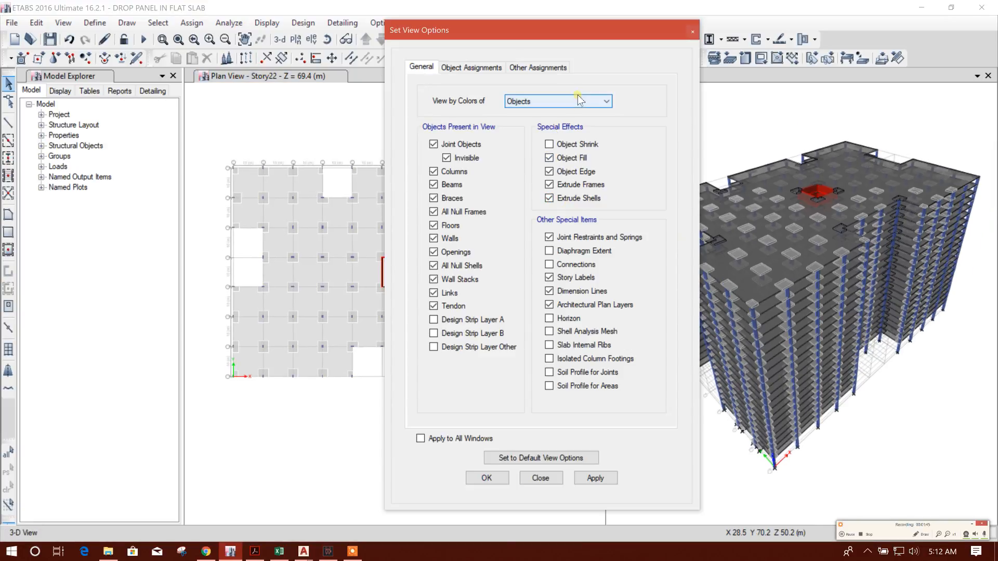
Turn off the extruded display of frames and shells in the 3-D view.
left_click(566, 199)
left_click(588, 479)
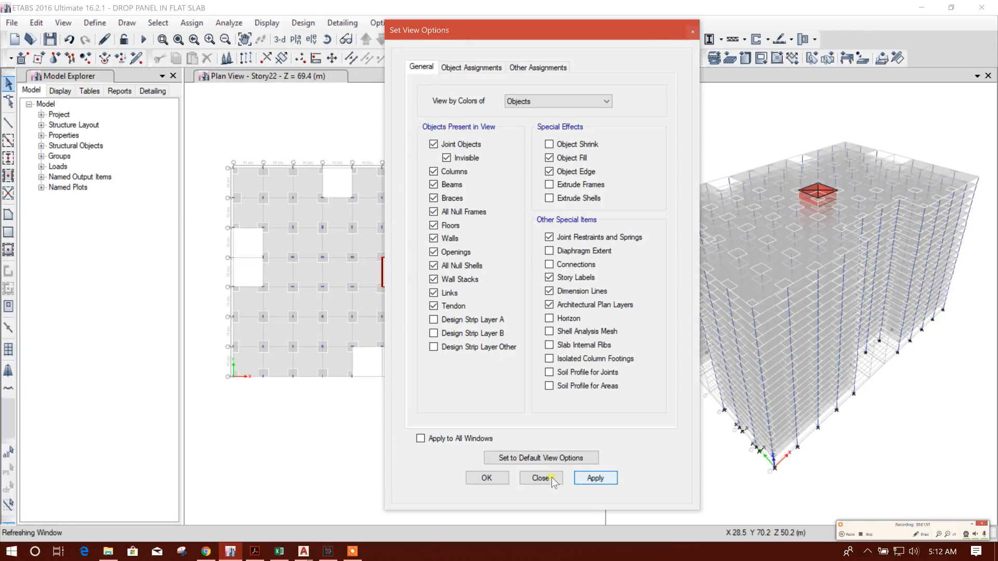
left_click(551, 477)
left_click_drag(538, 446, 543, 421)
middle_click_drag(666, 428, 668, 404)
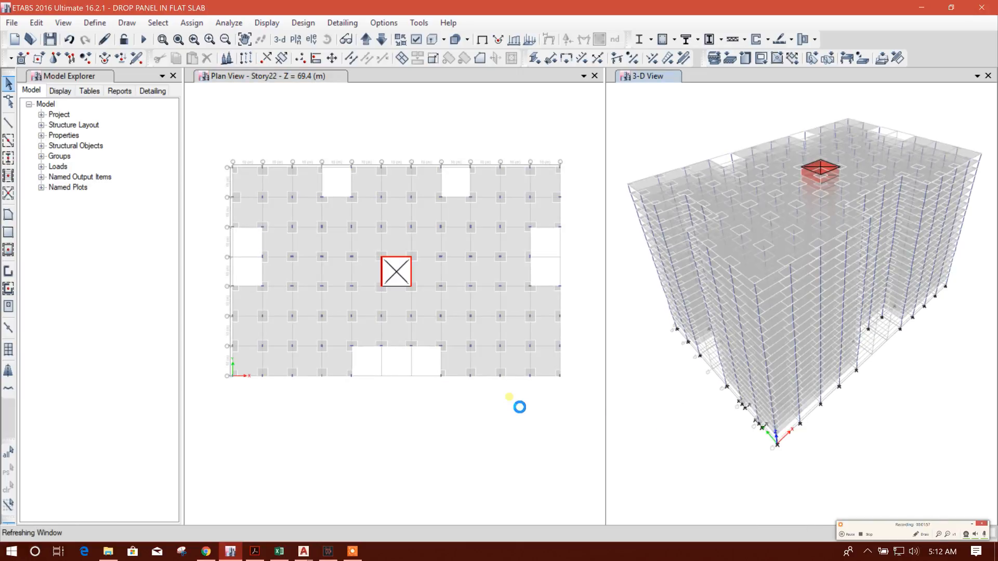
middle_click_drag(498, 398, 494, 405)
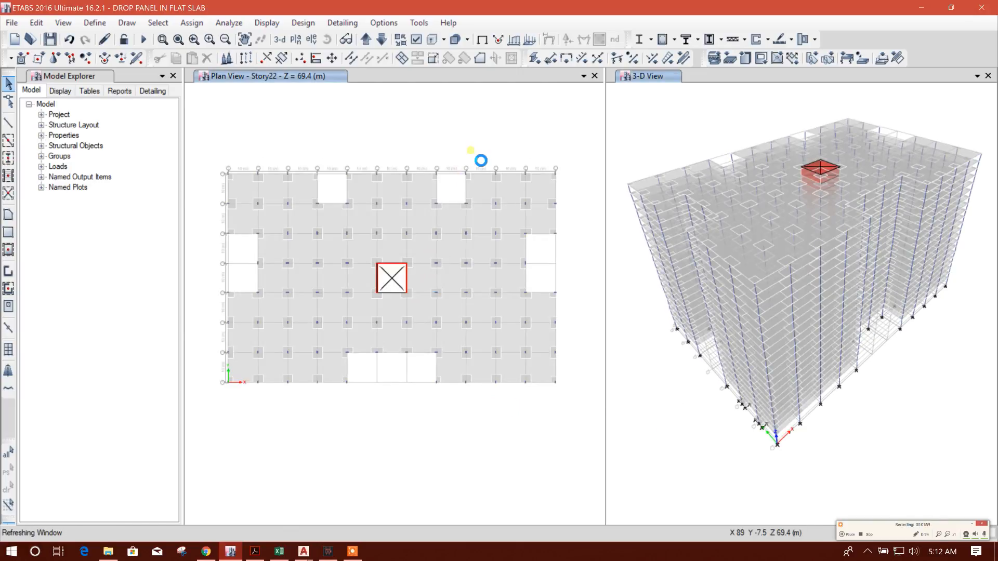
Add one 2.4 m high story above Story22, replicated from Story22.
right_click(477, 150)
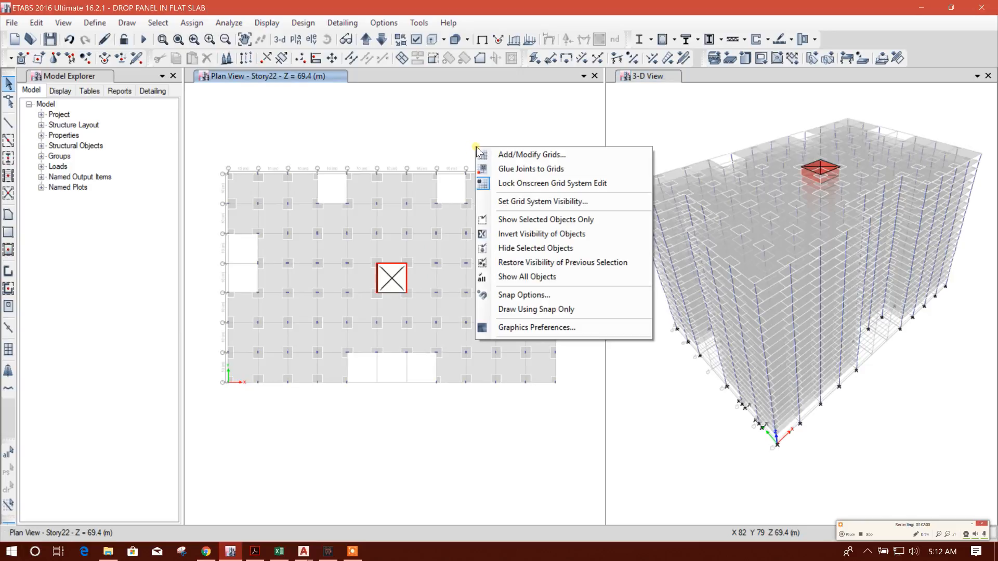
left_click(512, 155)
left_click(611, 143)
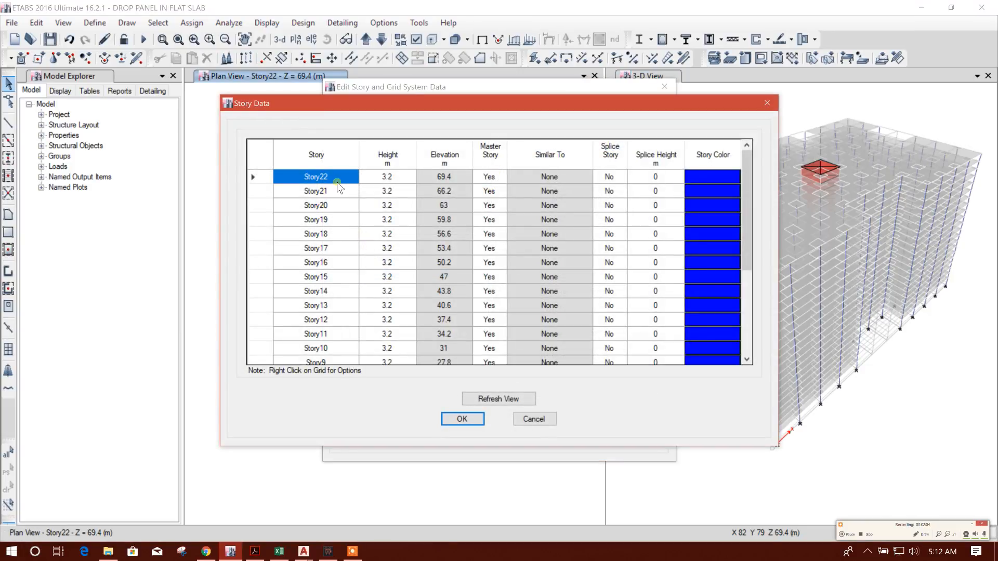
right_click(338, 183)
mouse_move(391, 216)
left_click(519, 218)
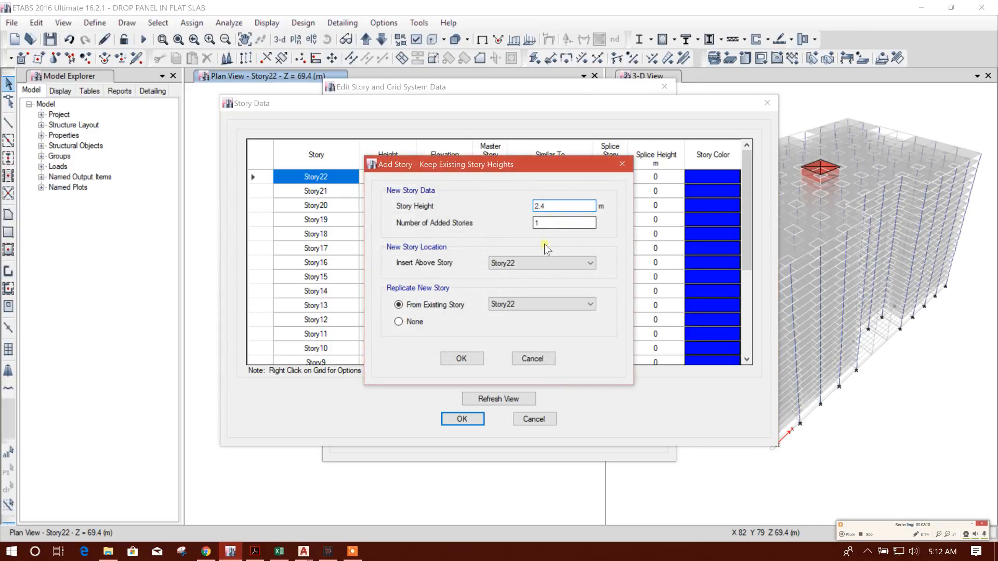
left_click(548, 263)
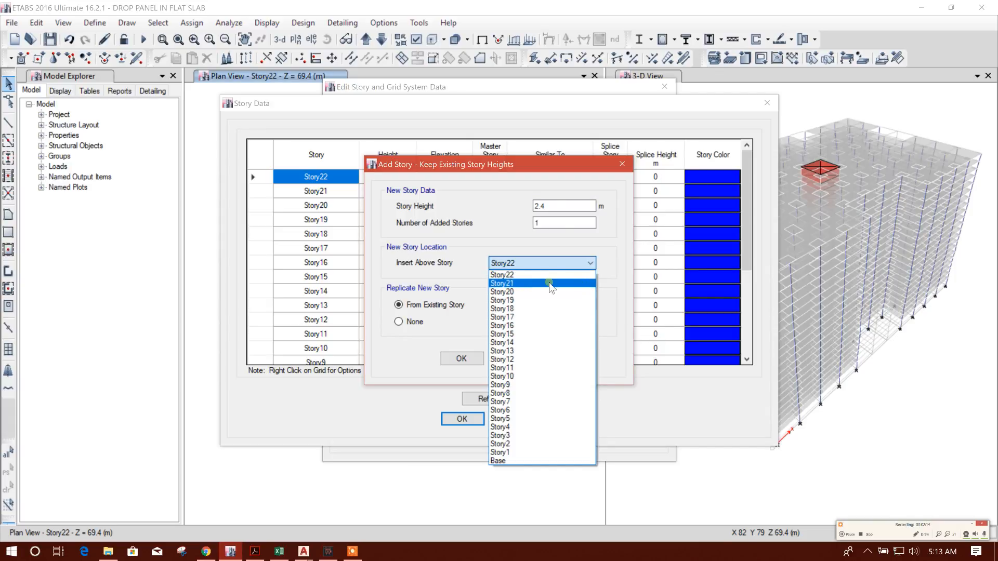
left_click(523, 275)
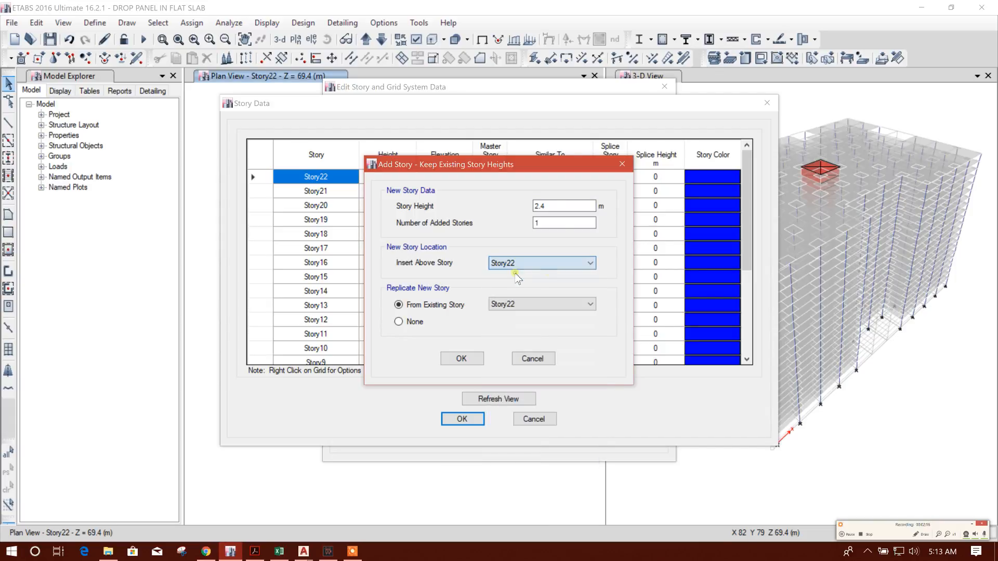
left_click(469, 360)
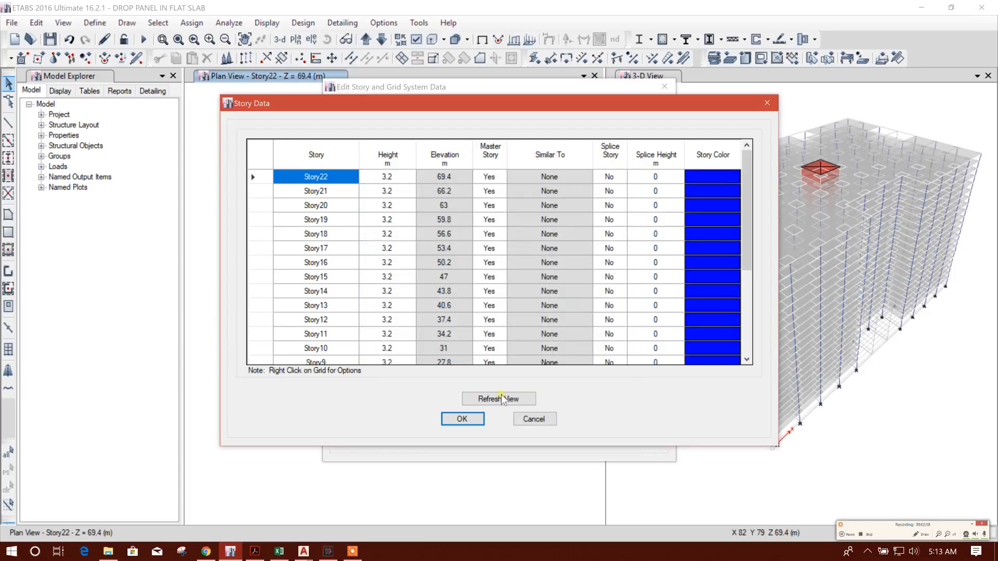
left_click(462, 419)
left_click(459, 434)
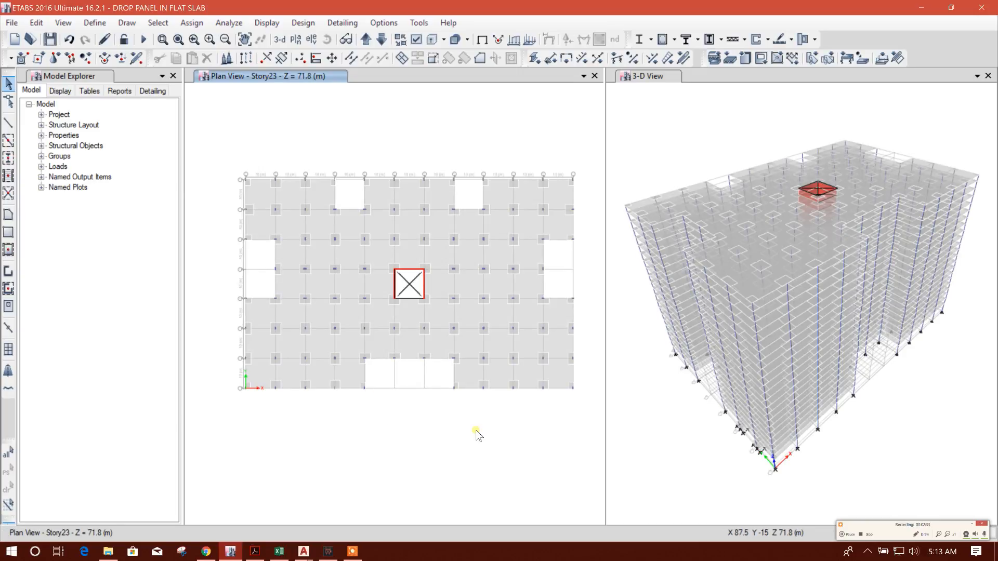
Delete the Story23 slab, columns and drop panels on all sides of the central shear-wall core.
left_click_drag(579, 411, 227, 310)
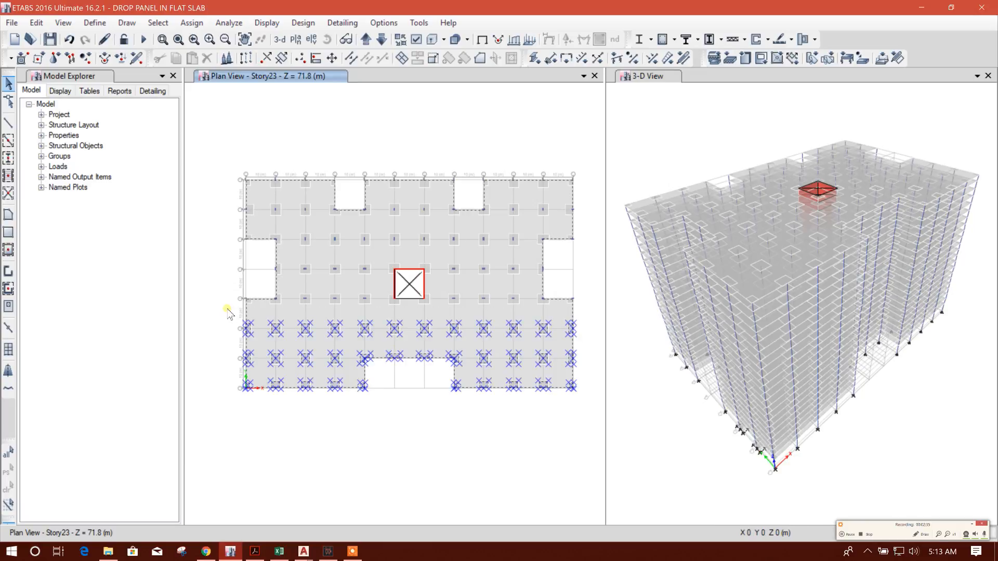
key("Delete")
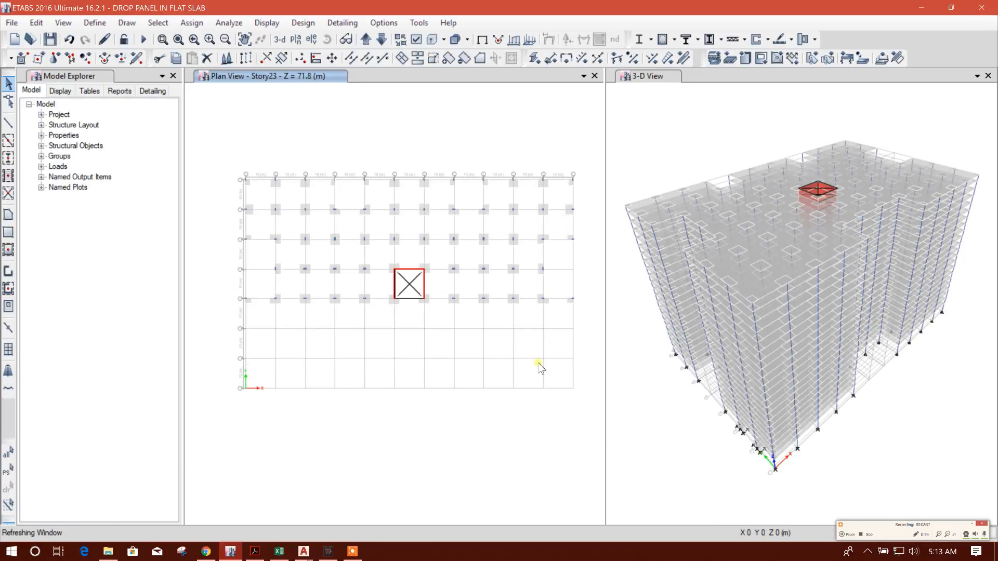
left_click_drag(581, 335, 450, 186)
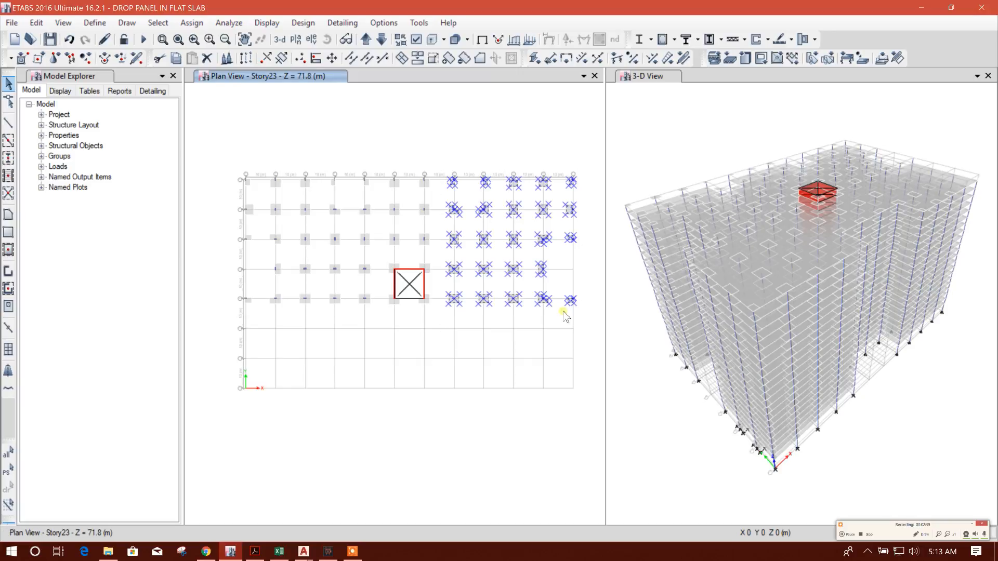
key("Delete")
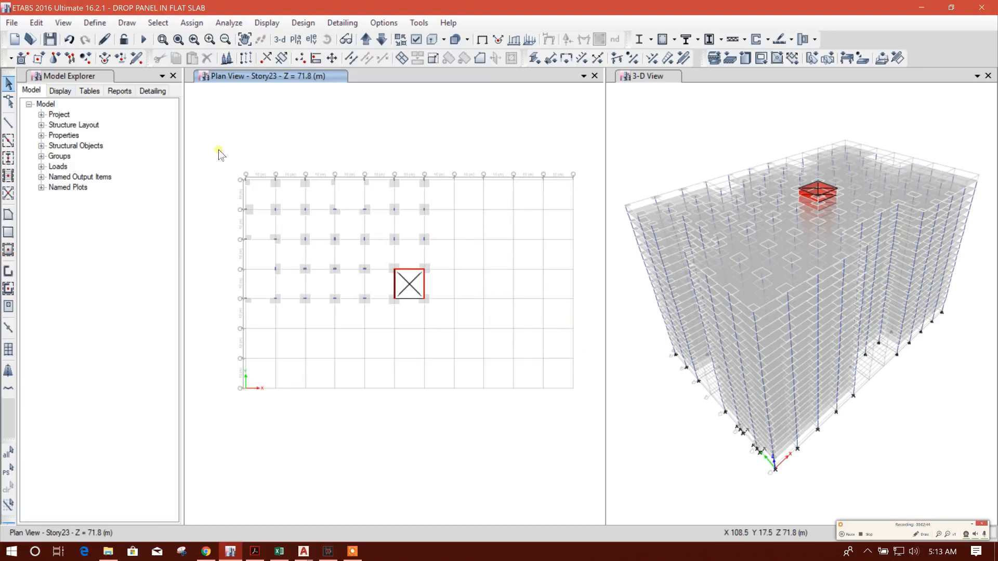
left_click_drag(231, 159, 439, 255)
key("Delete")
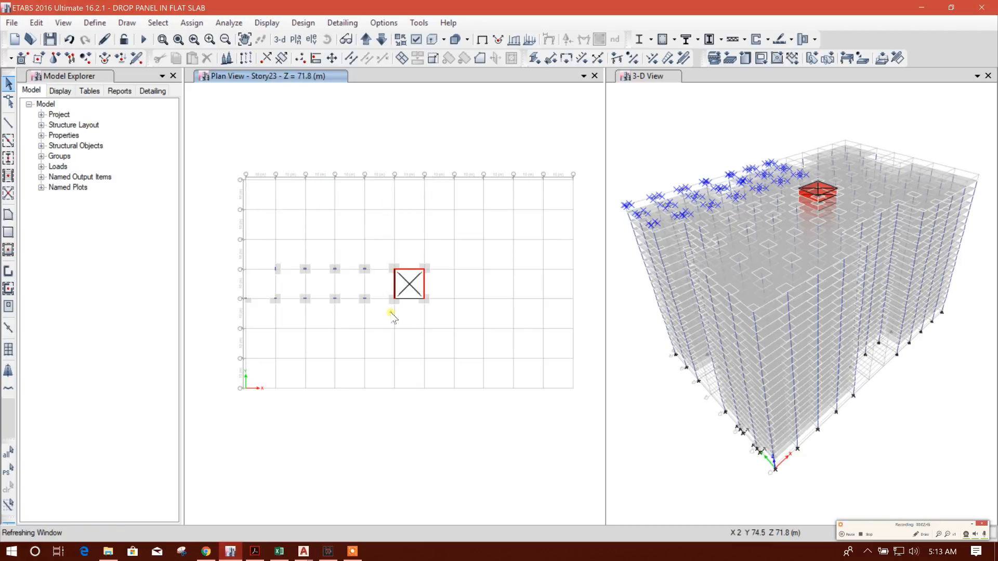
left_click_drag(267, 220, 407, 314)
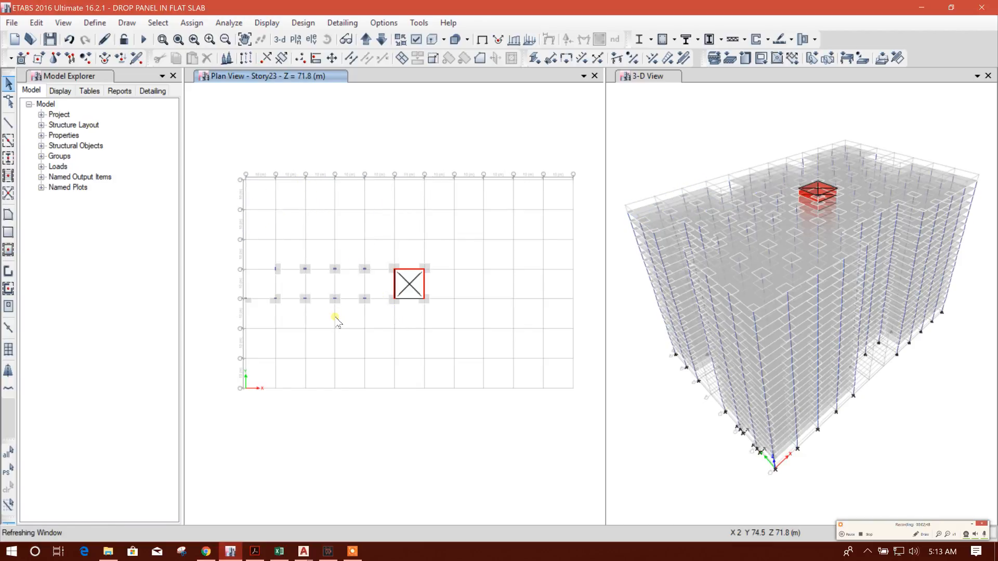
key("Delete")
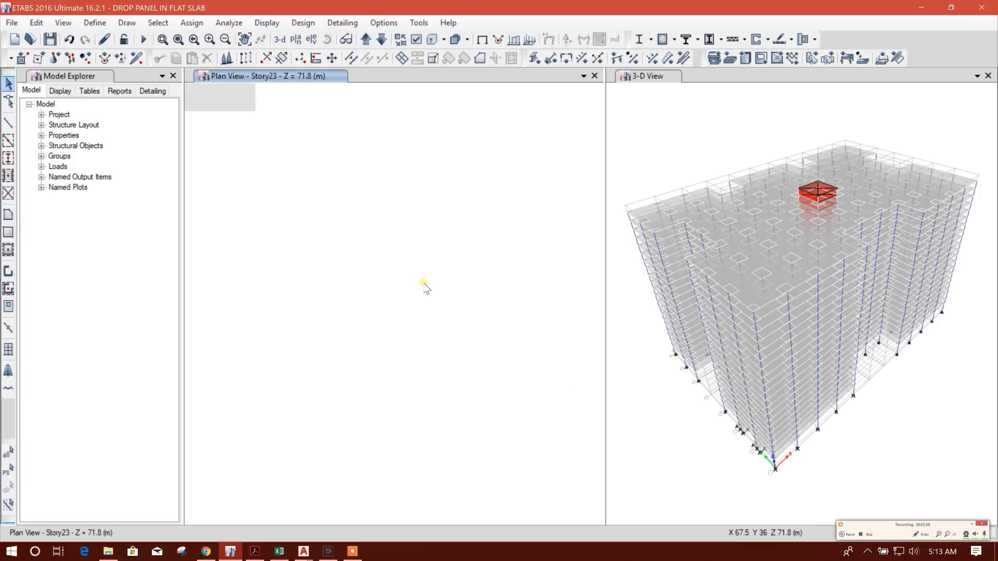
Delete the remaining drop panels at the corners of the central core on Story23.
left_click(350, 188)
key("Delete")
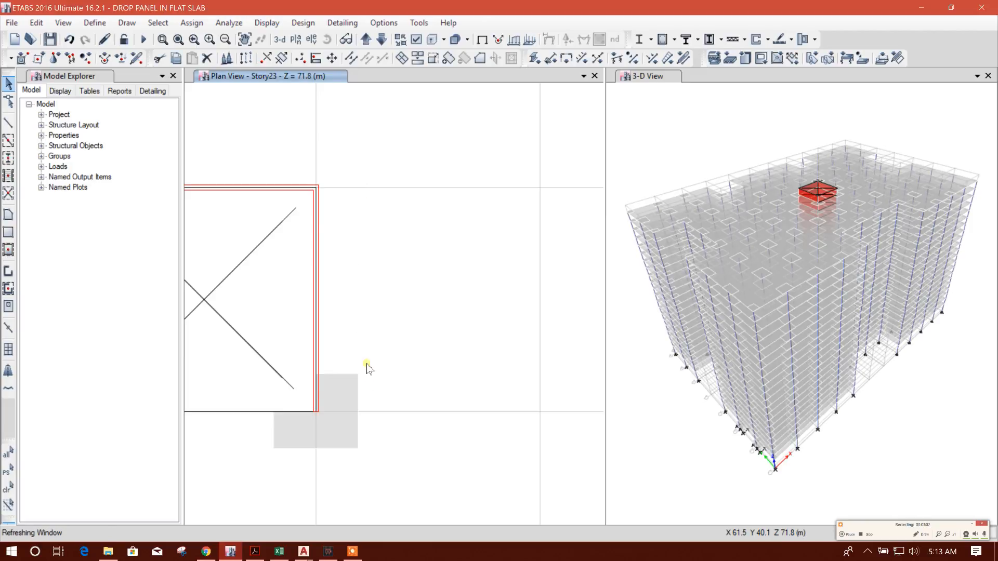
left_click(355, 396)
key("Delete")
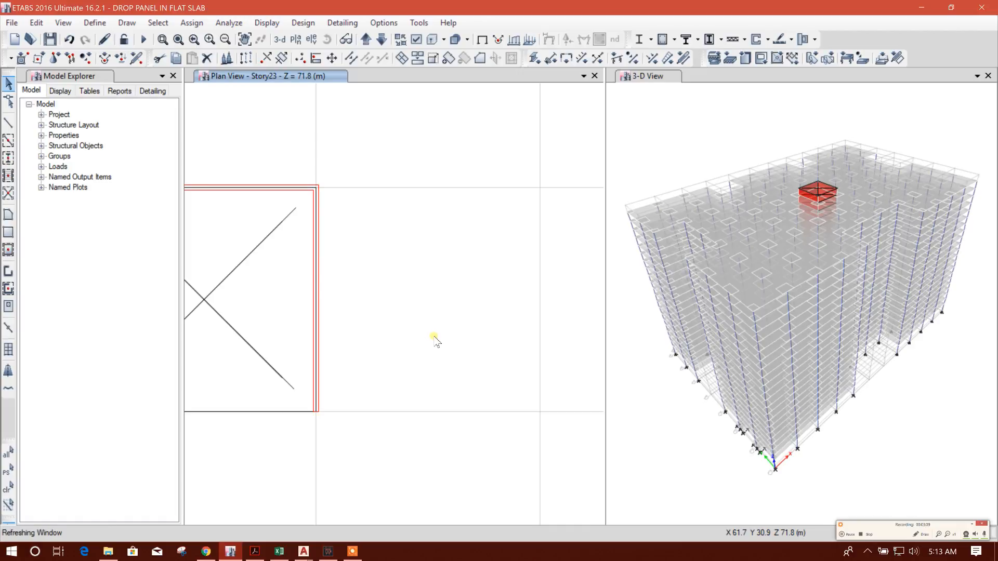
scroll(432, 333, "down", 3)
middle_click_drag(423, 312, 456, 311)
middle_click_drag(391, 339, 409, 308)
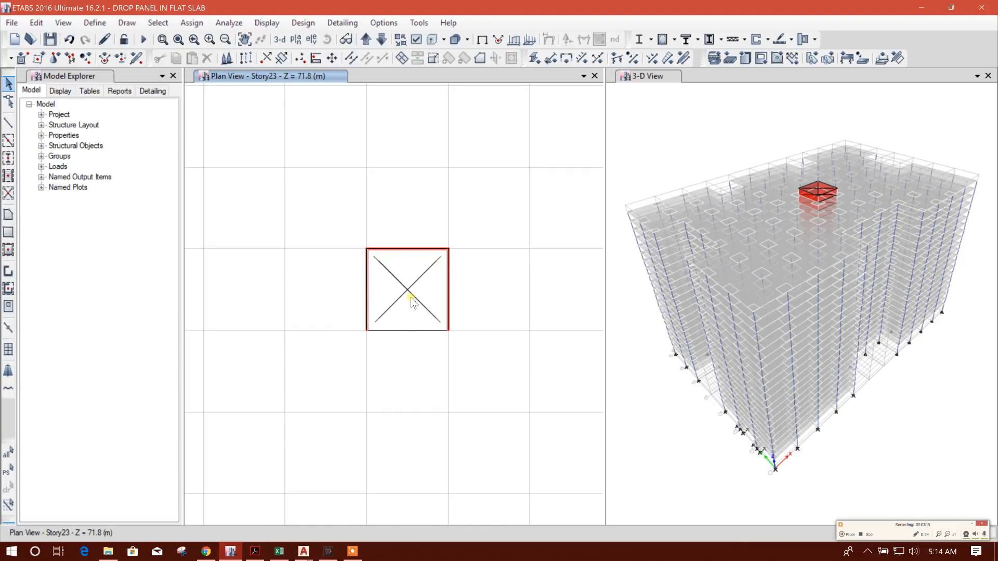
Assign the S250 slab section to the opening inside the core on Story23.
left_click(410, 298)
left_click(714, 58)
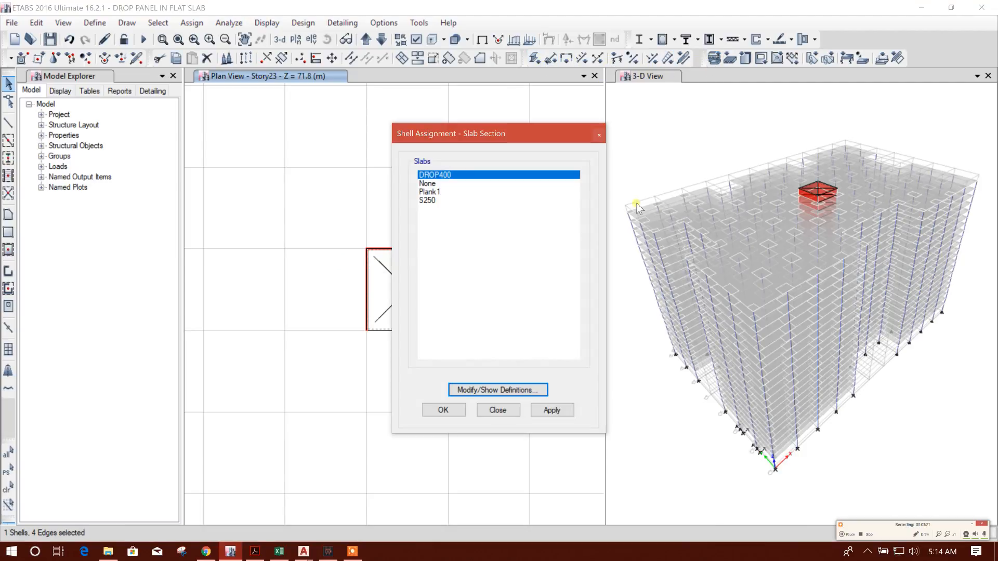
left_click(447, 202)
left_click_drag(502, 126, 647, 115)
left_click(684, 402)
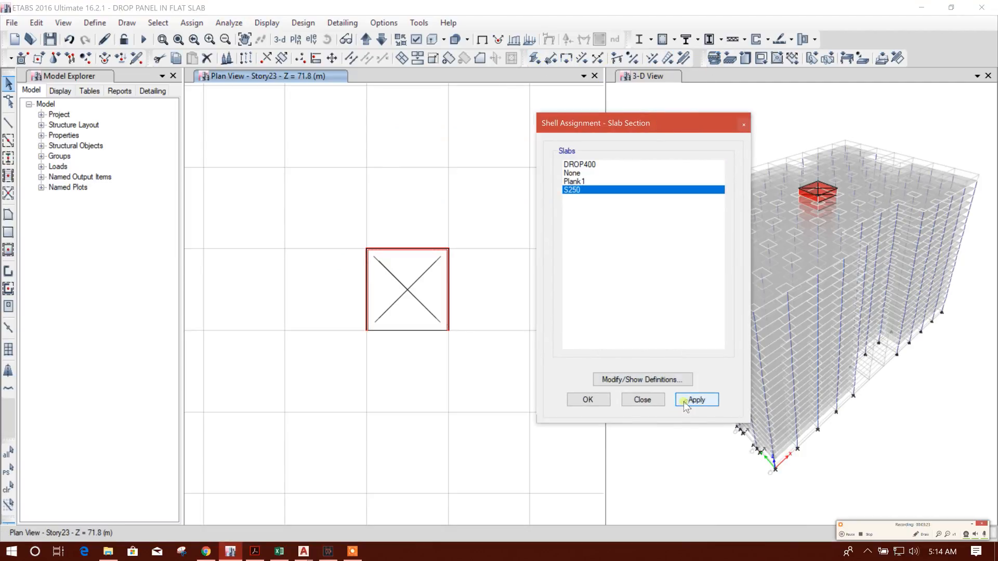
left_click(655, 403)
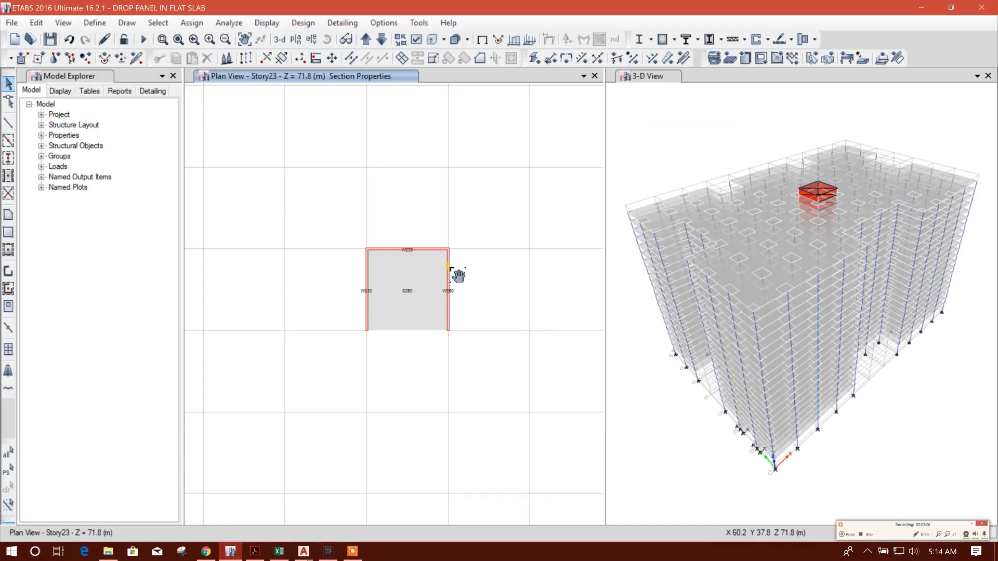
Switch the plan view to Story22 and examine its slab and drop panel layout against the 3-D model.
left_click(692, 434)
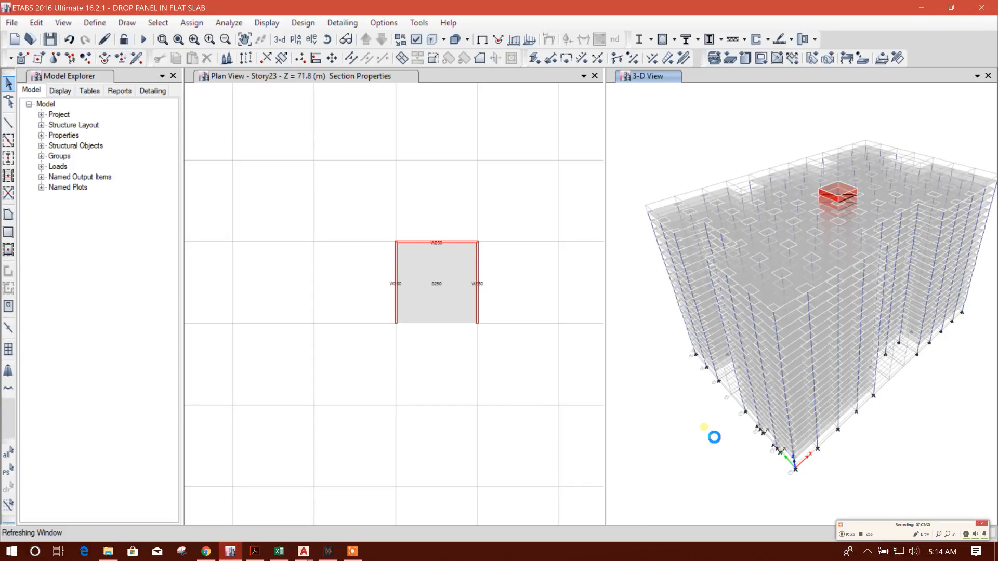
left_click(372, 173)
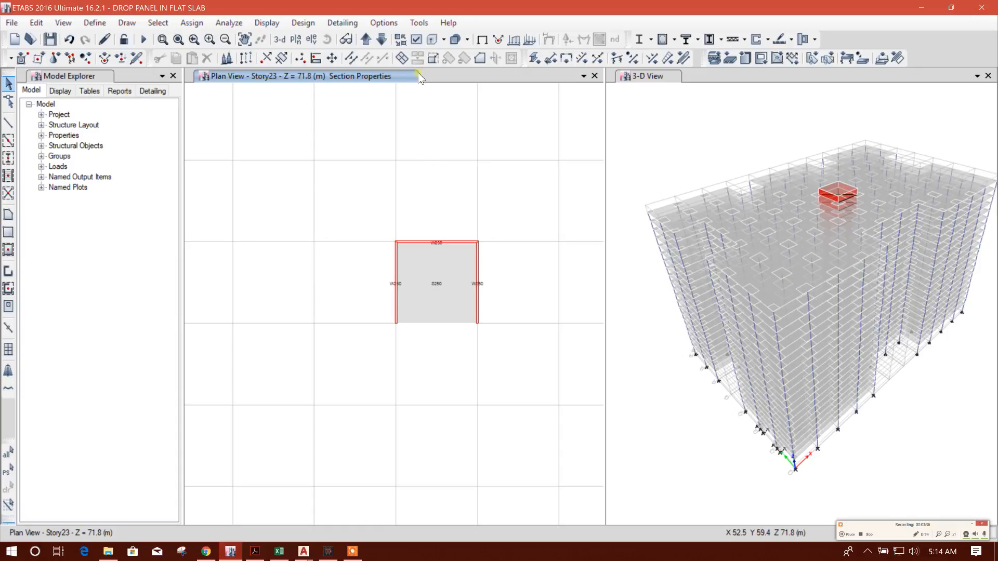
left_click(382, 40)
left_click(382, 40)
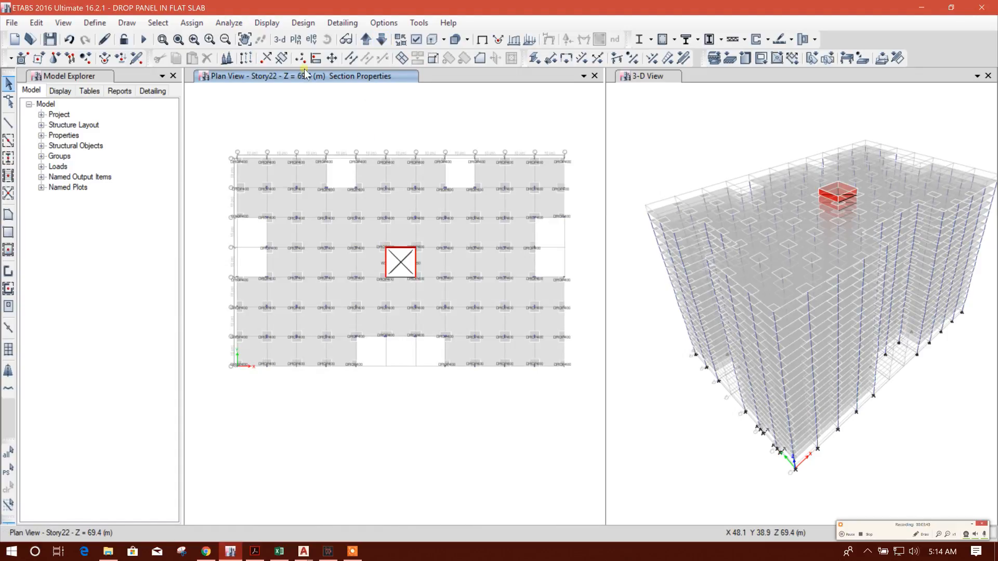
left_click(213, 43)
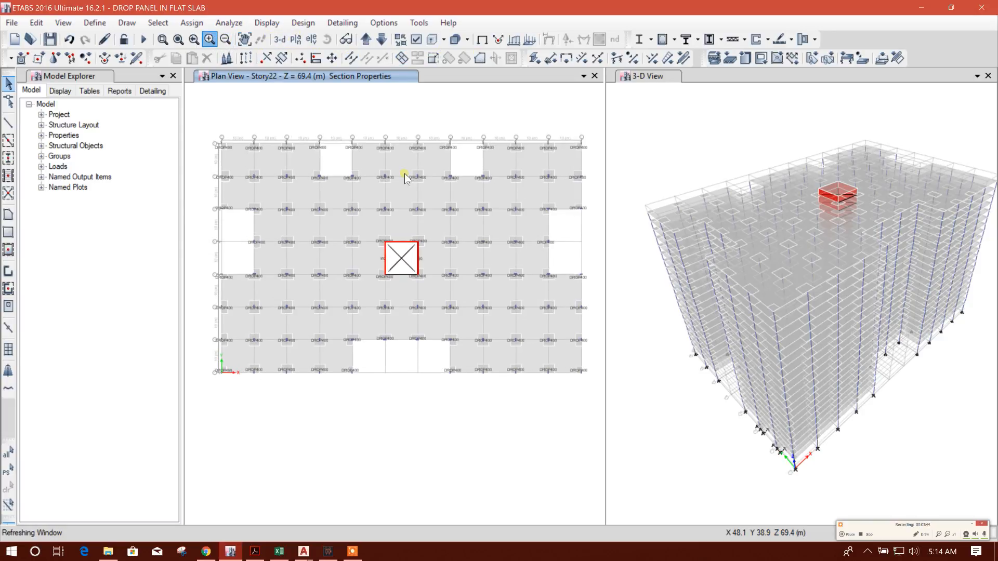
left_click(644, 158)
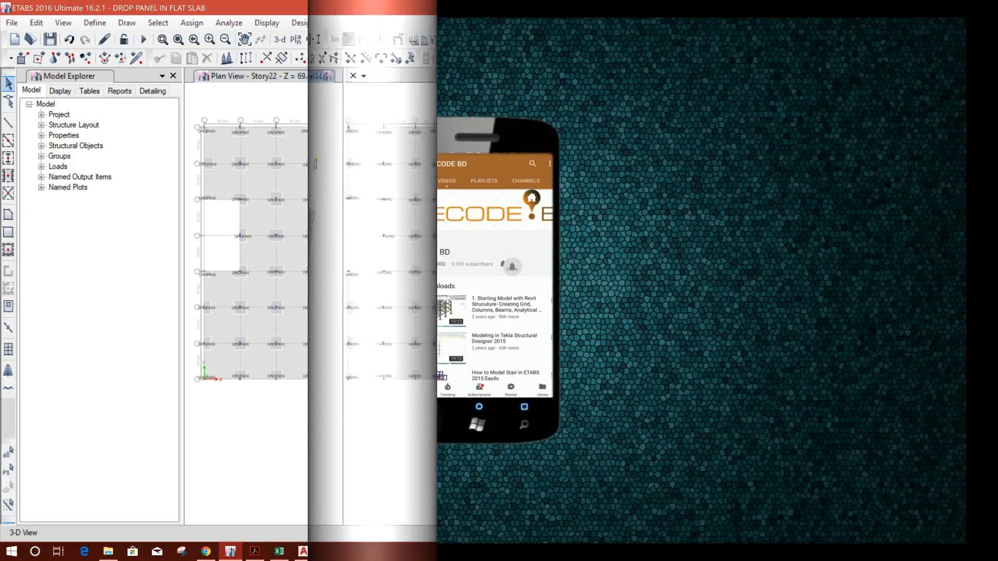